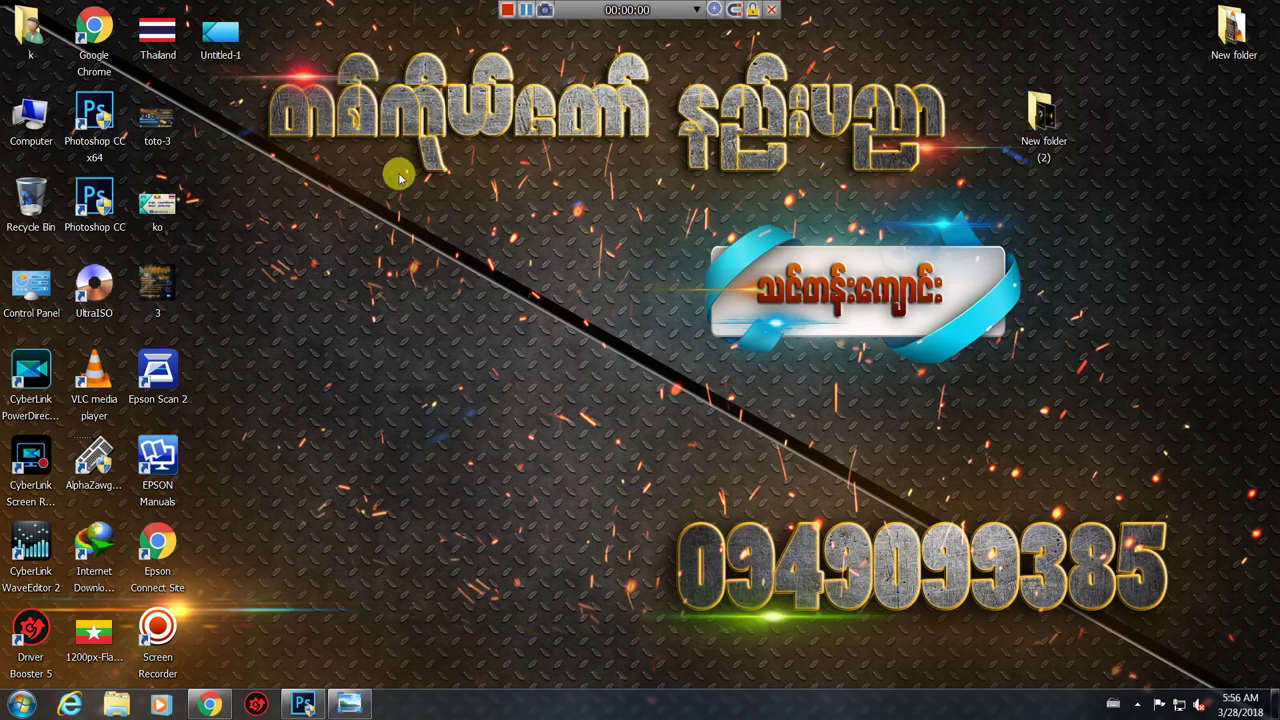
# Refresh the desktop and restore the green star reference image in Photo Viewer
pyautogui.rightClick(463, 140)
pyautogui.rightClick(519, 179)
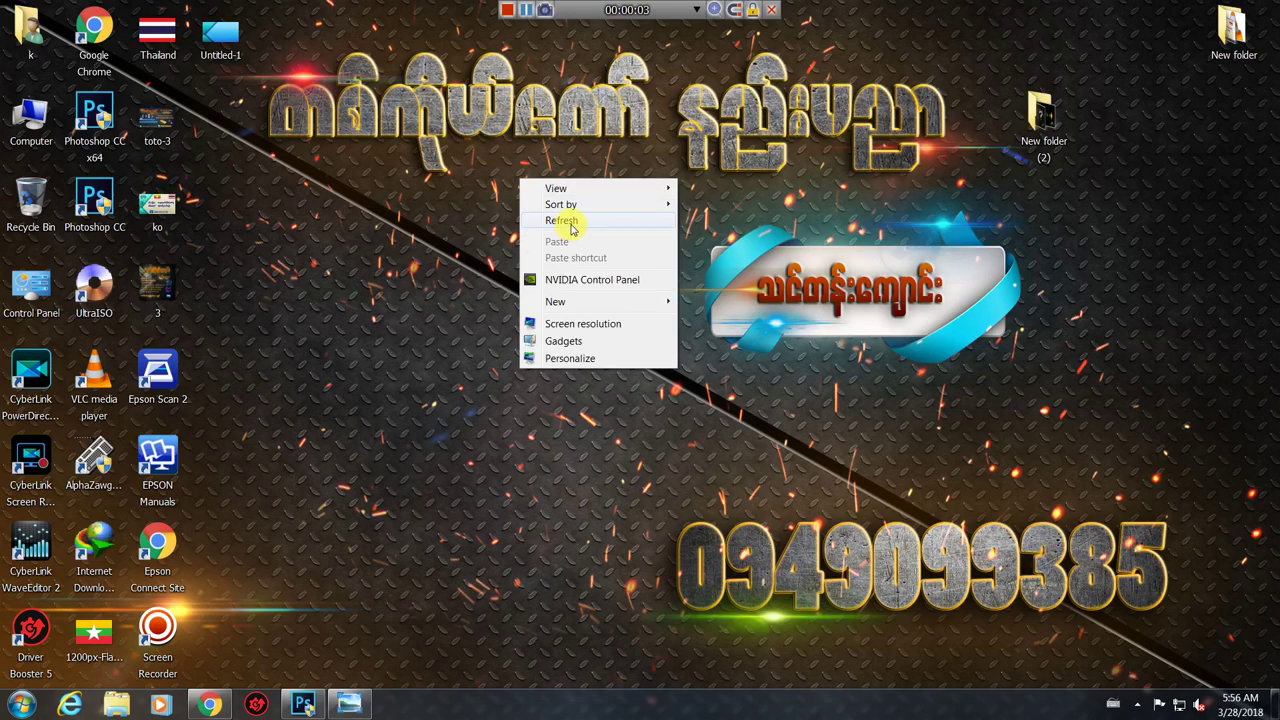
pyautogui.rightClick(570, 221)
pyautogui.click(590, 262)
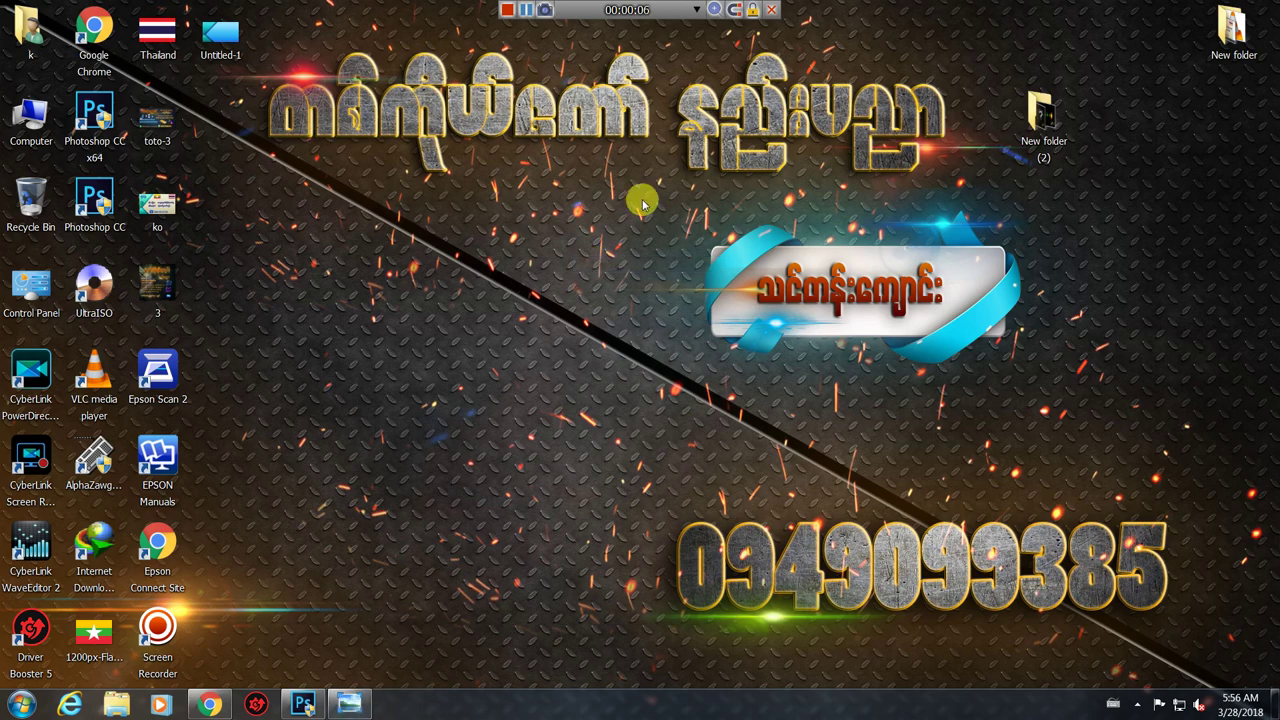
pyautogui.click(348, 704)
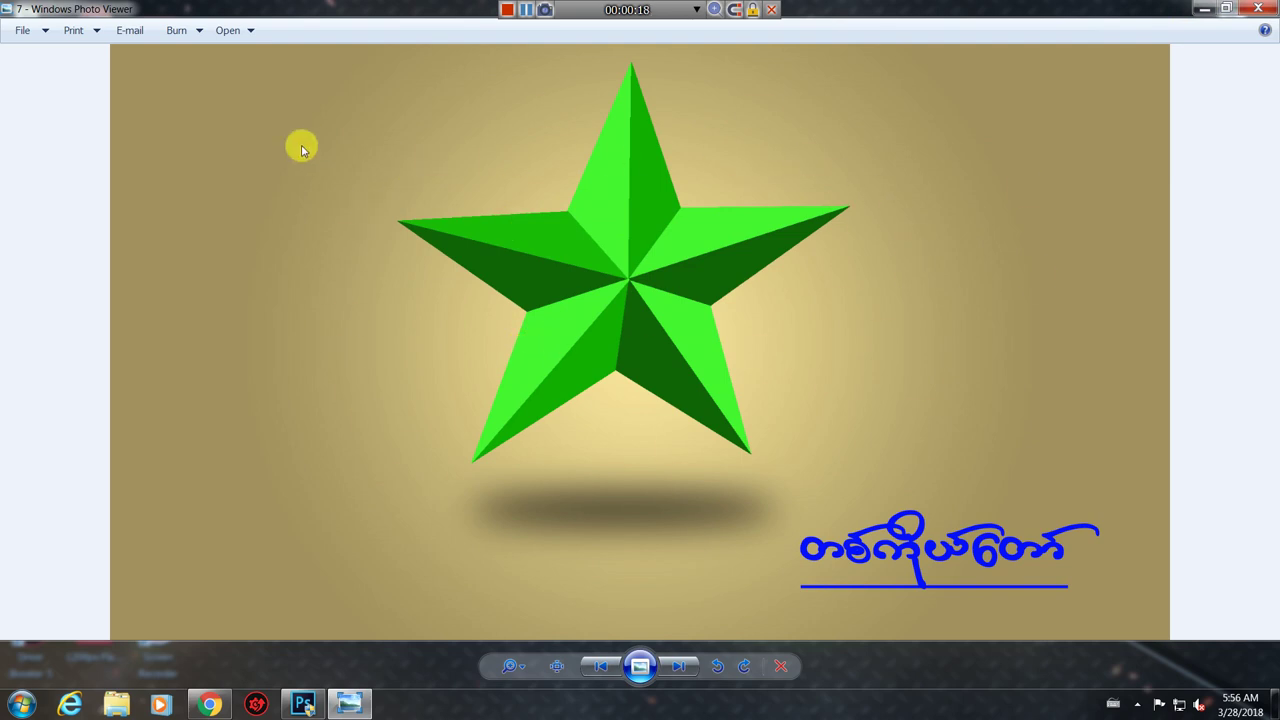
# Minimize the star reference, refresh the desktop, and bring Photoshop to the foreground
pyautogui.click(1203, 12)
pyautogui.rightClick(404, 203)
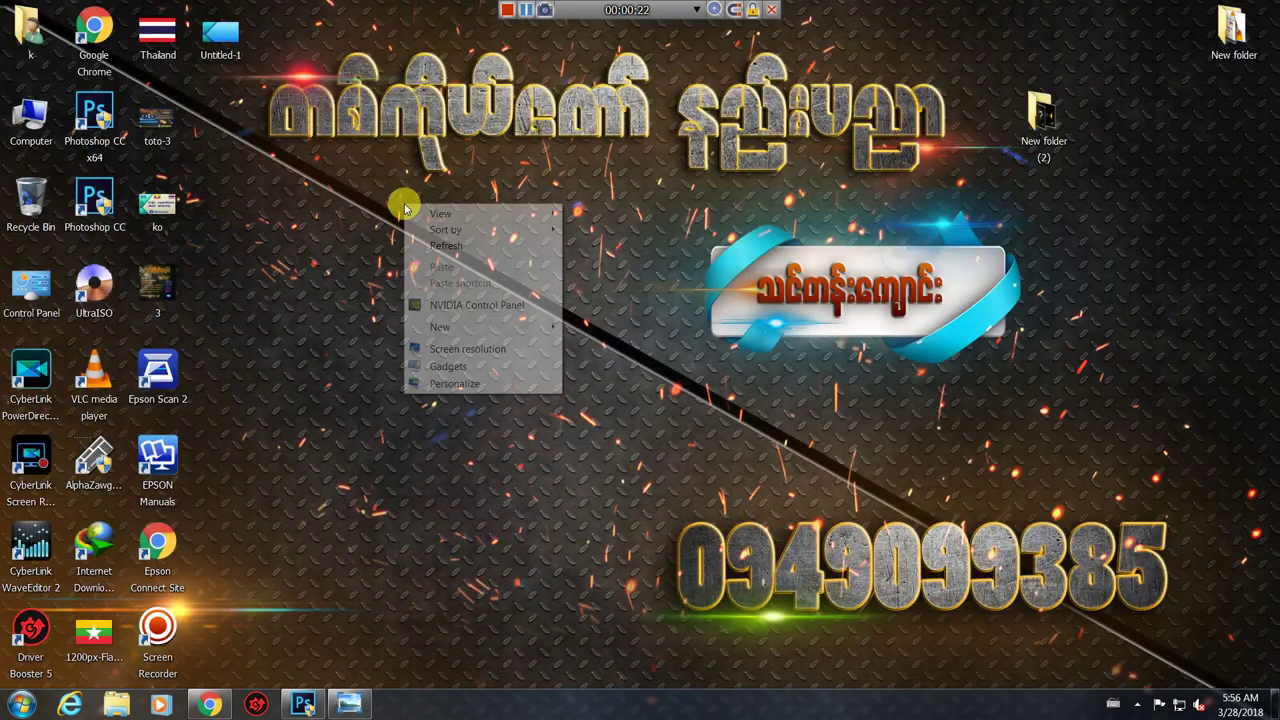
pyautogui.click(437, 250)
pyautogui.rightClick(437, 250)
pyautogui.click(466, 286)
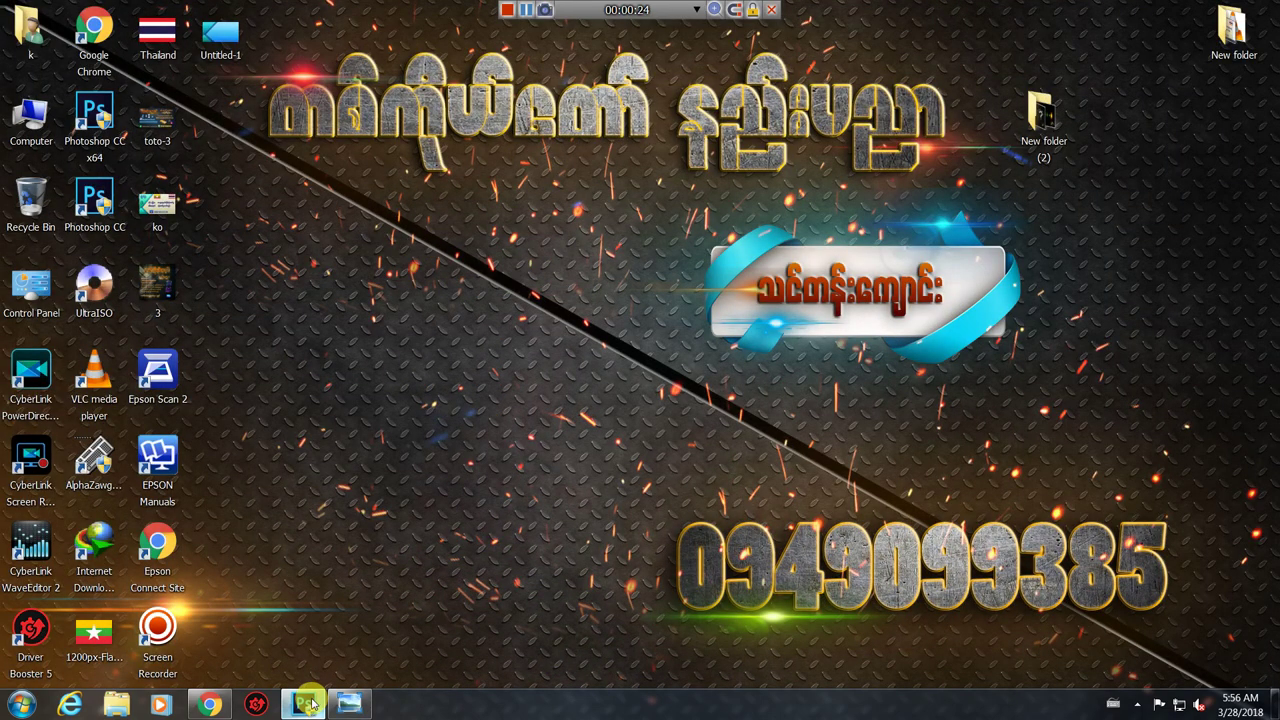
pyautogui.click(303, 704)
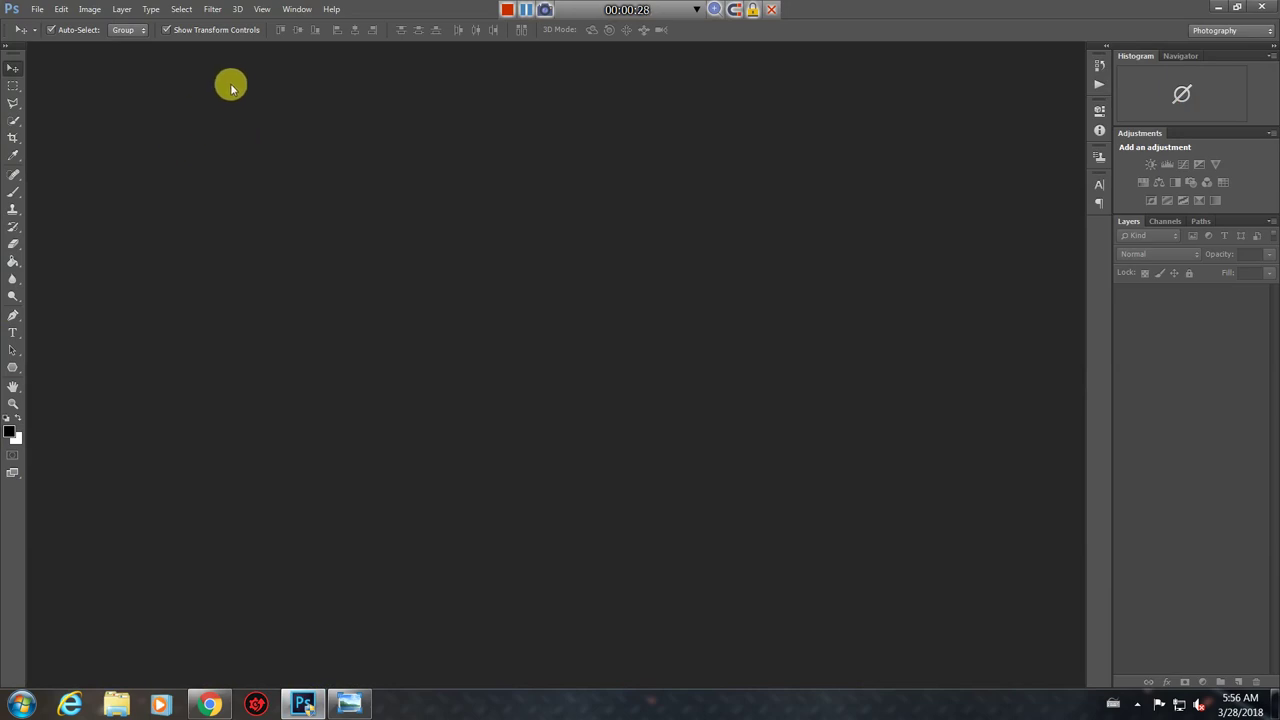
# Create a Custom 1920×1080 px, 300 ppi RGB white document Untitled-1 and dock it
pyautogui.click(35, 12)
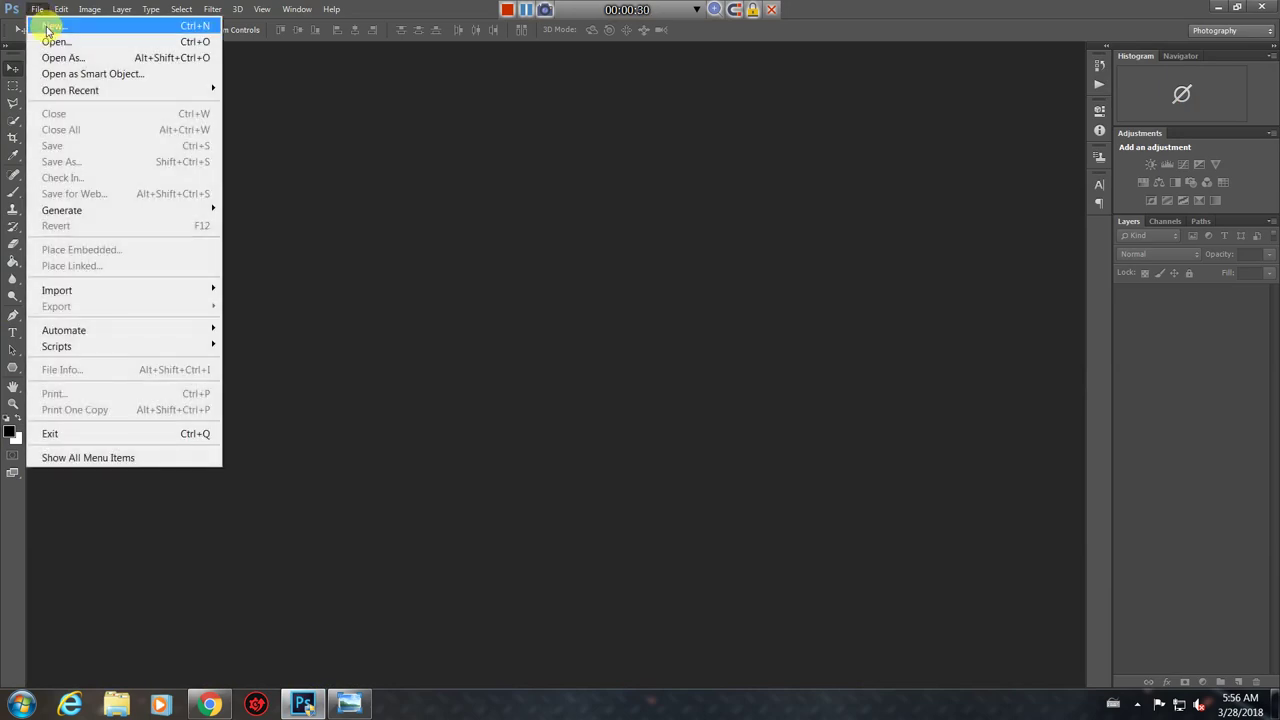
pyautogui.click(46, 28)
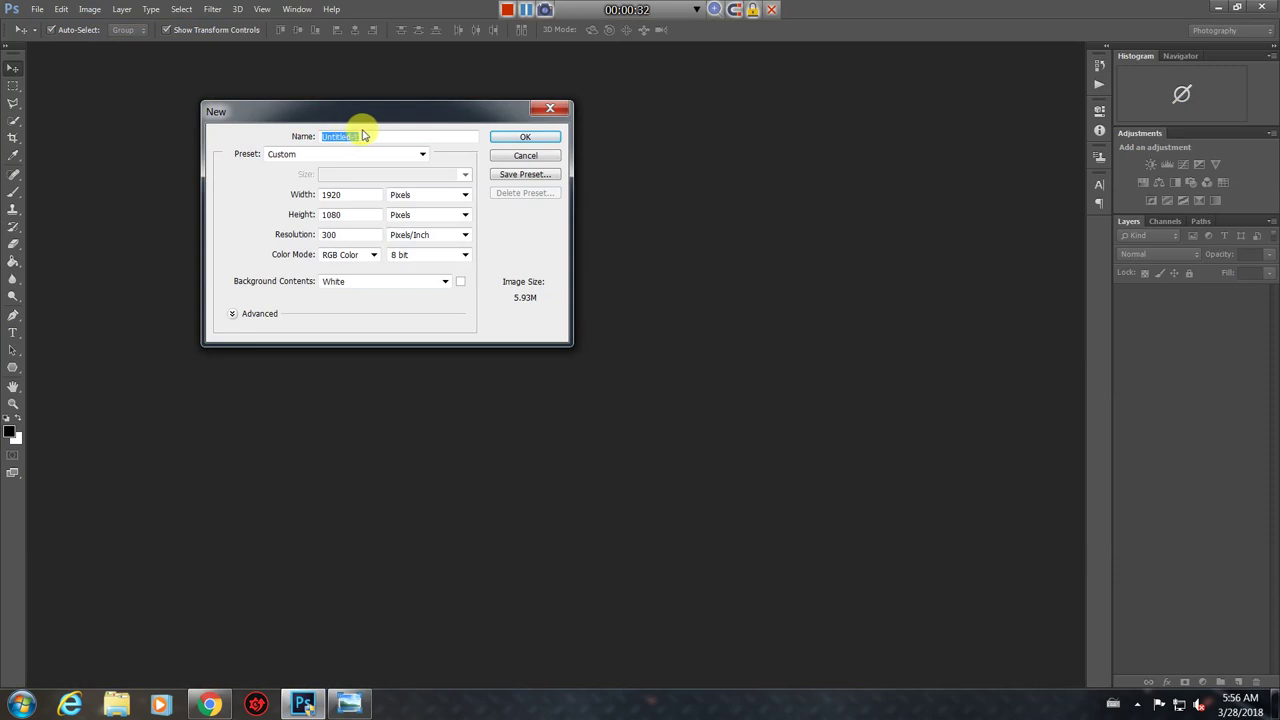
pyautogui.moveTo(387, 113); pyautogui.dragTo(587, 107)
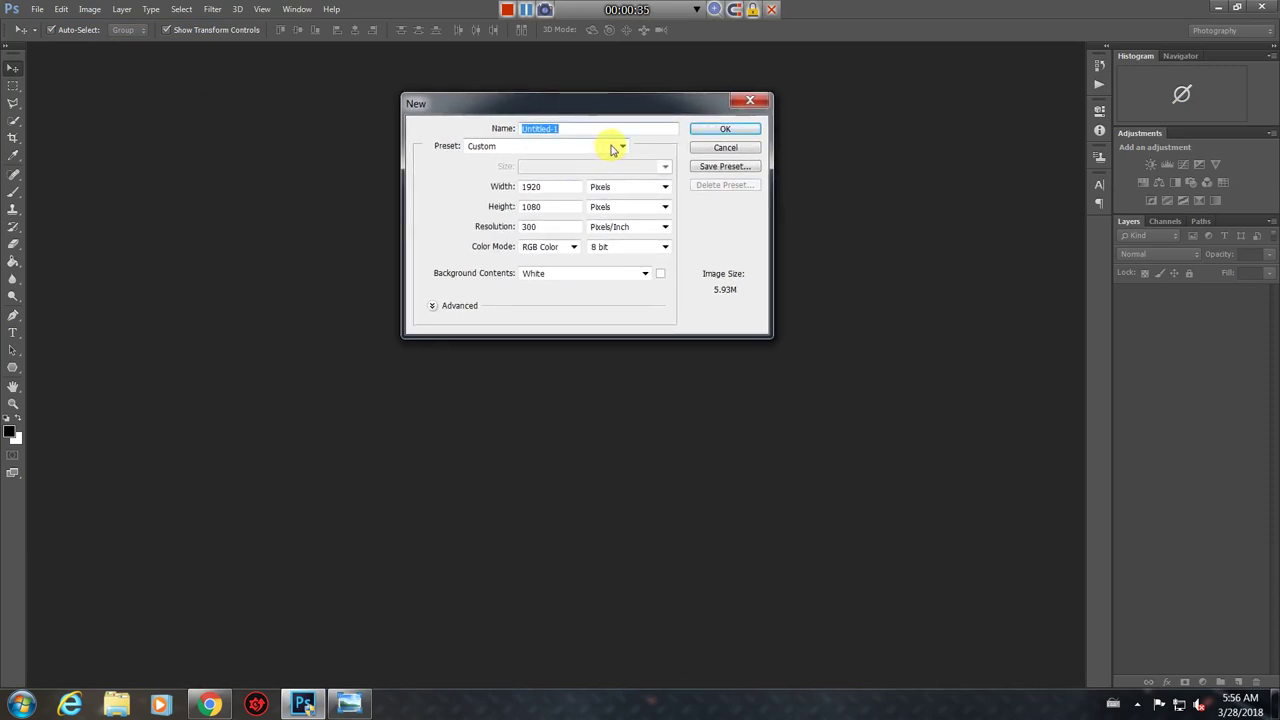
pyautogui.click(614, 148)
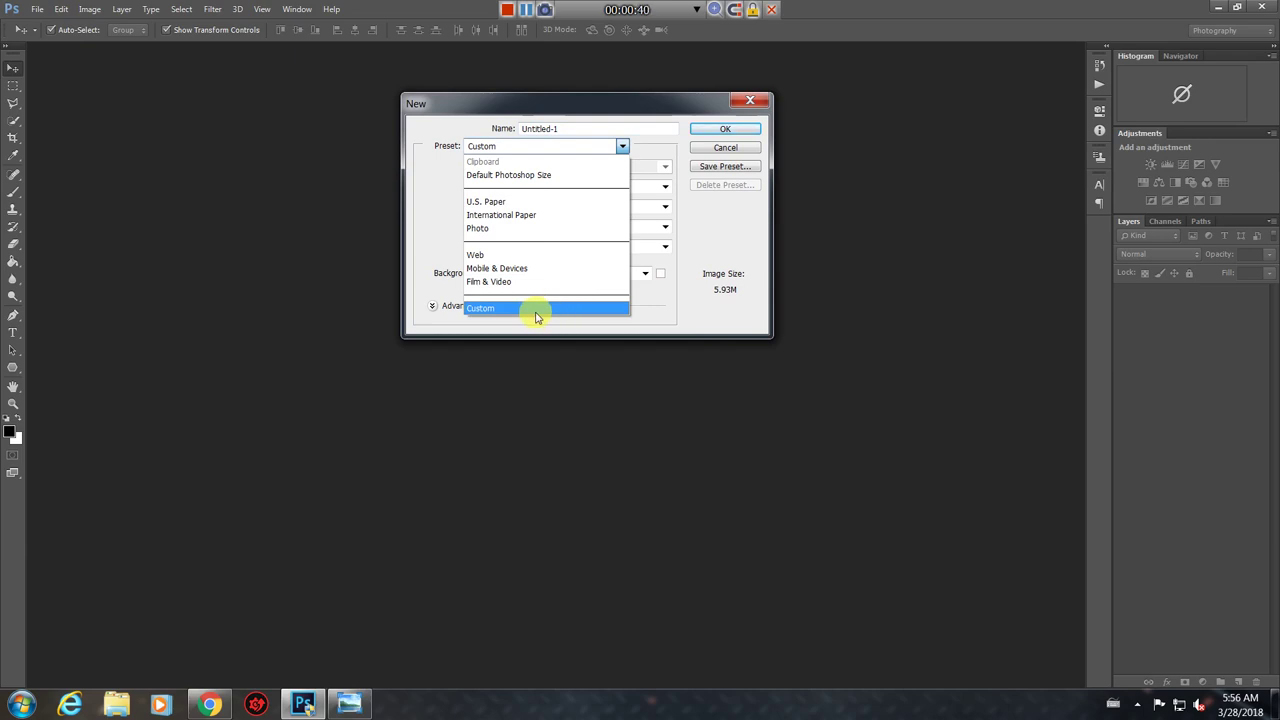
pyautogui.click(535, 310)
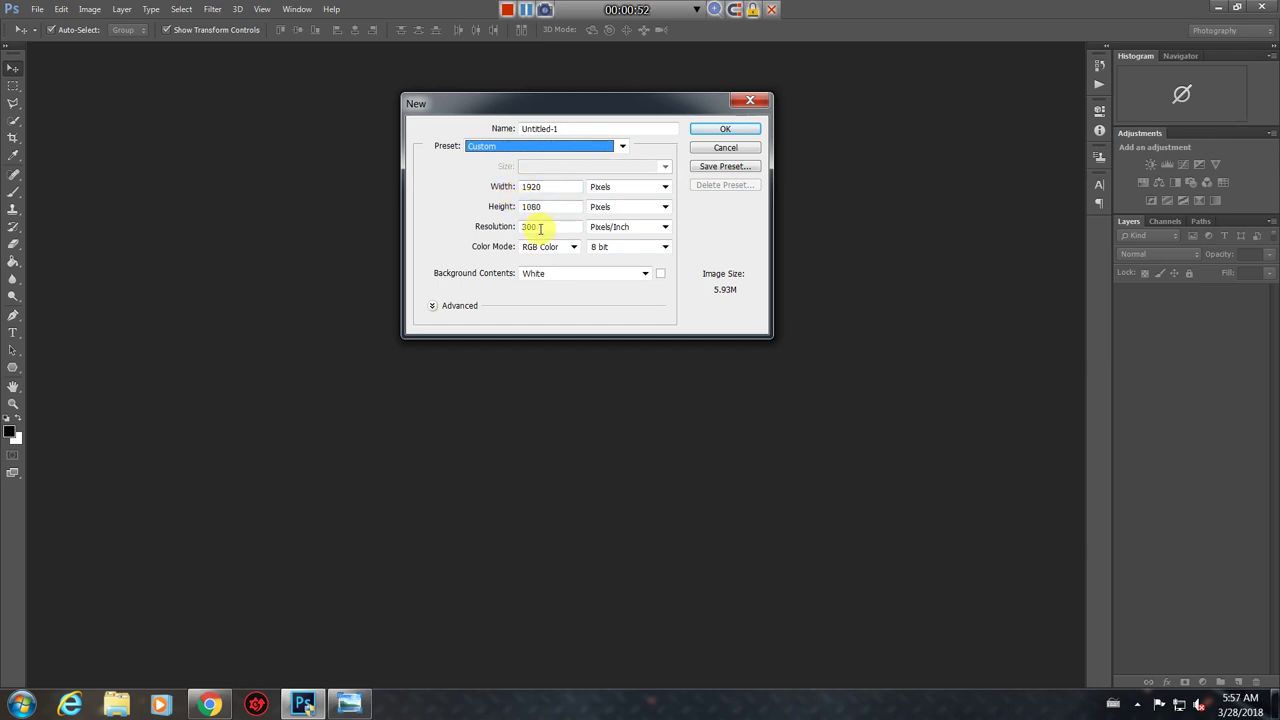
pyautogui.moveTo(666, 110); pyautogui.dragTo(668, 147)
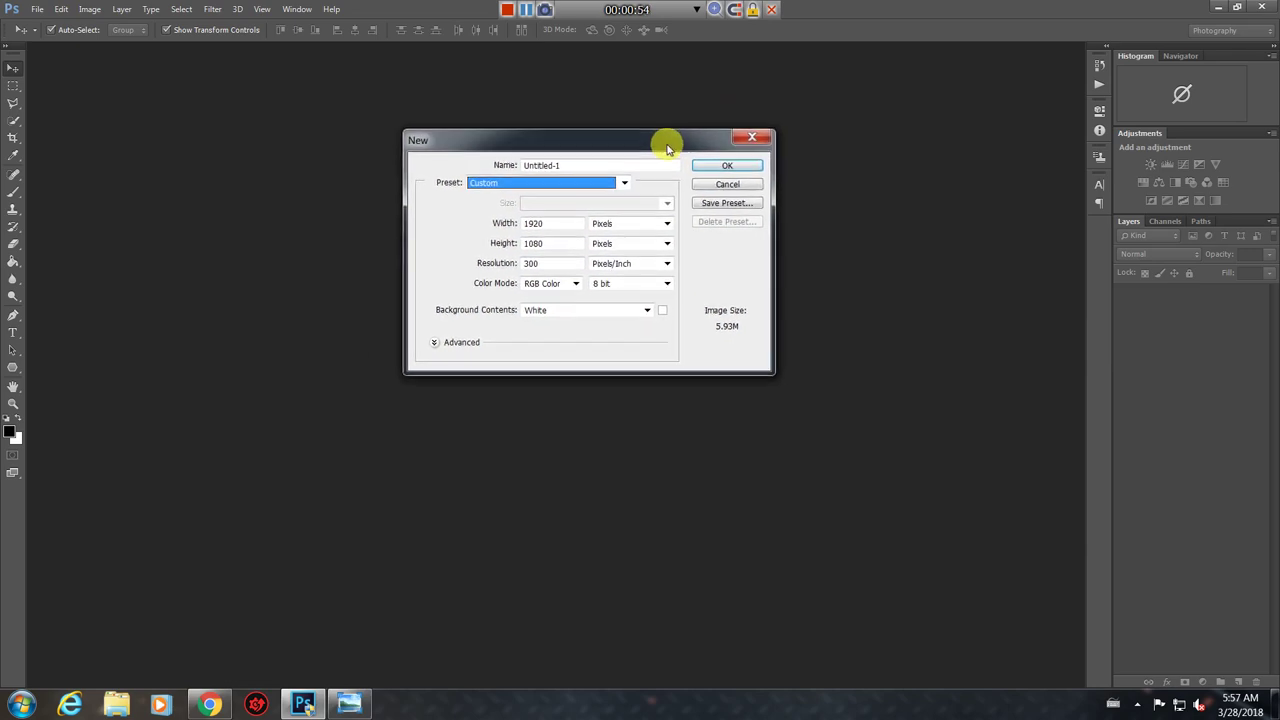
pyautogui.click(755, 166)
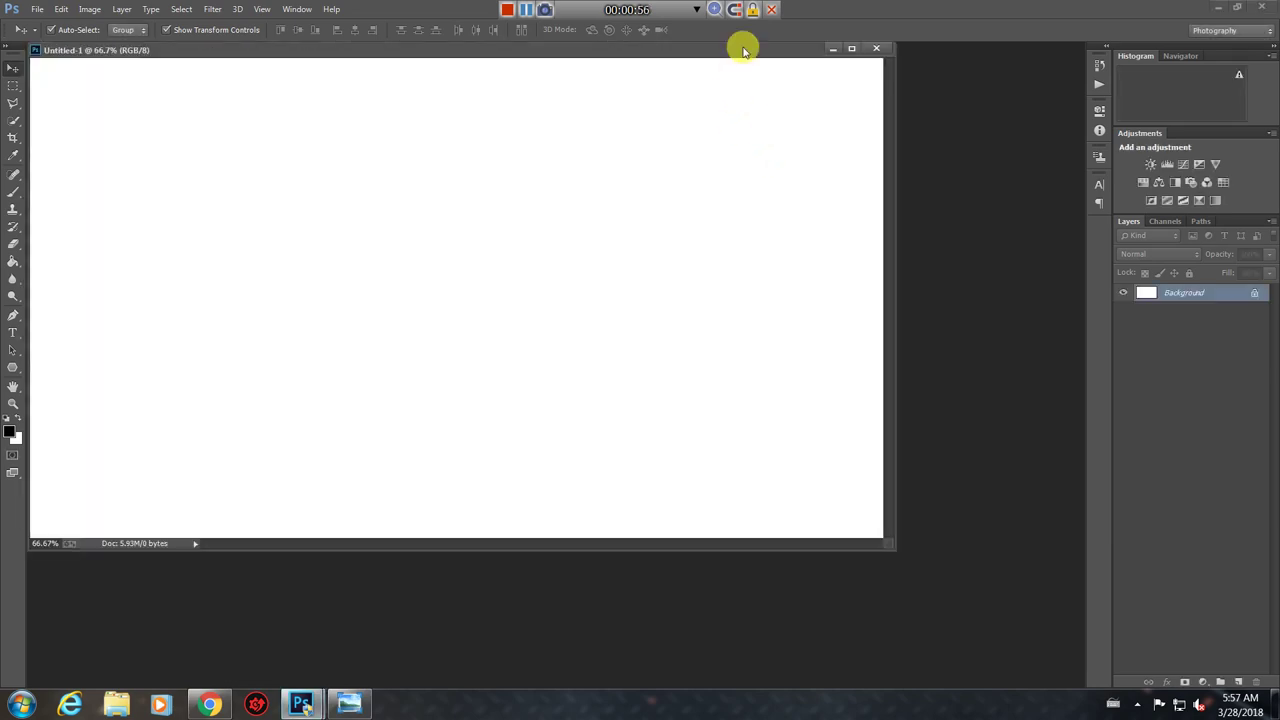
pyautogui.moveTo(743, 50); pyautogui.dragTo(851, 60)
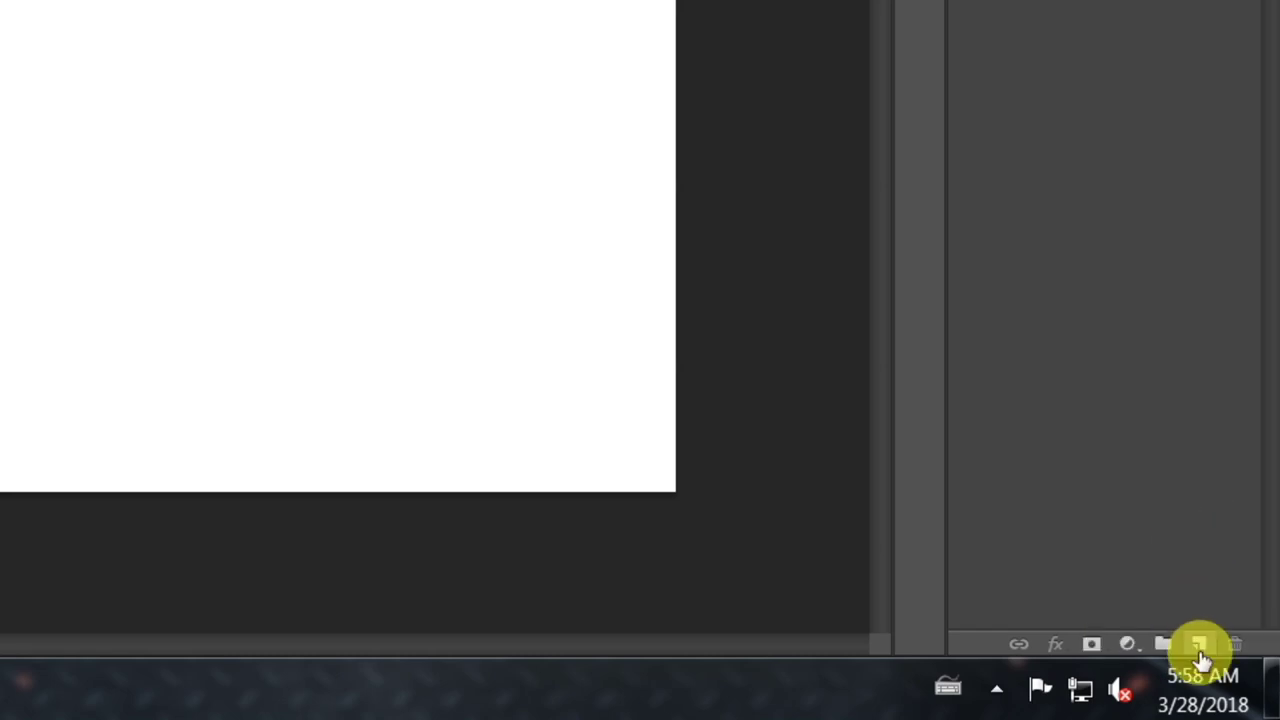
# Add an empty Layer 1 above the Background and select the Polygon Tool
pyautogui.click(1203, 650)
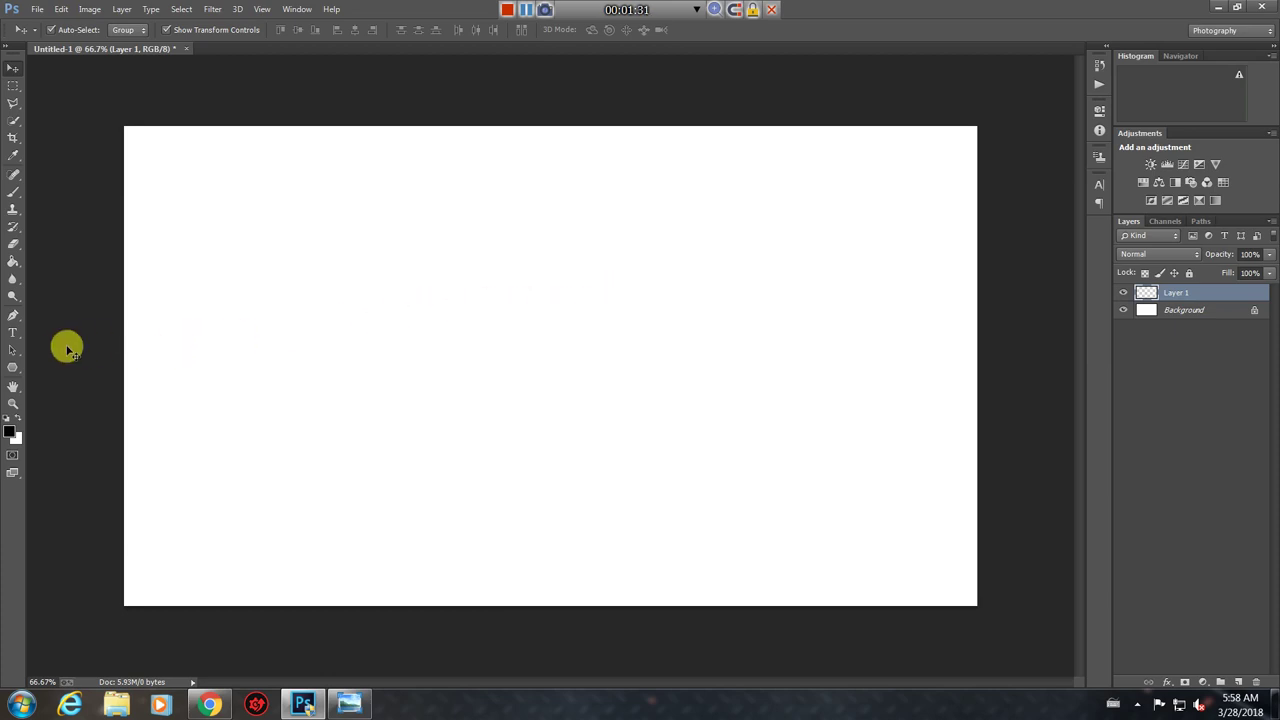
pyautogui.click(14, 368)
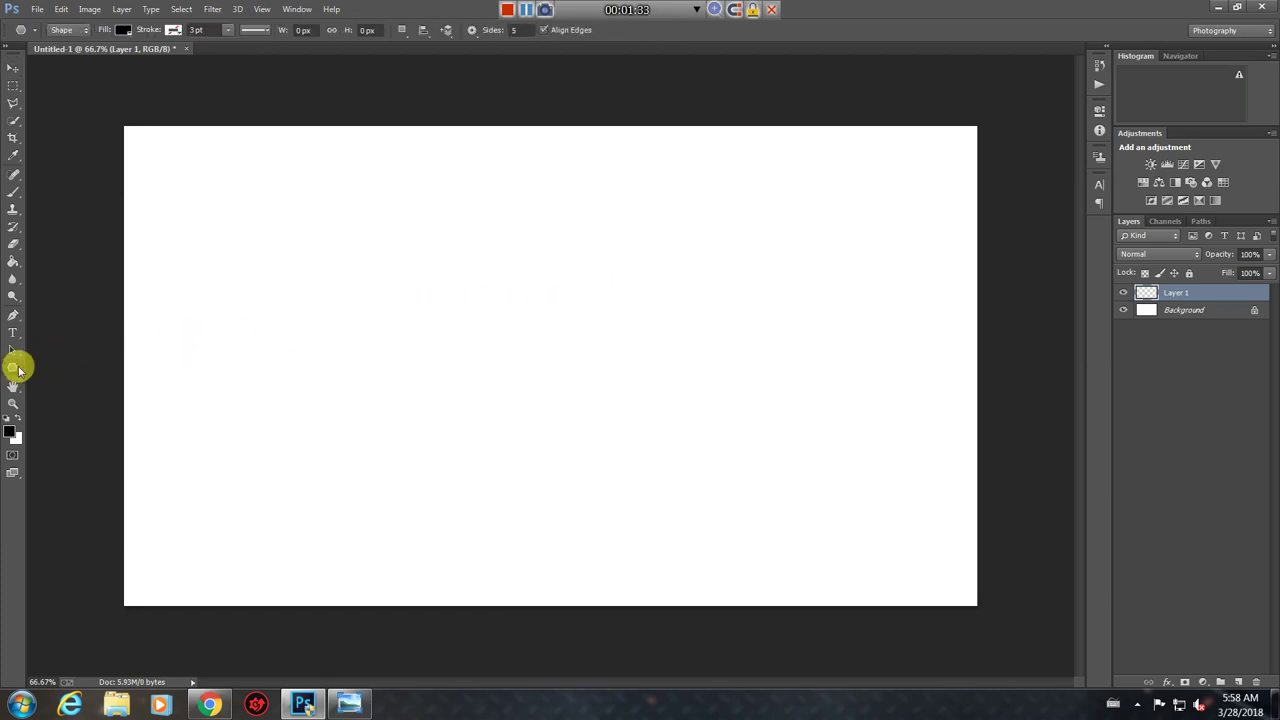
pyautogui.rightClick(14, 367)
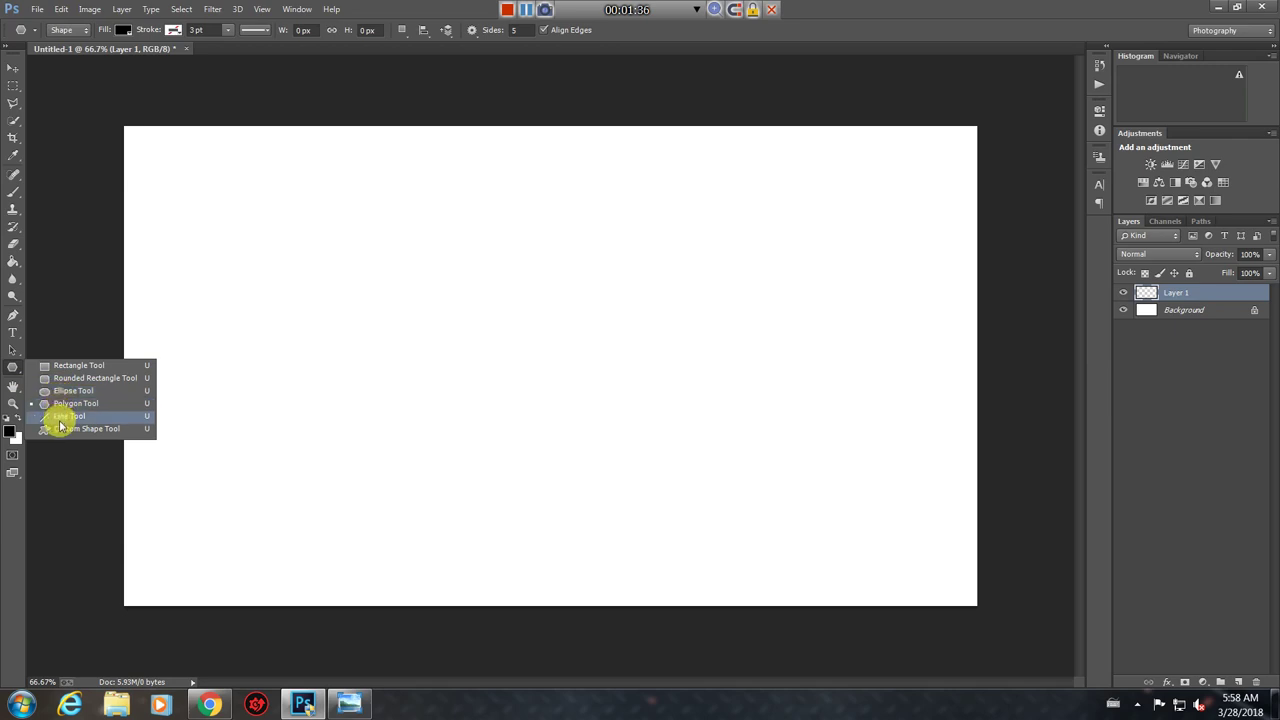
pyautogui.click(50, 404)
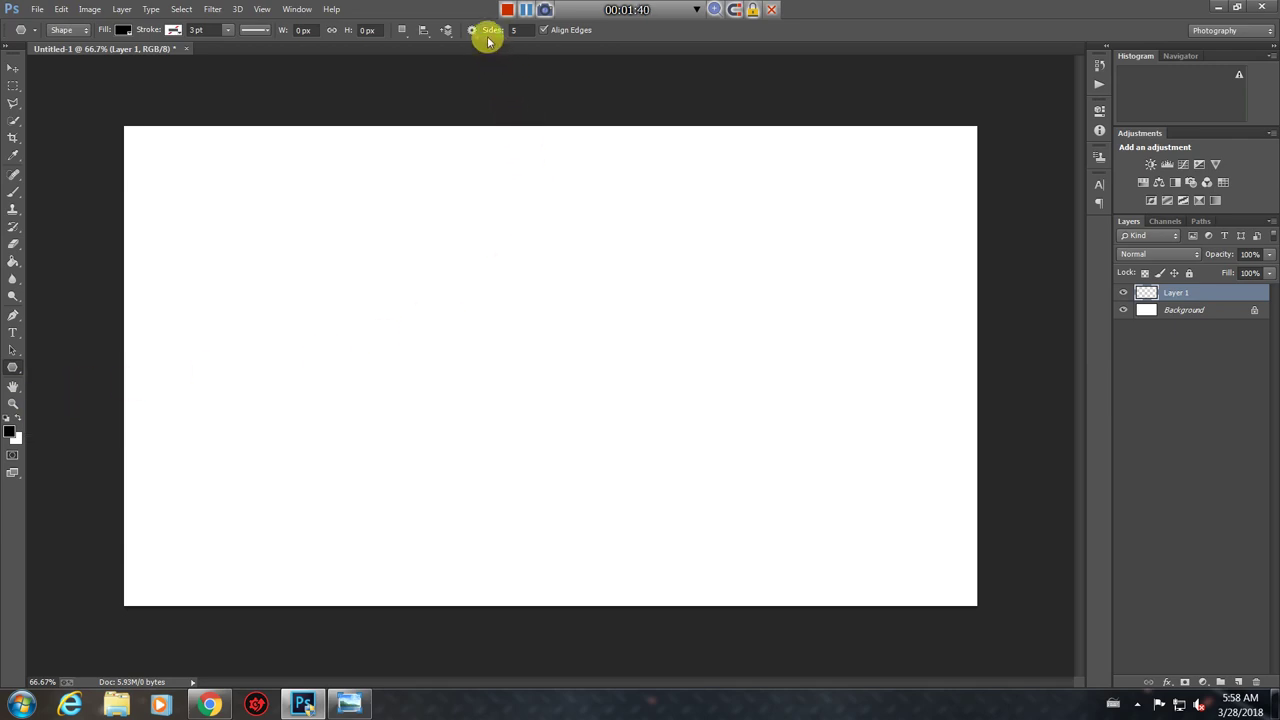
# Explore the polygon options bar and star settings panel without drawing anything
pyautogui.click(652, 225)
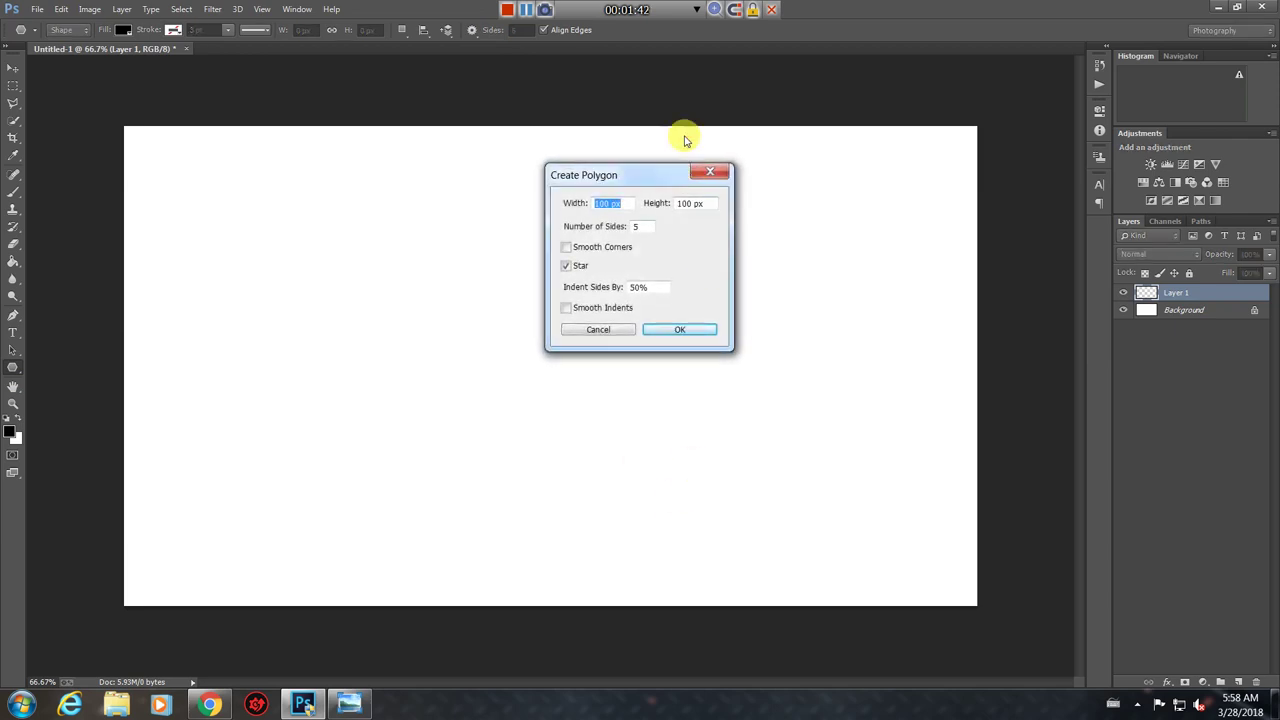
pyautogui.click(706, 176)
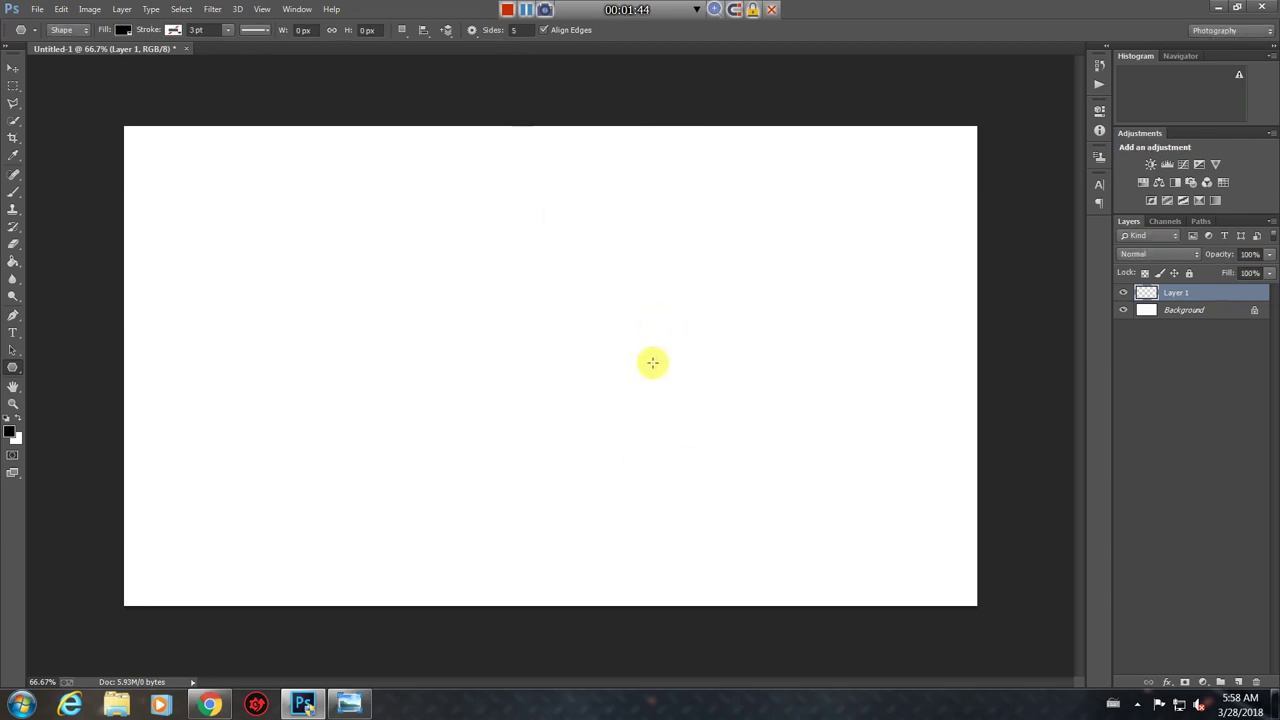
pyautogui.click(472, 31)
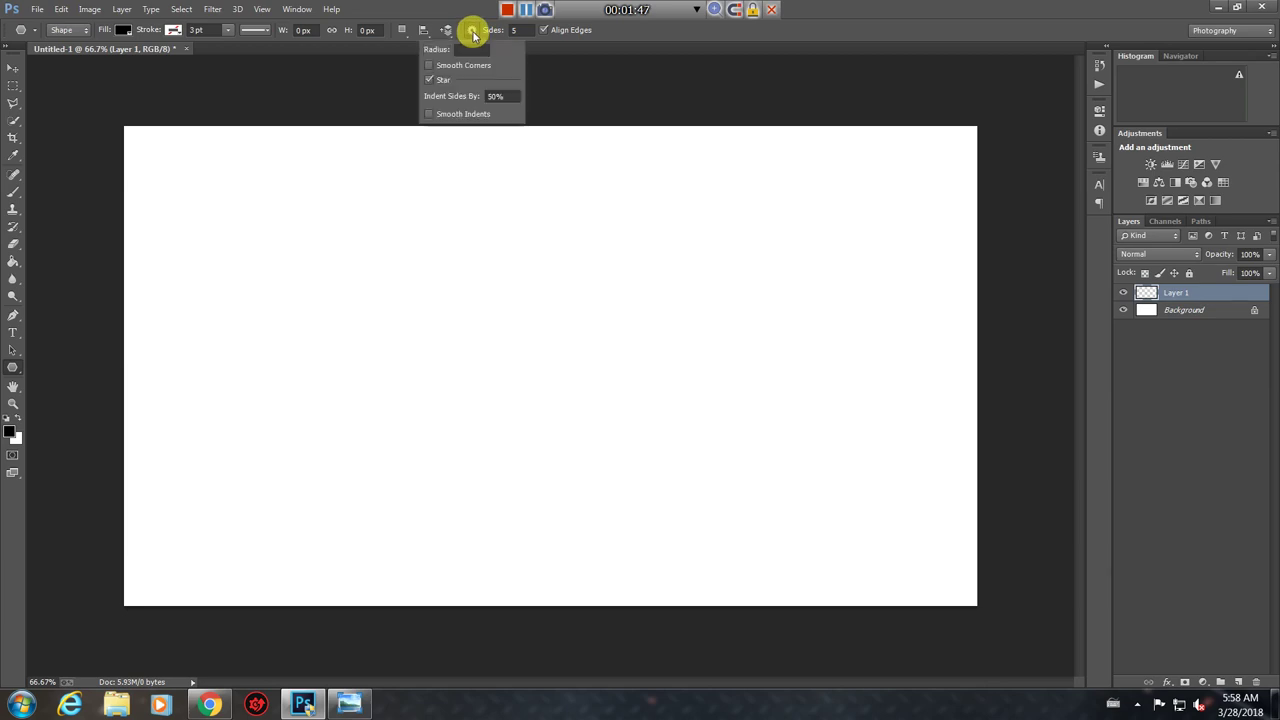
pyautogui.click(643, 64)
pyautogui.click(726, 173)
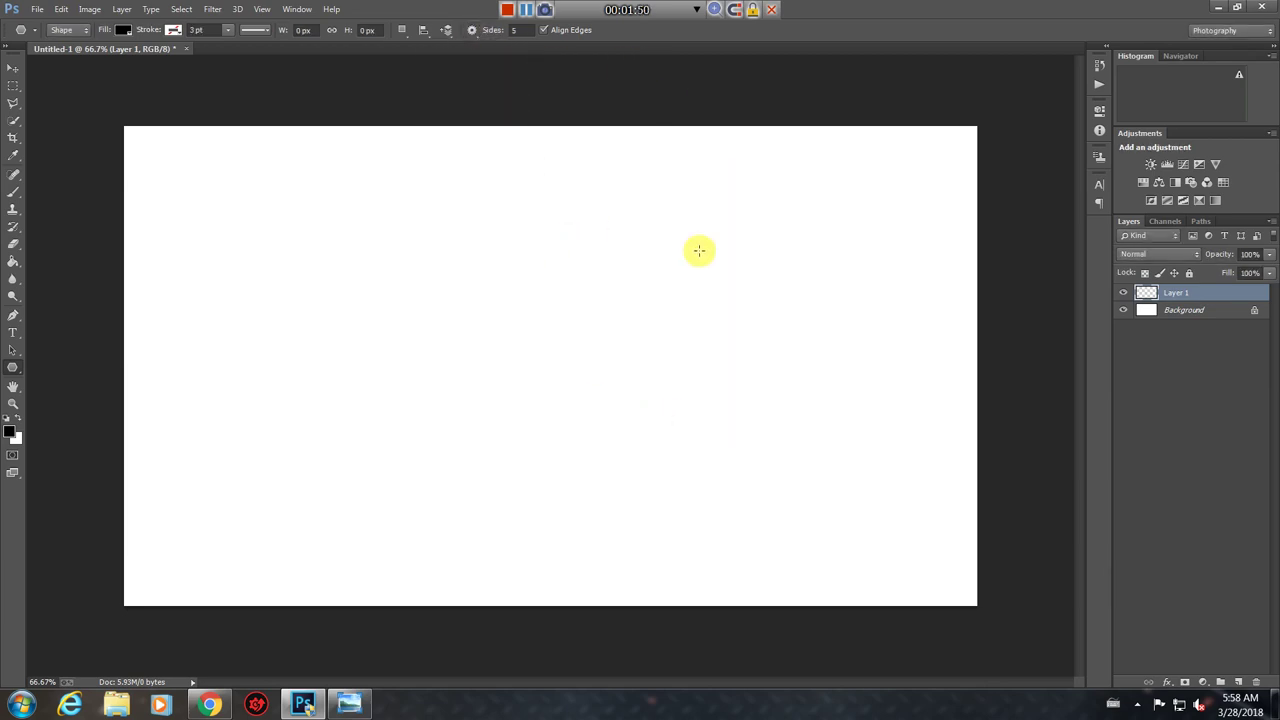
# Configure a 5-point star with 50% indent and create a 98.94 px black star
pyautogui.click(608, 301)
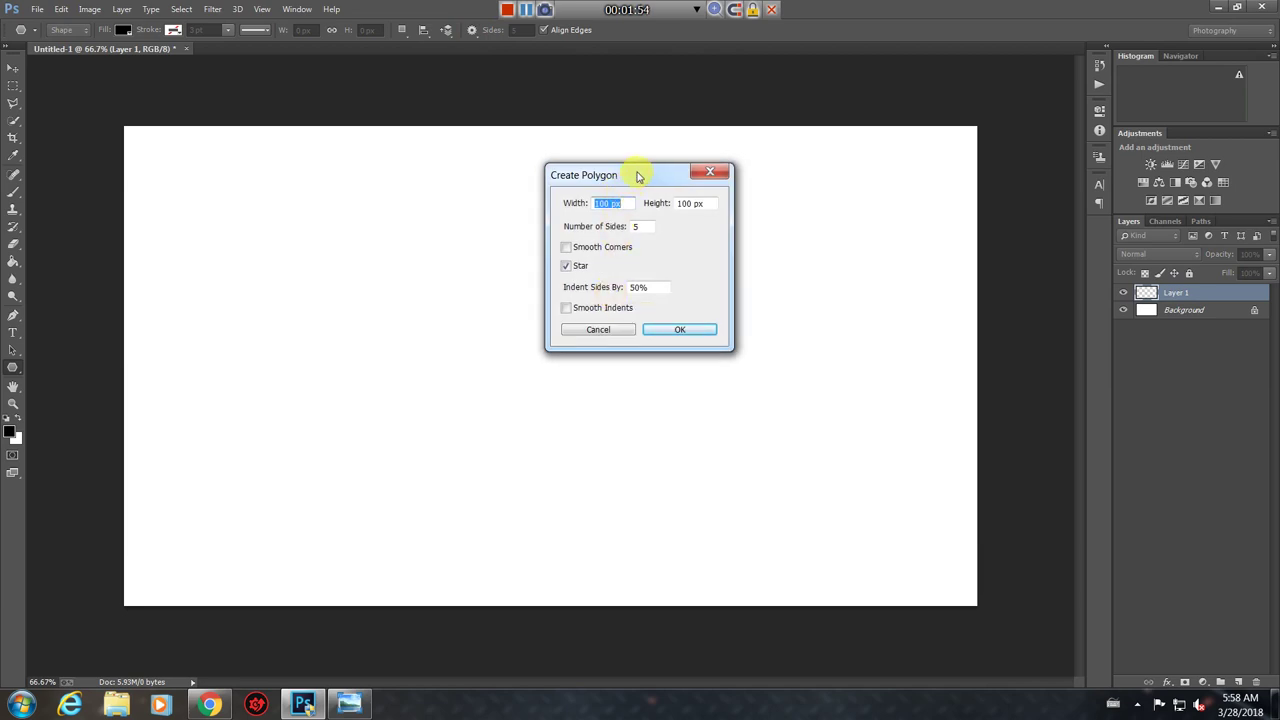
pyautogui.moveTo(637, 176); pyautogui.dragTo(785, 186)
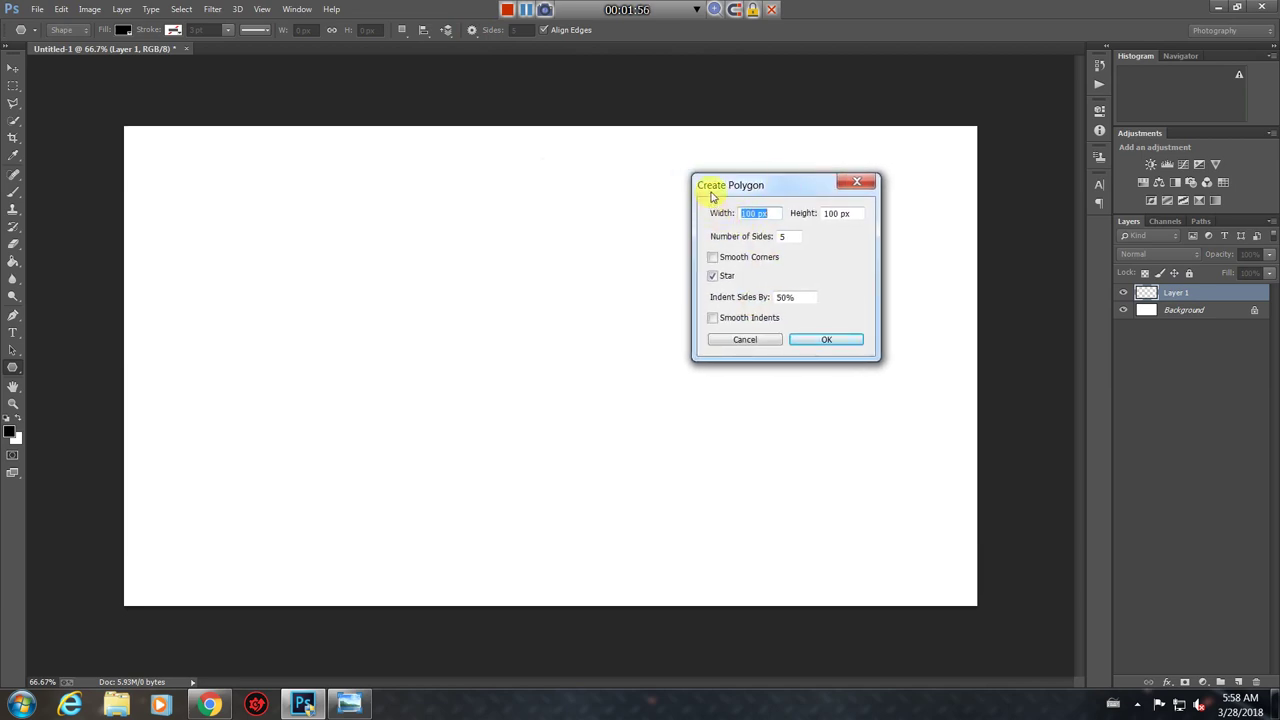
pyautogui.moveTo(795, 181); pyautogui.dragTo(749, 176)
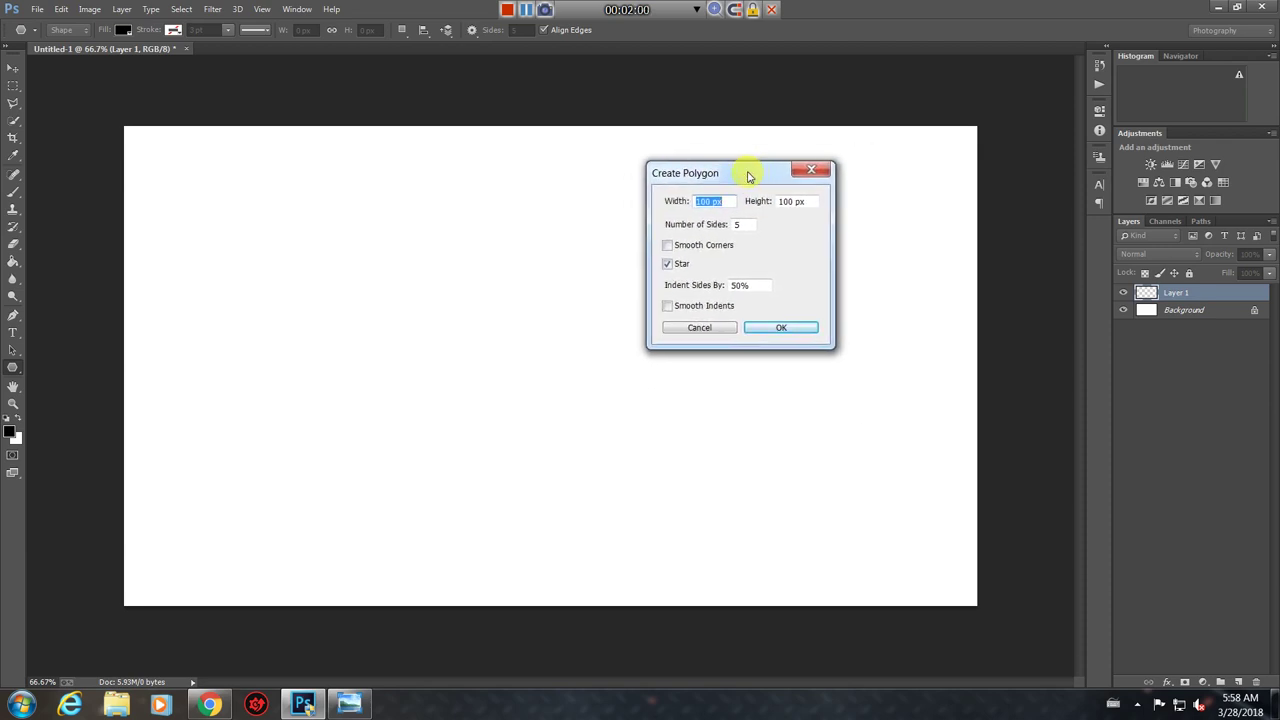
pyautogui.moveTo(749, 176)
pyautogui.mouseDown()
pyautogui.moveTo(794, 180)
pyautogui.moveTo(778, 184)
pyautogui.mouseUp()
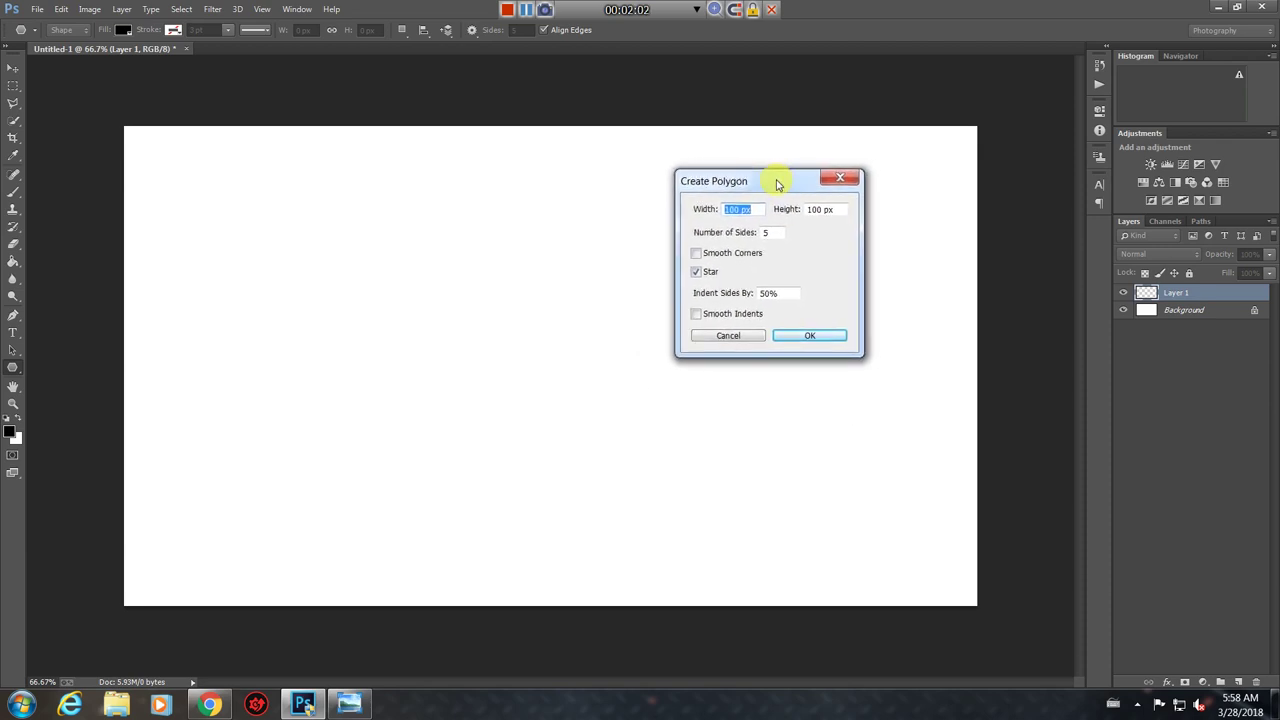
pyautogui.click(697, 275)
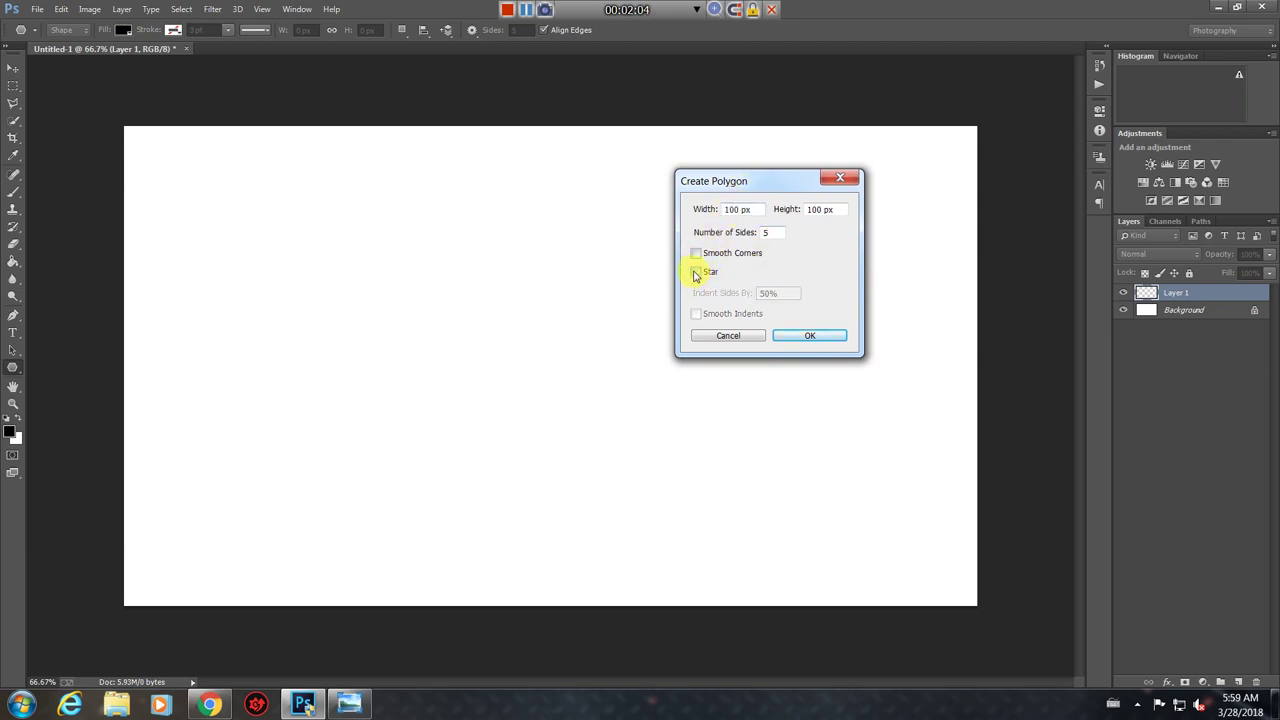
pyautogui.moveTo(766, 180)
pyautogui.mouseDown()
pyautogui.moveTo(771, 228)
pyautogui.moveTo(752, 205)
pyautogui.moveTo(791, 164)
pyautogui.moveTo(786, 186)
pyautogui.mouseUp()
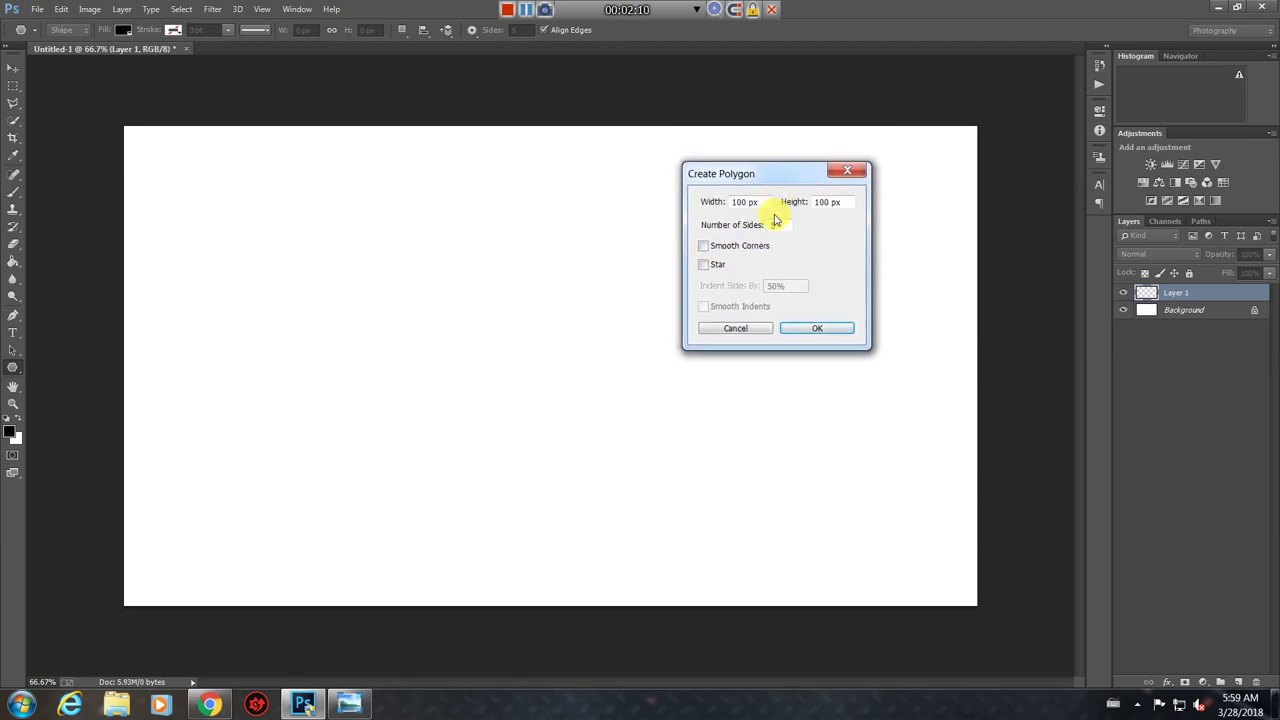
pyautogui.click(703, 265)
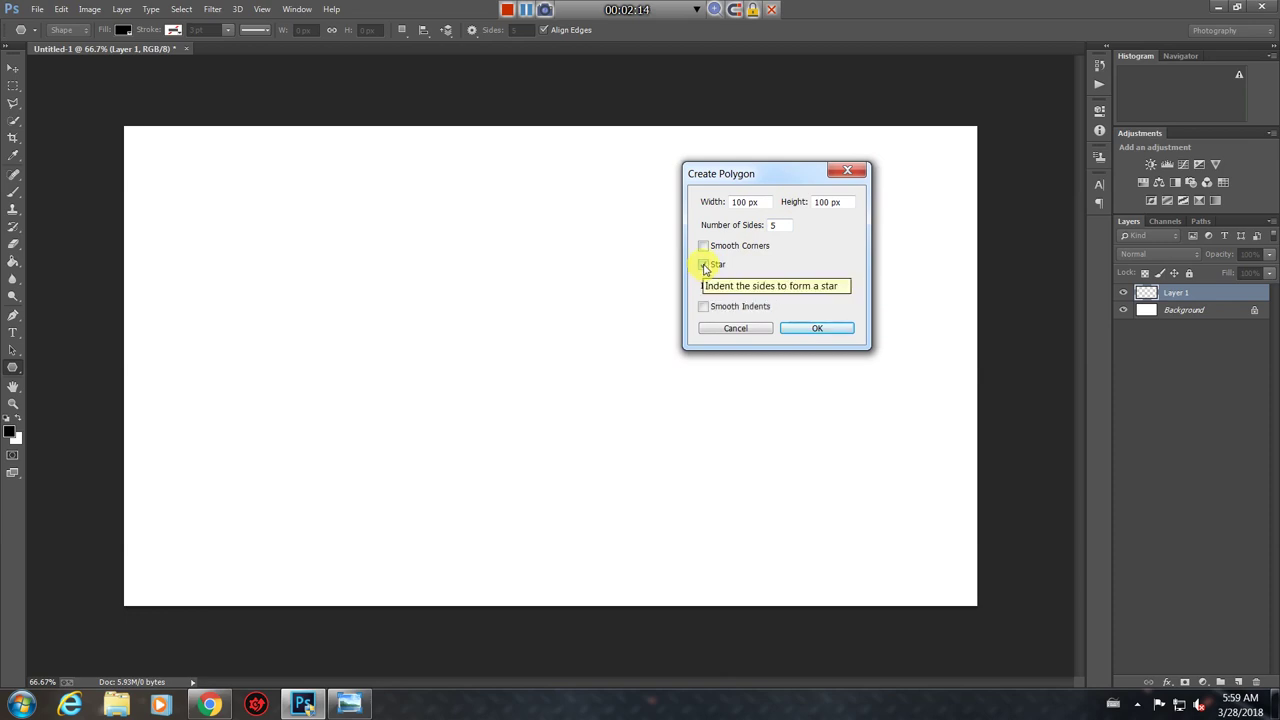
pyautogui.moveTo(811, 174)
pyautogui.mouseDown()
pyautogui.moveTo(771, 177)
pyautogui.moveTo(801, 174)
pyautogui.mouseUp()
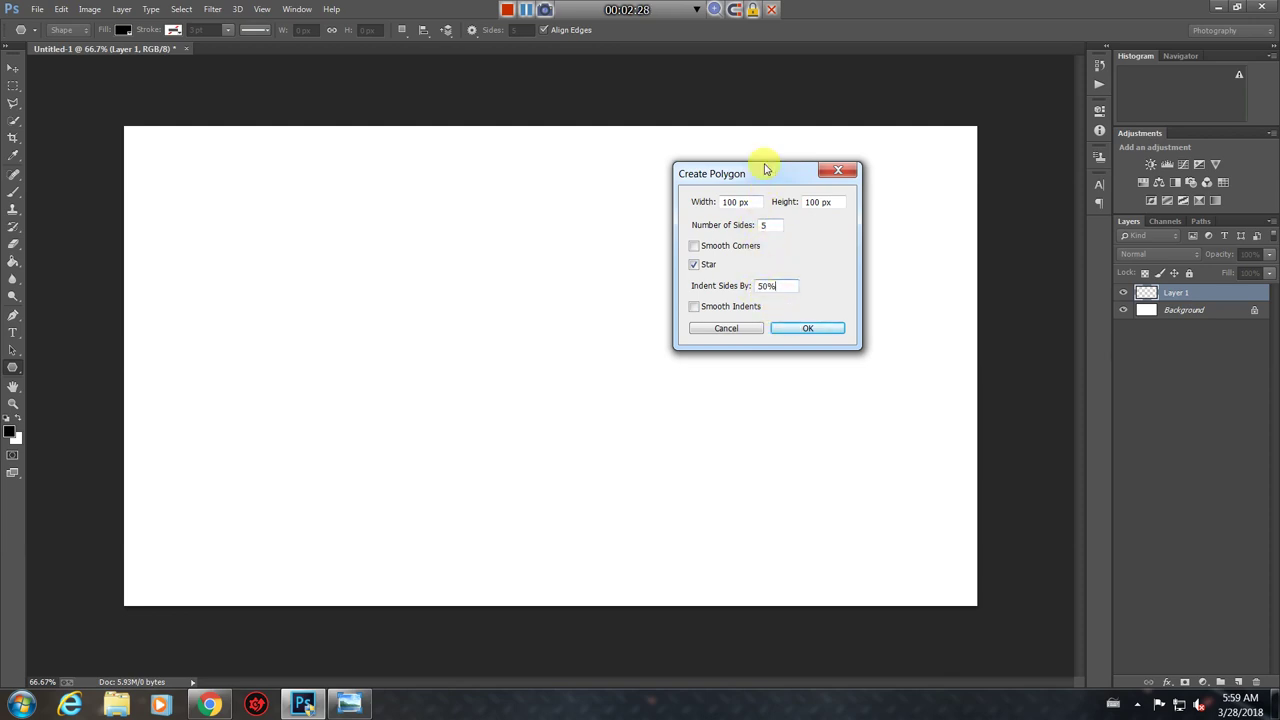
pyautogui.moveTo(771, 175); pyautogui.dragTo(775, 167)
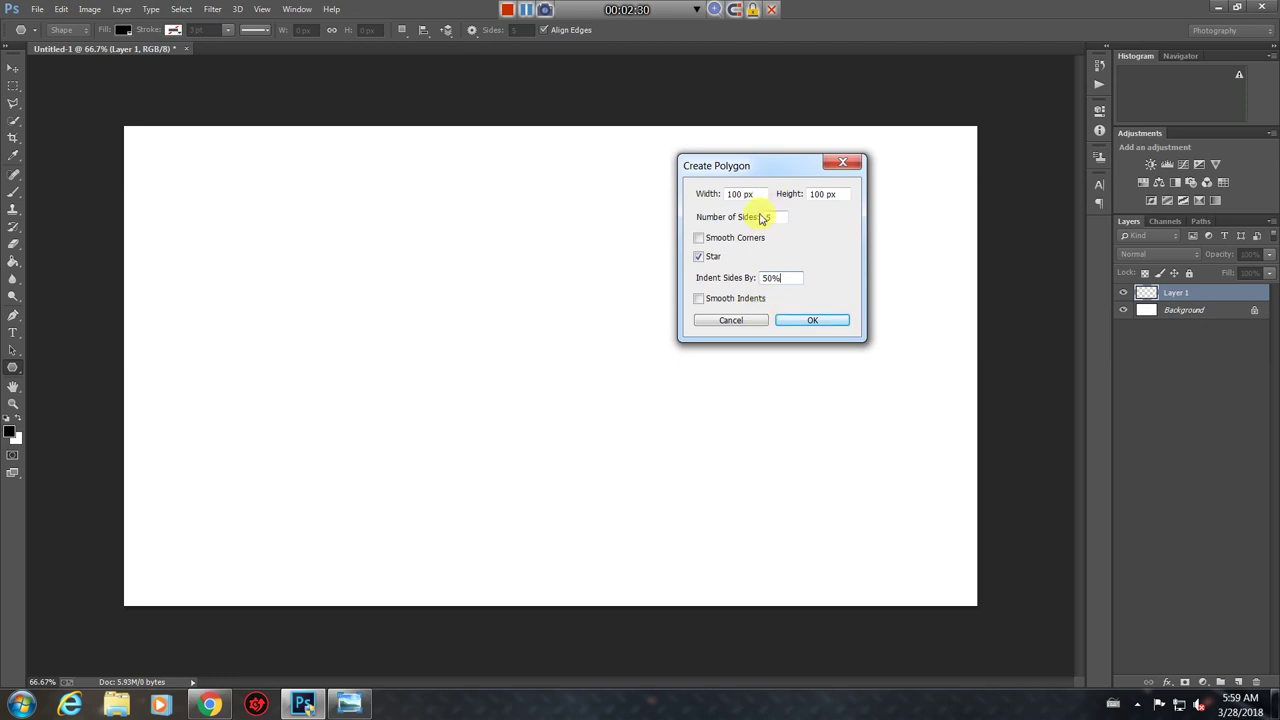
pyautogui.click(812, 321)
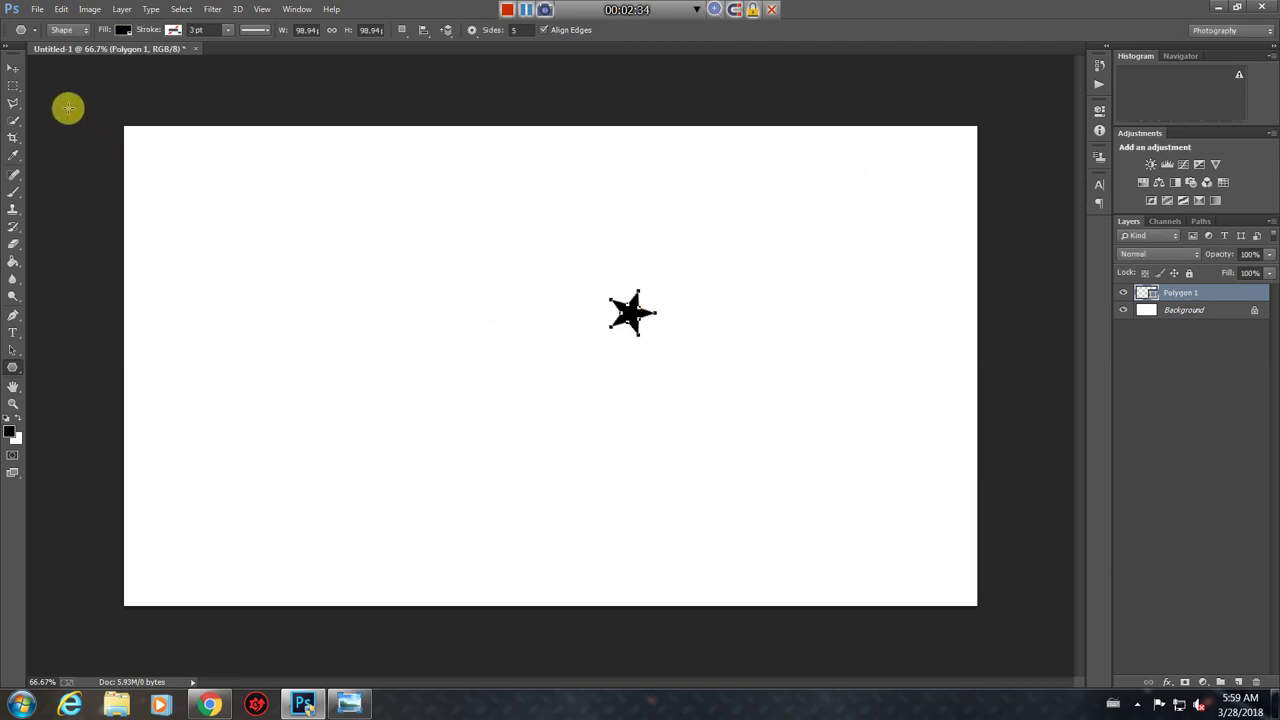
# Scale the star to most of the canvas height, rotate about -17.75°, and commit
pyautogui.click(13, 67)
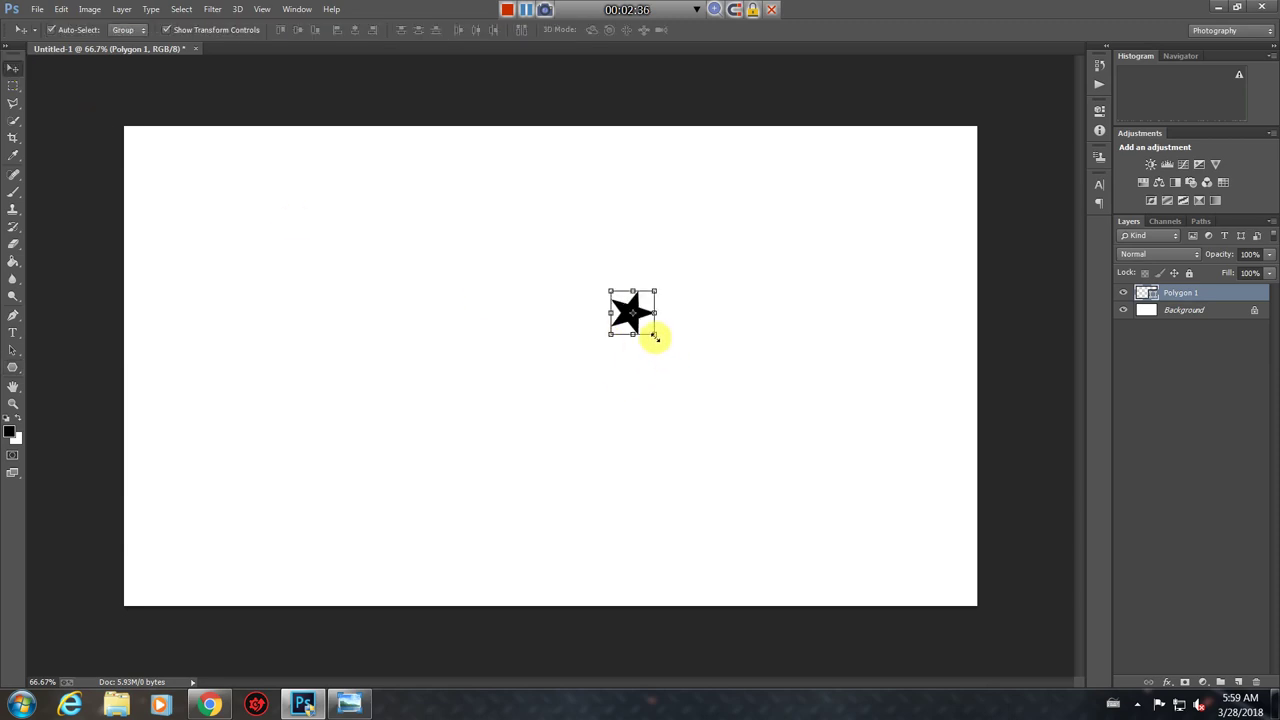
pyautogui.moveTo(654, 333); pyautogui.dragTo(891, 585)
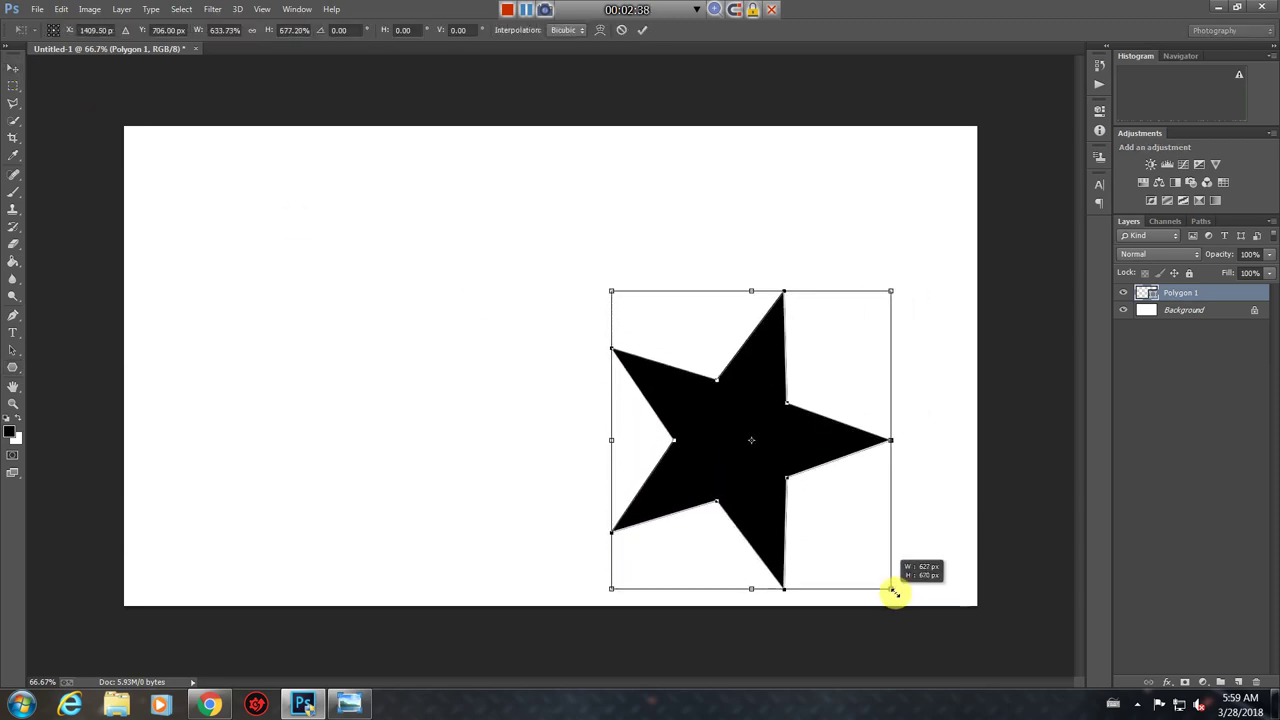
pyautogui.moveTo(891, 585)
pyautogui.mouseDown()
pyautogui.moveTo(905, 590)
pyautogui.moveTo(966, 528)
pyautogui.mouseUp()
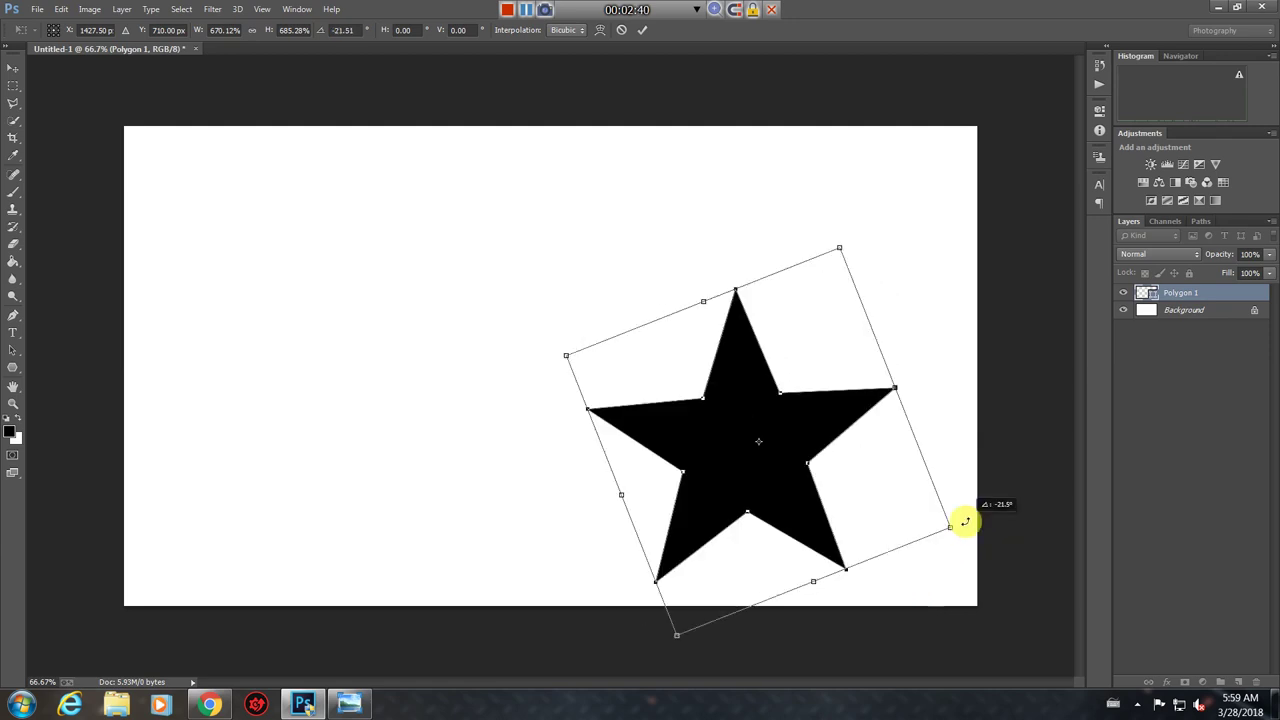
pyautogui.moveTo(756, 487); pyautogui.dragTo(564, 377)
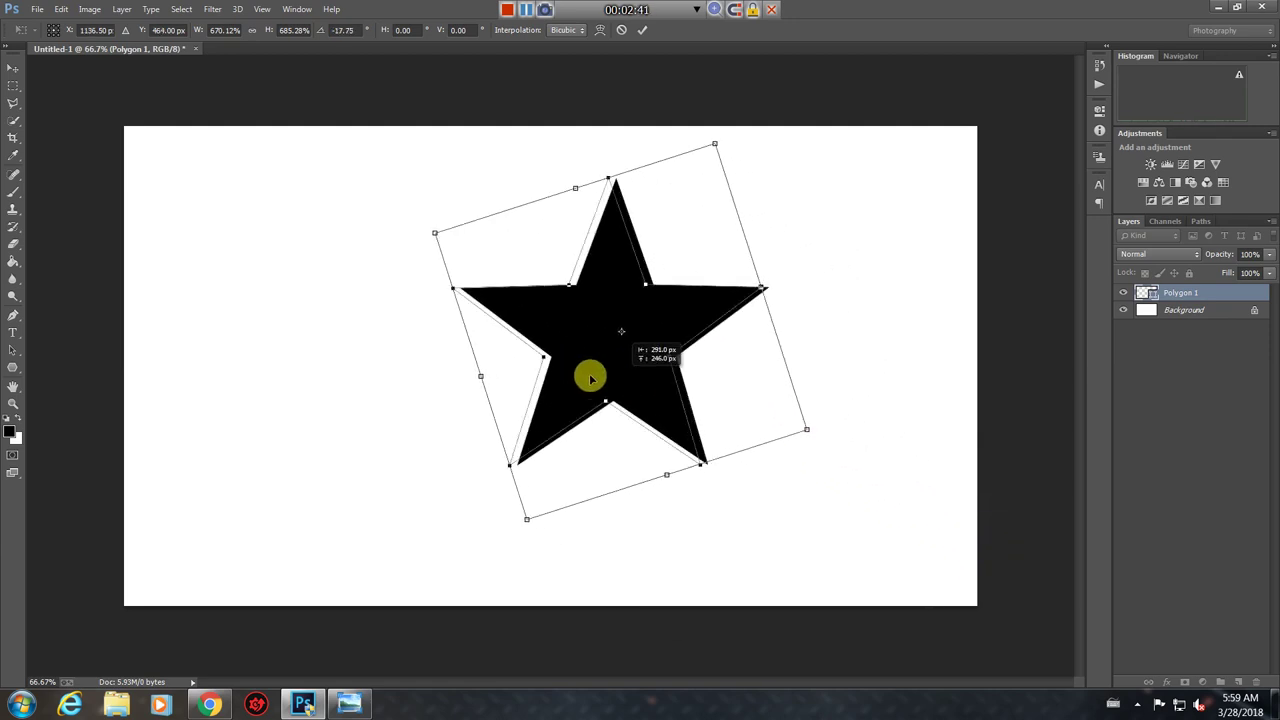
pyautogui.moveTo(752, 432)
pyautogui.mouseDown()
pyautogui.moveTo(875, 503)
pyautogui.moveTo(720, 494)
pyautogui.moveTo(1000, 449)
pyautogui.moveTo(888, 519)
pyautogui.mouseUp()
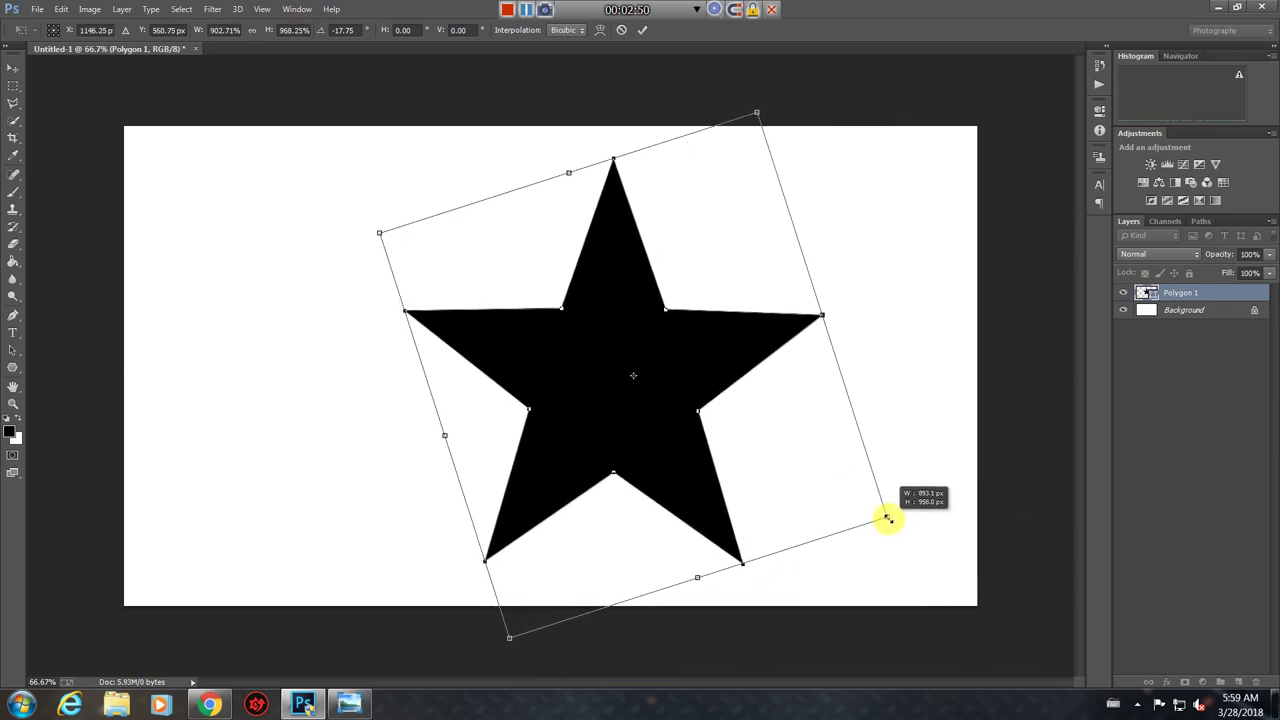
pyautogui.moveTo(623, 446)
pyautogui.mouseDown()
pyautogui.moveTo(597, 429)
pyautogui.moveTo(522, 430)
pyautogui.moveTo(571, 430)
pyautogui.moveTo(560, 430)
pyautogui.mouseUp()
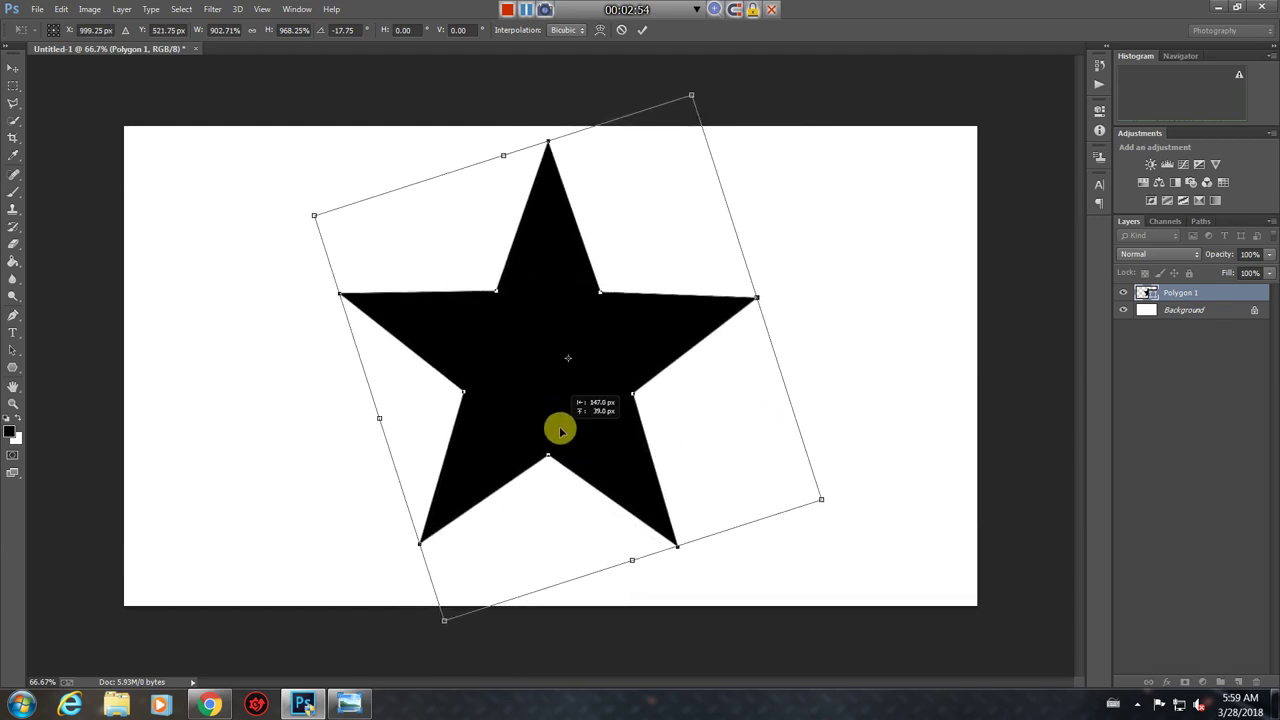
pyautogui.moveTo(821, 499); pyautogui.dragTo(838, 502)
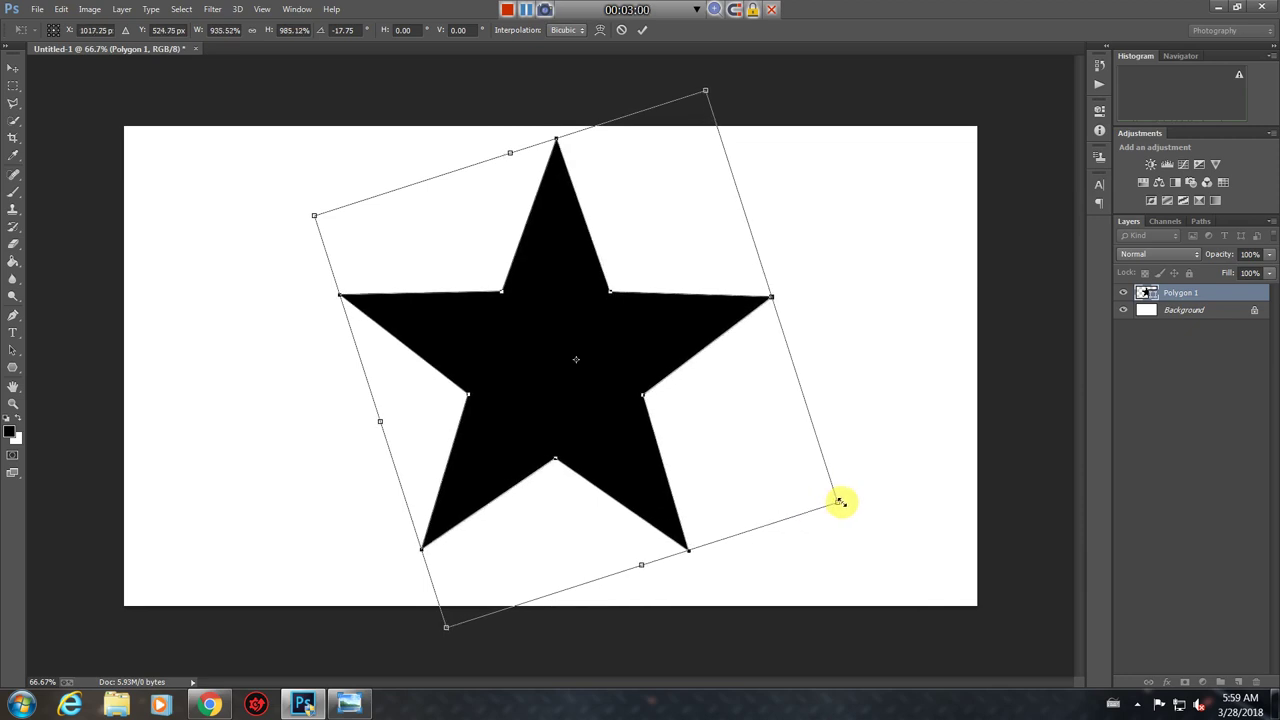
pyautogui.click(642, 29)
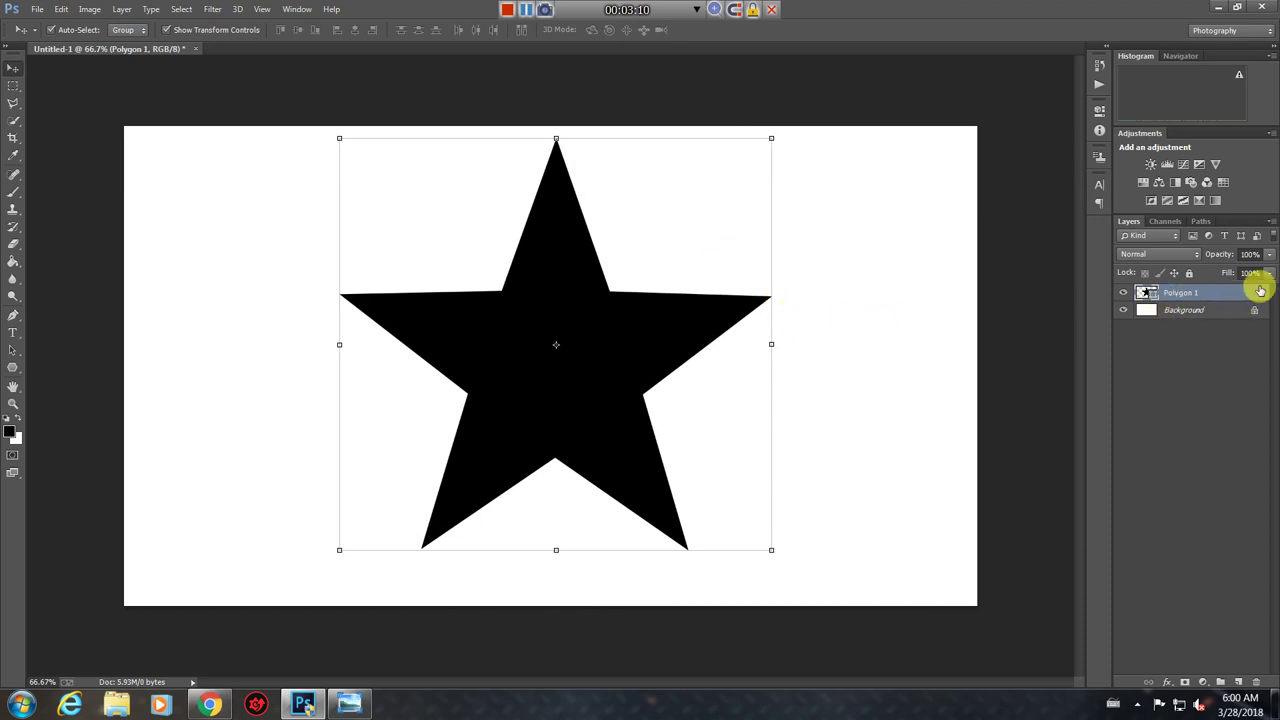
# Rasterize the Polygon 1 star layer and bring up the foreground Color Picker
pyautogui.rightClick(1192, 292)
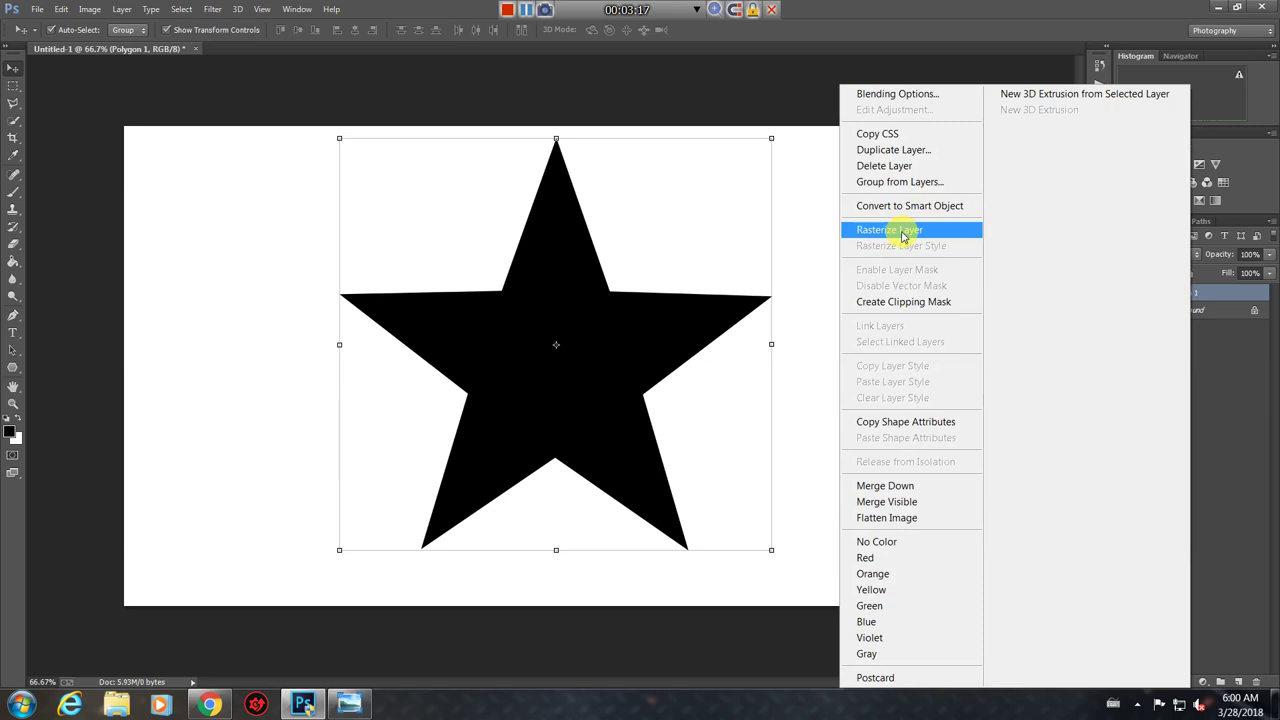
pyautogui.click(903, 236)
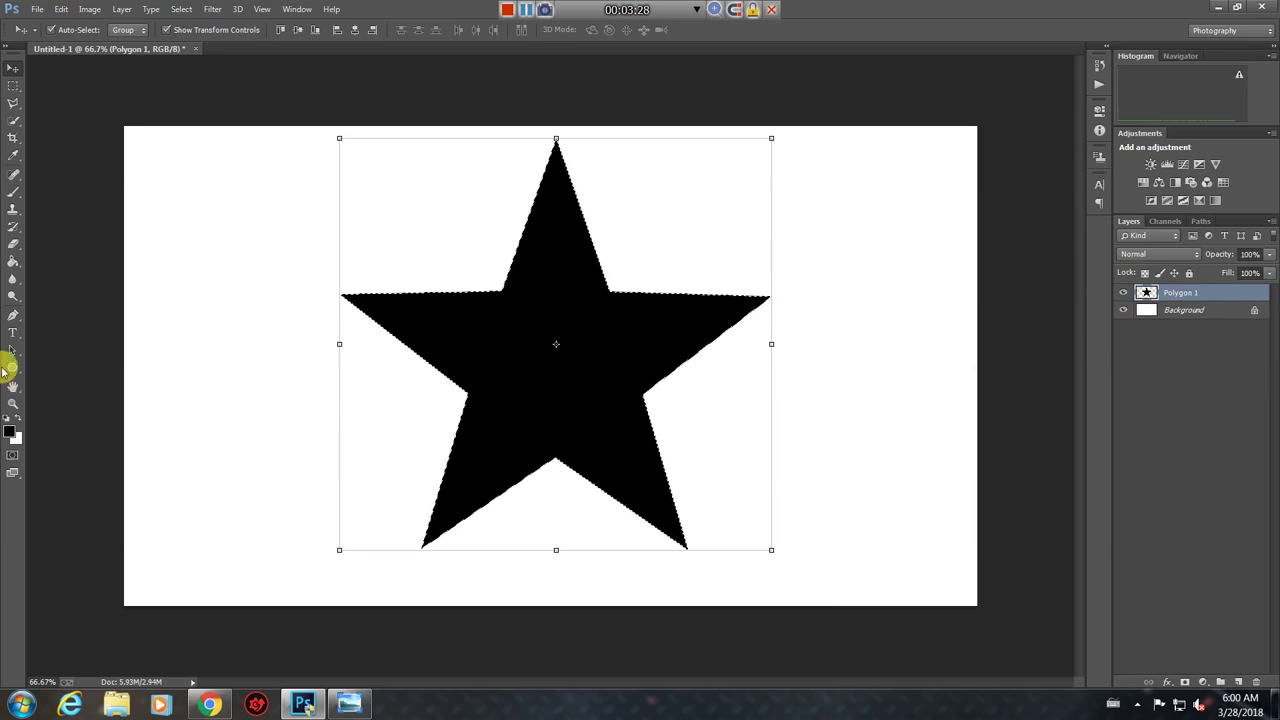
pyautogui.click(9, 430)
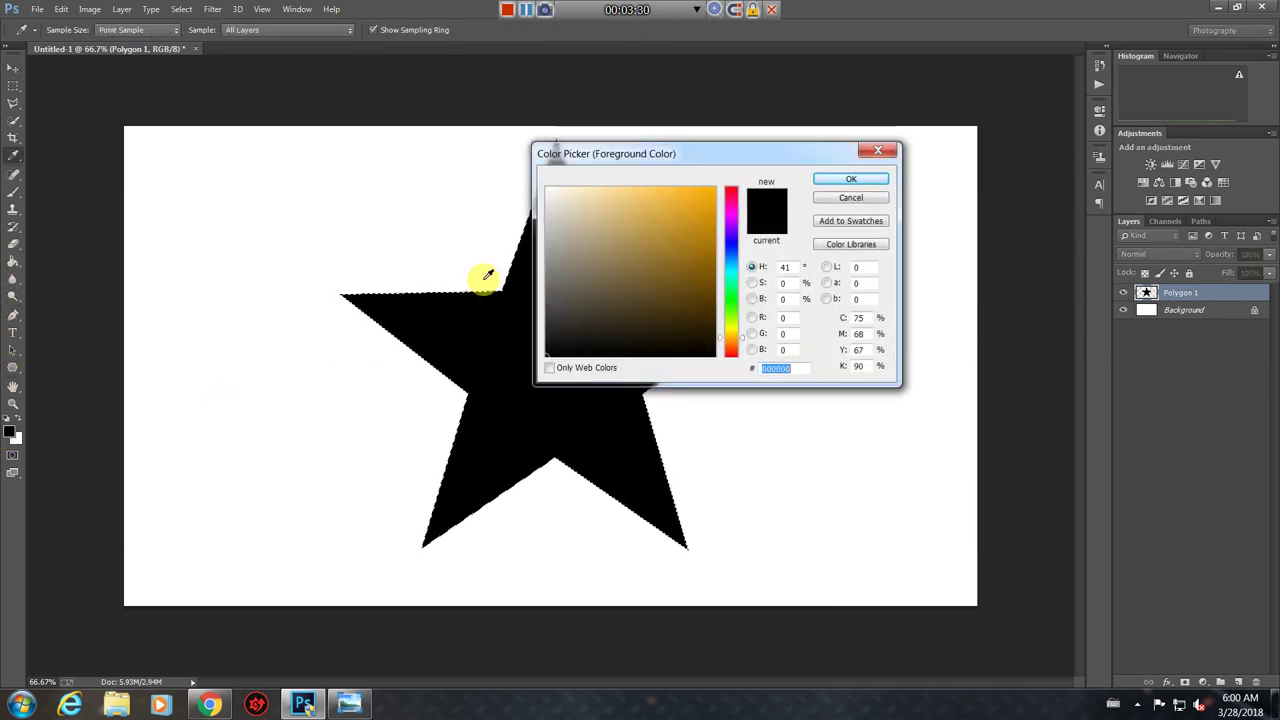
# Paint-bucket fill the star with dark grey #605e5a, then deselect
pyautogui.click(548, 323)
pyautogui.click(557, 292)
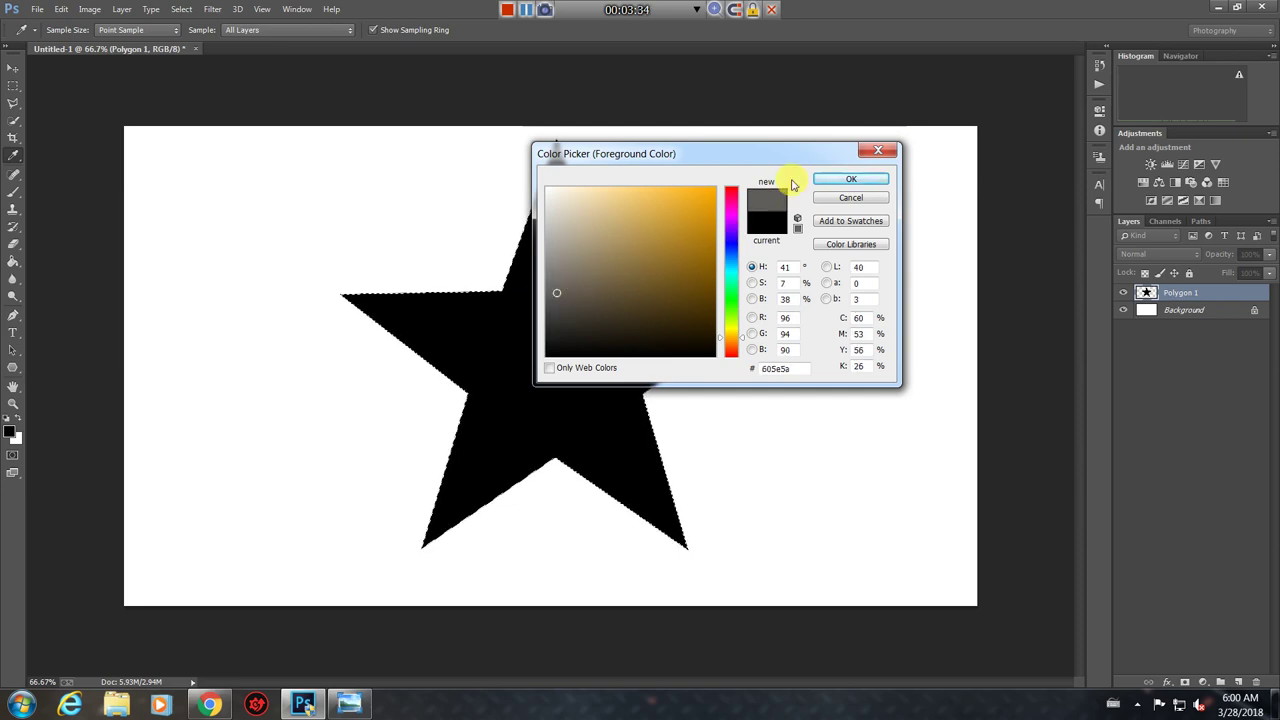
pyautogui.press('Return')
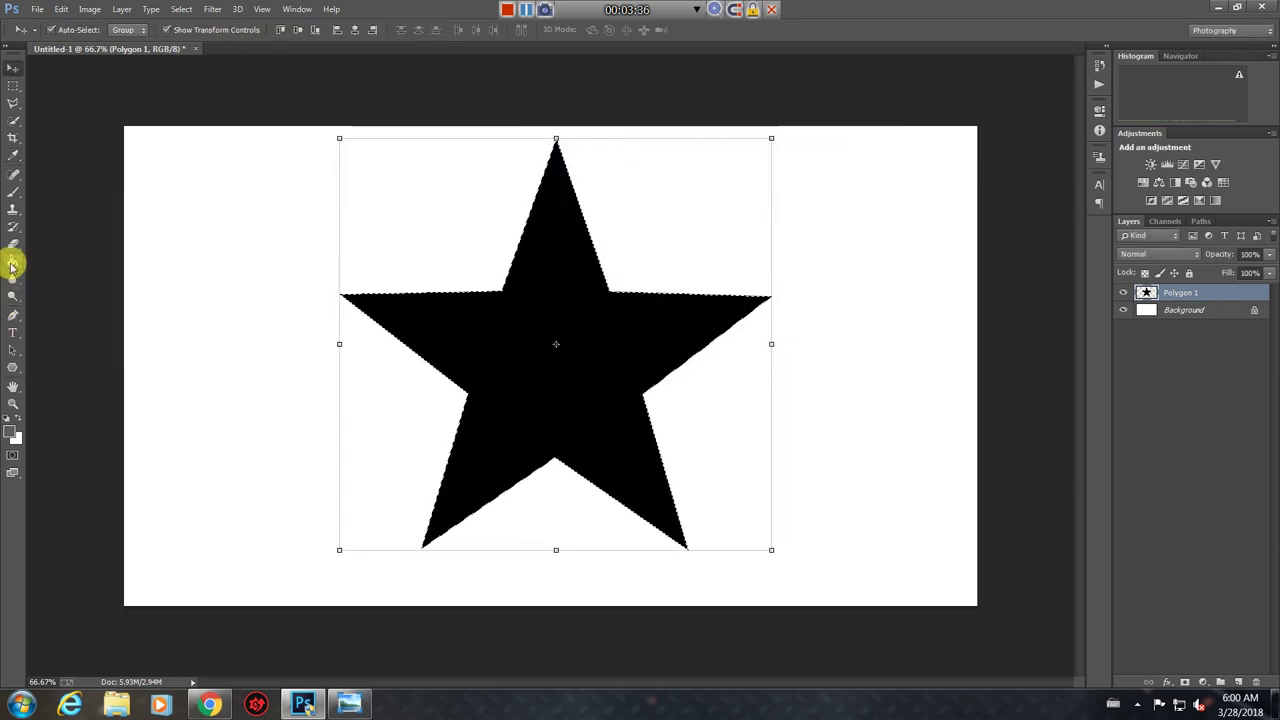
pyautogui.click(13, 263)
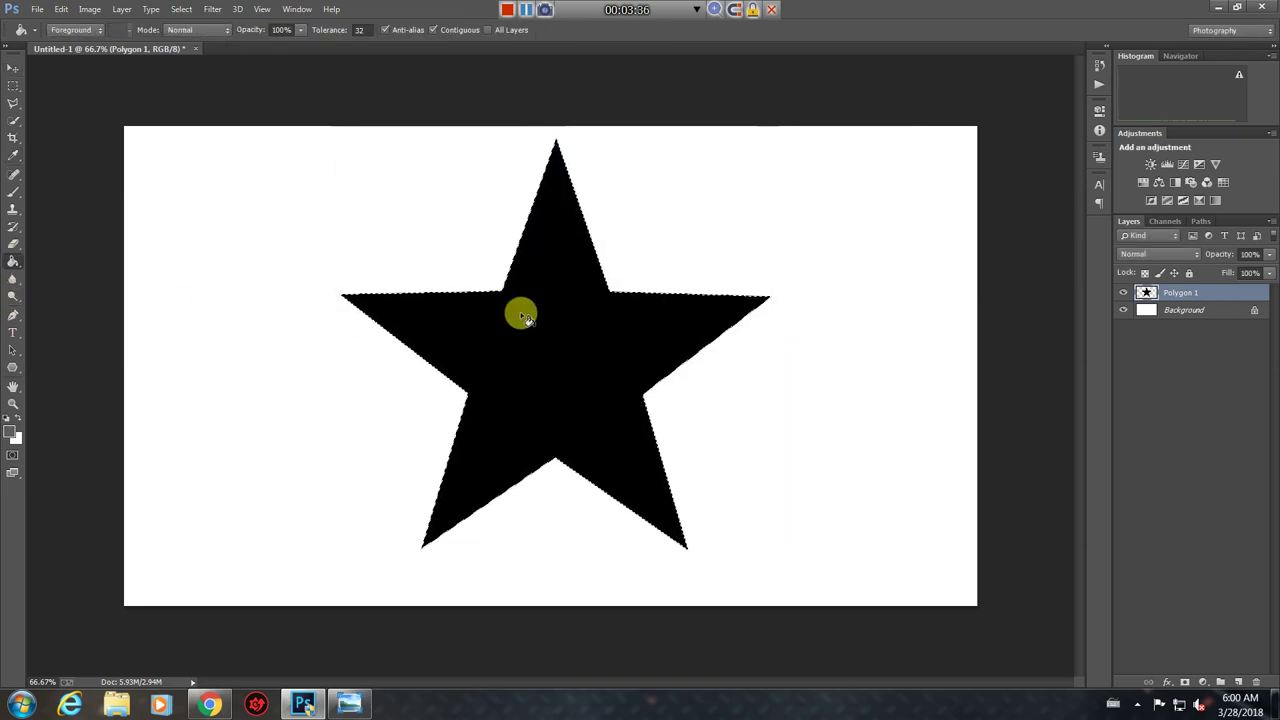
pyautogui.click(12, 435)
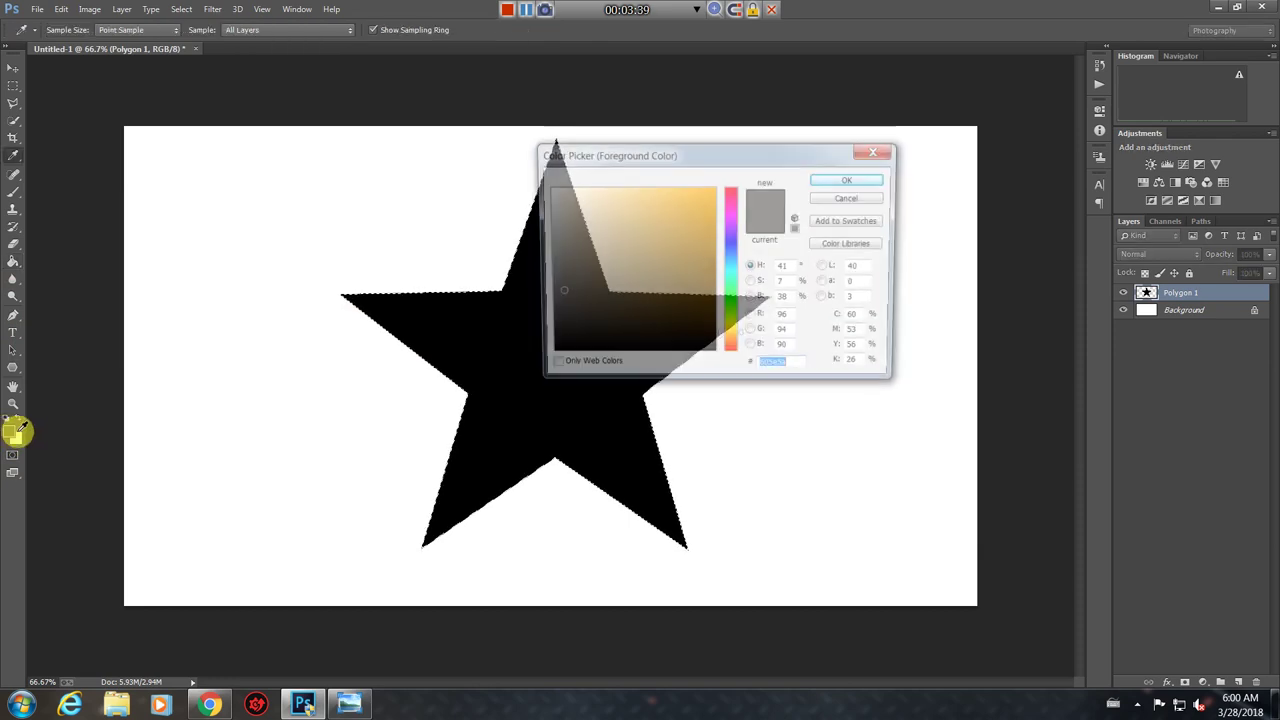
pyautogui.click(826, 181)
pyautogui.click(600, 315)
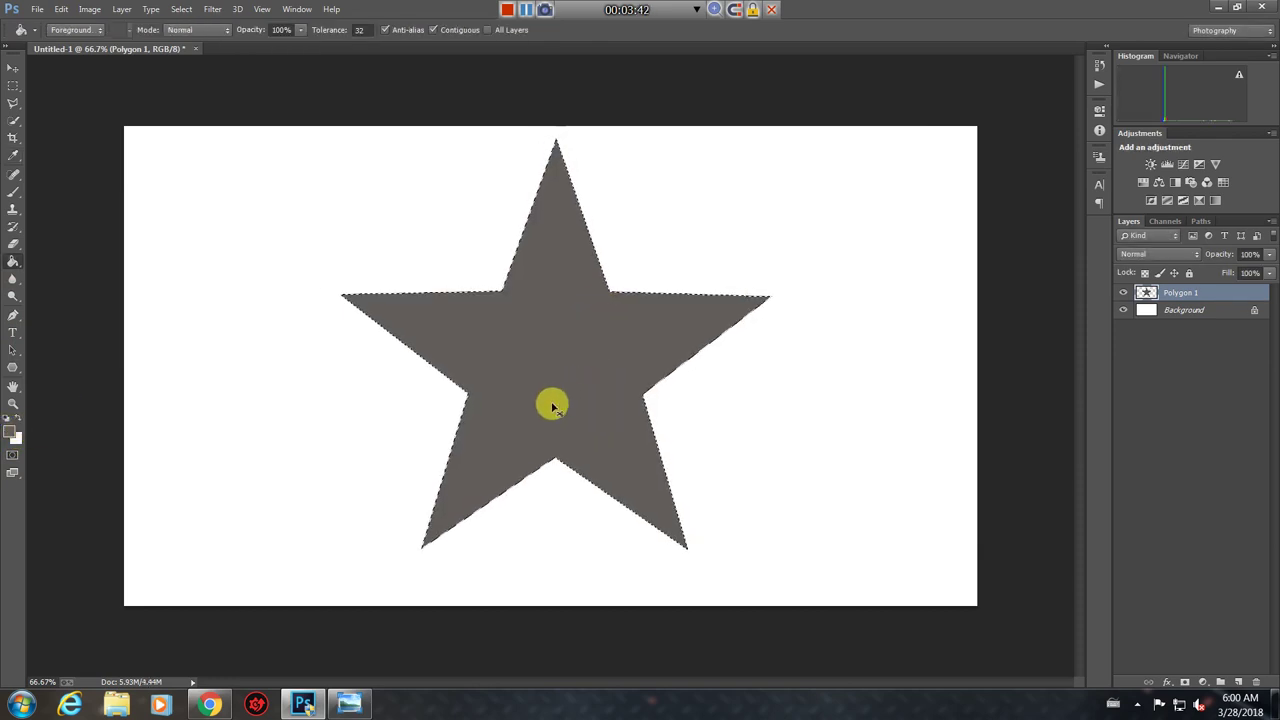
pyautogui.hotkey('ctrl', 'd')
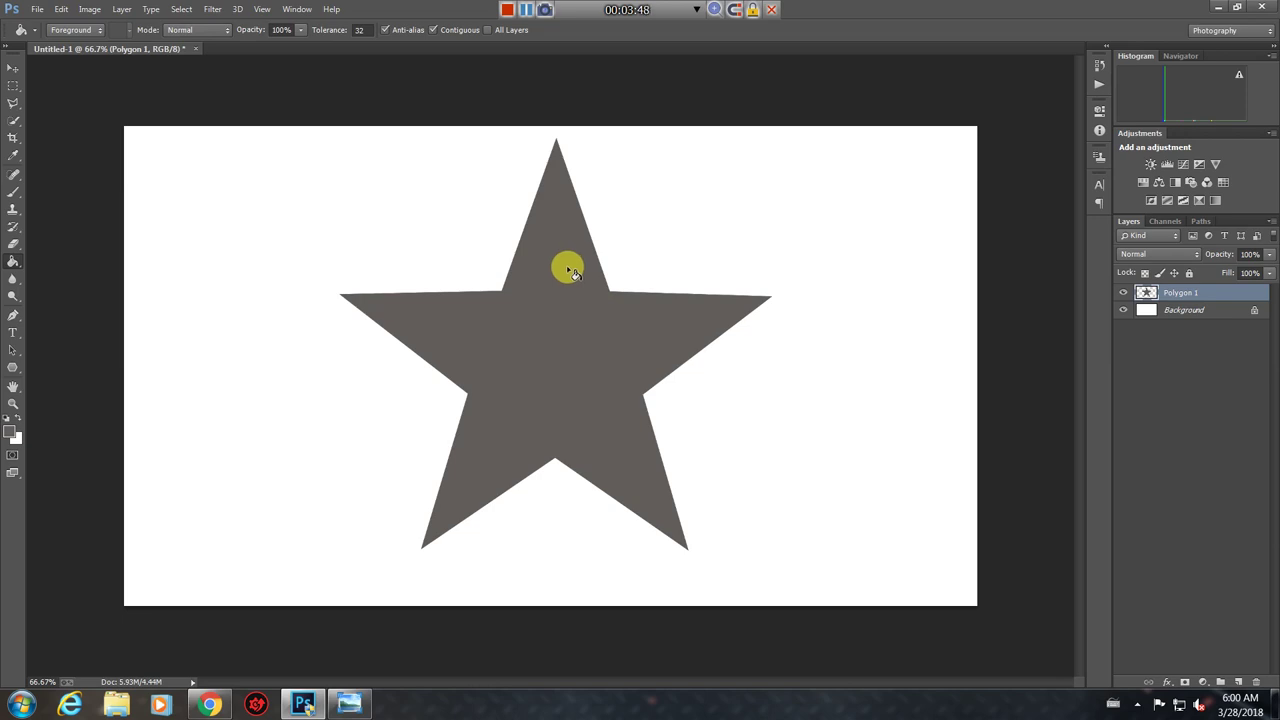
pyautogui.click(1221, 7)
pyautogui.click(349, 703)
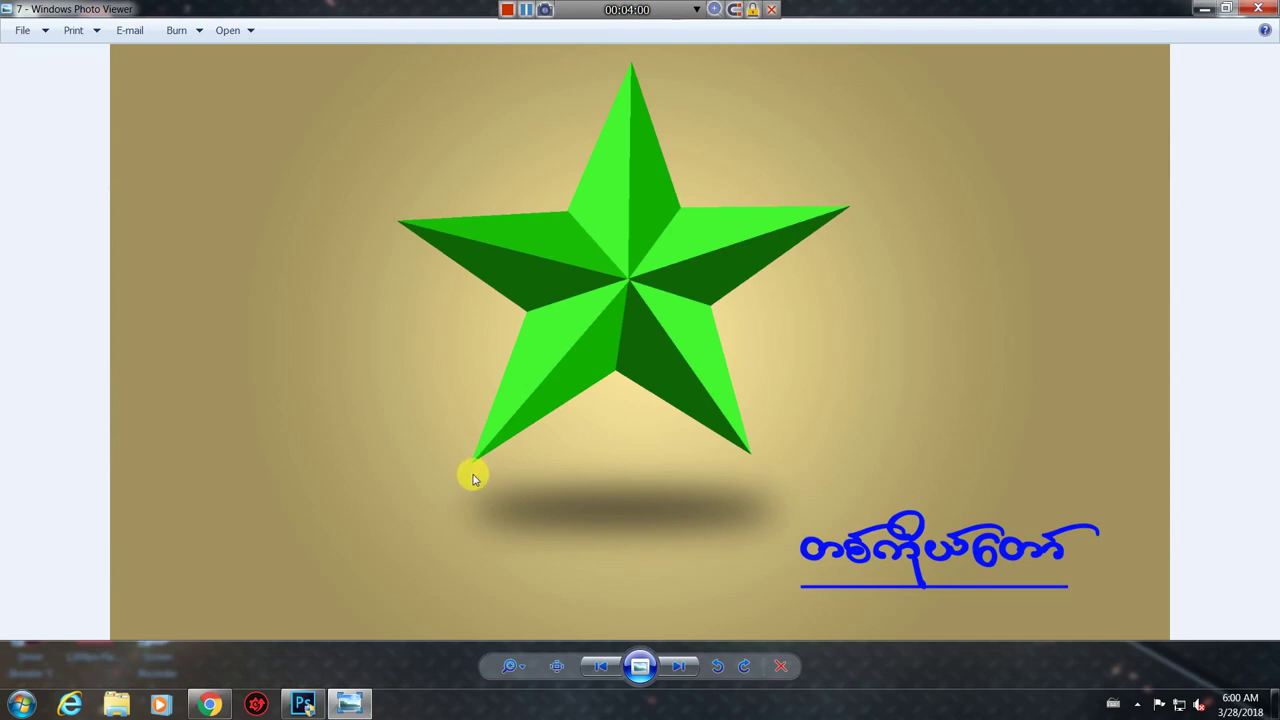
pyautogui.click(1204, 9)
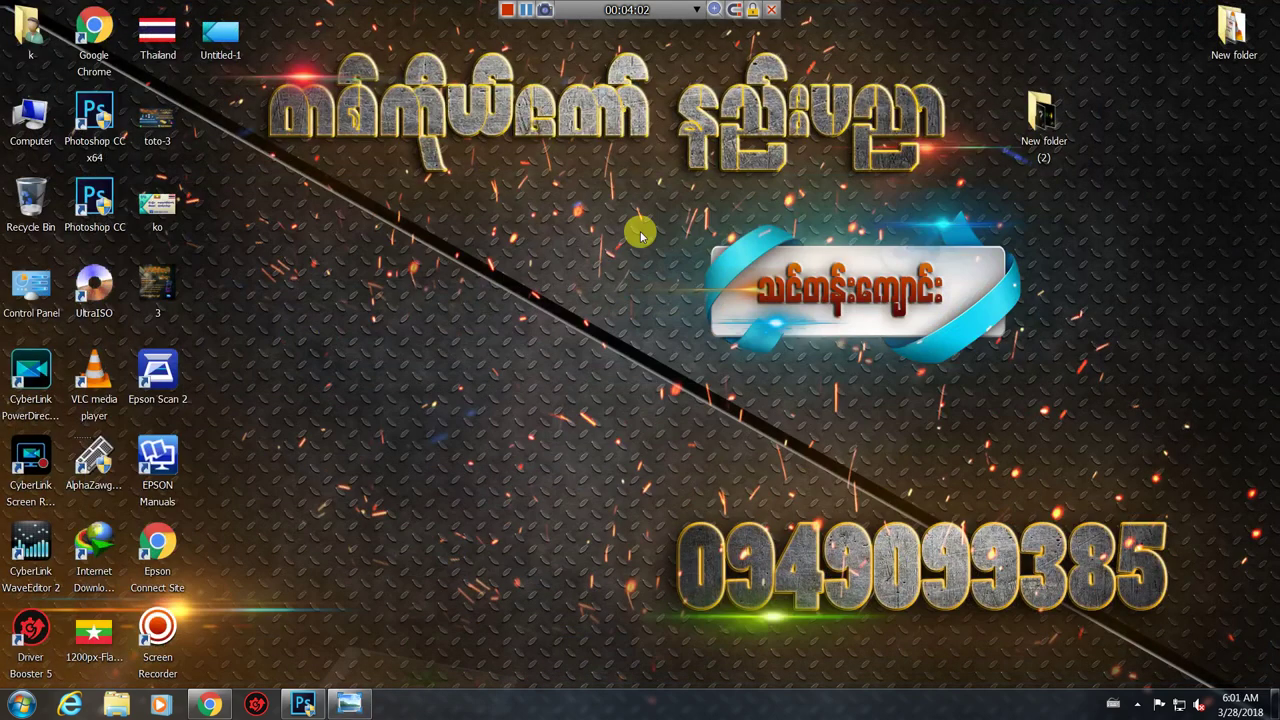
pyautogui.click(304, 705)
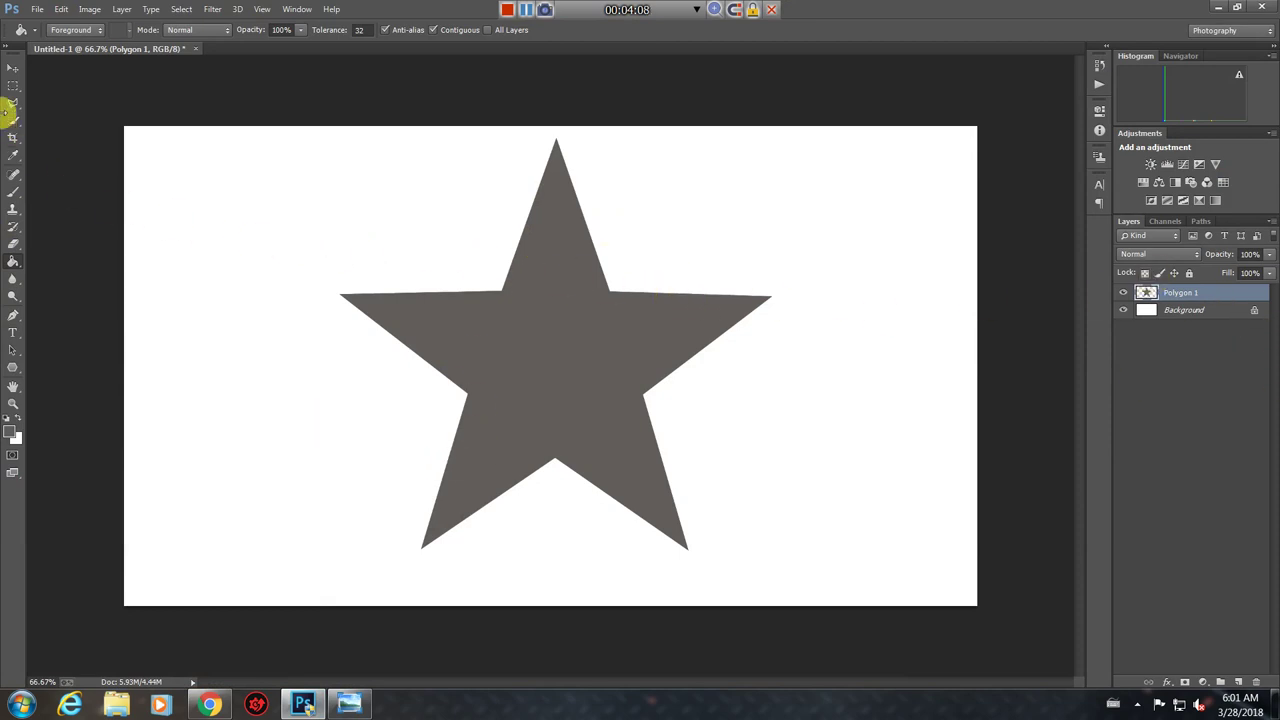
# Show the rulers and place a horizontal guide at Y 450 px through the star's middle
pyautogui.click(13, 70)
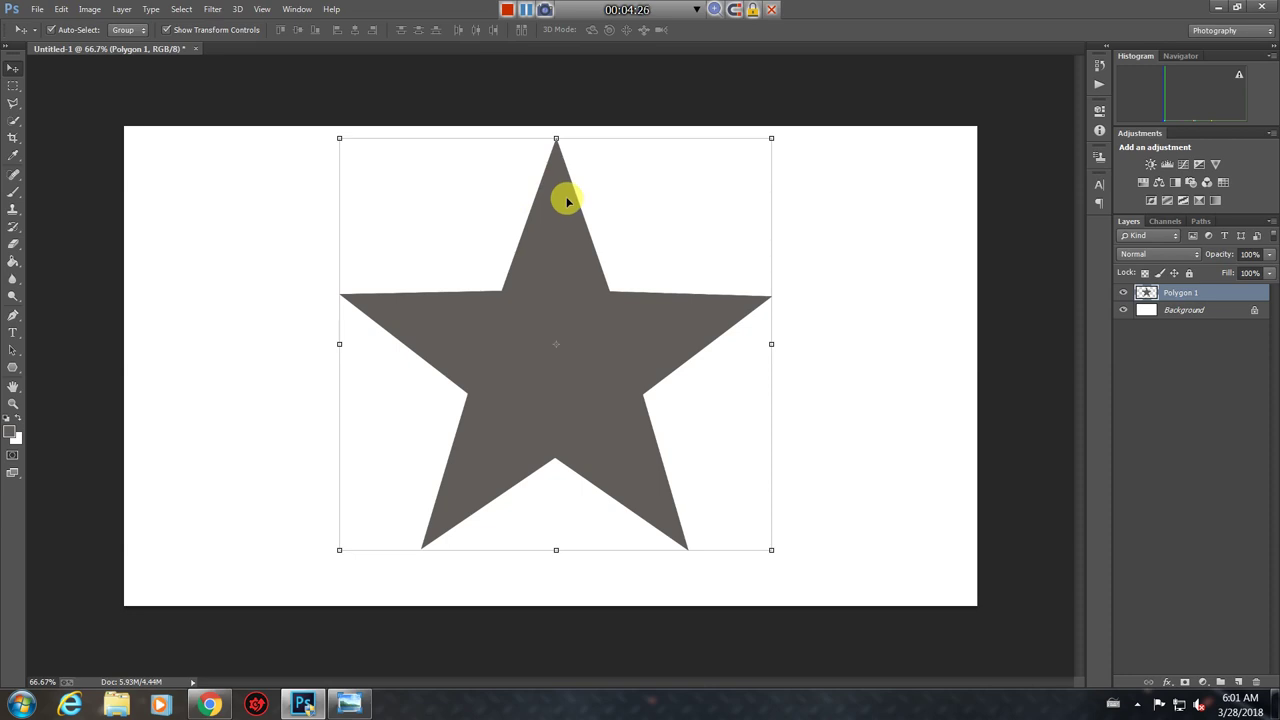
pyautogui.hotkey('ctrl', 'r')
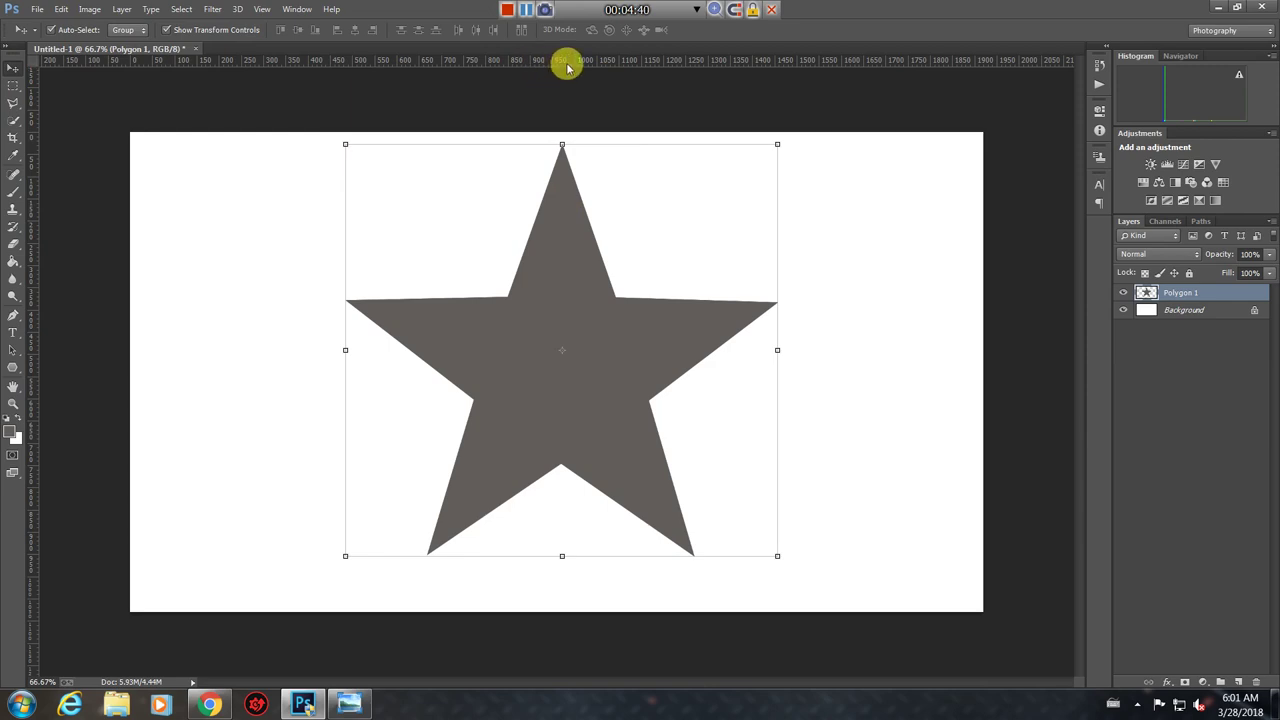
pyautogui.moveTo(566, 67); pyautogui.dragTo(563, 349)
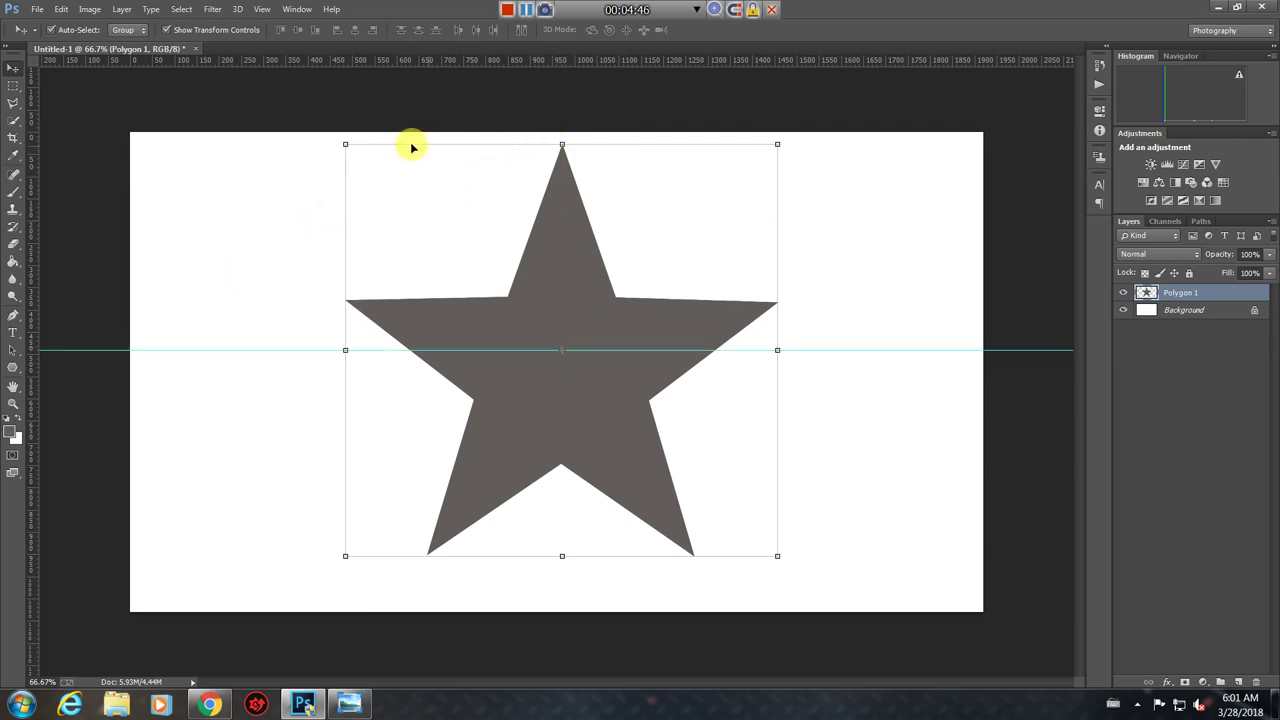
pyautogui.click(13, 104)
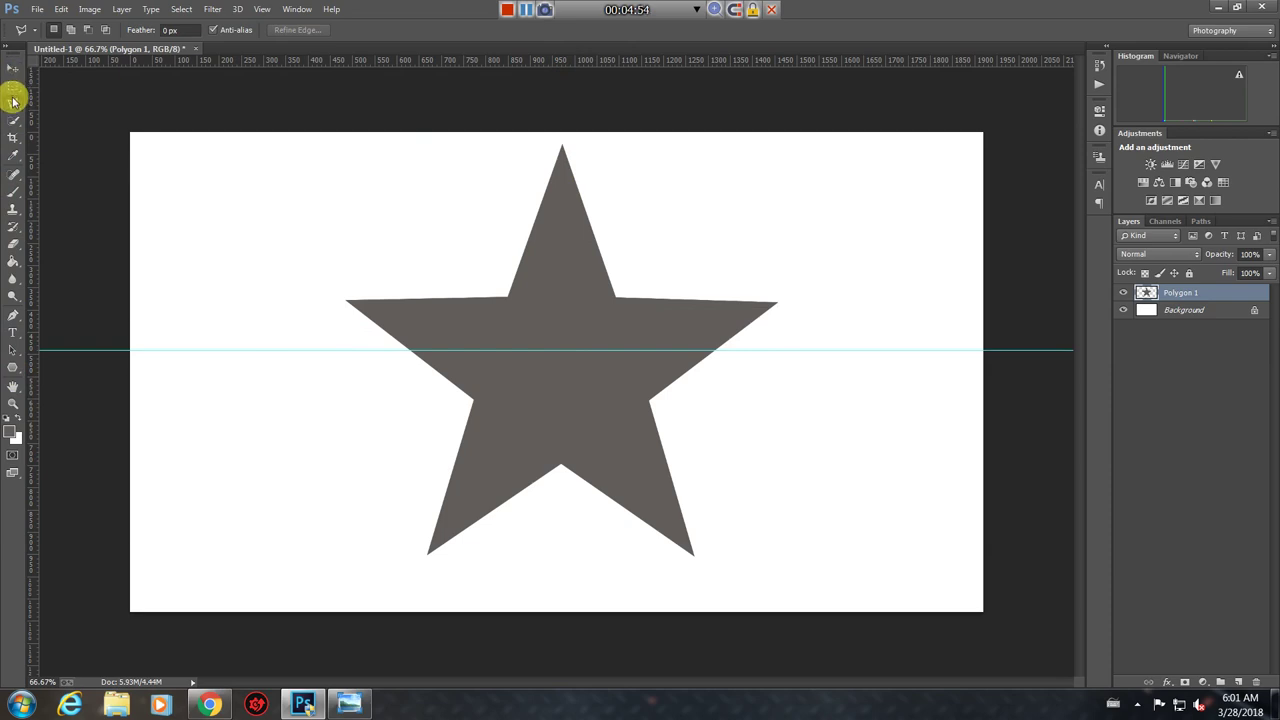
pyautogui.click(21, 105)
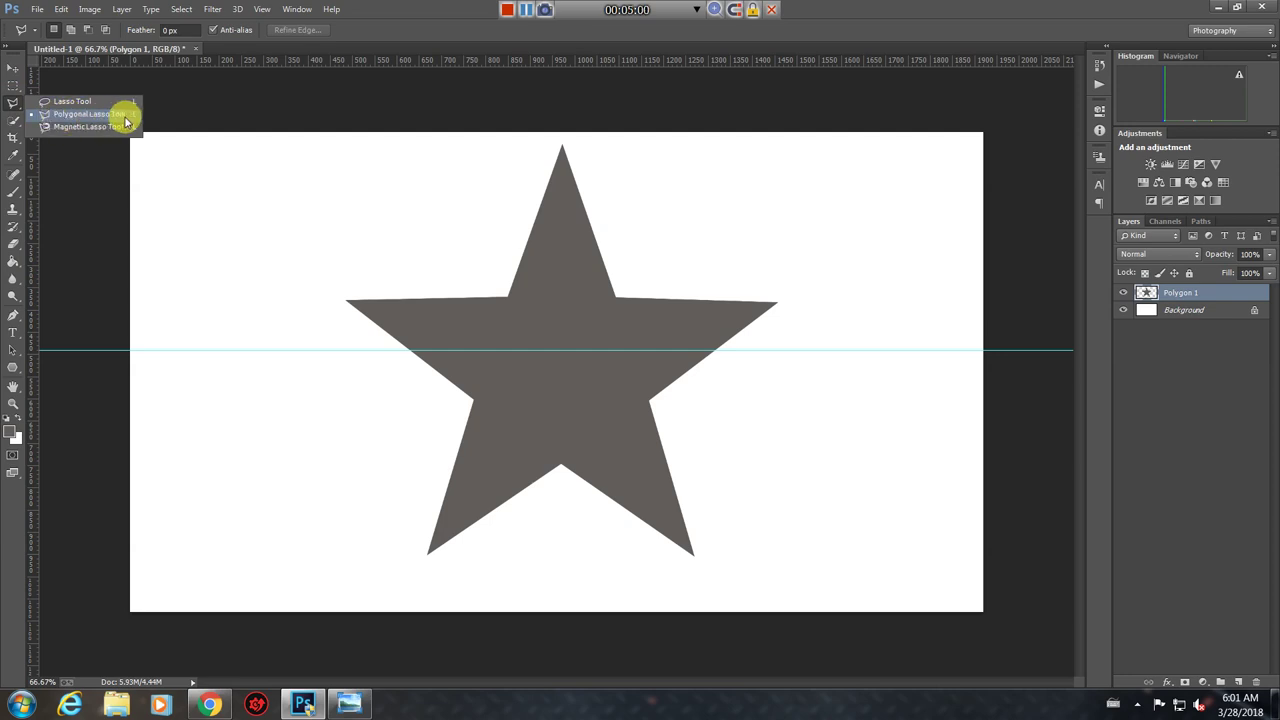
# Add a vertical guide through the star's tip and start a polygonal lasso facet at the guides' intersection
pyautogui.click(90, 116)
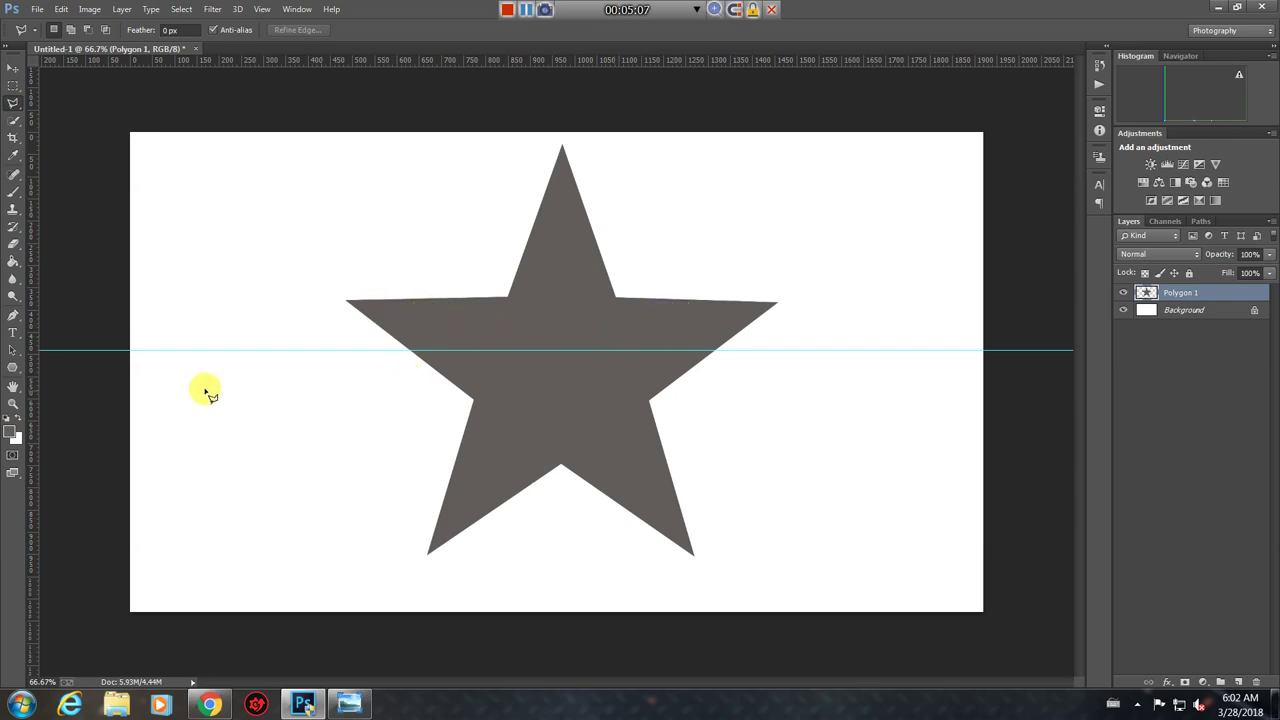
pyautogui.moveTo(34, 289)
pyautogui.mouseDown()
pyautogui.moveTo(578, 373)
pyautogui.moveTo(566, 374)
pyautogui.mouseUp()
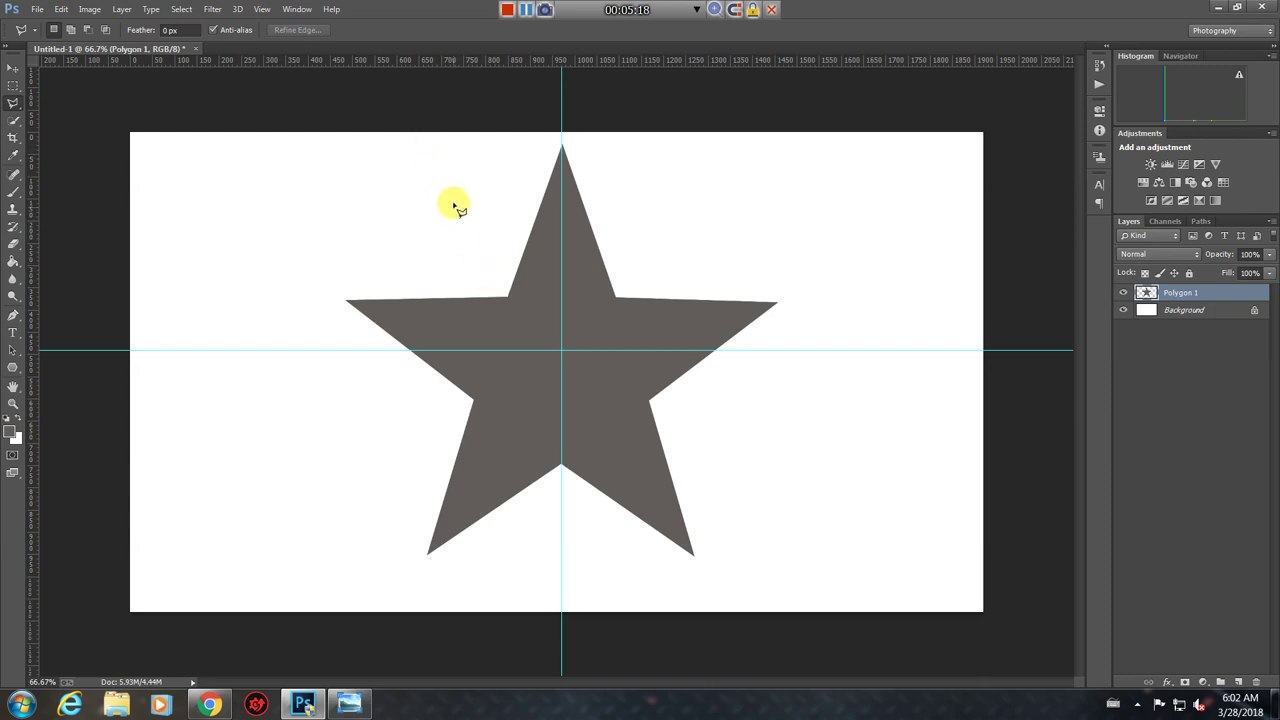
pyautogui.click(453, 200)
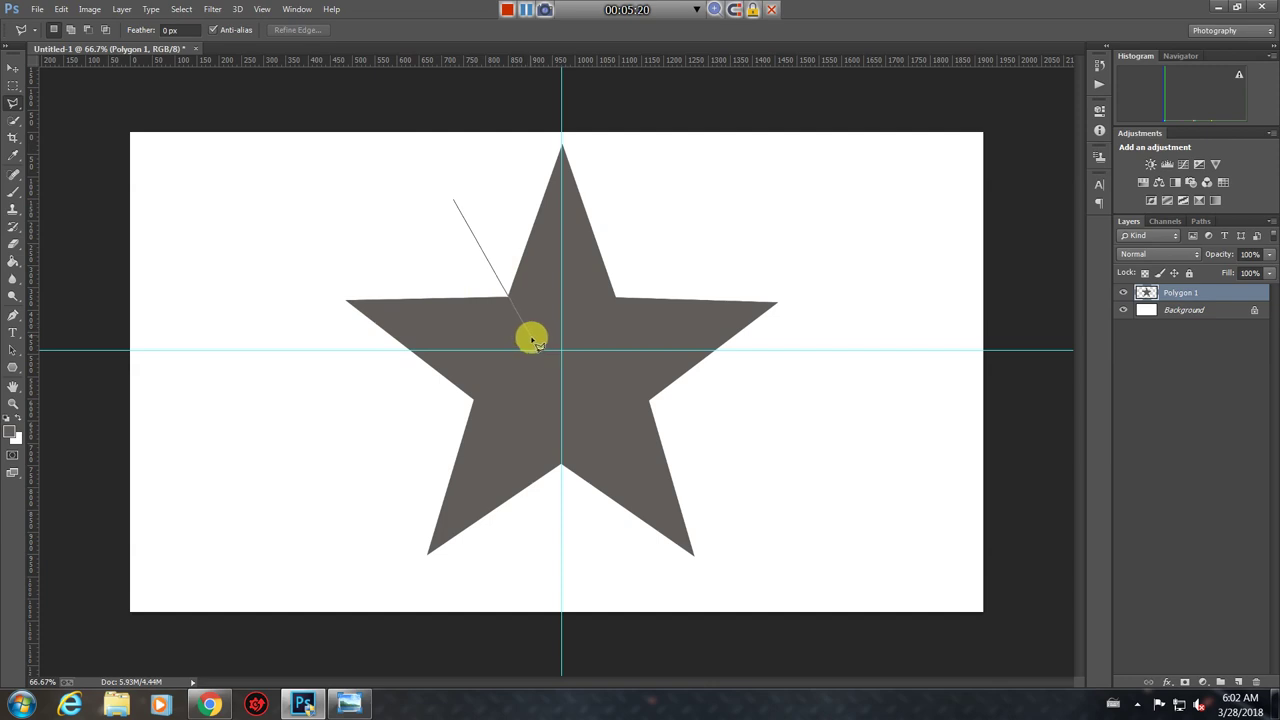
pyautogui.click(456, 204)
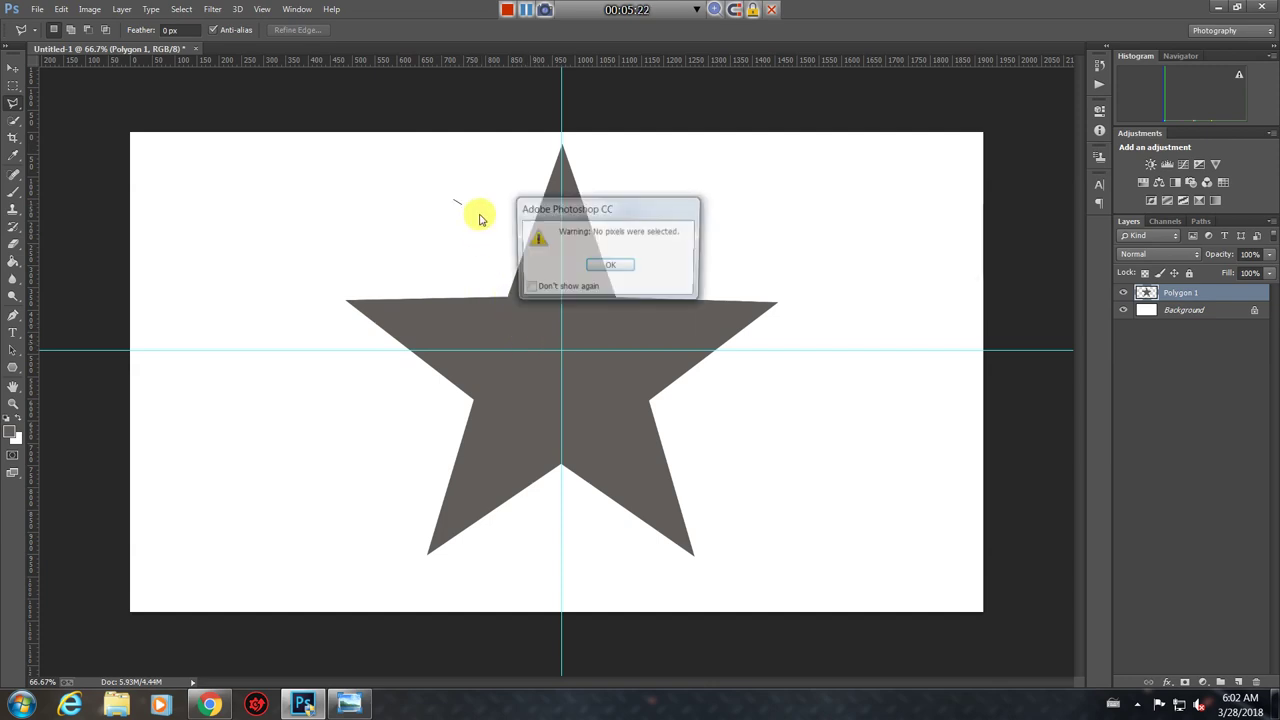
pyautogui.click(608, 270)
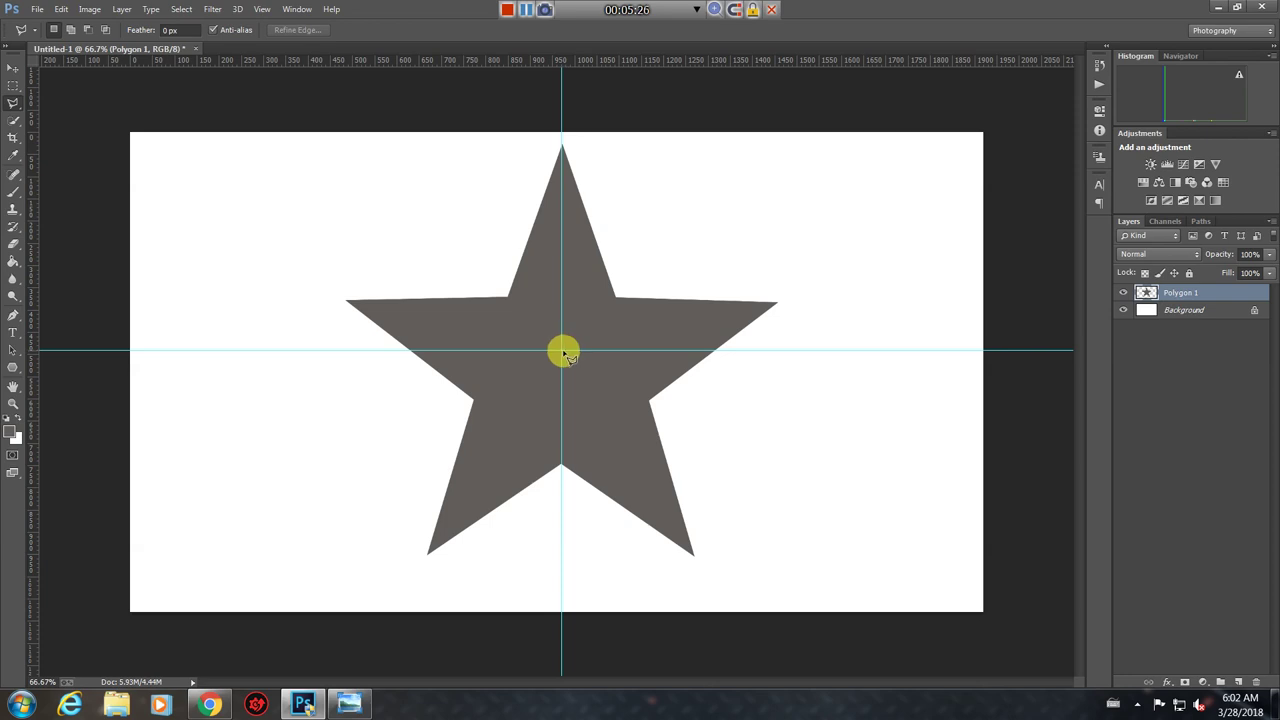
pyautogui.click(562, 350)
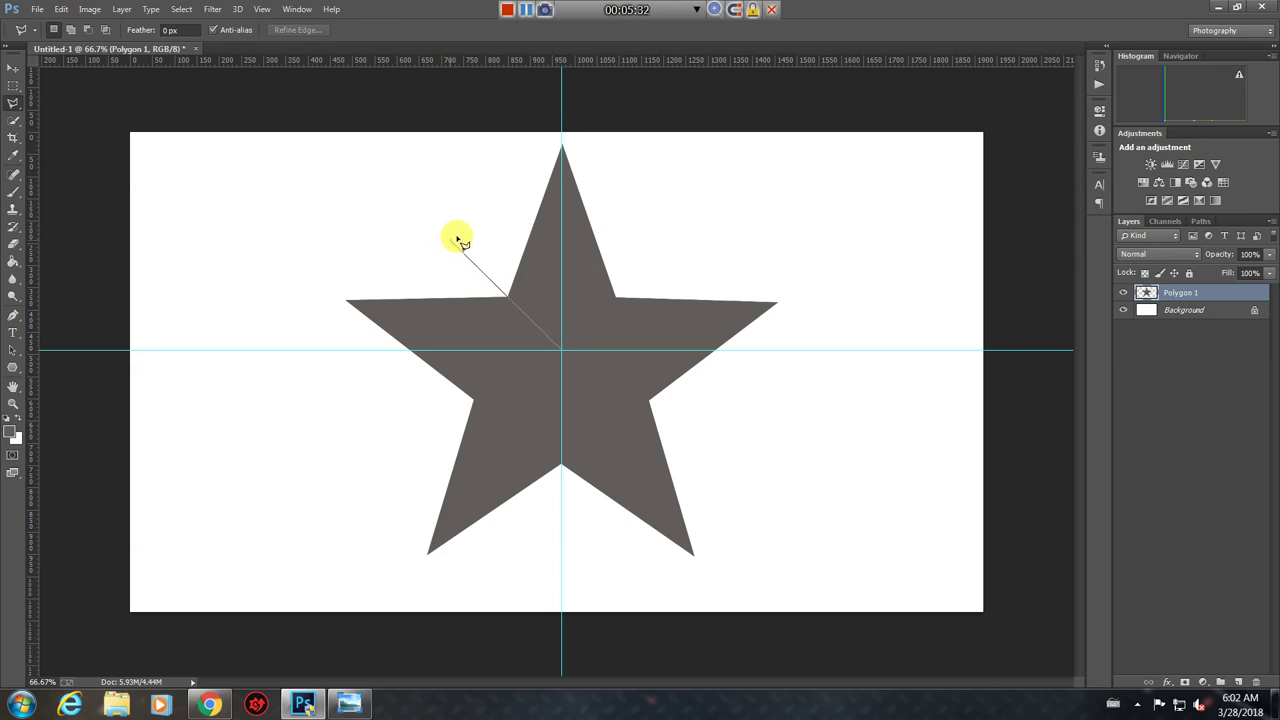
# Trace the star's top point from the centre to the tip with the Polygonal Lasso and copy it to Layer 1
pyautogui.click(451, 238)
pyautogui.click(525, 134)
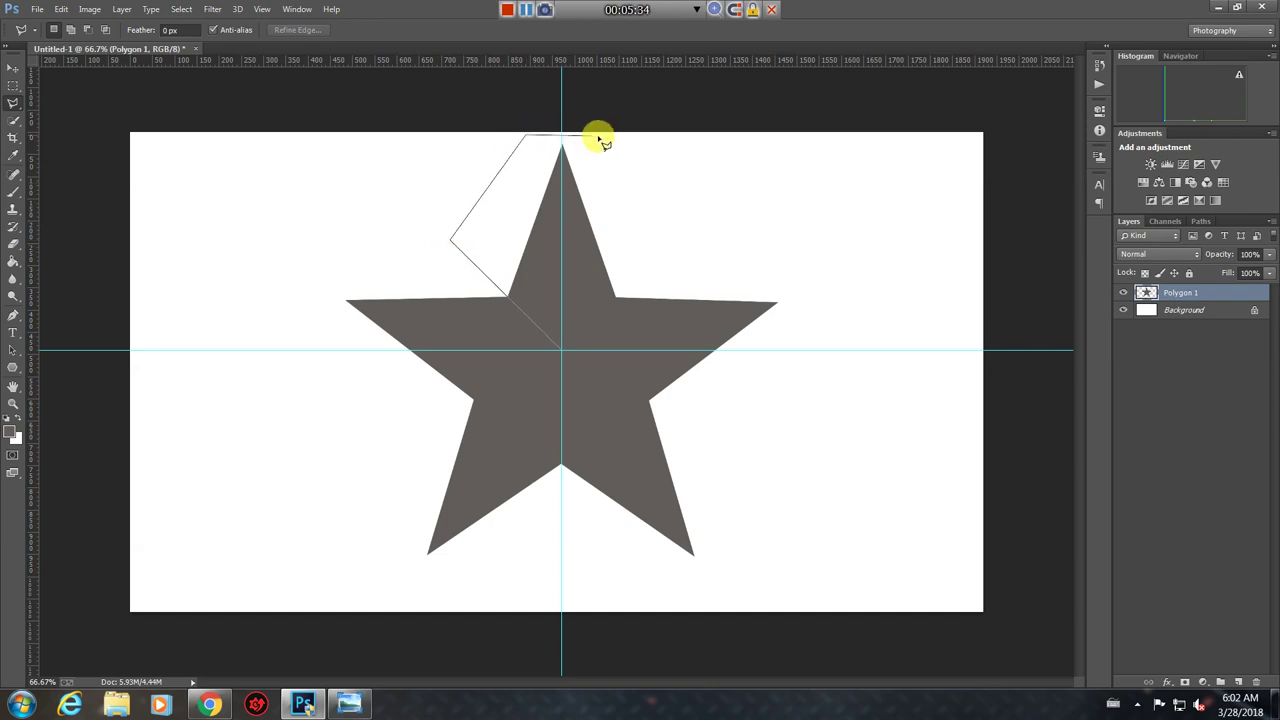
pyautogui.click(613, 134)
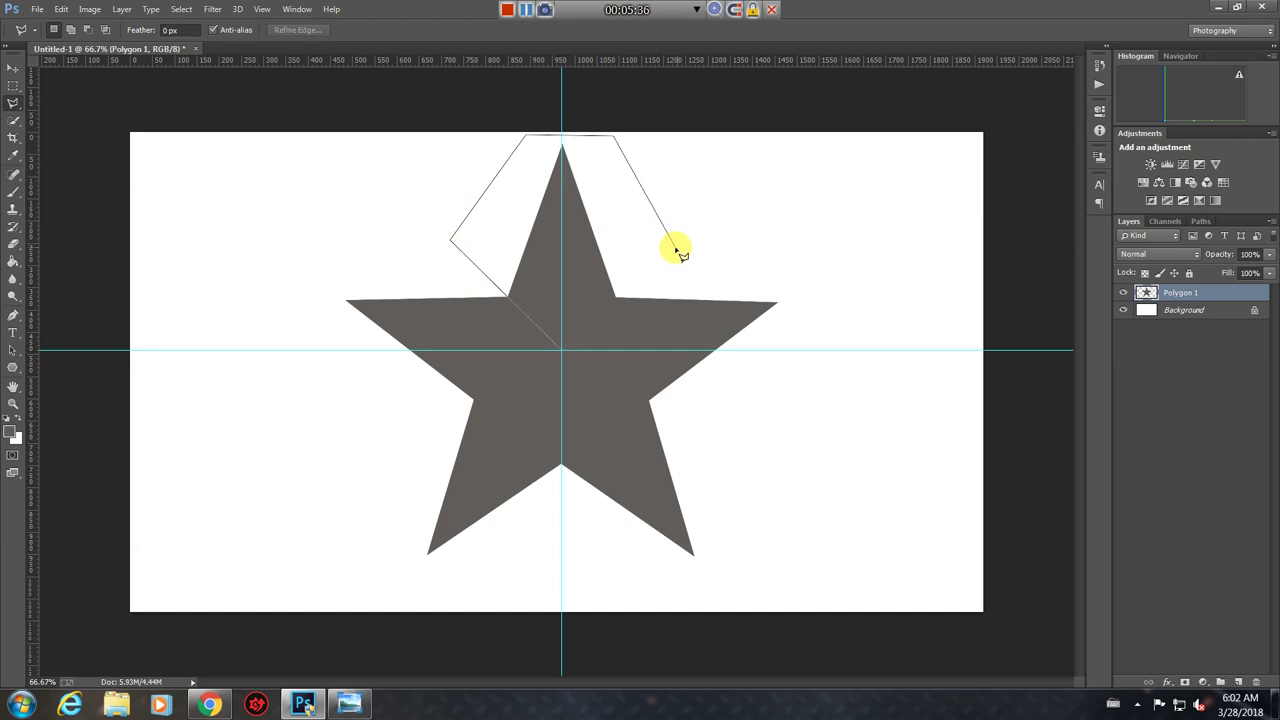
pyautogui.click(671, 246)
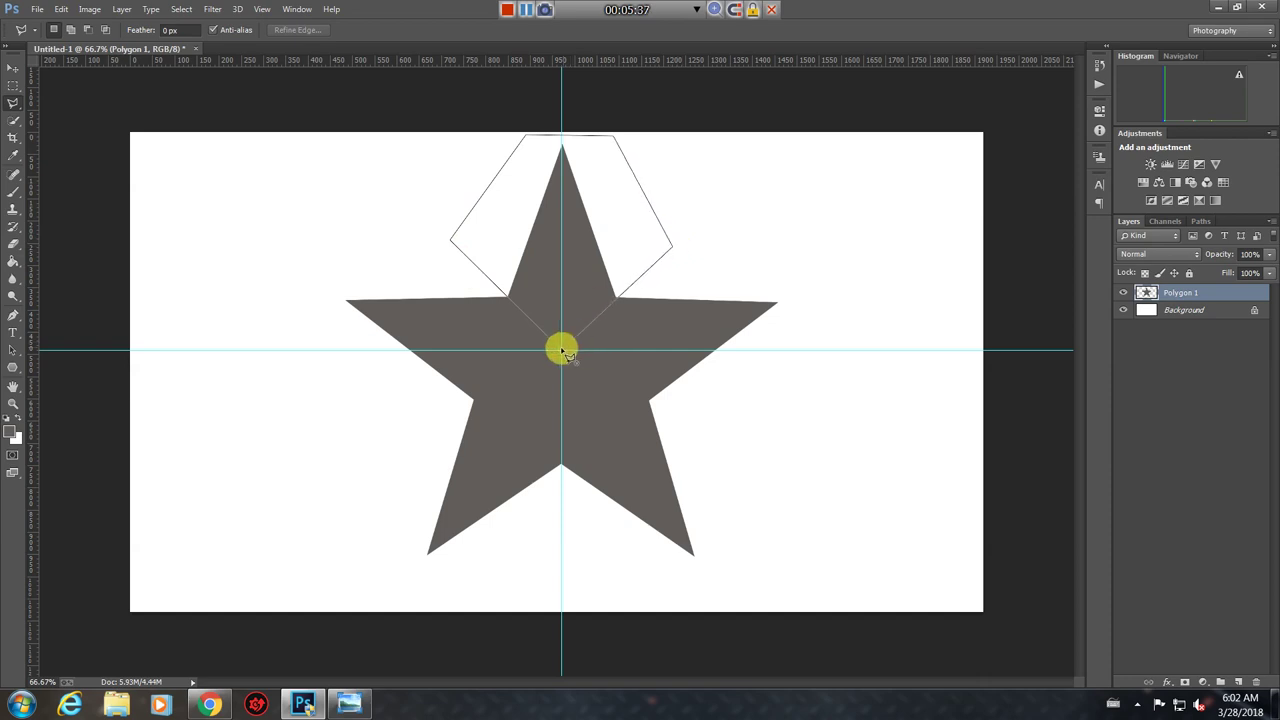
pyautogui.click(647, 258)
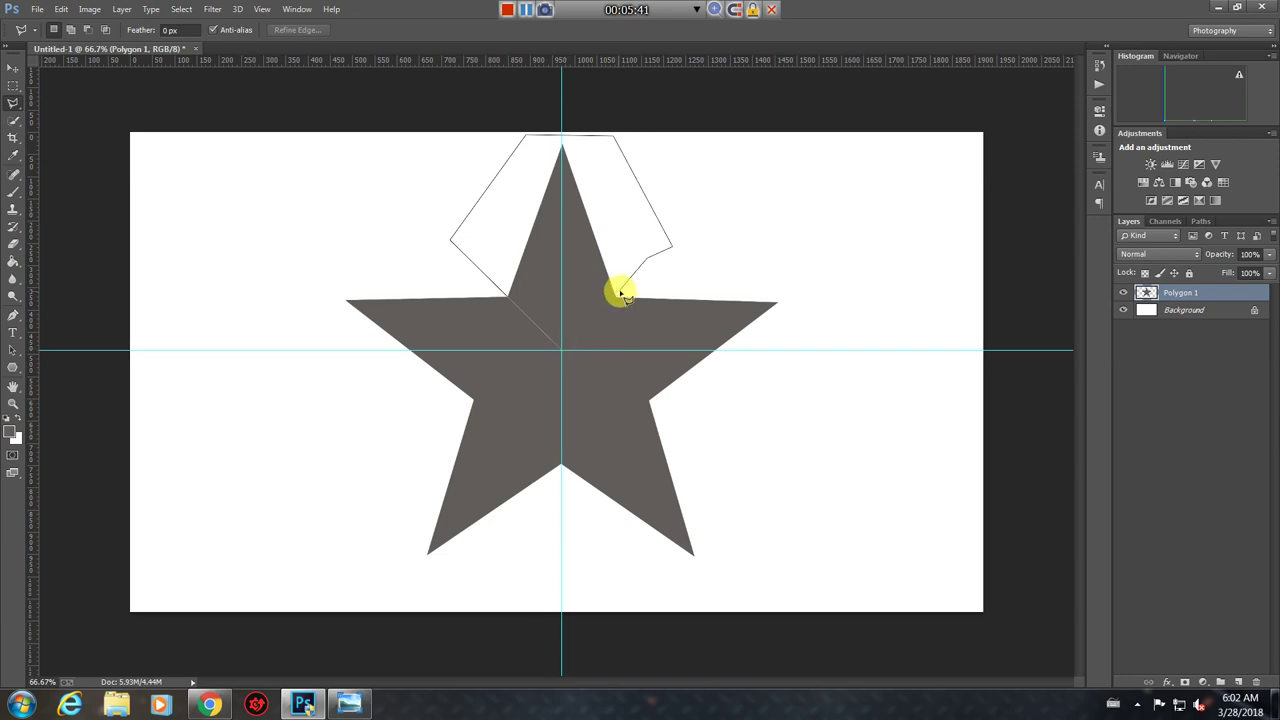
pyautogui.click(620, 294)
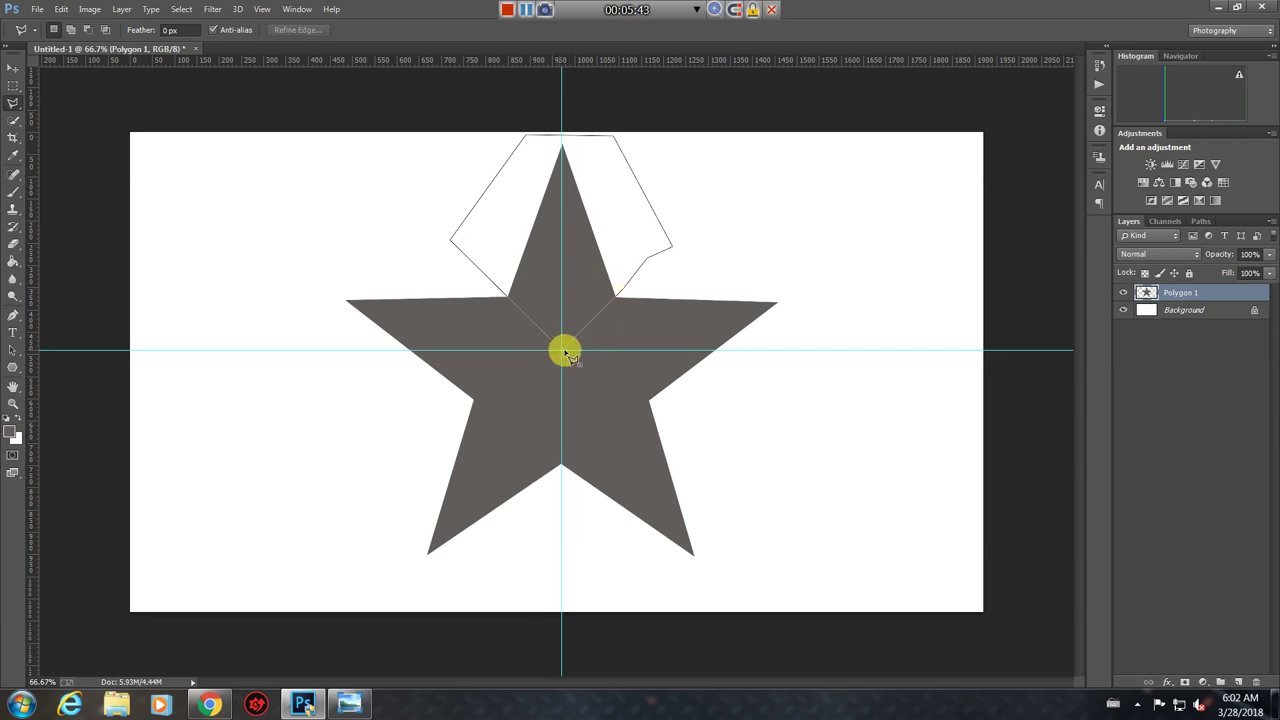
pyautogui.click(563, 352)
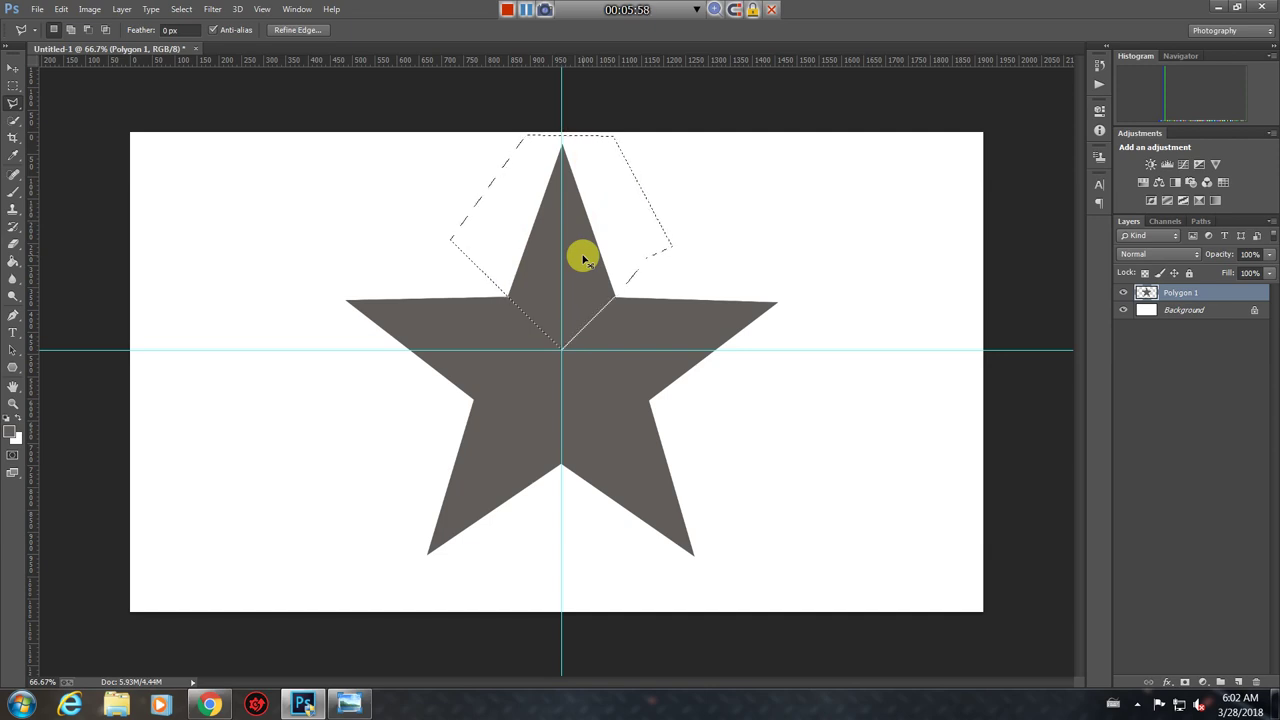
pyautogui.hotkey('ctrl', 'j')
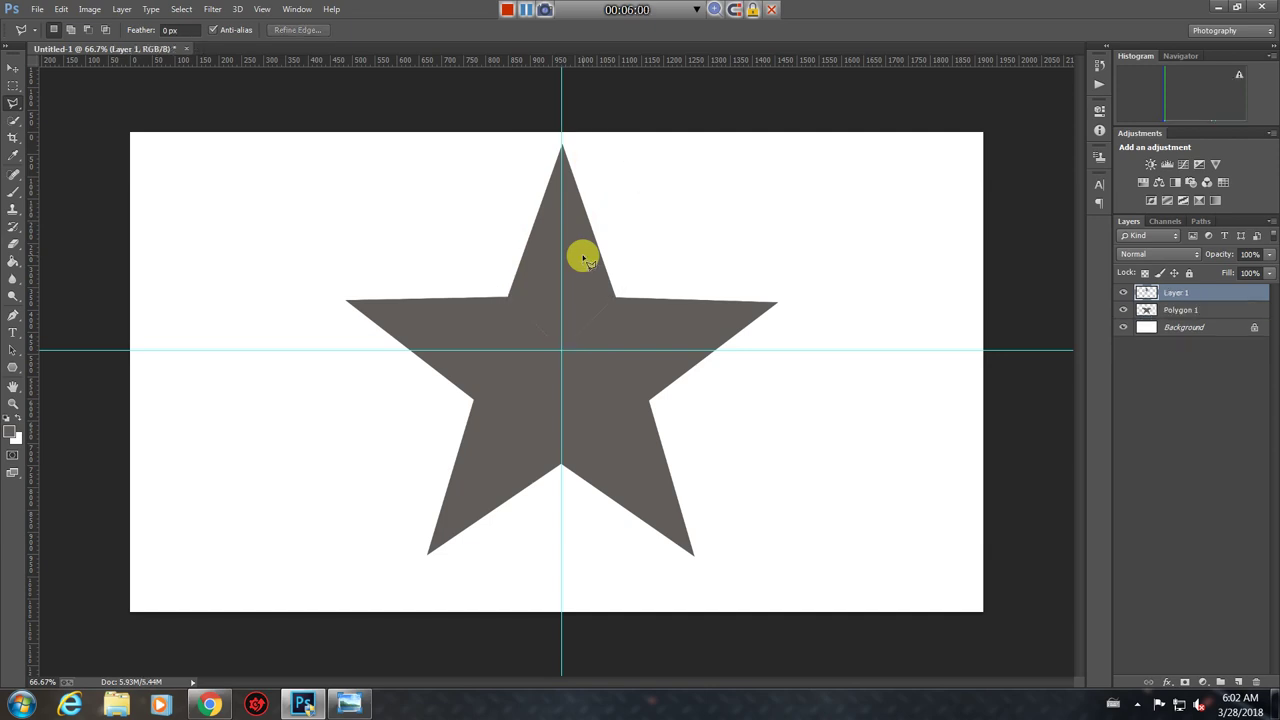
pyautogui.click(1123, 310)
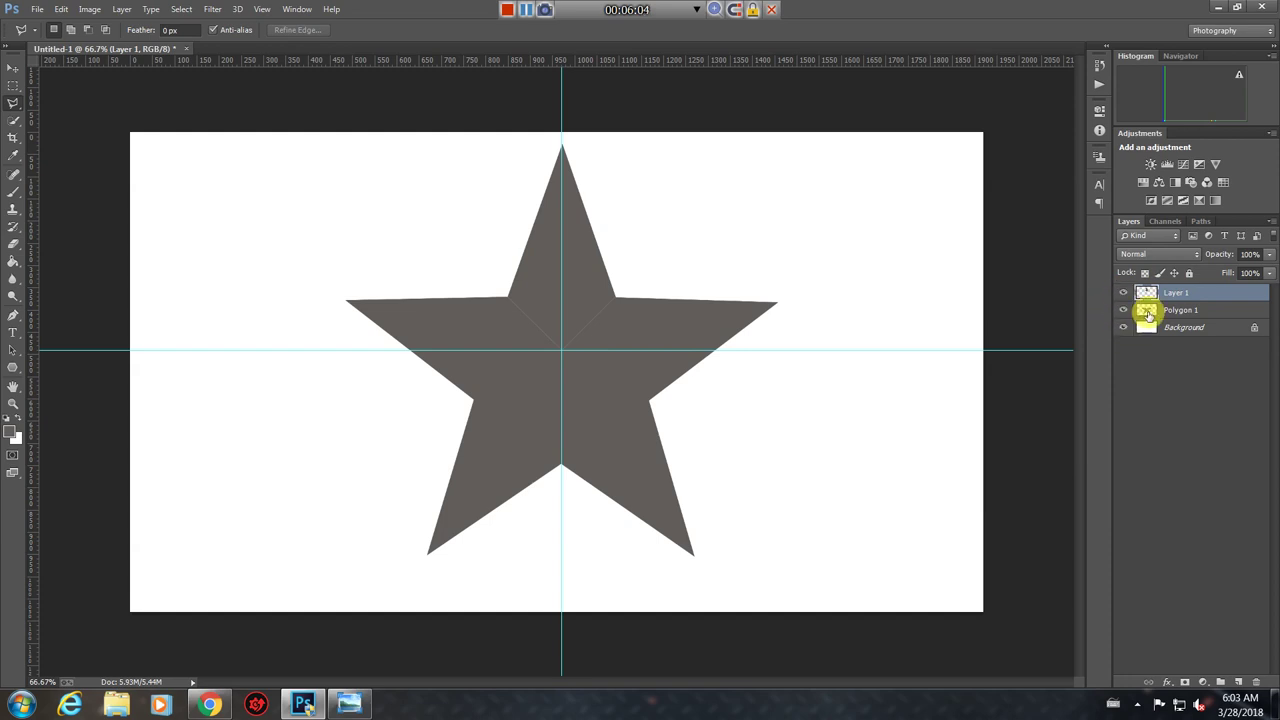
pyautogui.click(1178, 311)
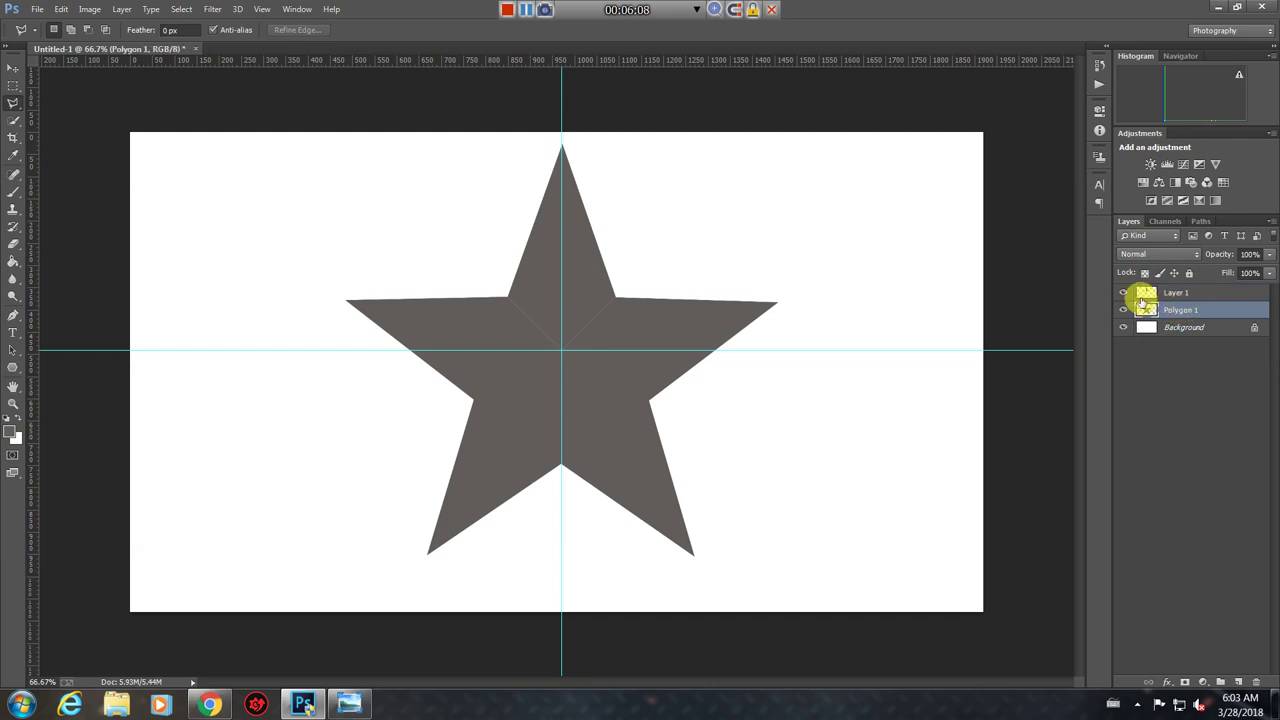
pyautogui.click(1123, 292)
pyautogui.moveTo(1220, 292); pyautogui.dragTo(1204, 315)
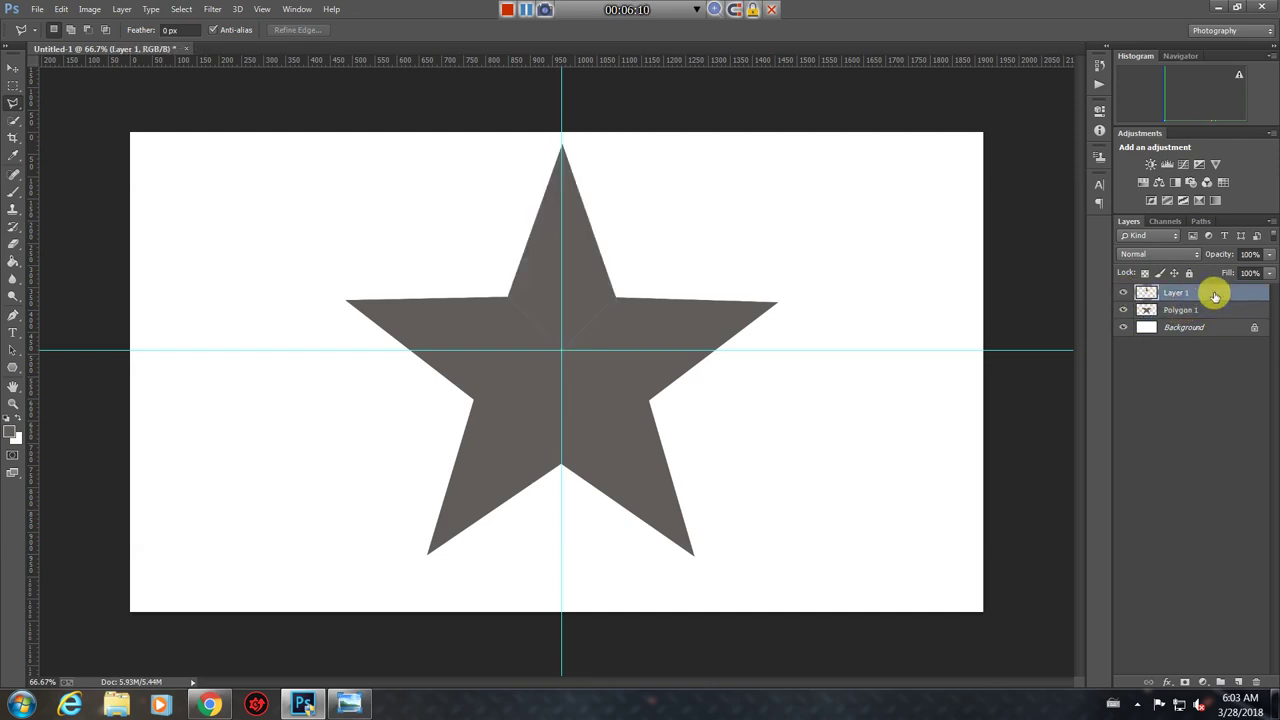
pyautogui.click(1122, 308)
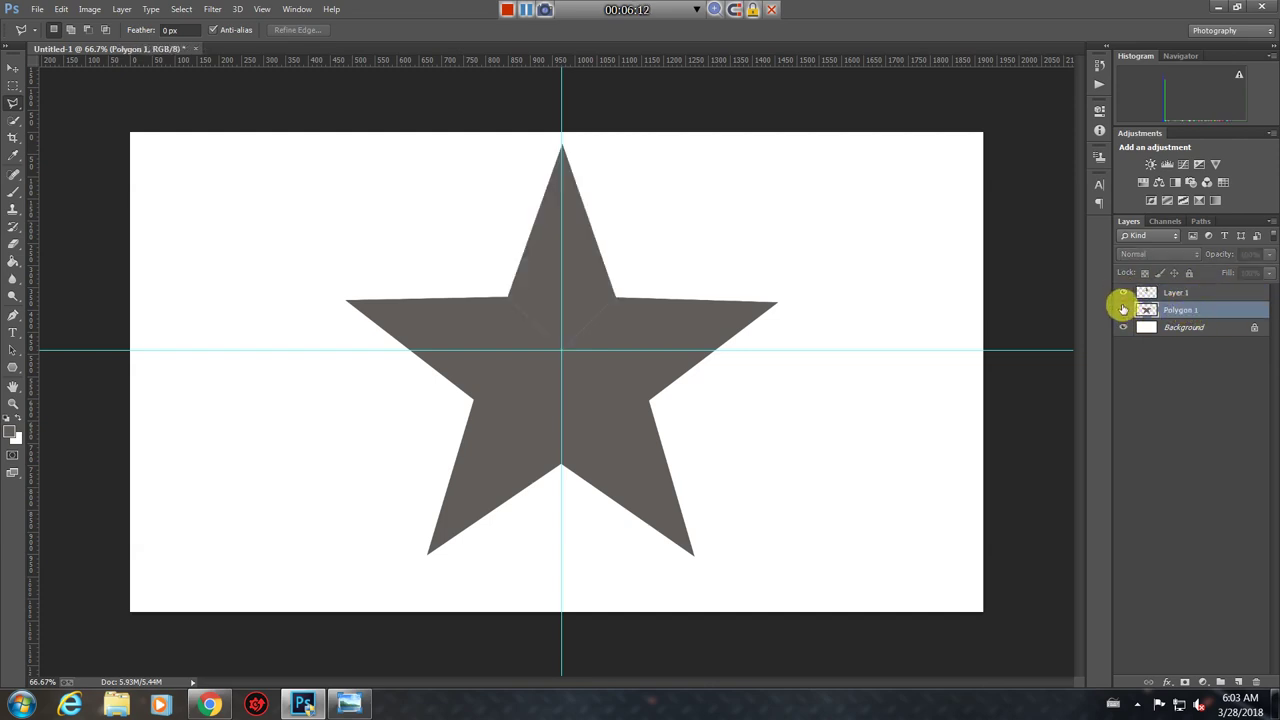
pyautogui.click(1122, 311)
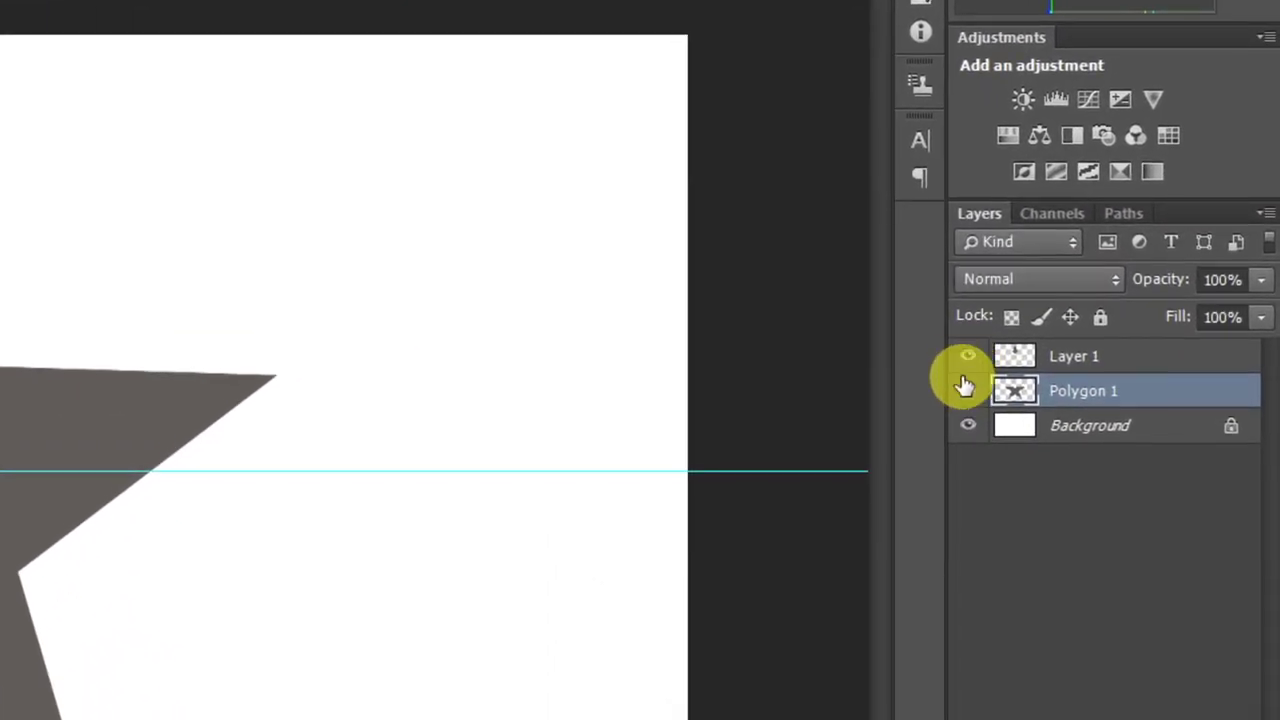
pyautogui.click(968, 390)
pyautogui.click(970, 369)
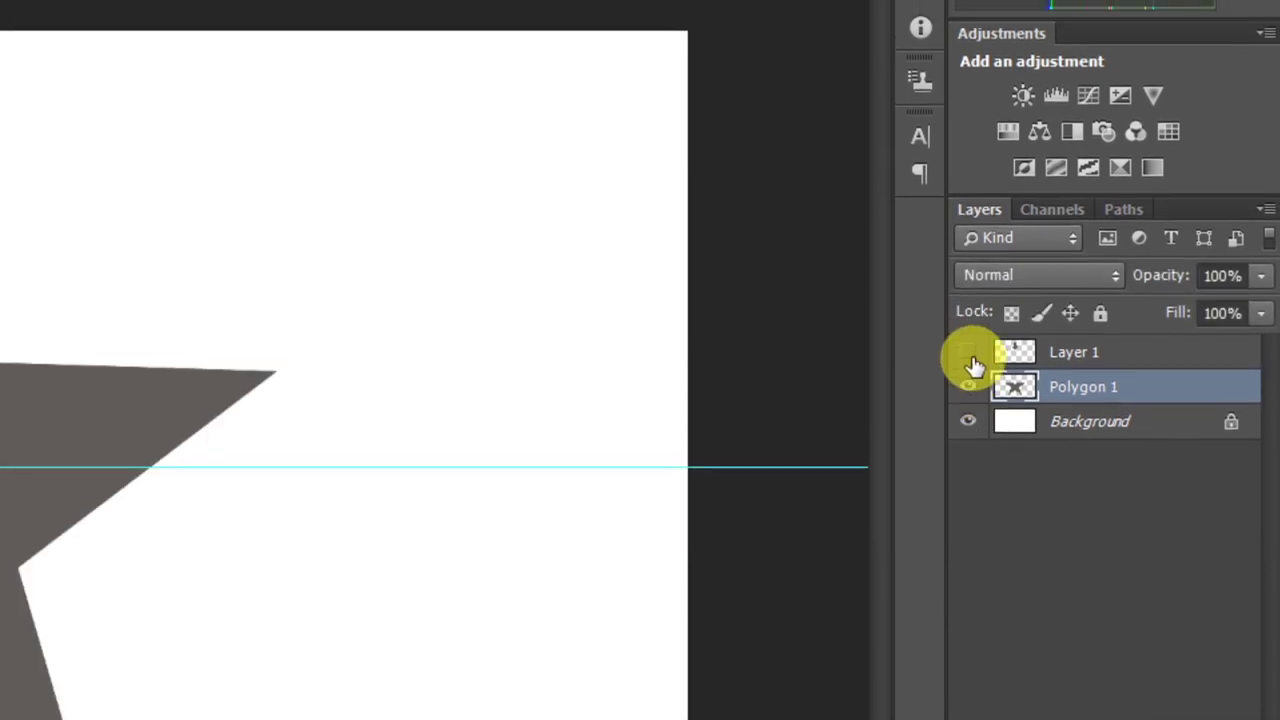
pyautogui.click(972, 370)
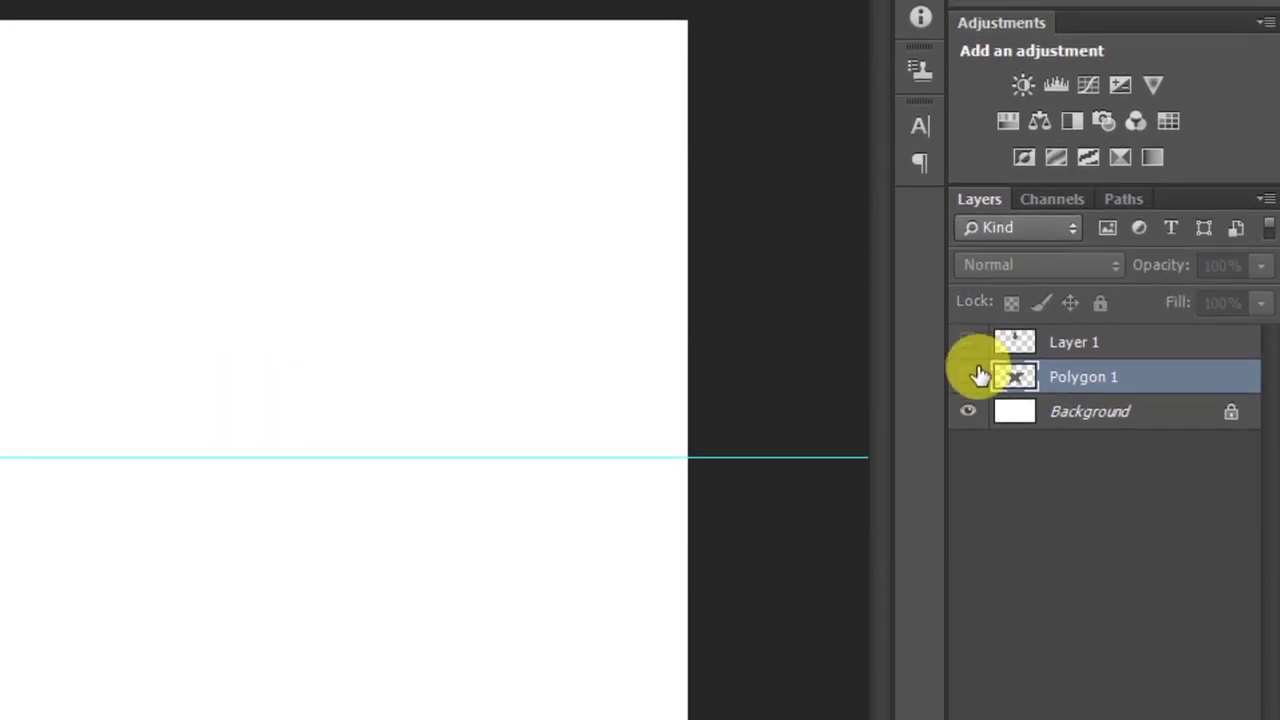
pyautogui.click(970, 360)
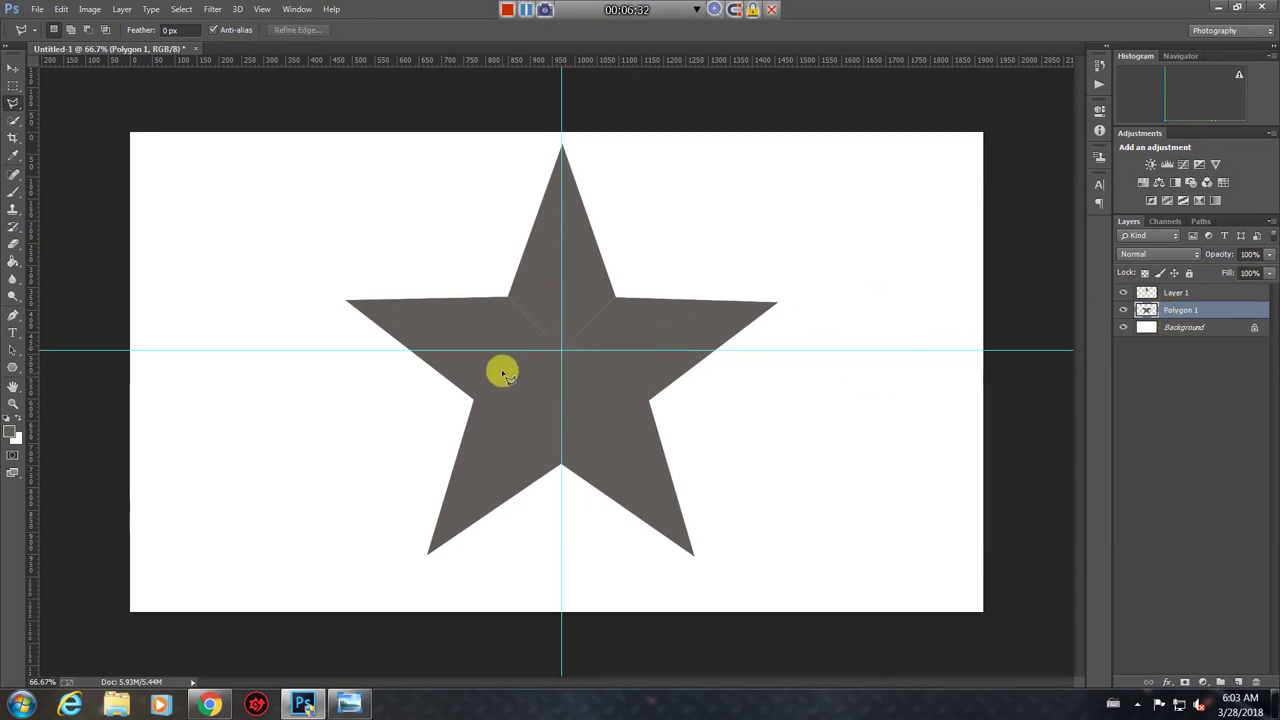
# Outline the star's right arm from the centre and copy it onto Layer 2
pyautogui.click(562, 352)
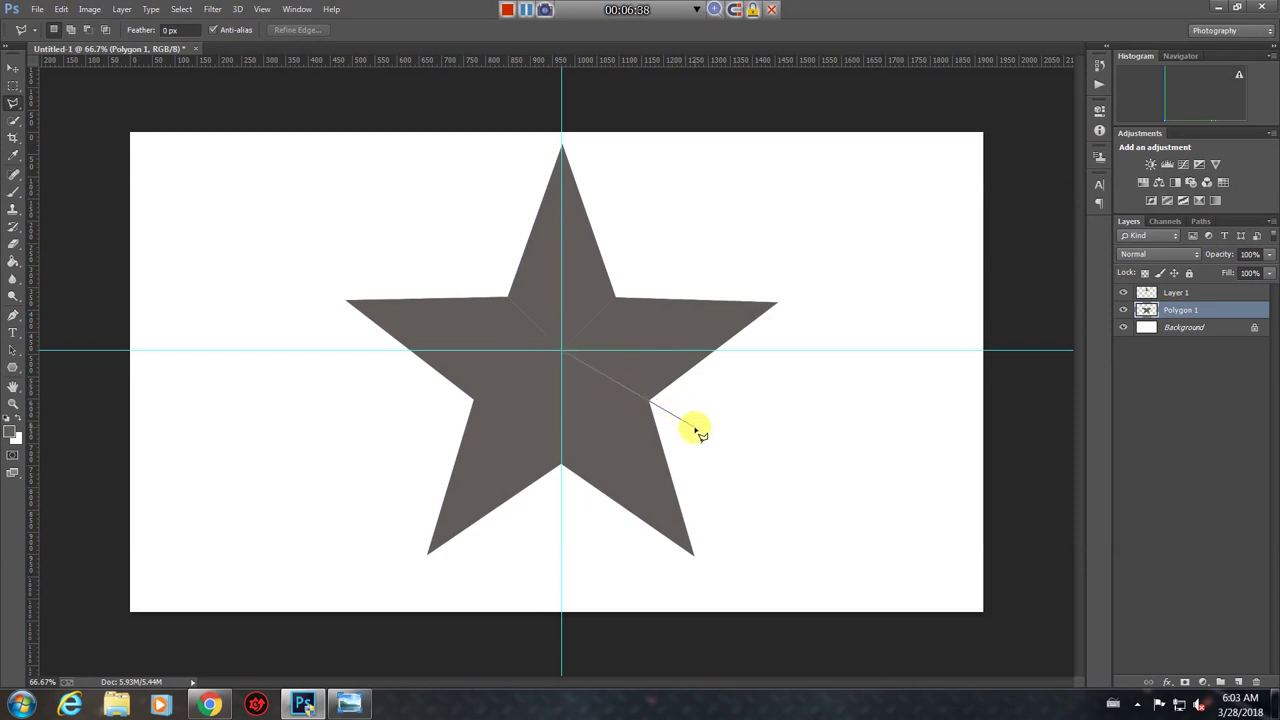
pyautogui.click(695, 428)
pyautogui.click(853, 272)
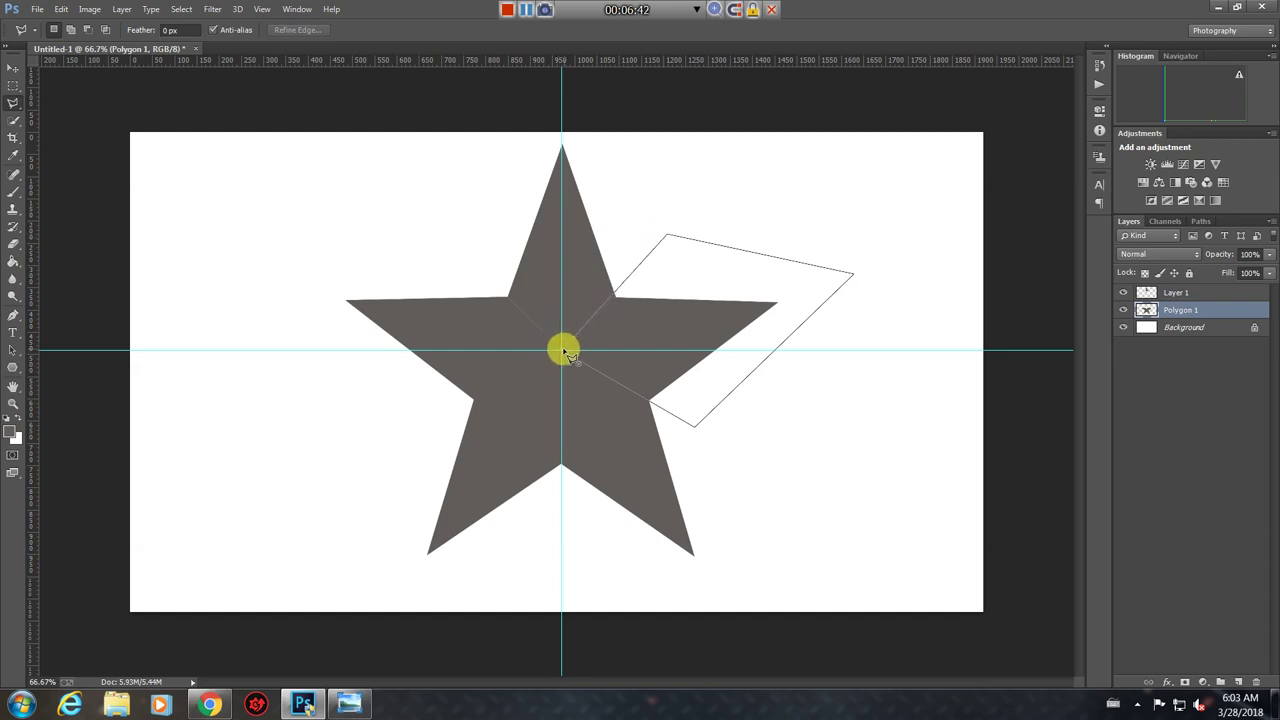
pyautogui.click(563, 350)
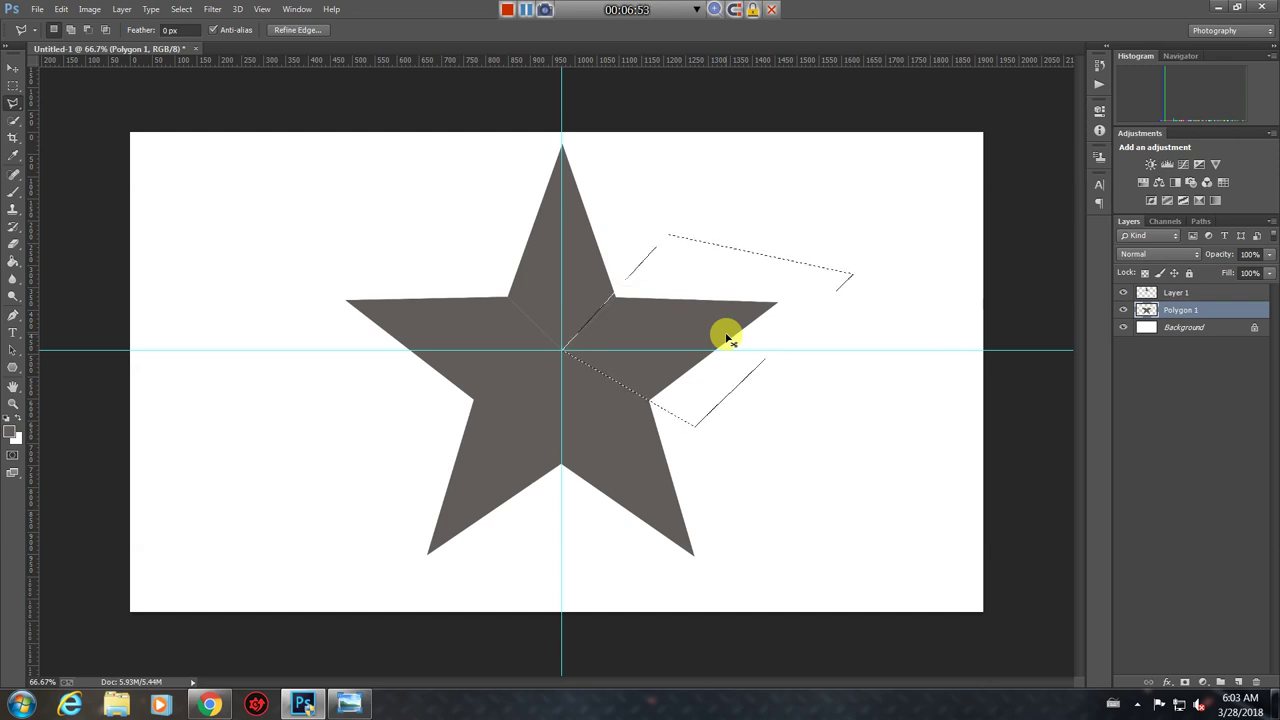
pyautogui.hotkey('ctrl', 'j')
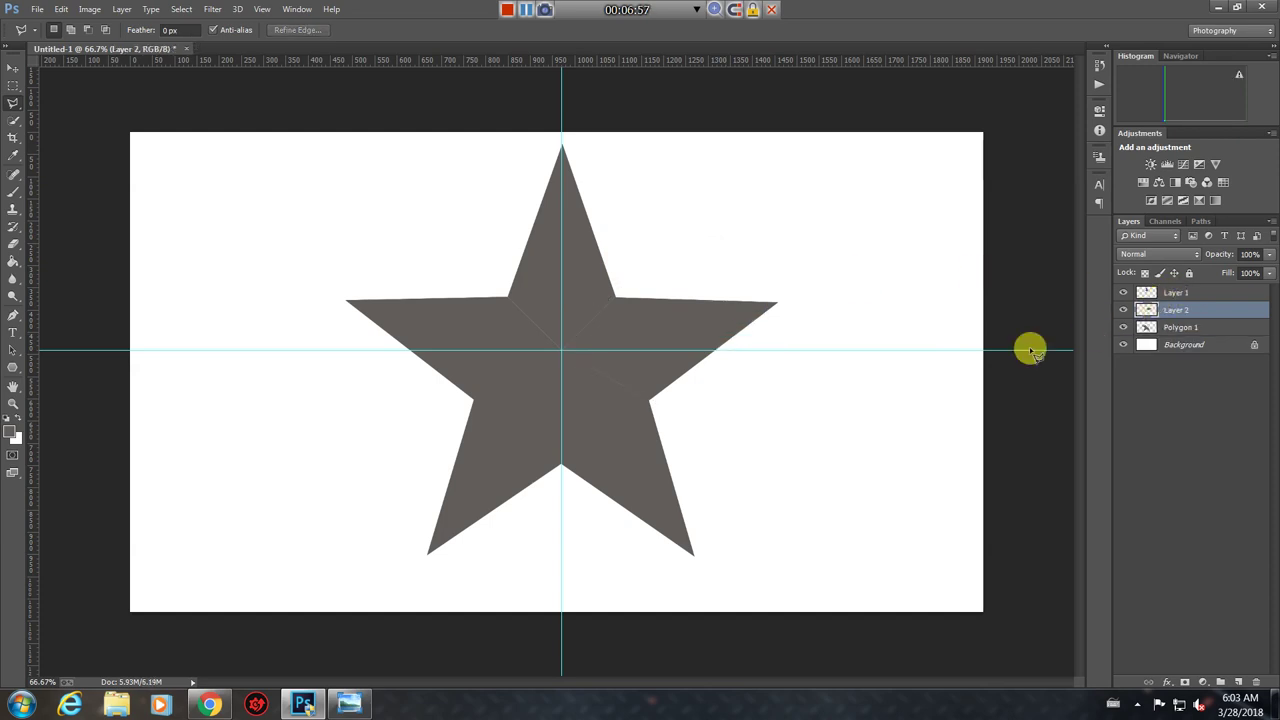
# With Polygon 1 active, lasso the star's upper-left arm from the centre and copy it to Layer 3
pyautogui.click(1168, 330)
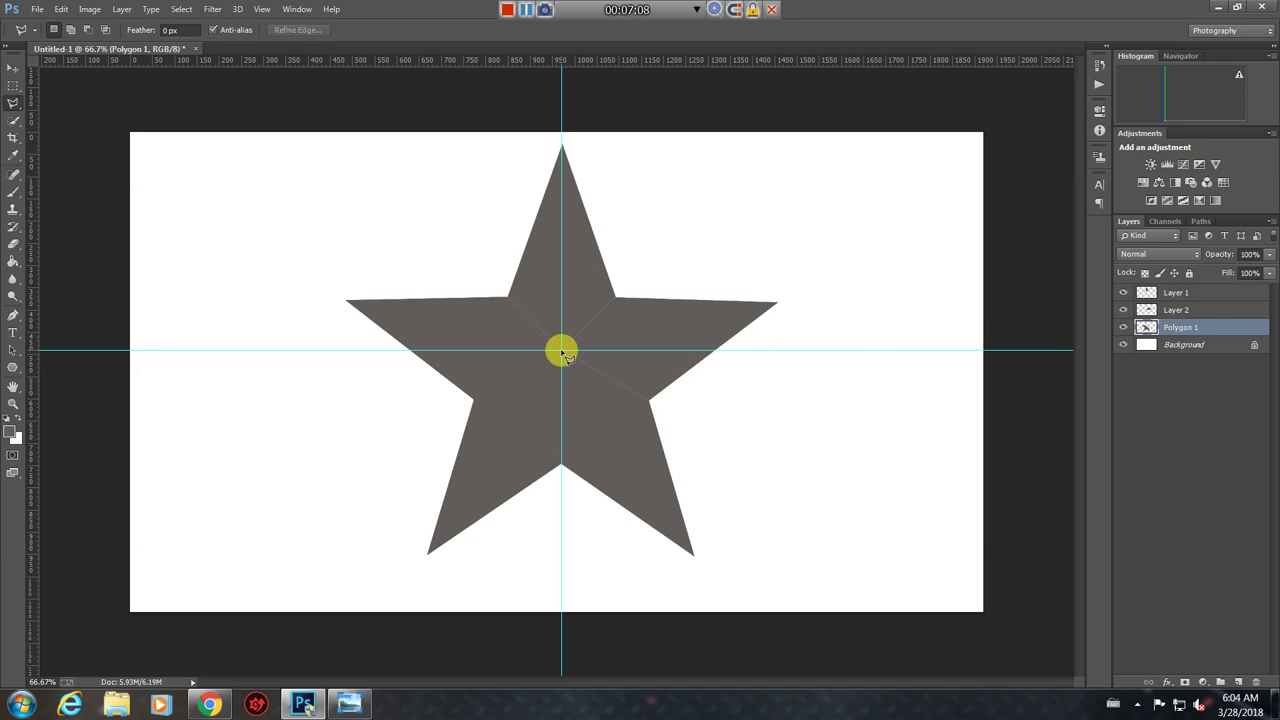
pyautogui.click(561, 351)
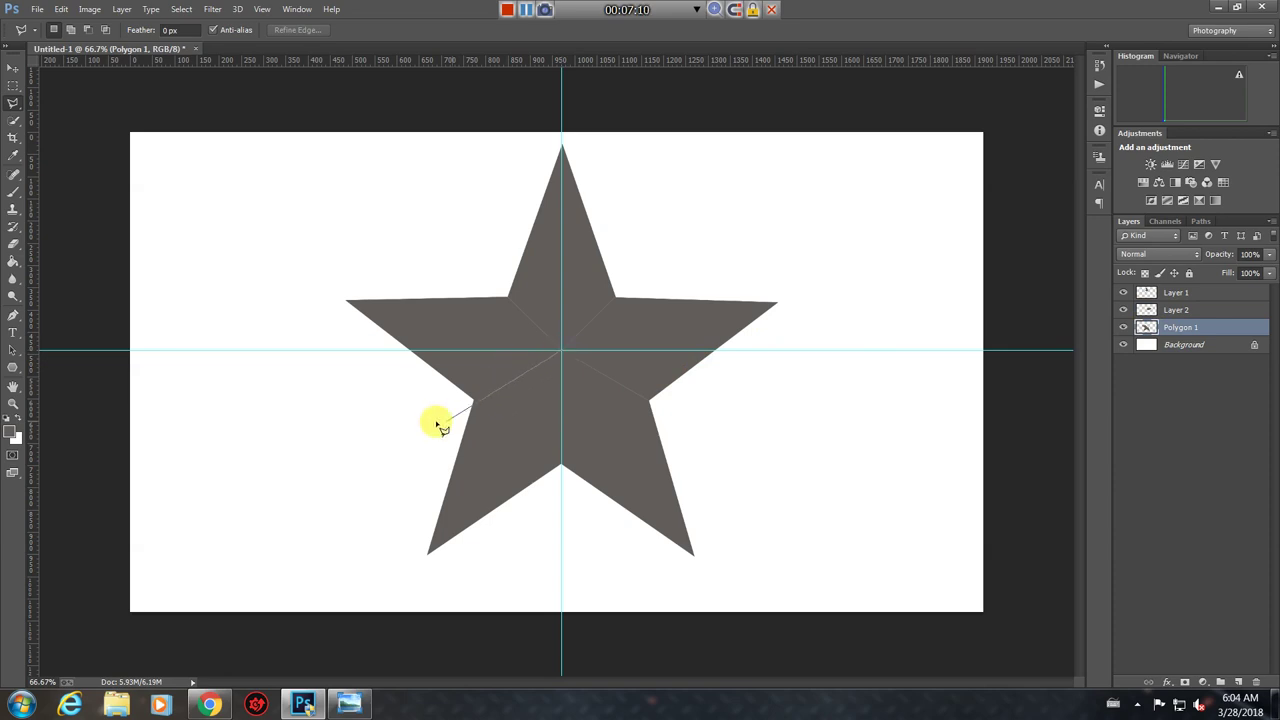
pyautogui.click(434, 420)
pyautogui.click(277, 300)
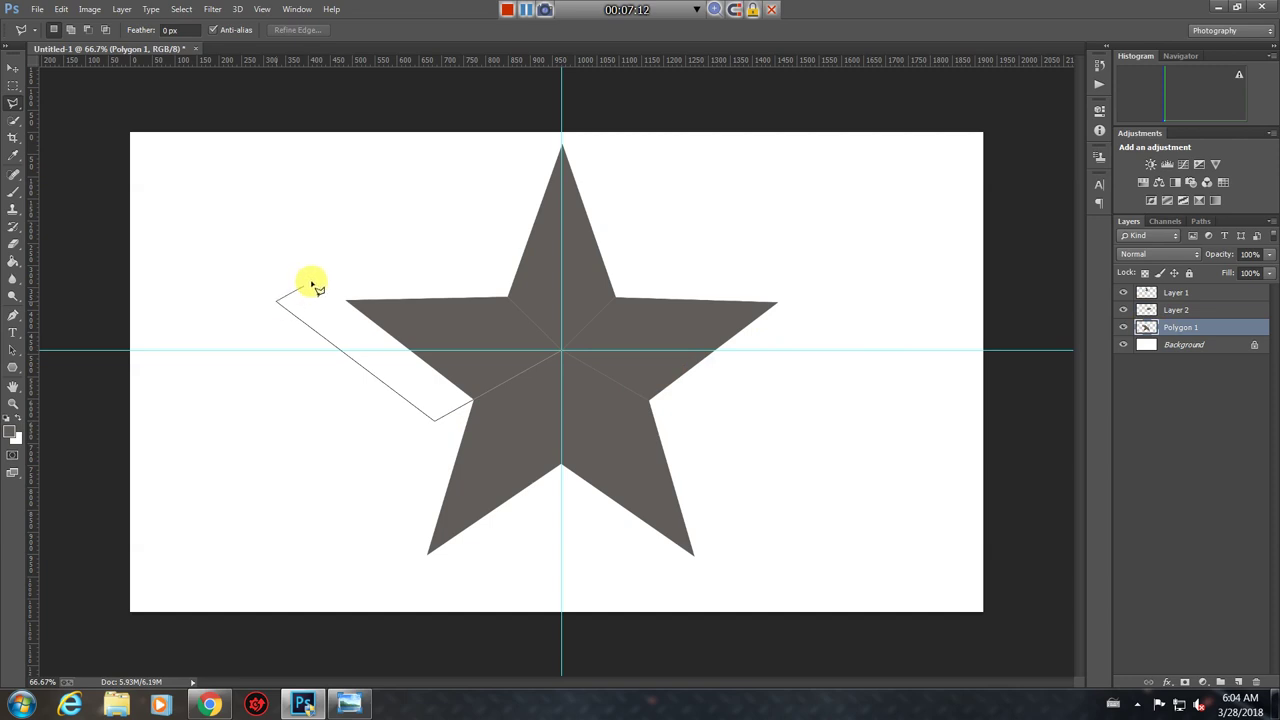
pyautogui.click(372, 237)
pyautogui.click(490, 259)
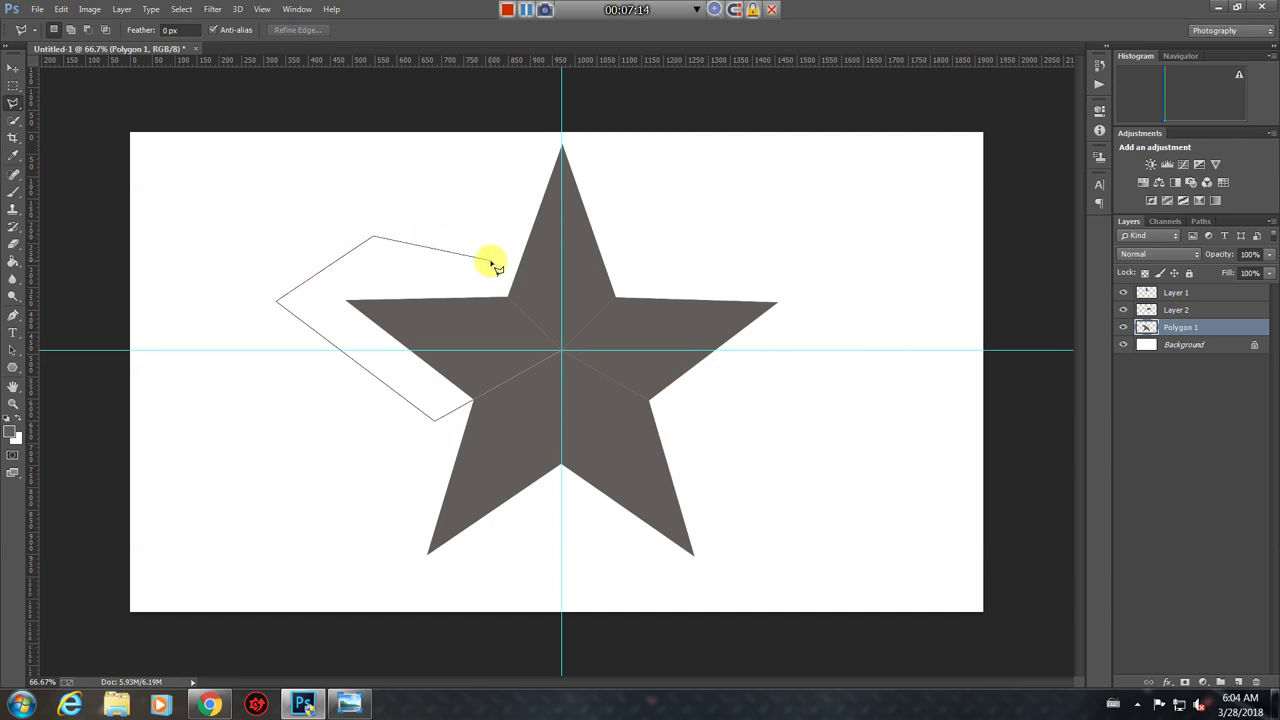
pyautogui.click(561, 351)
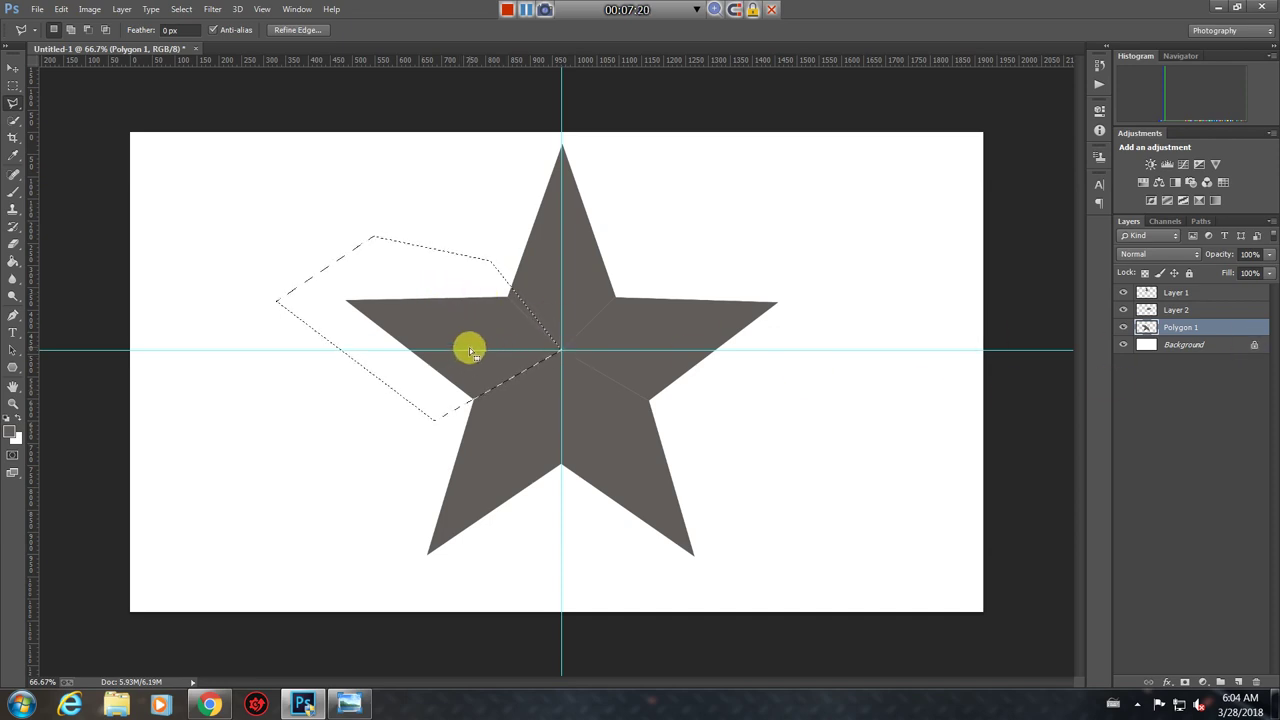
pyautogui.hotkey('ctrl', 'j')
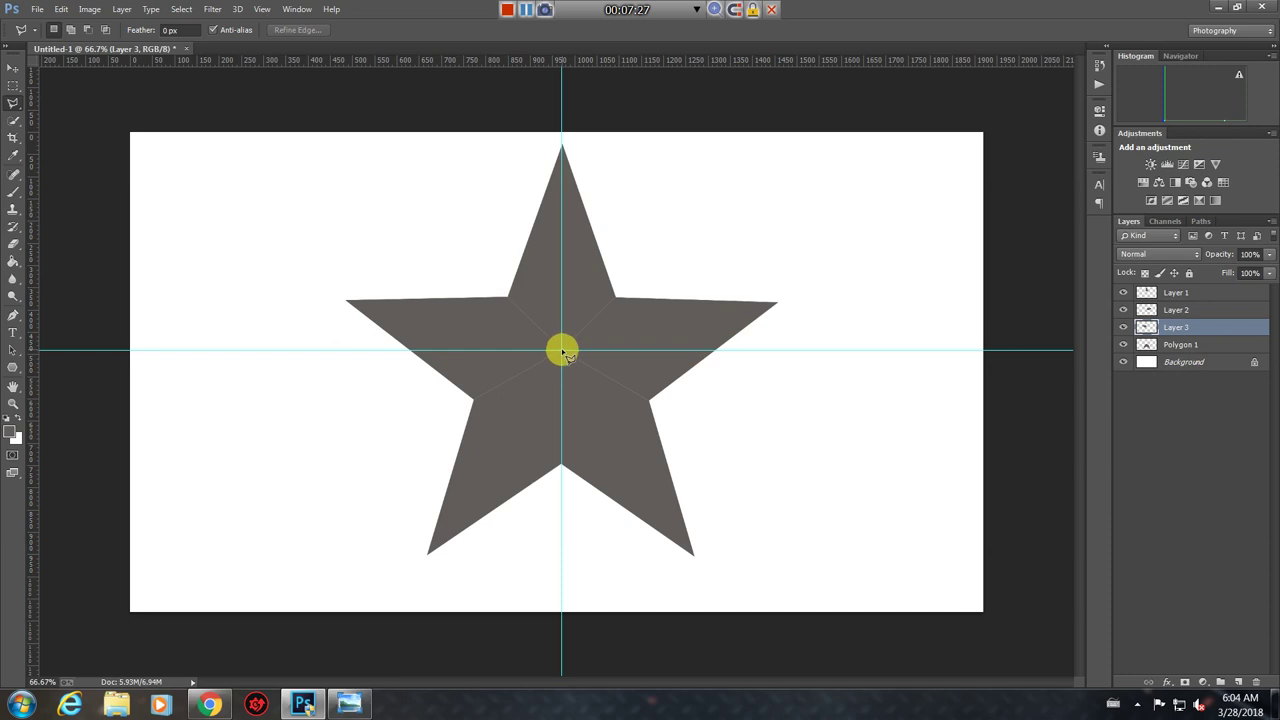
# Lasso the star's lower-right leg from the centre and copy it to a new layer
pyautogui.click(563, 352)
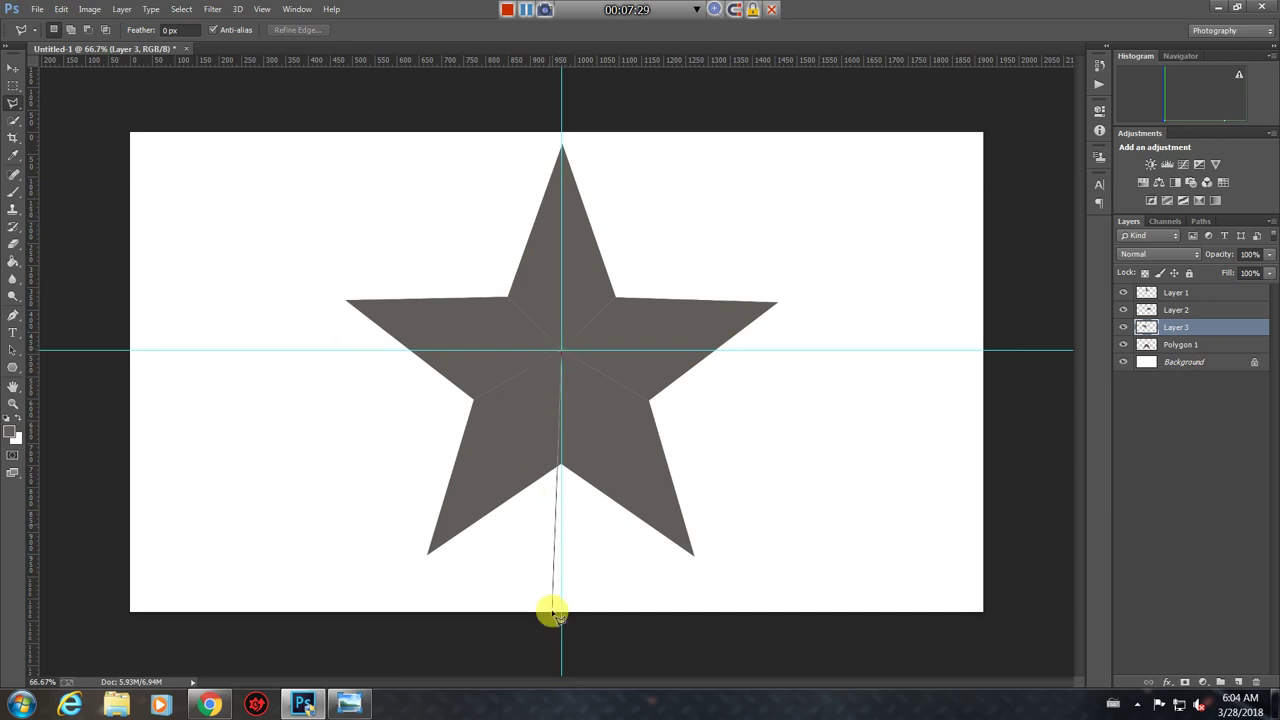
pyautogui.click(561, 553)
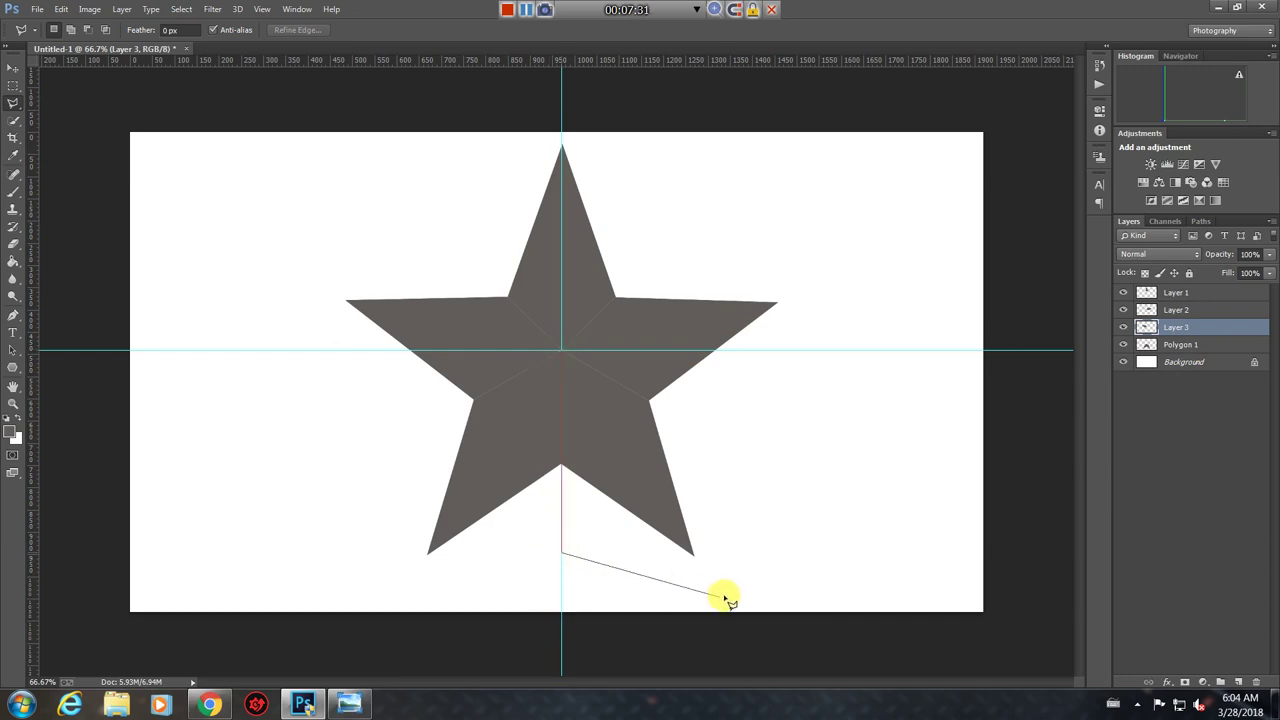
pyautogui.click(733, 584)
pyautogui.click(778, 458)
pyautogui.click(652, 397)
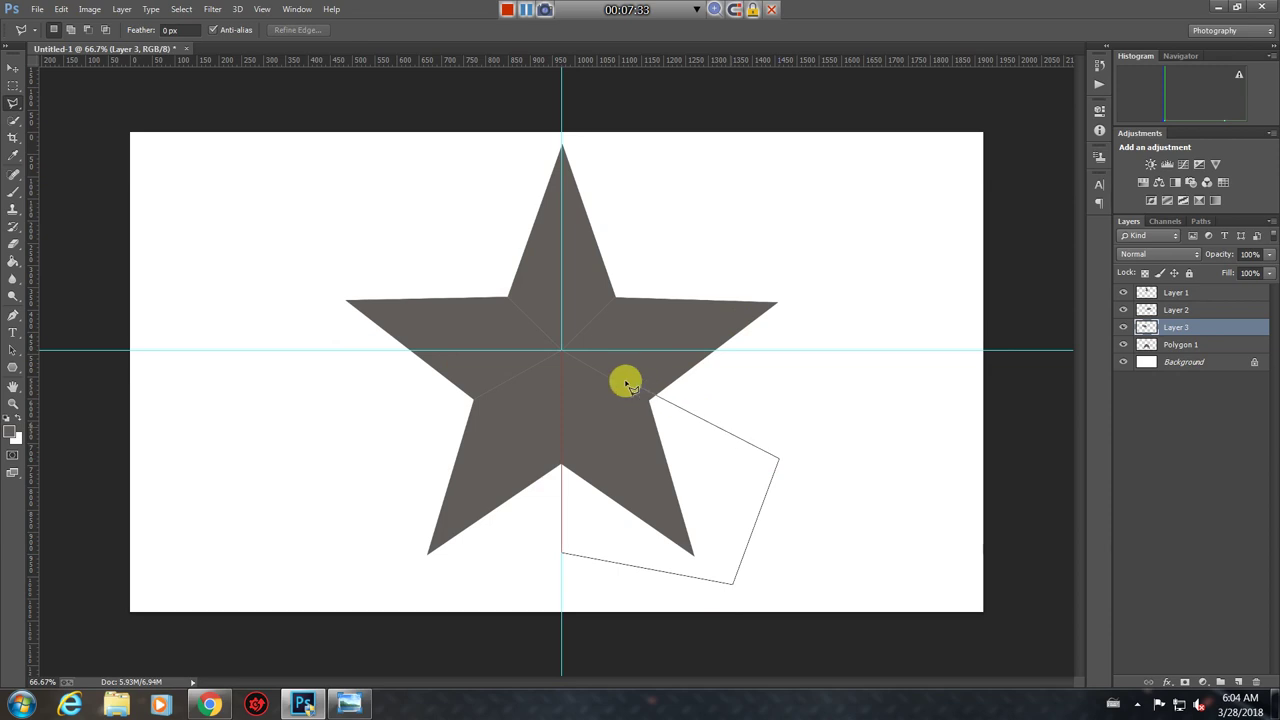
pyautogui.click(563, 353)
pyautogui.hotkey('ctrl', 'j')
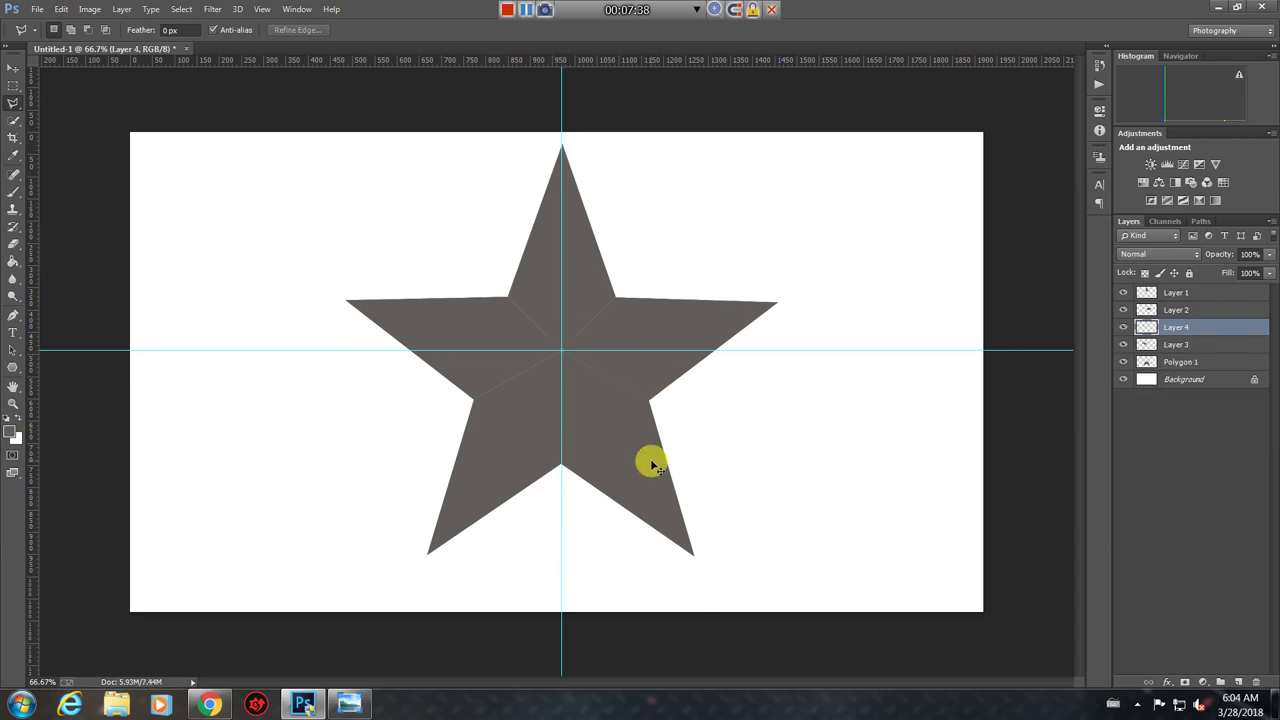
# Undo the misplaced copy and recopy the leg from Polygon 1 as Layer 4
pyautogui.hotkey('ctrl', 'z')
pyautogui.click(1177, 345)
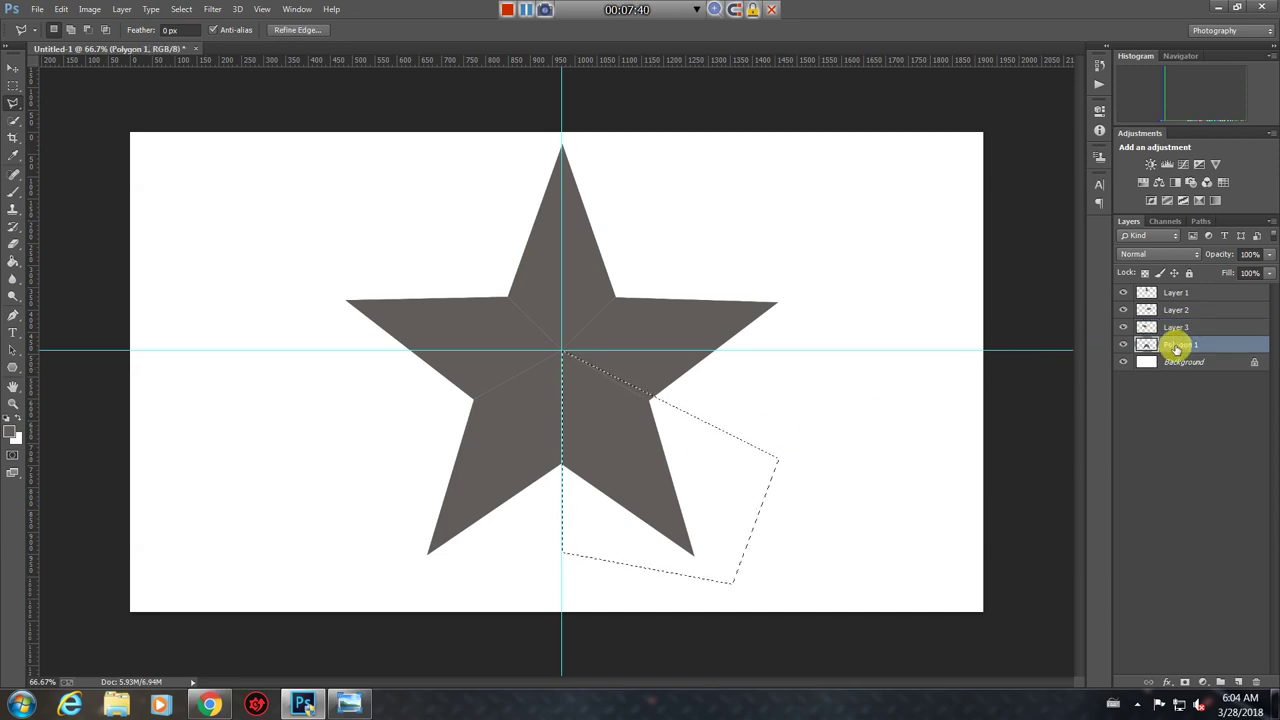
pyautogui.hotkey('ctrl', 'j')
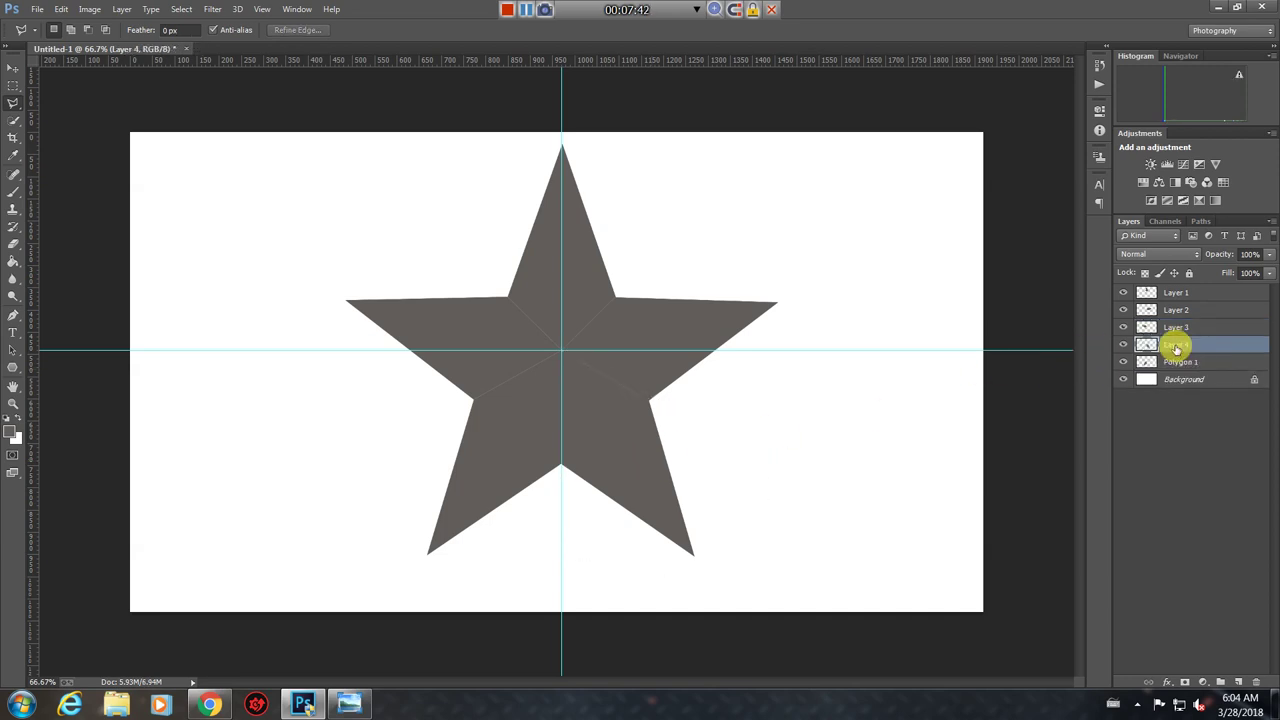
pyautogui.rightClick(1177, 346)
pyautogui.click(1181, 370)
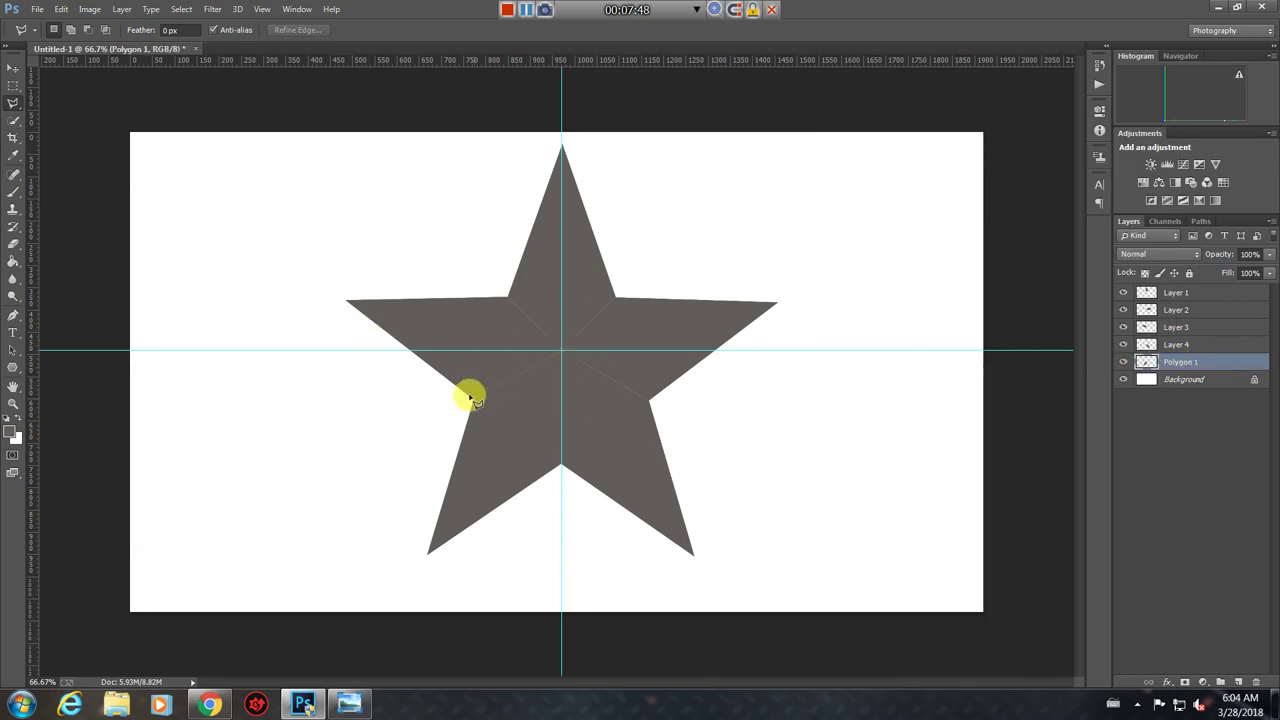
# Outline the lower-left facet from the star centre through the bottom notch and copy it to Layer 5
pyautogui.click(562, 351)
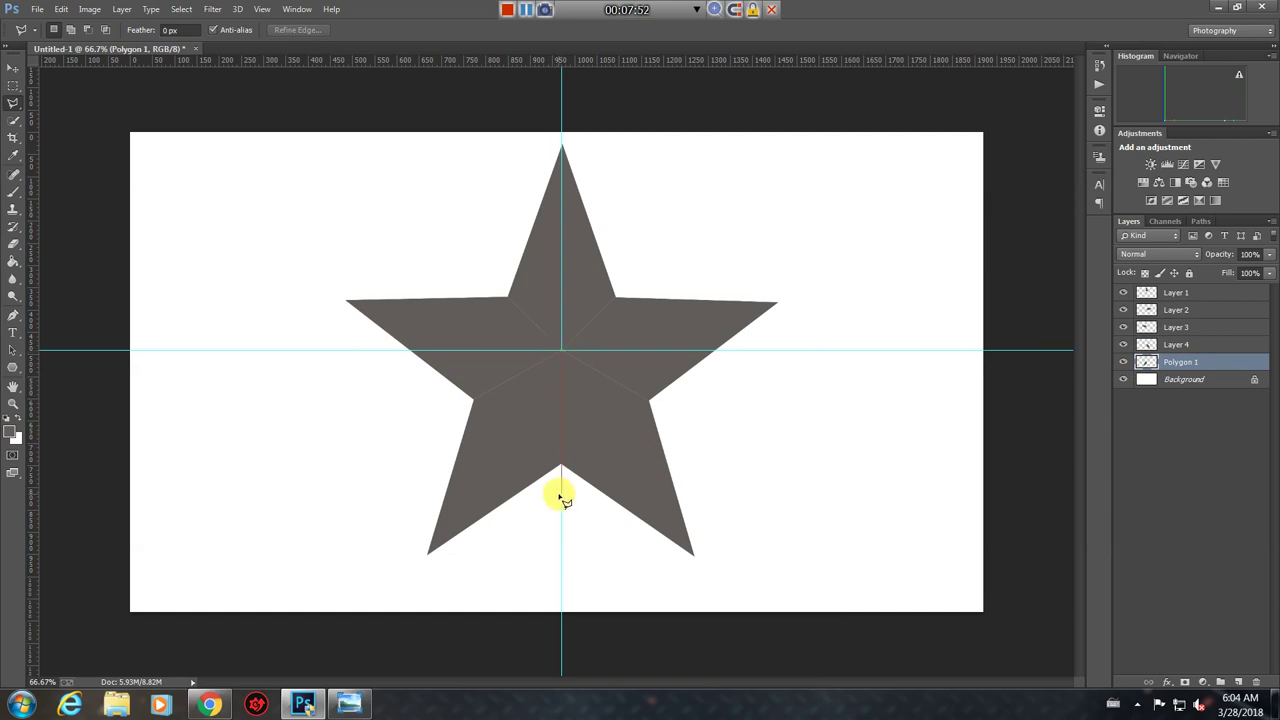
pyautogui.click(561, 495)
pyautogui.click(447, 589)
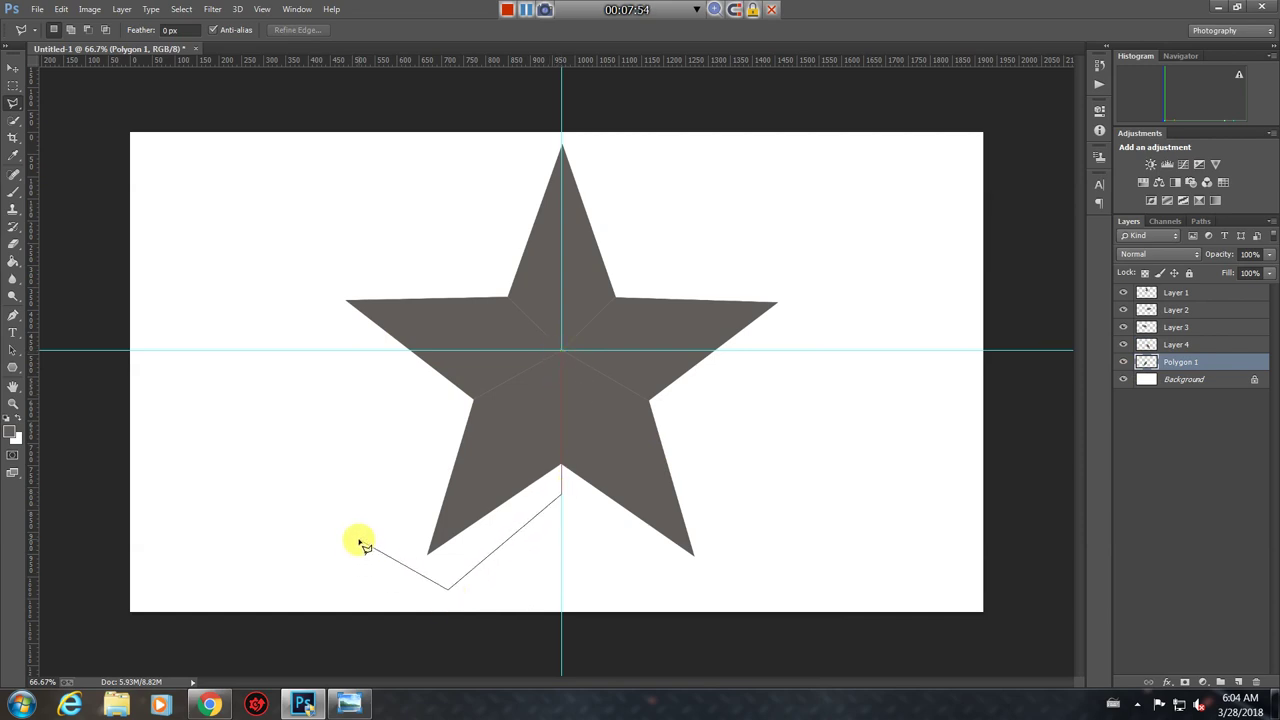
pyautogui.click(360, 537)
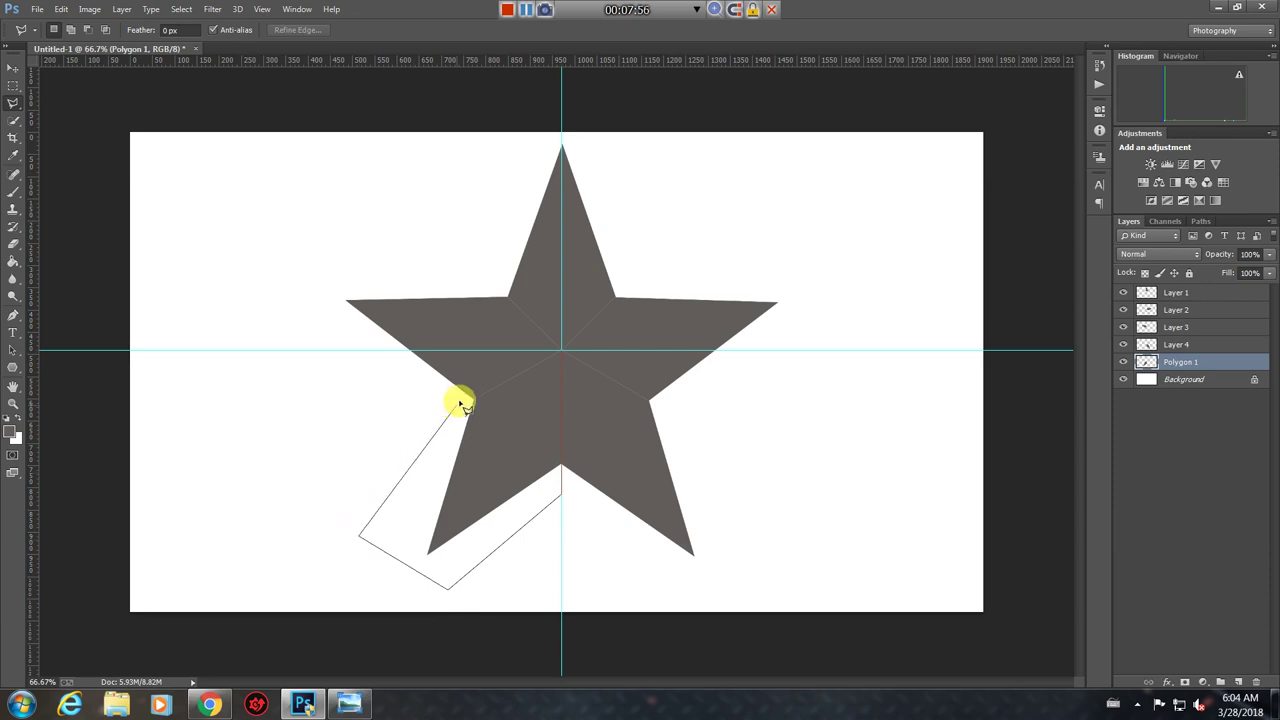
pyautogui.click(490, 386)
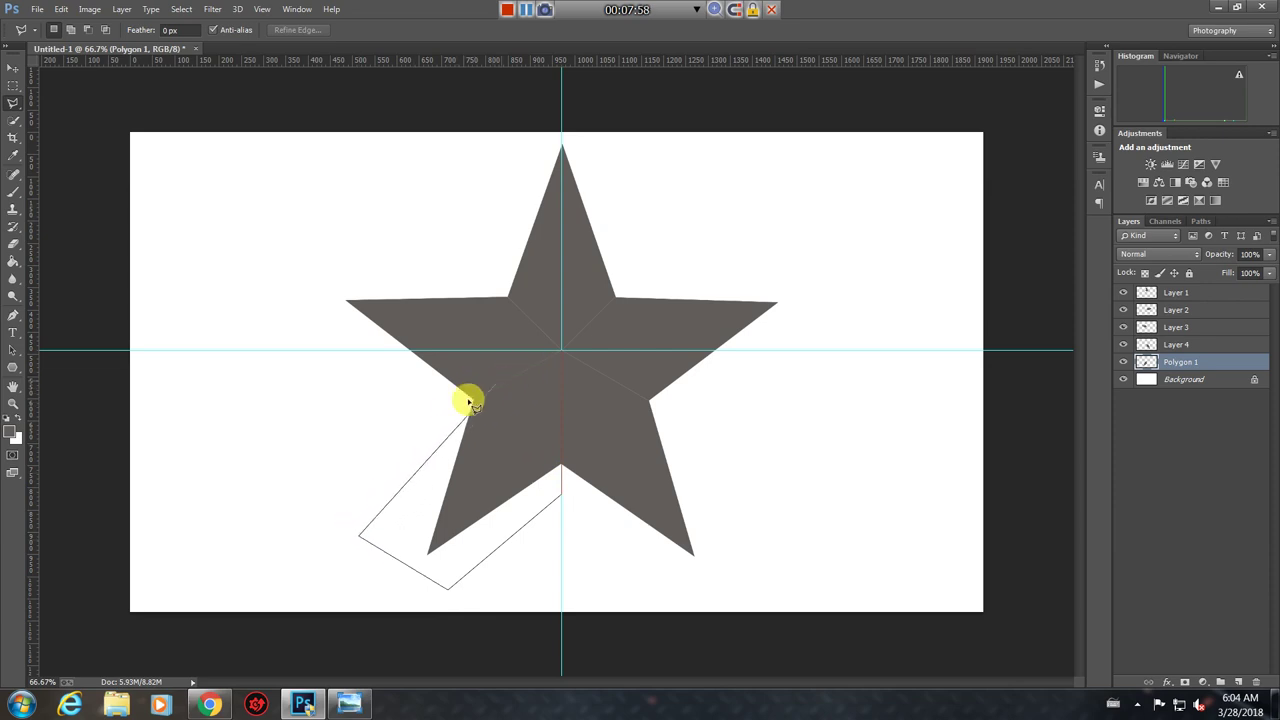
pyautogui.click(470, 401)
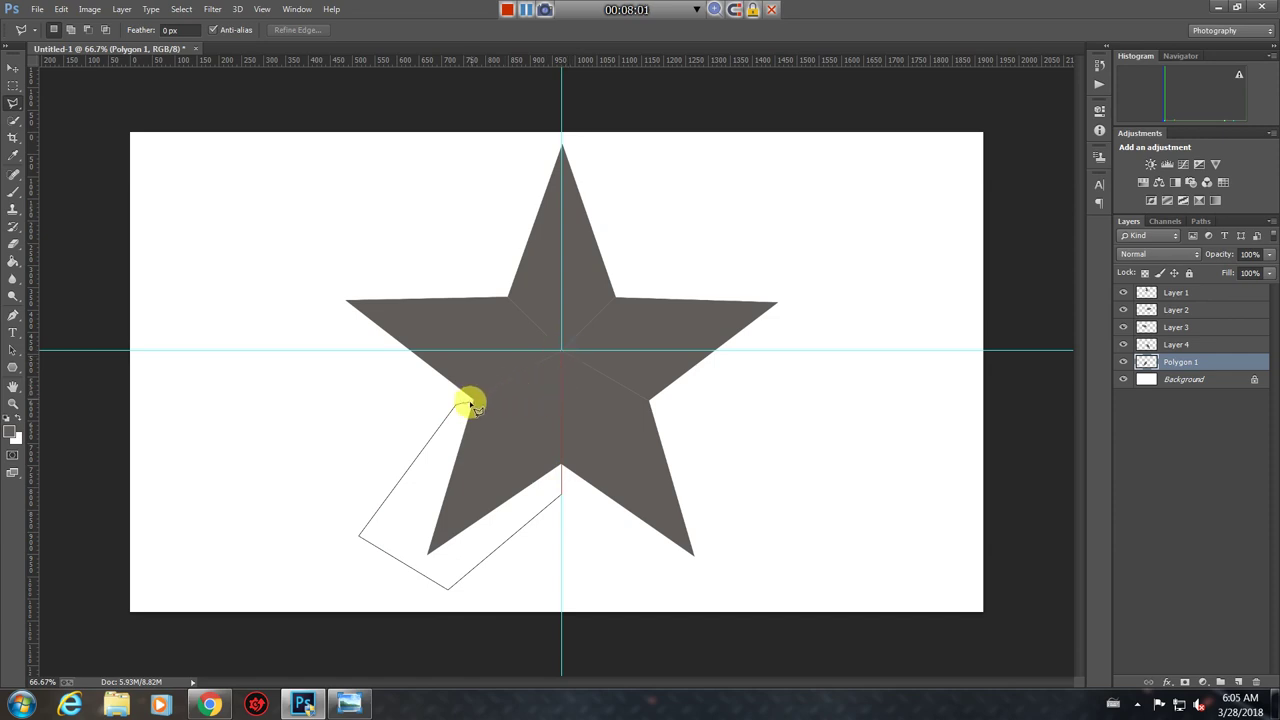
pyautogui.doubleClick(563, 352)
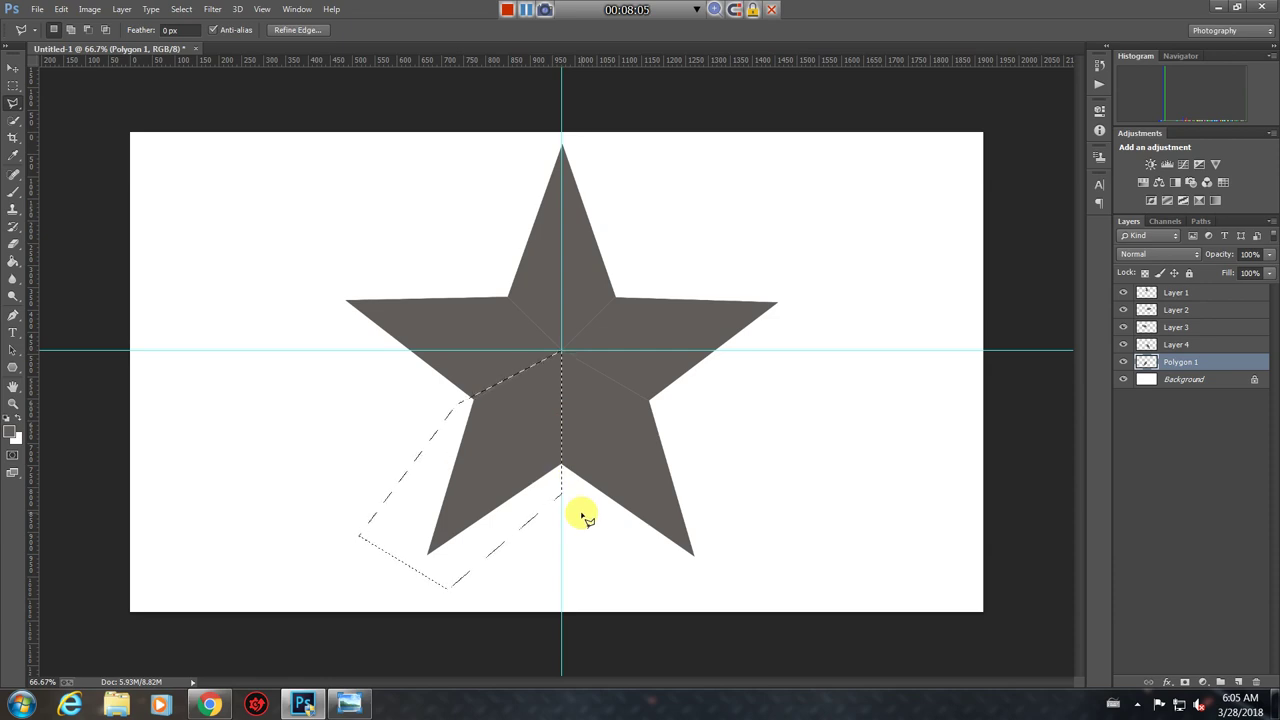
pyautogui.hotkey('ctrl', 'j')
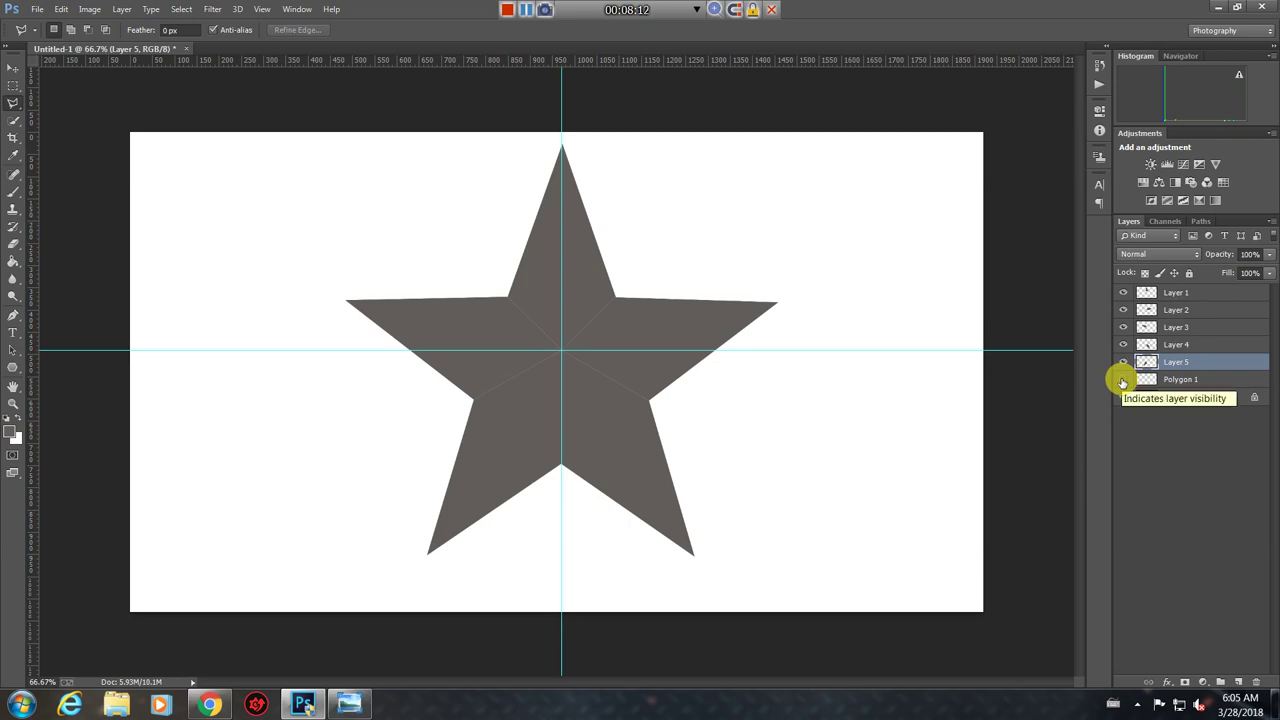
# Hide and delete the Polygon 1 layer, then drag the vertical and horizontal guides off the canvas
pyautogui.click(1122, 381)
pyautogui.click(1197, 381)
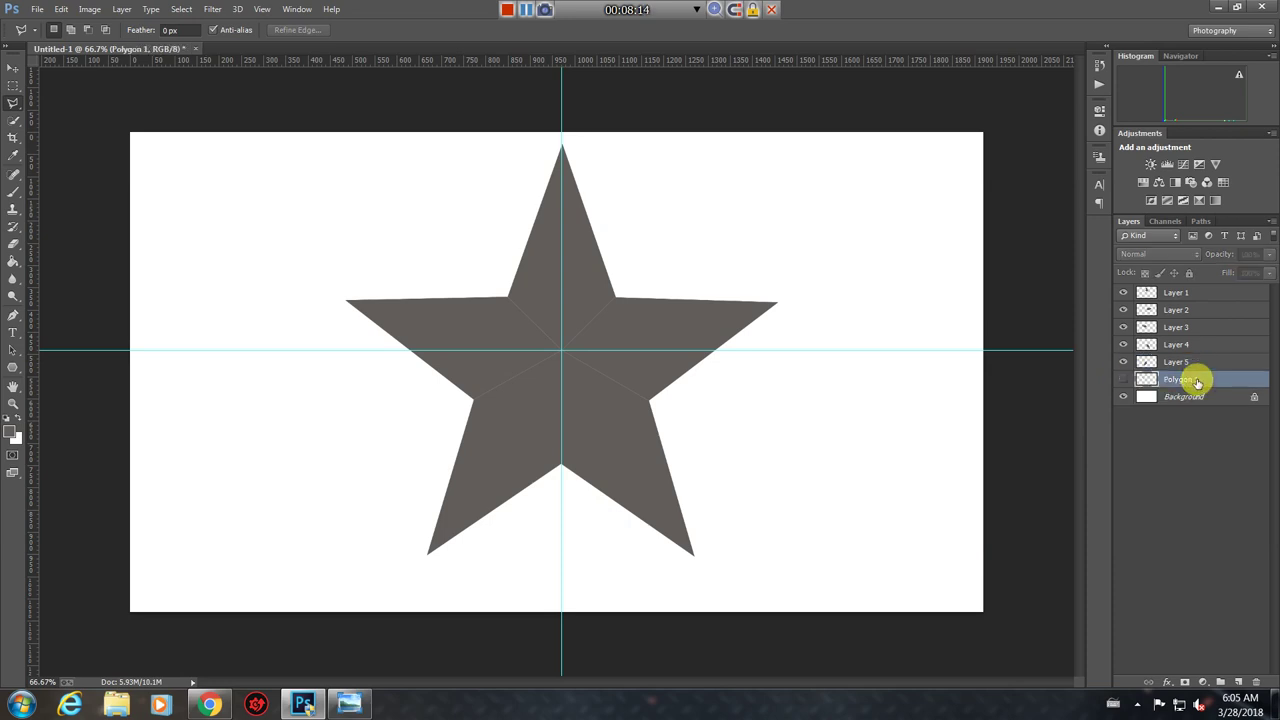
pyautogui.press('Delete')
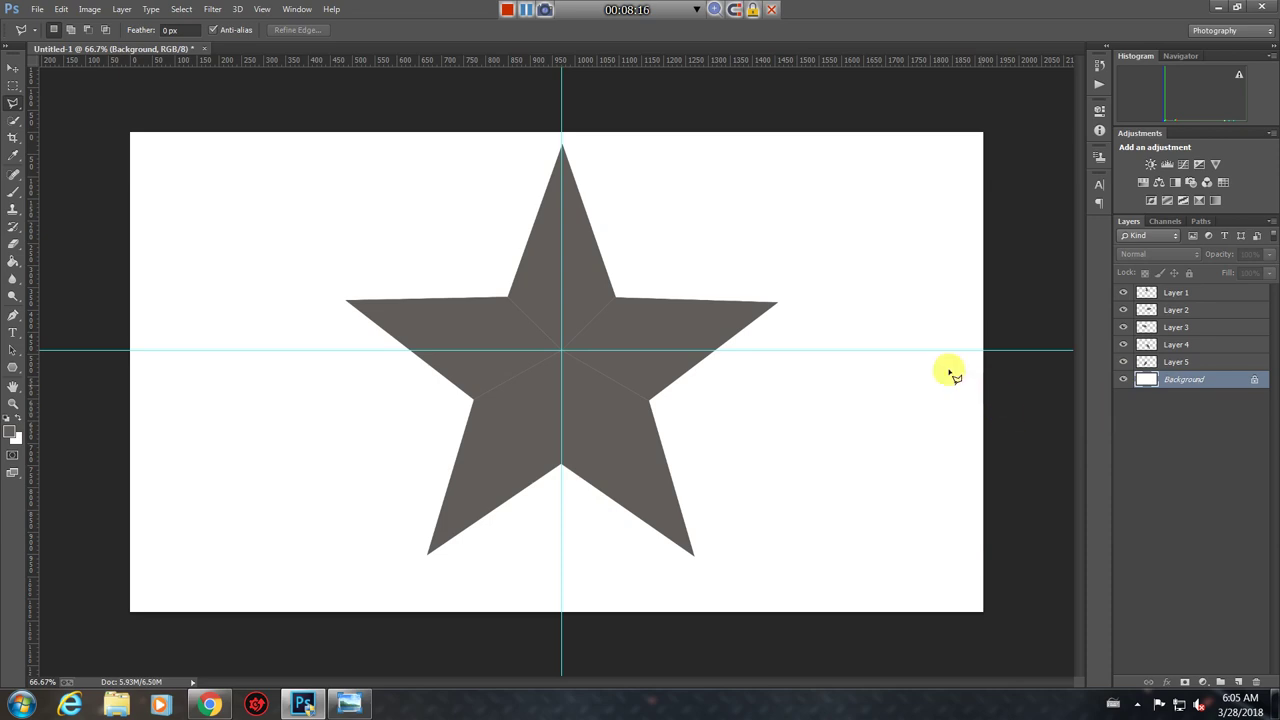
pyautogui.click(12, 74)
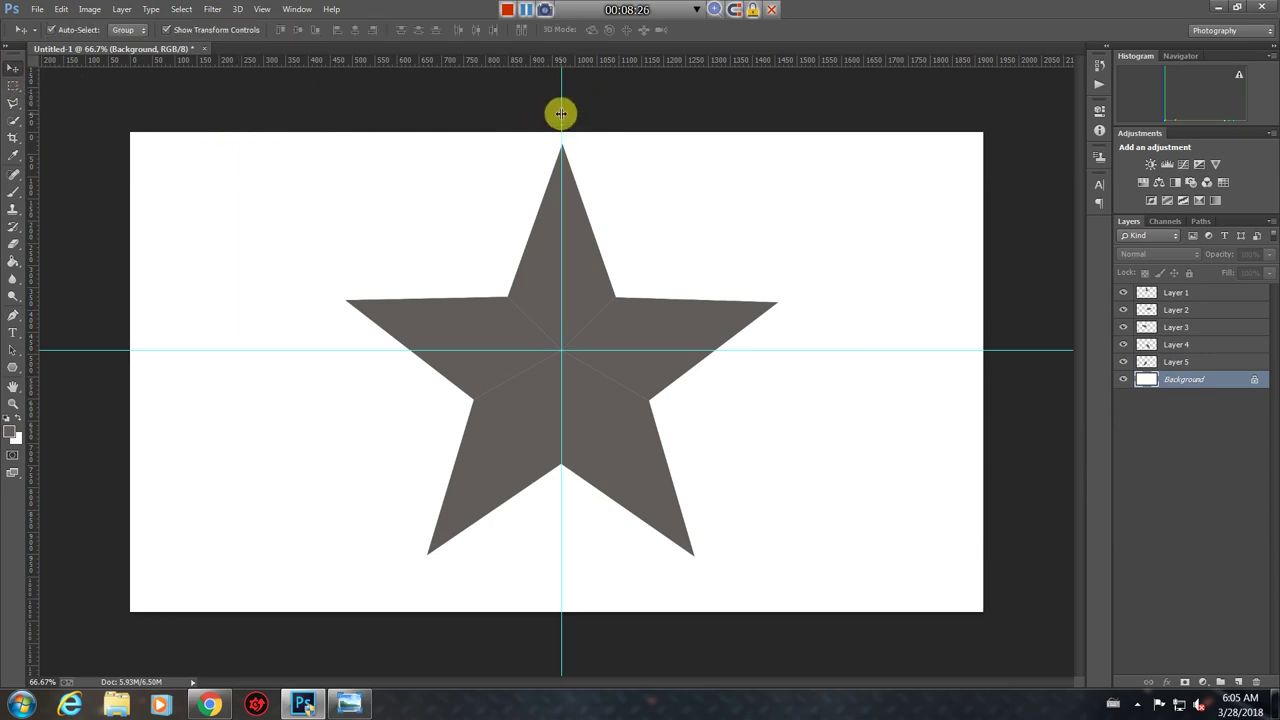
pyautogui.moveTo(561, 113); pyautogui.dragTo(30, 110)
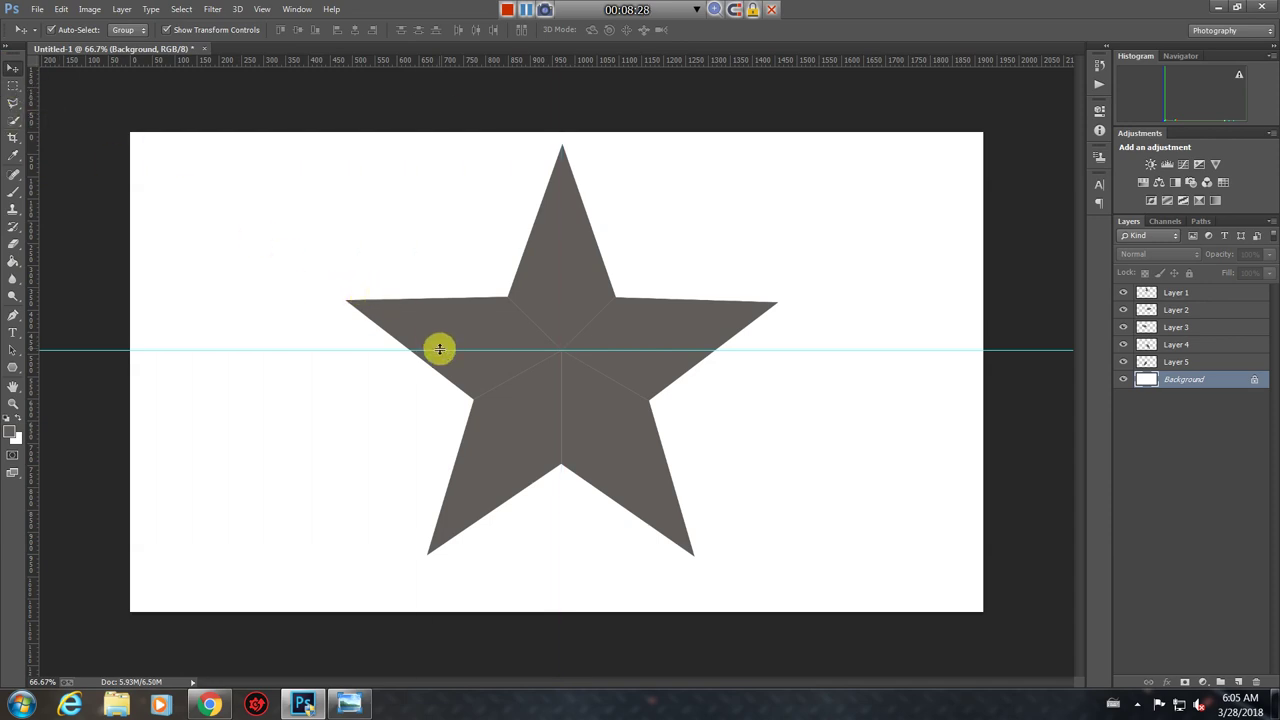
pyautogui.moveTo(439, 348); pyautogui.dragTo(443, 22)
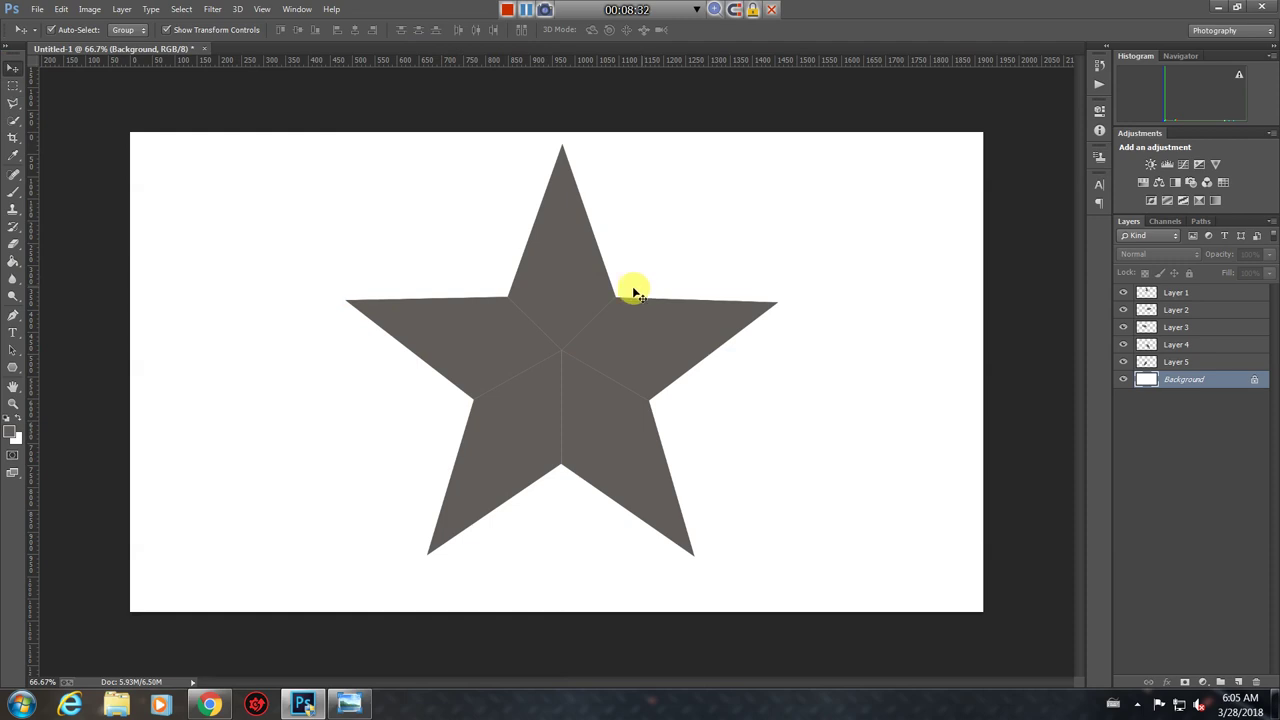
# Select Layer 1 and toggle its visibility to check the star's top point
pyautogui.click(1175, 292)
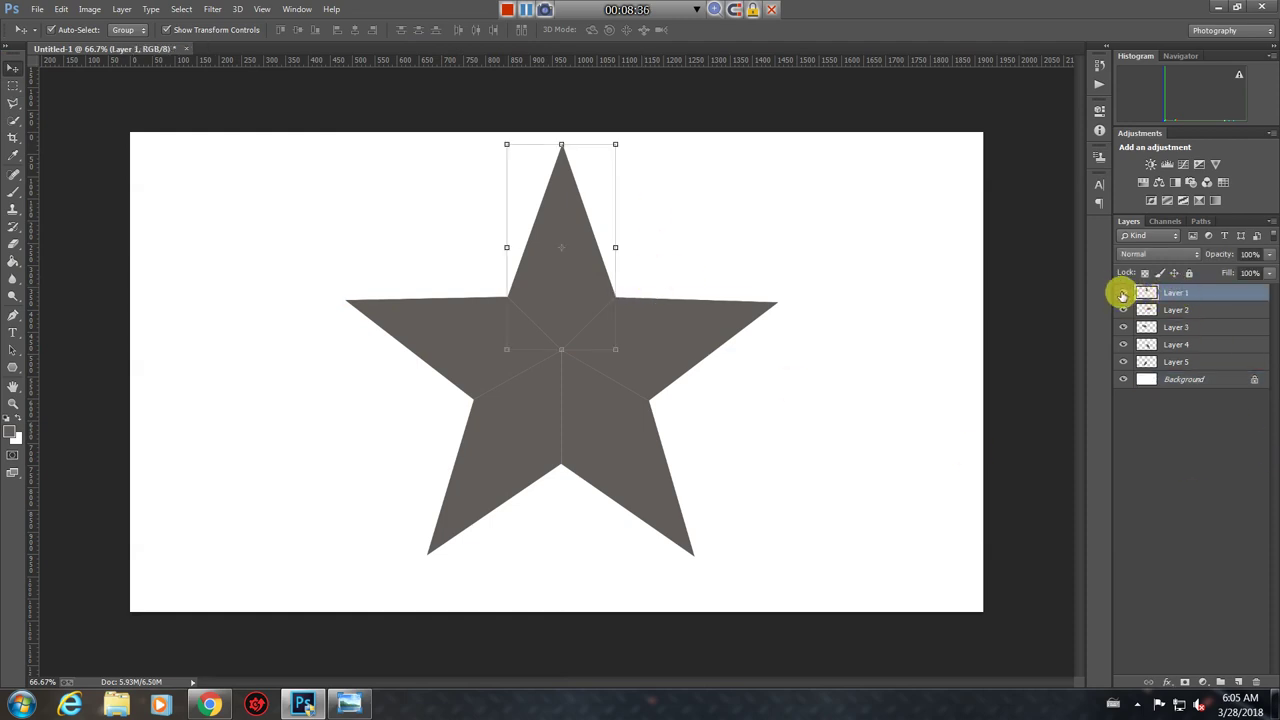
pyautogui.click(1122, 295)
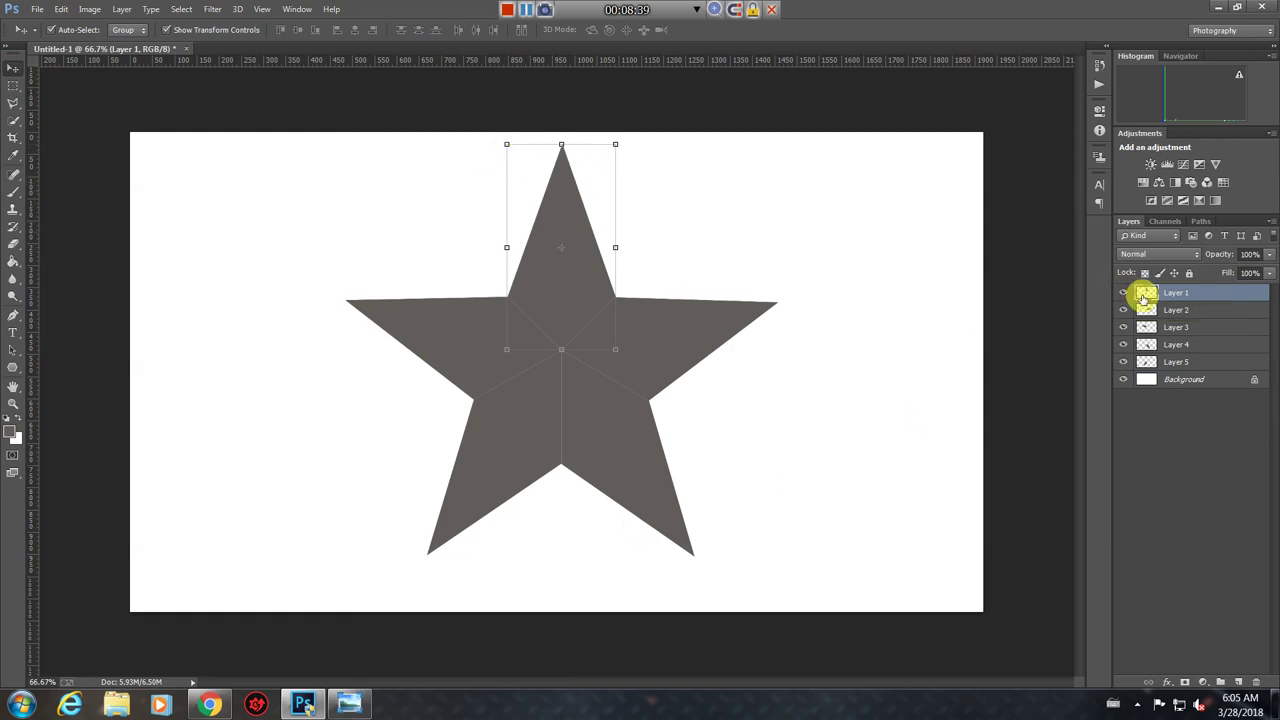
pyautogui.click(1123, 293)
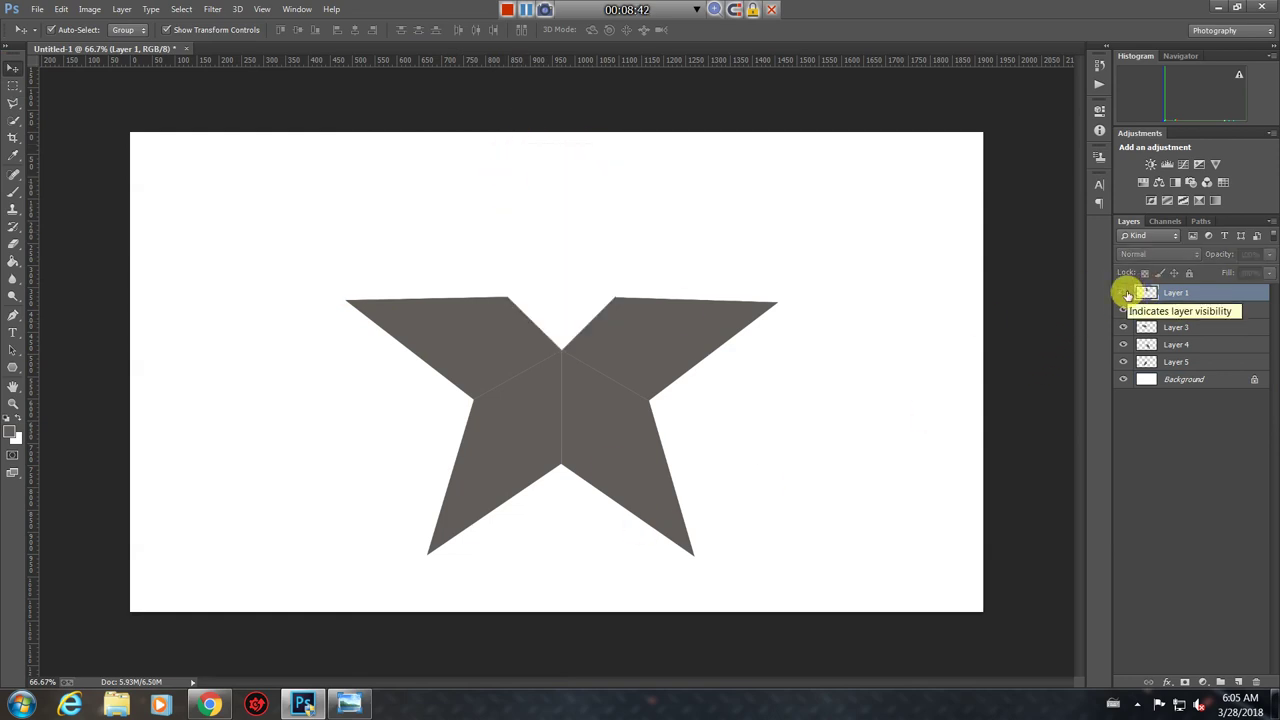
pyautogui.click(1123, 293)
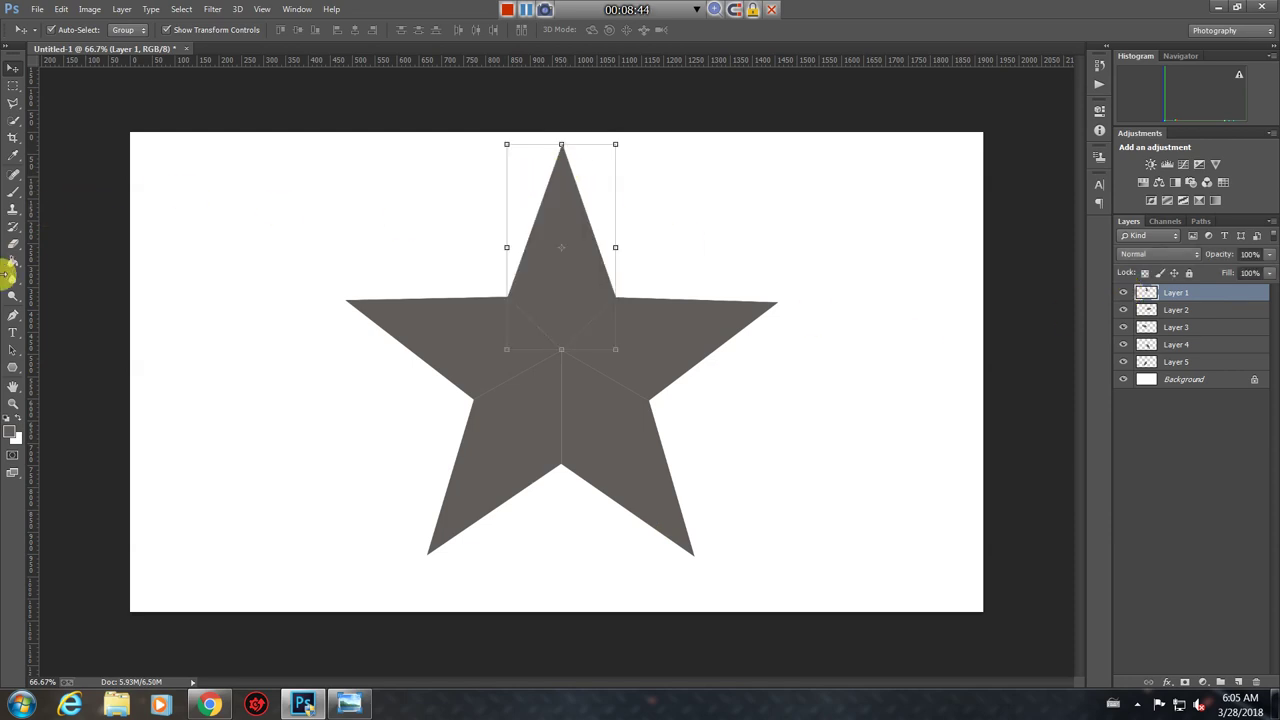
pyautogui.click(13, 104)
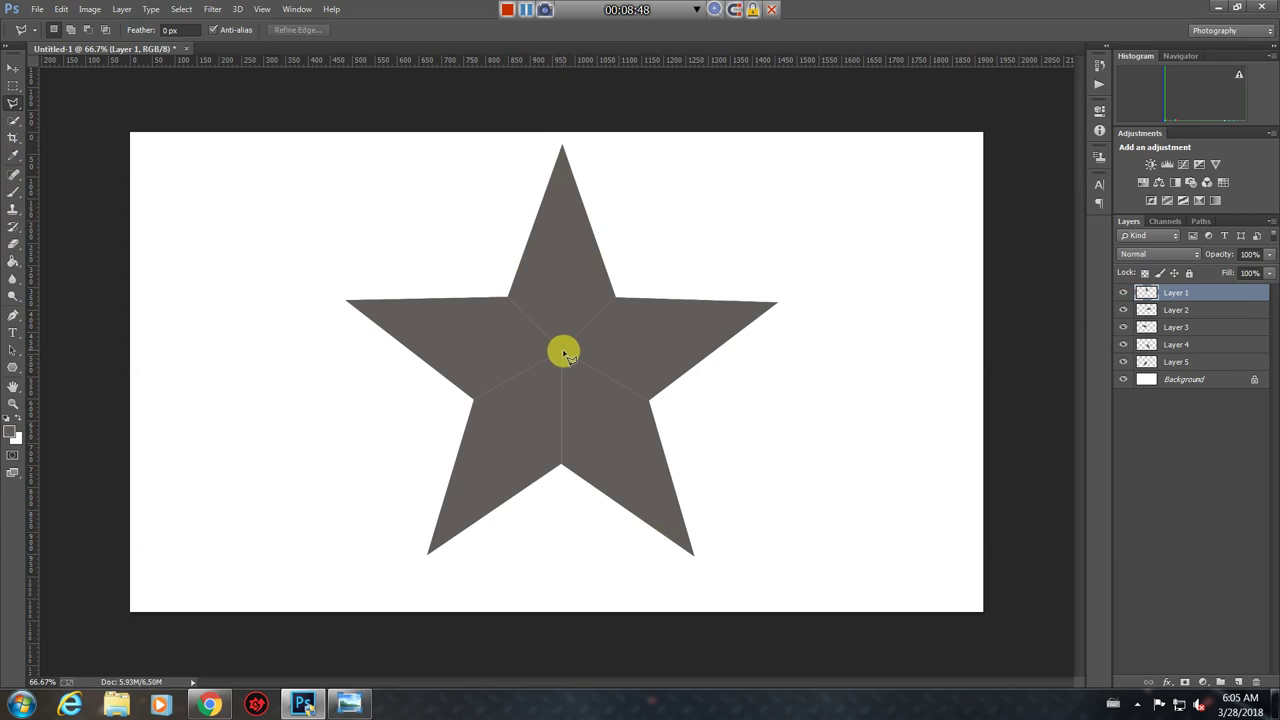
# Lasso the left half of the top point from the centre and copy it to Layer 6
pyautogui.click(562, 352)
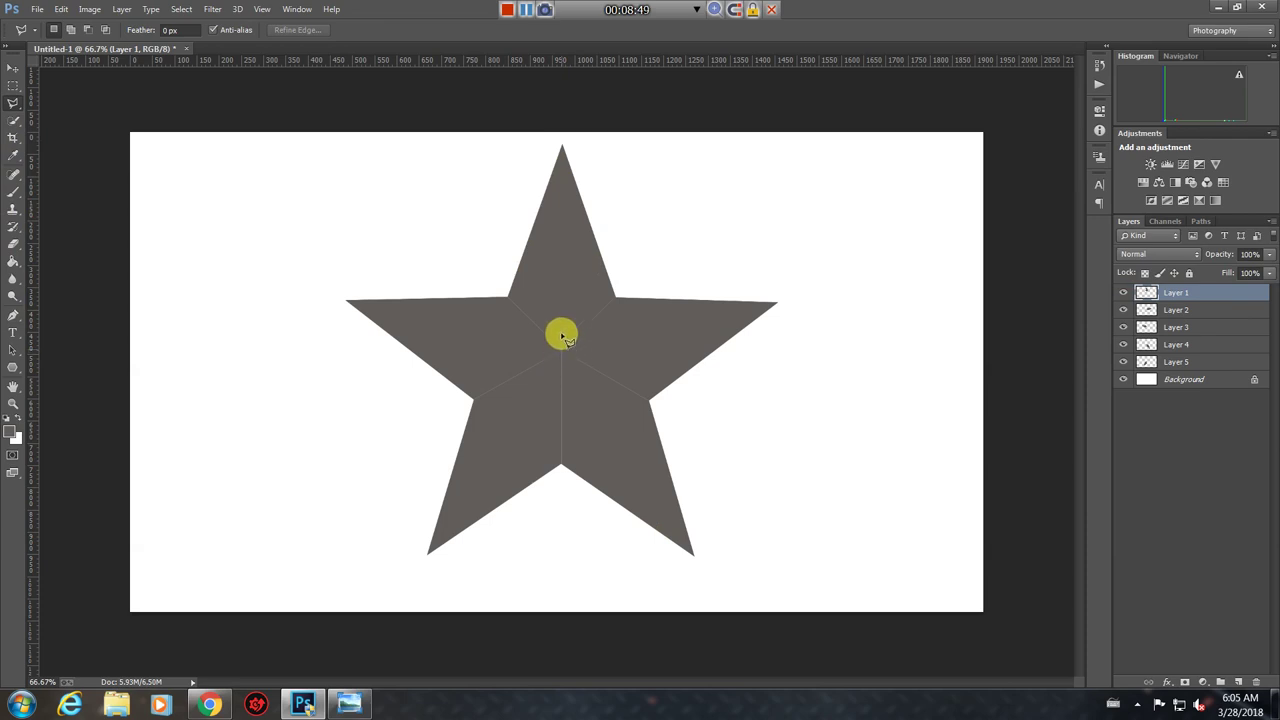
pyautogui.click(562, 133)
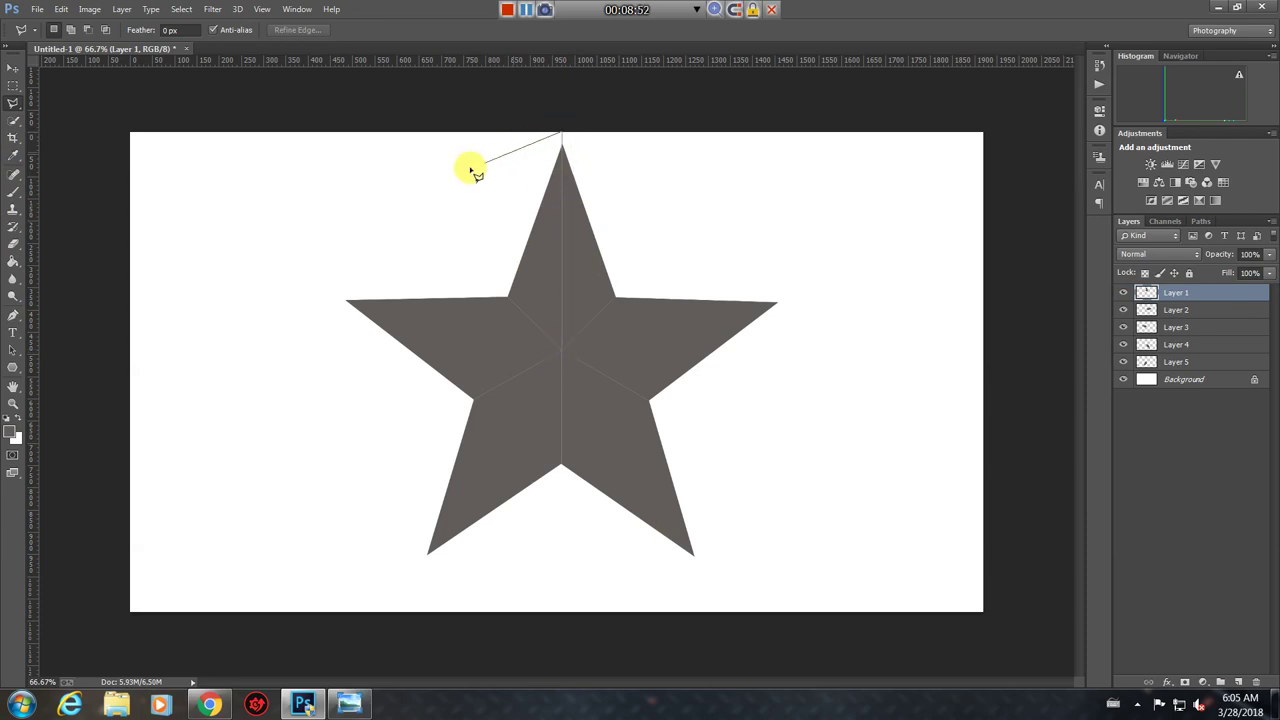
pyautogui.click(469, 167)
pyautogui.click(487, 280)
pyautogui.click(507, 296)
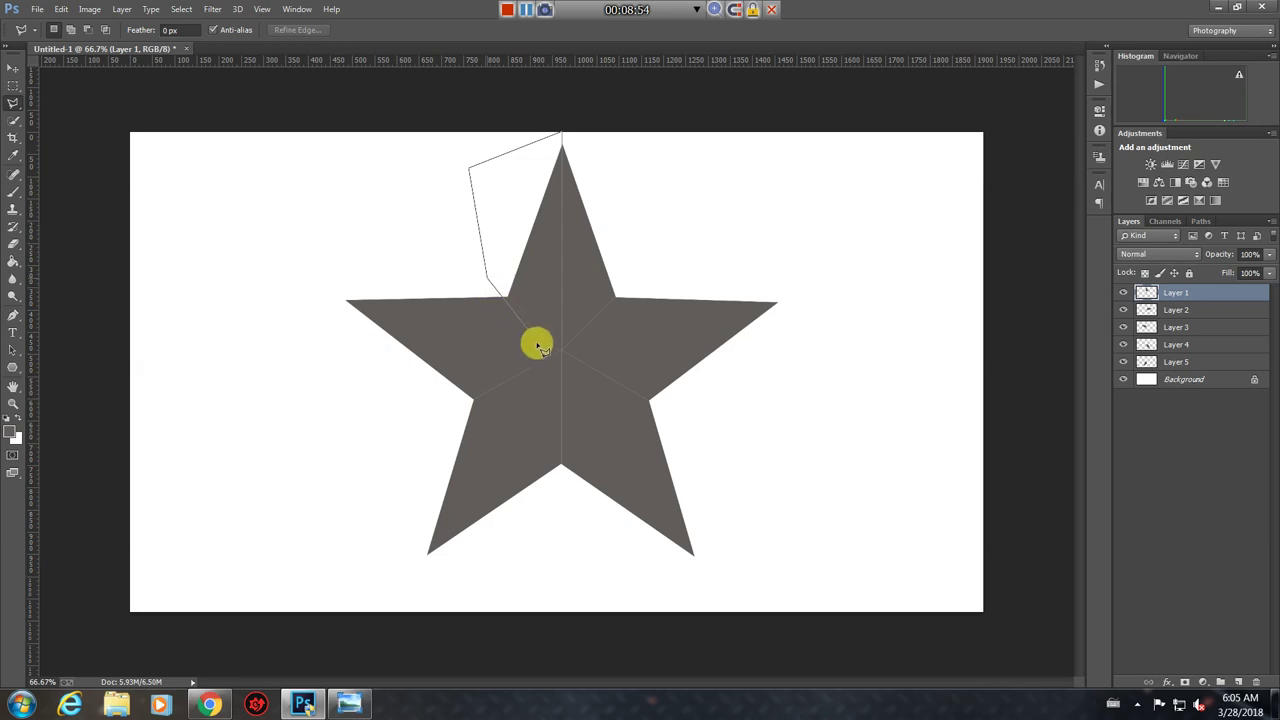
pyautogui.click(562, 352)
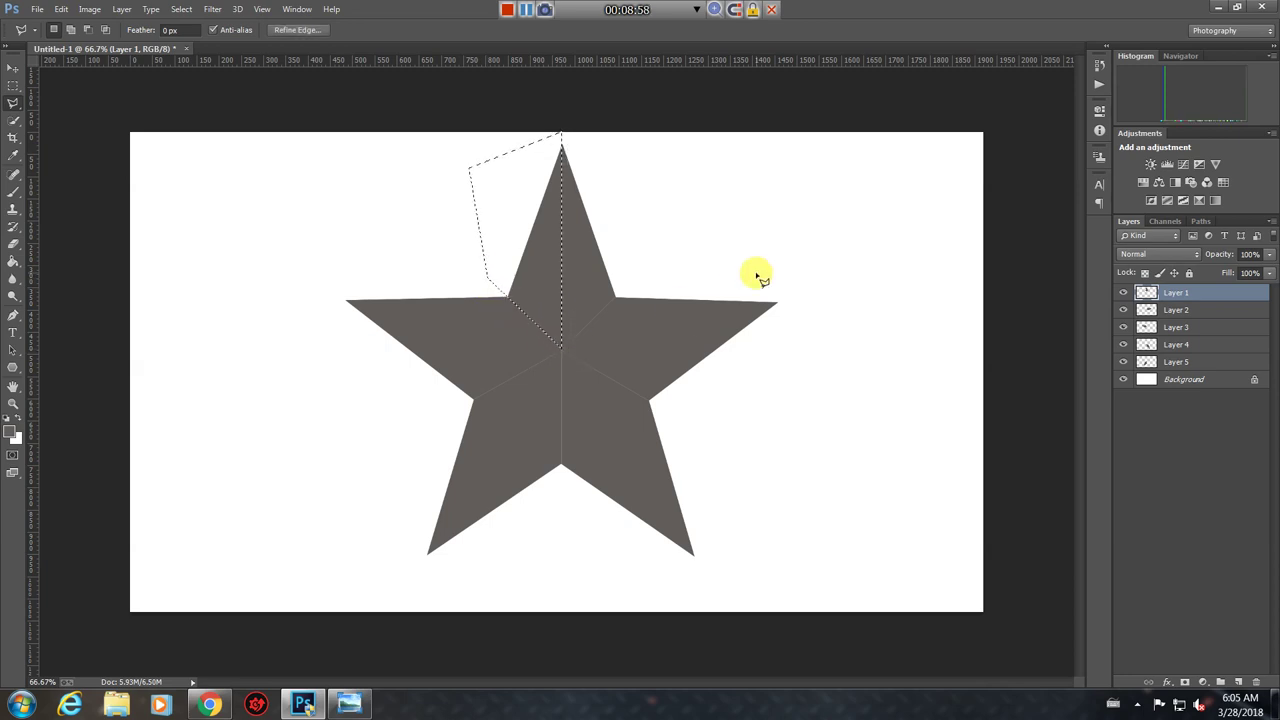
pyautogui.hotkey('ctrl', 'j')
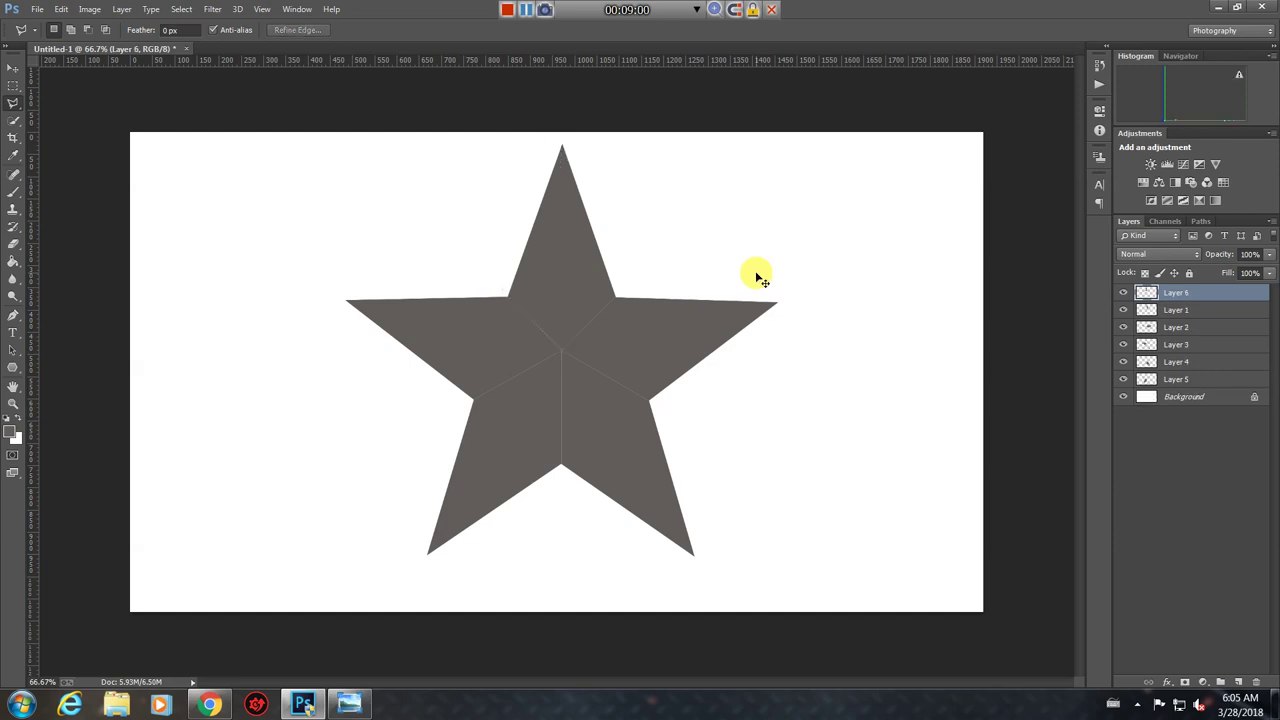
# Toggle Layer 6's visibility to check the new piece, then select Layer 2
pyautogui.click(1123, 293)
pyautogui.click(1123, 293)
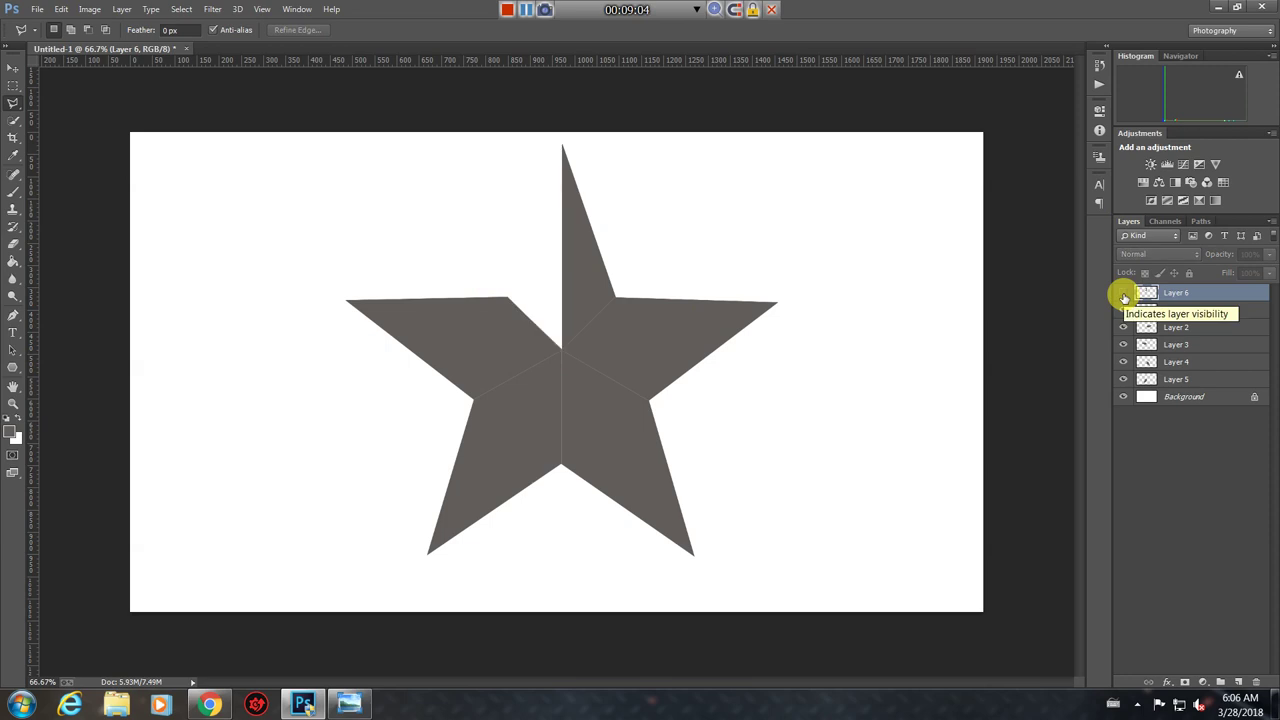
pyautogui.click(1123, 293)
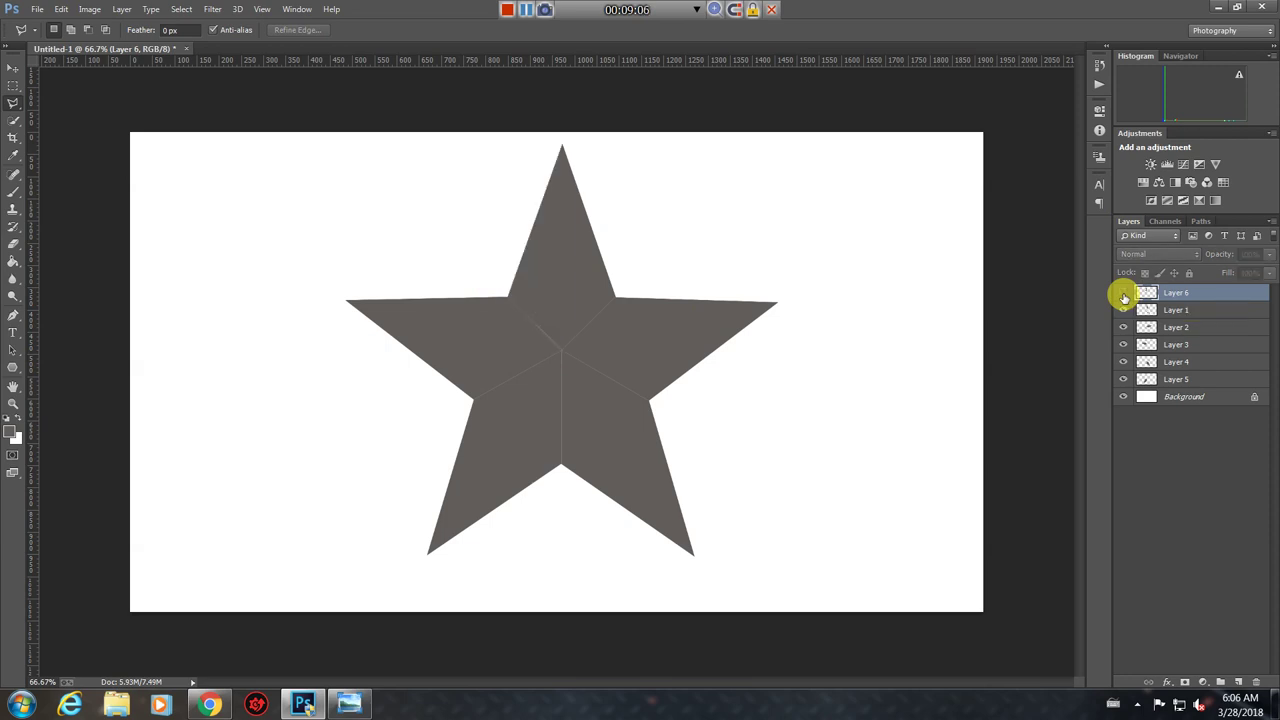
pyautogui.click(1123, 293)
pyautogui.click(1123, 293)
pyautogui.click(1165, 328)
# Toggle Layer 2's visibility repeatedly to check its right-arm piece
pyautogui.click(1123, 328)
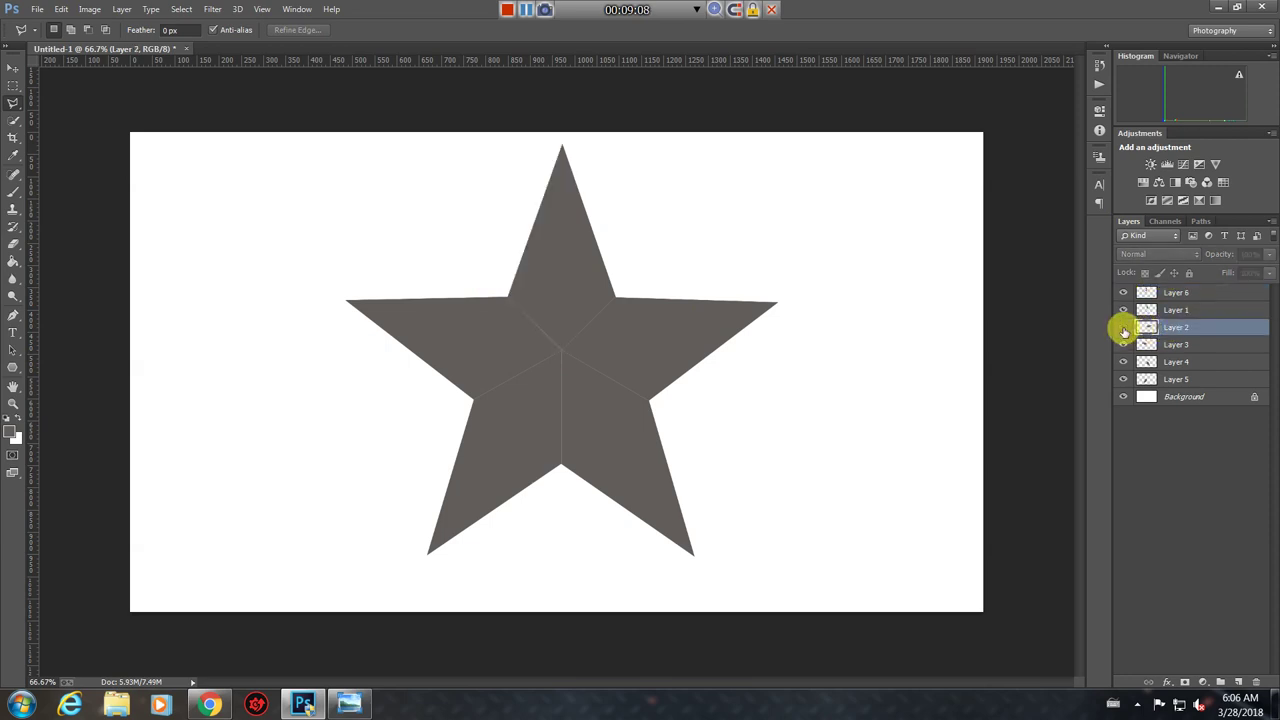
pyautogui.click(1123, 328)
pyautogui.click(1123, 328)
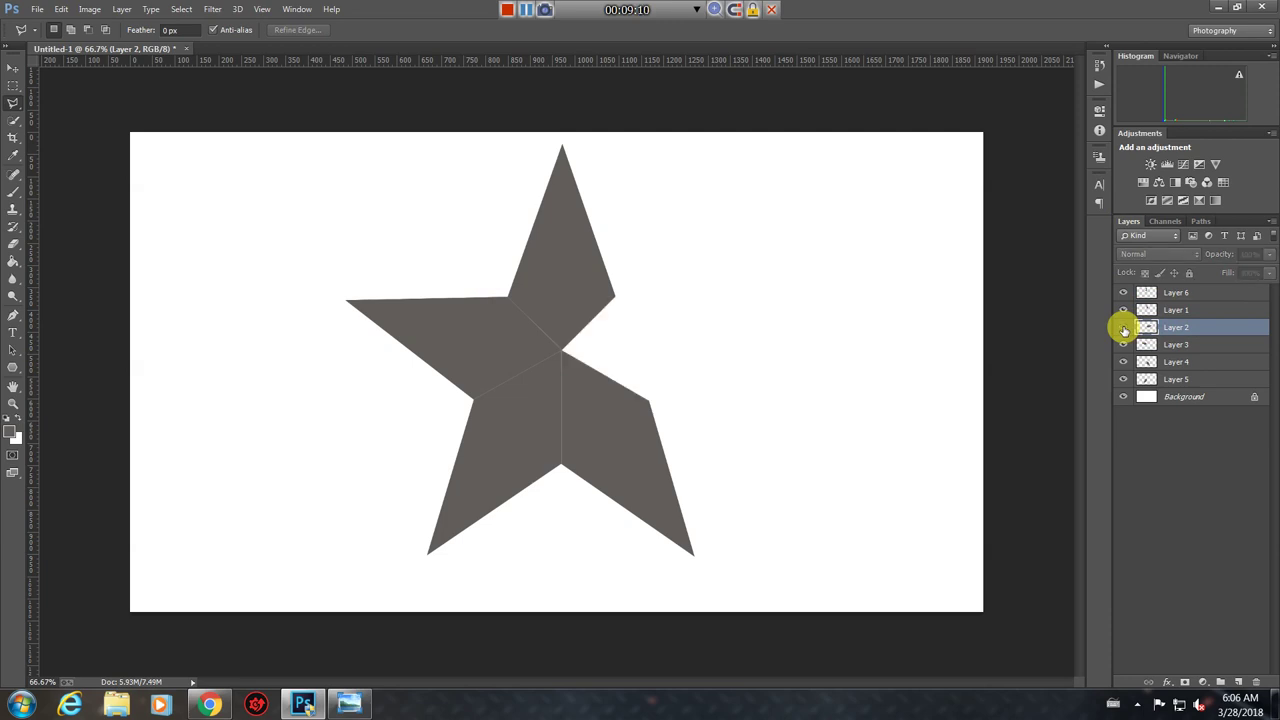
pyautogui.click(1123, 328)
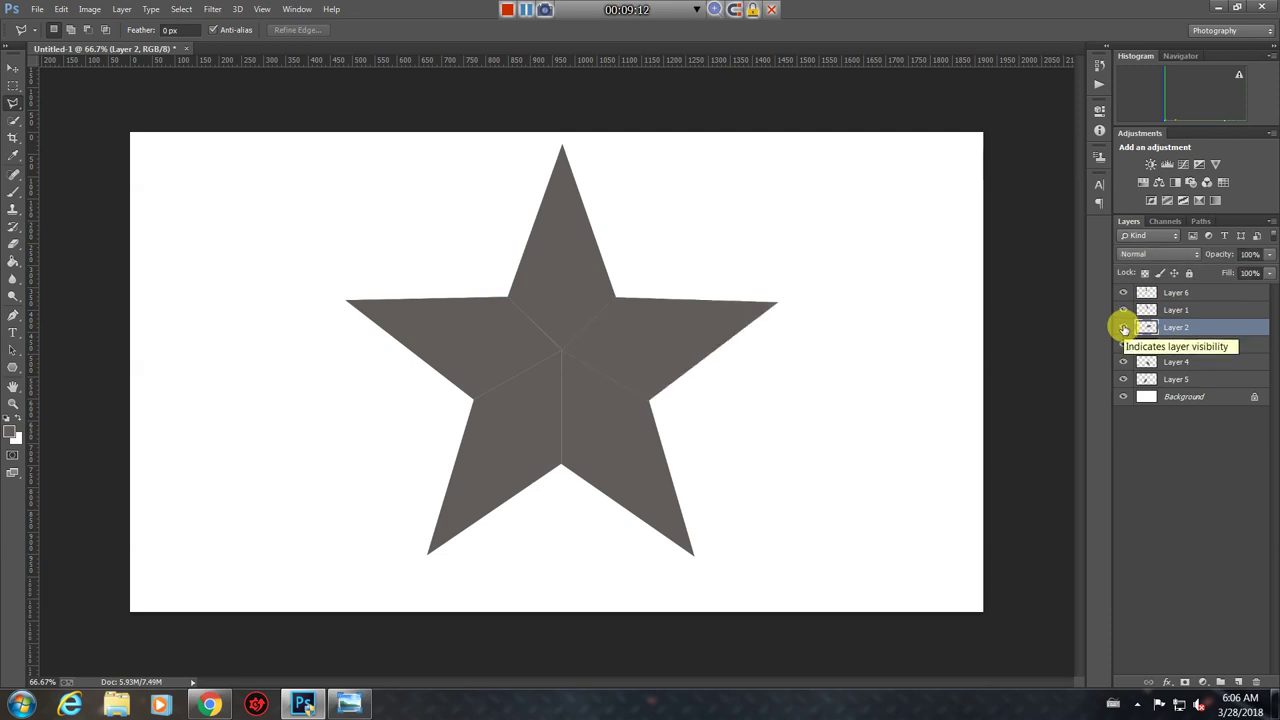
pyautogui.click(1123, 328)
pyautogui.click(1123, 328)
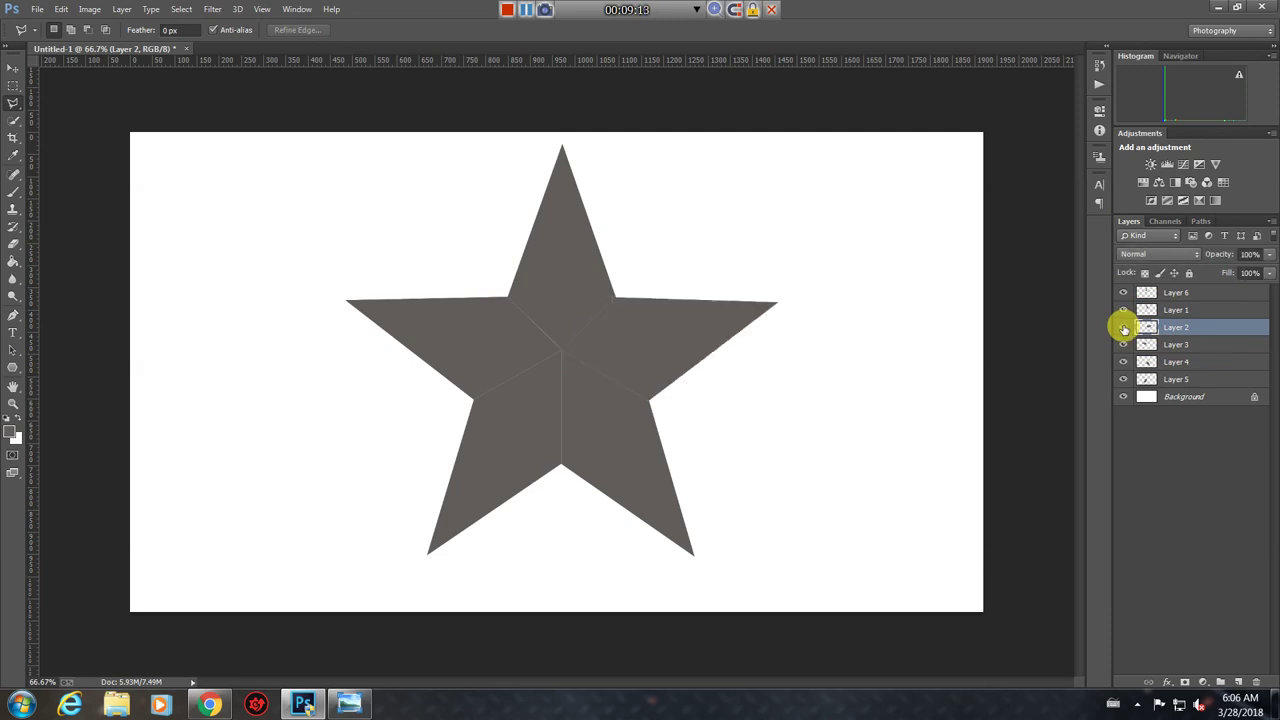
# Copy half of the right arm, traced from the centre, to Layer 7, then select and check Layer 3
pyautogui.click(562, 350)
pyautogui.click(777, 302)
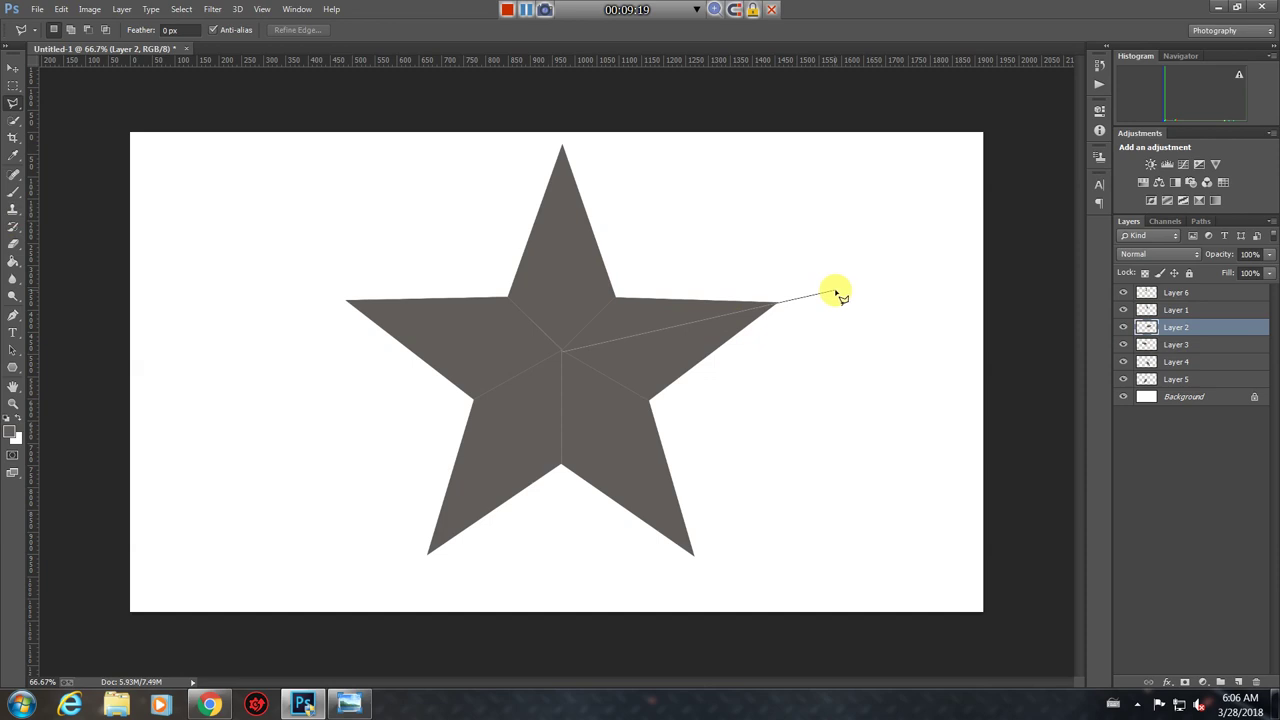
pyautogui.click(835, 291)
pyautogui.click(797, 489)
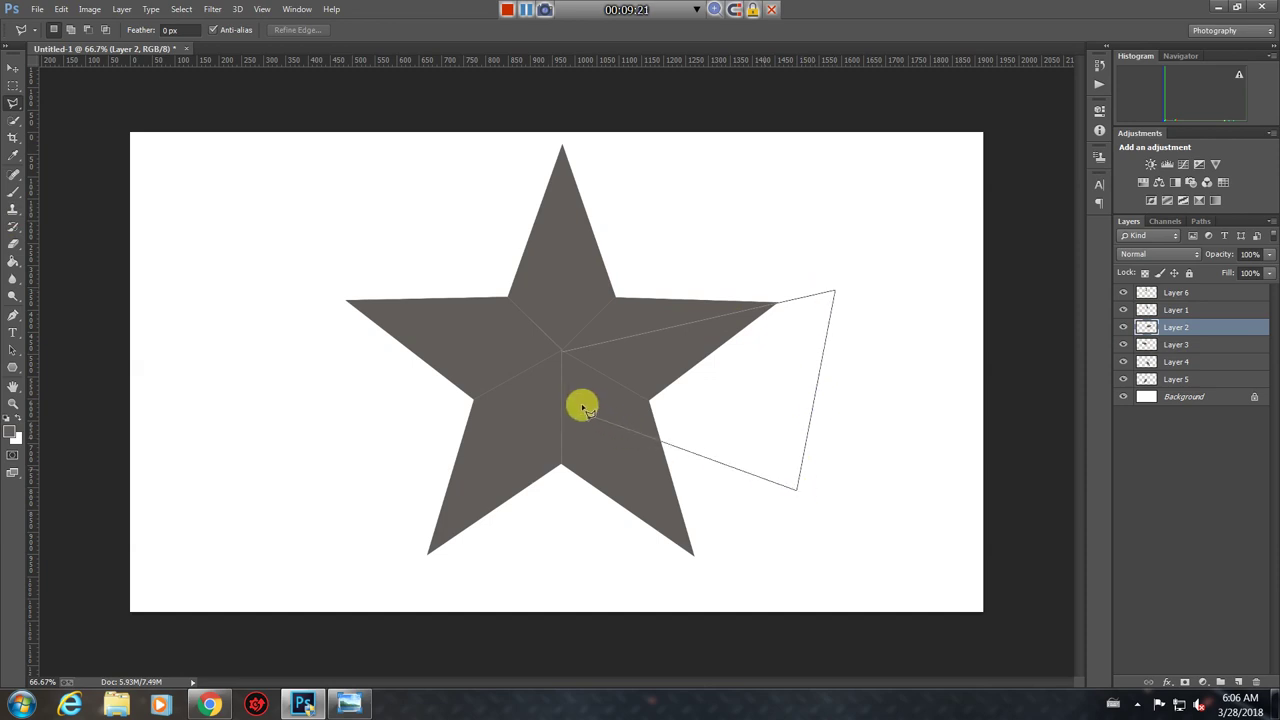
pyautogui.click(563, 355)
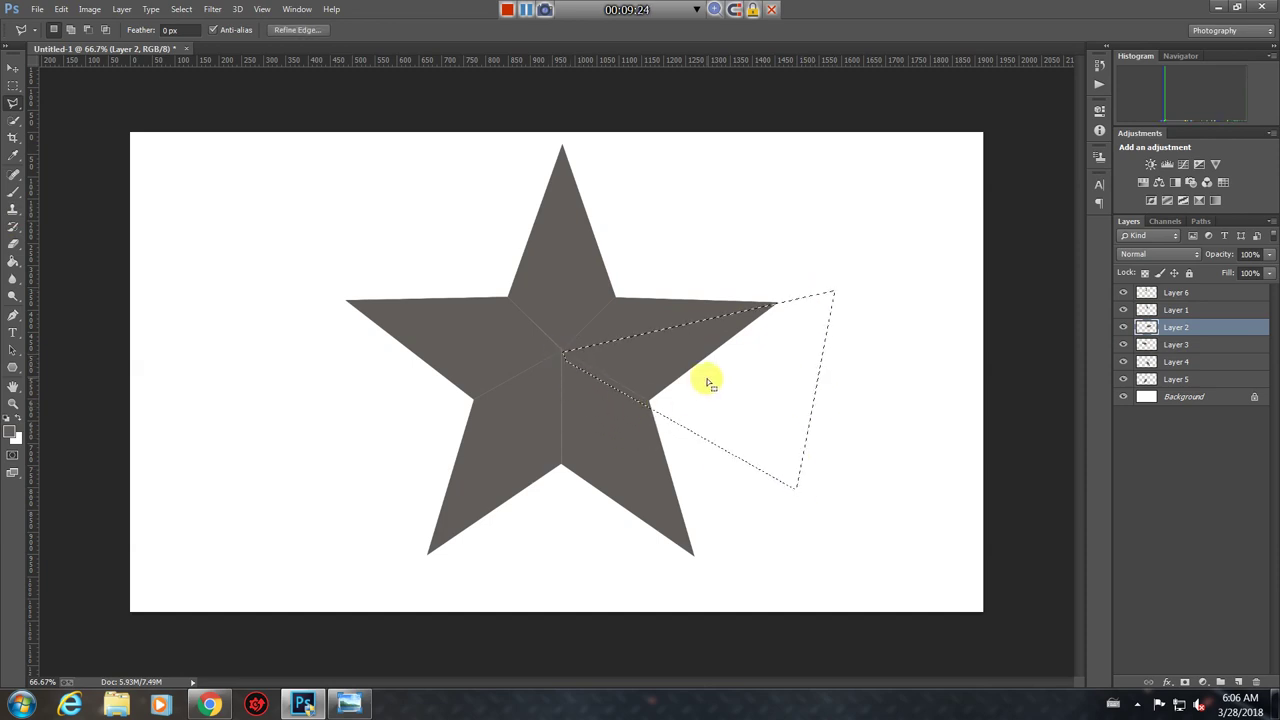
pyautogui.hotkey('ctrl', 'j')
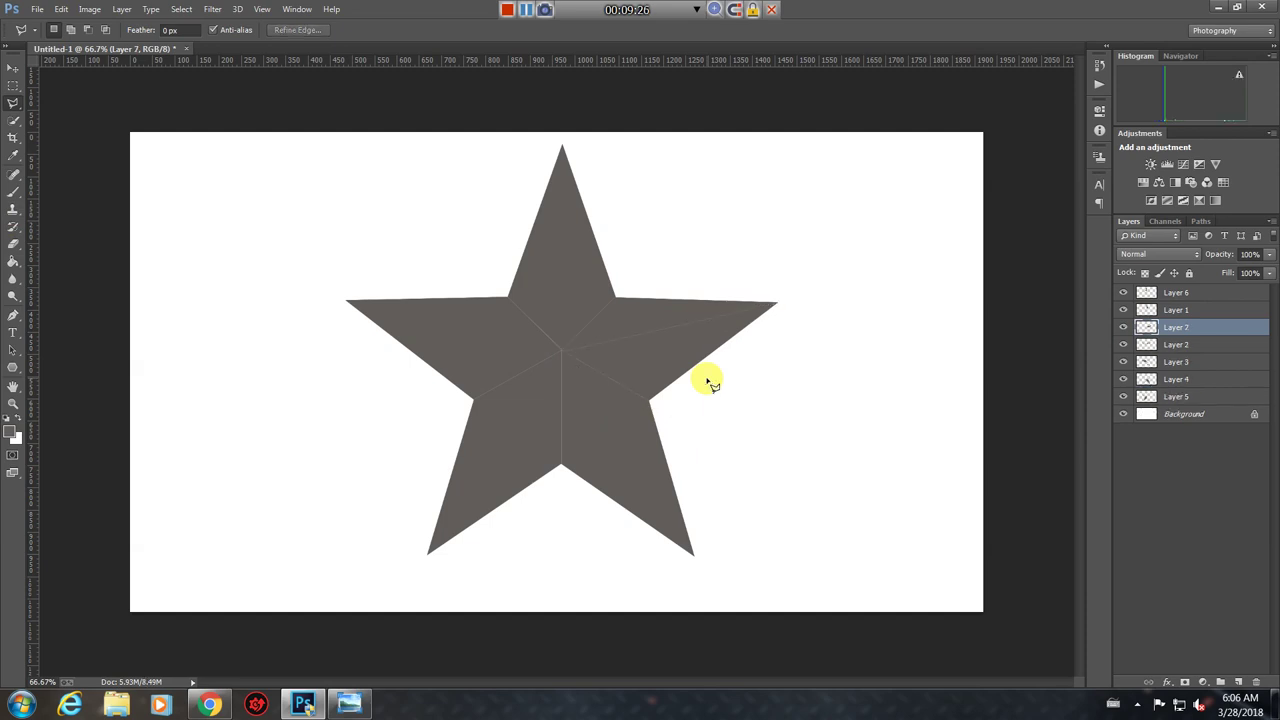
pyautogui.click(1143, 362)
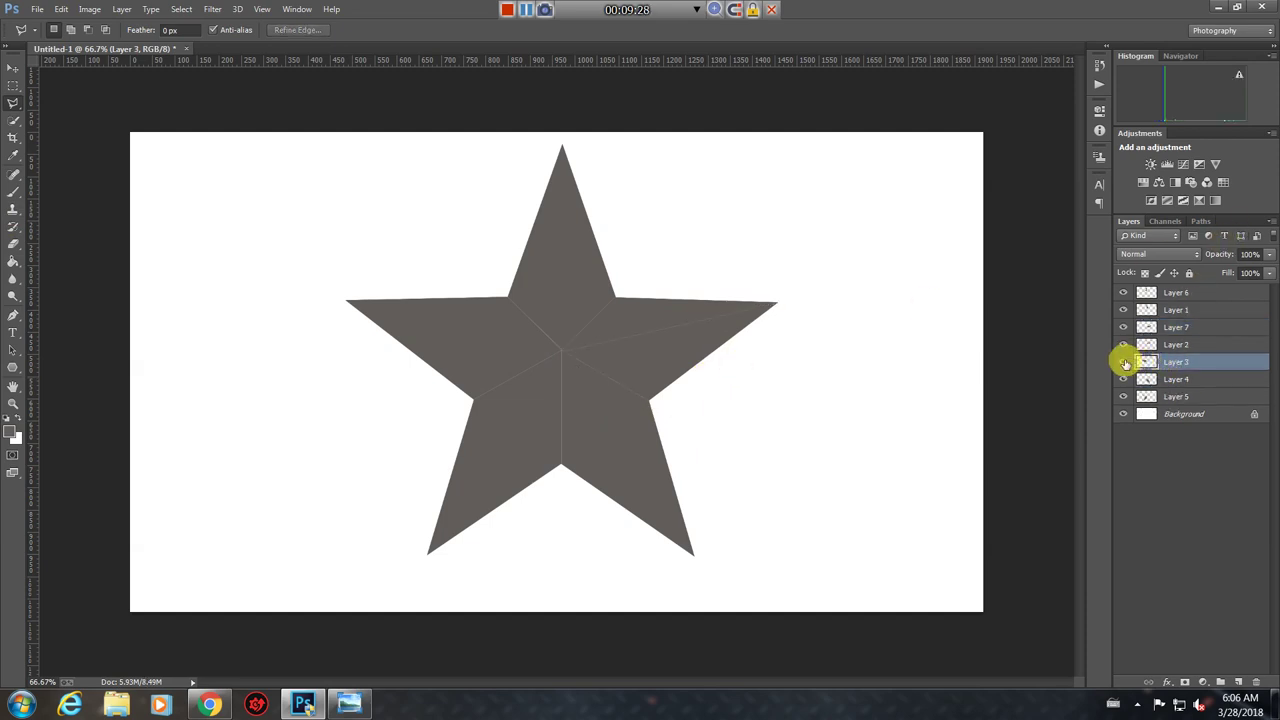
pyautogui.click(1123, 362)
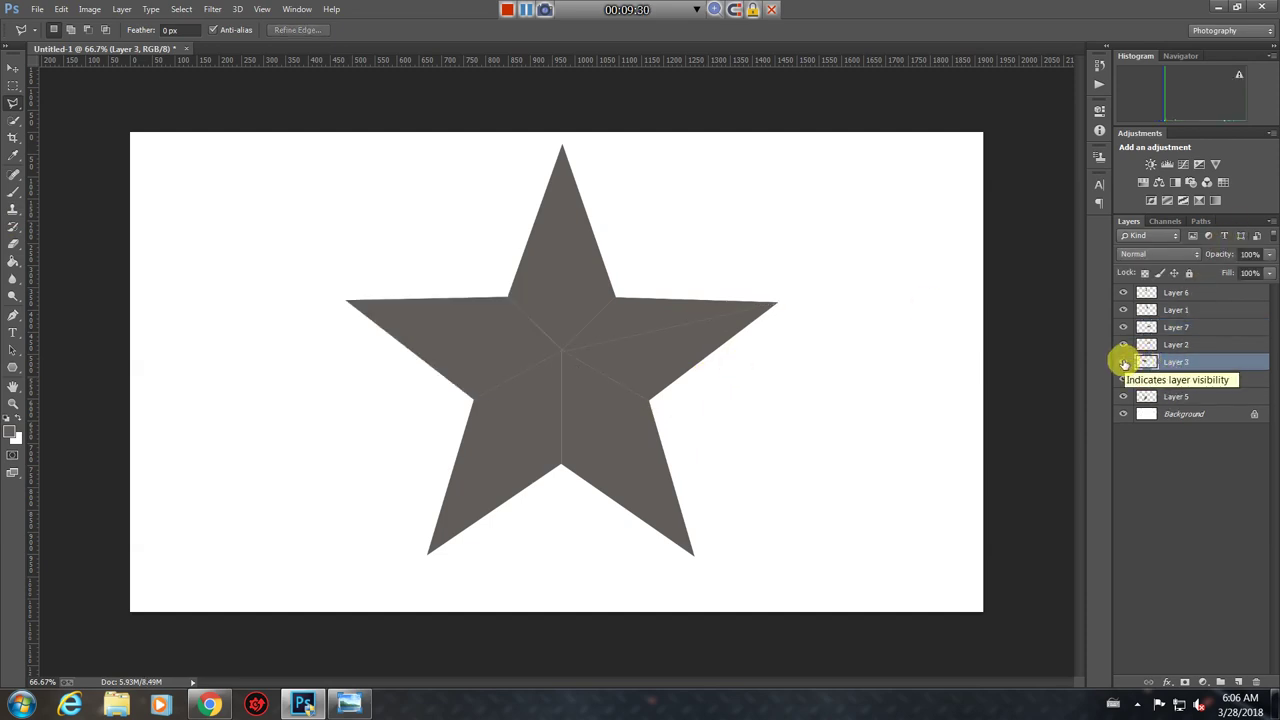
# Lasso half of the left arm from the star centre and copy it to Layer 8
pyautogui.click(562, 352)
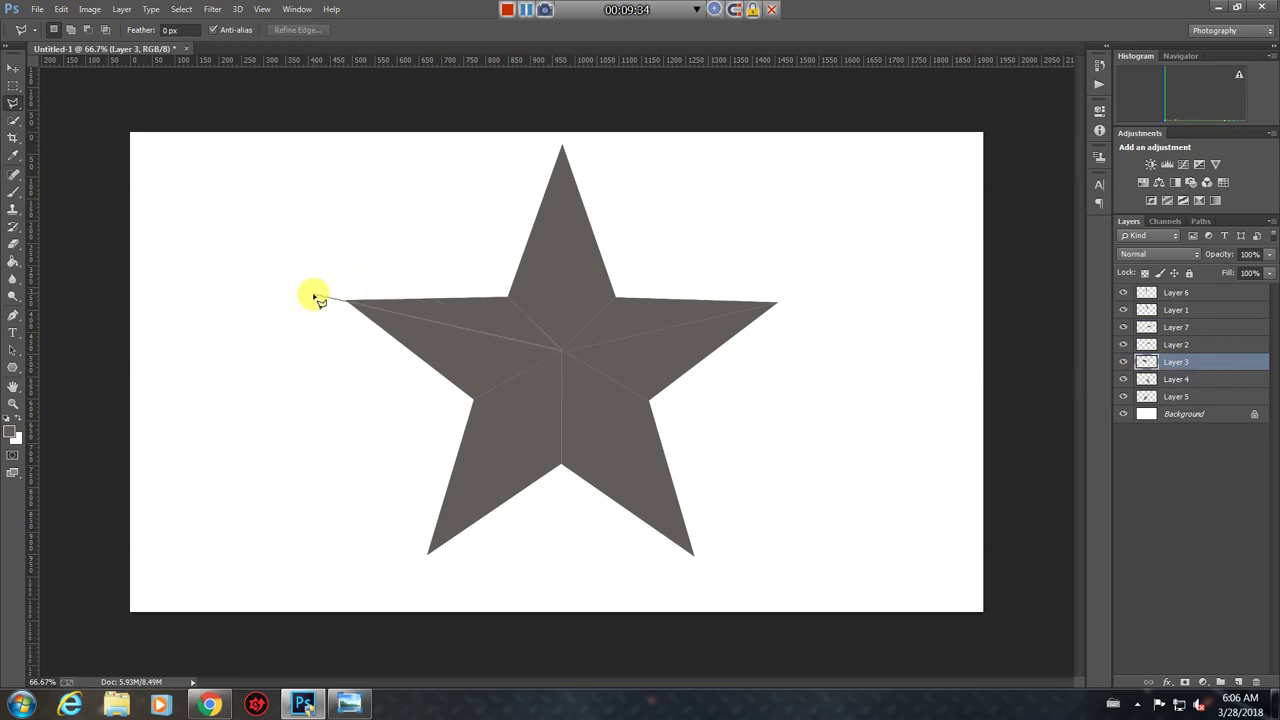
pyautogui.click(313, 295)
pyautogui.click(333, 380)
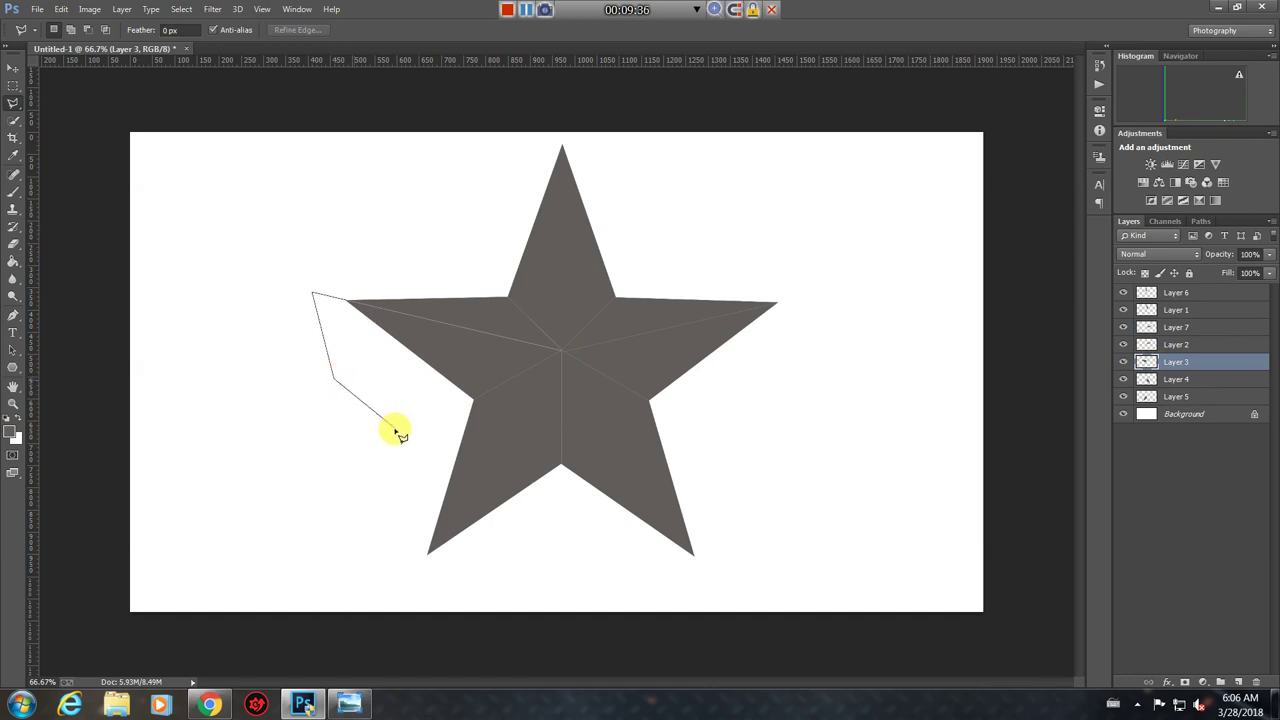
pyautogui.click(440, 428)
pyautogui.click(474, 400)
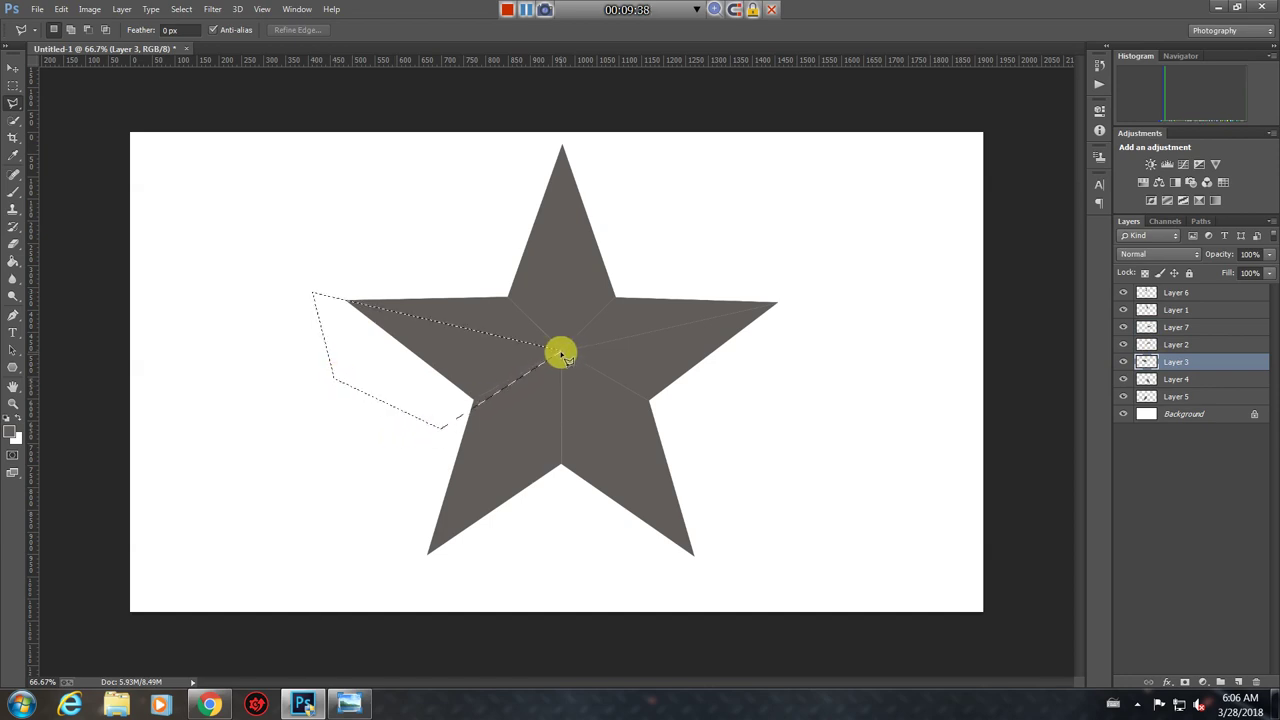
pyautogui.click(562, 352)
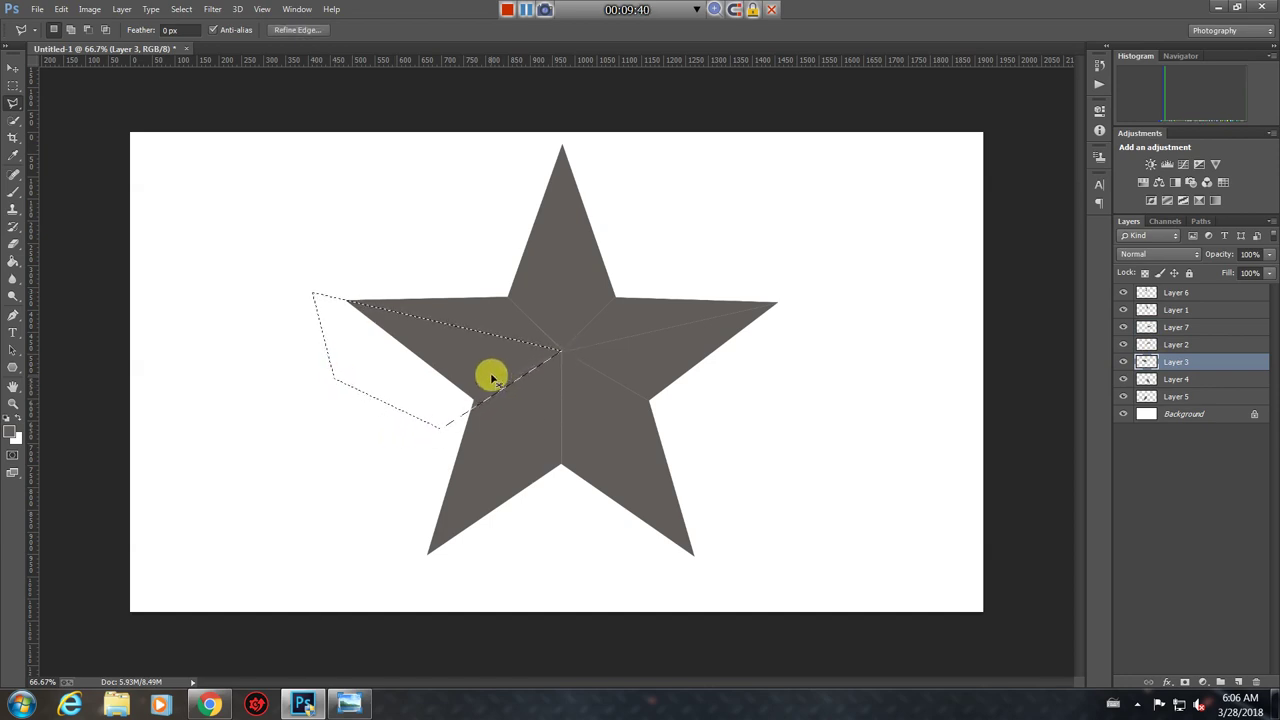
pyautogui.hotkey('ctrl', 'j')
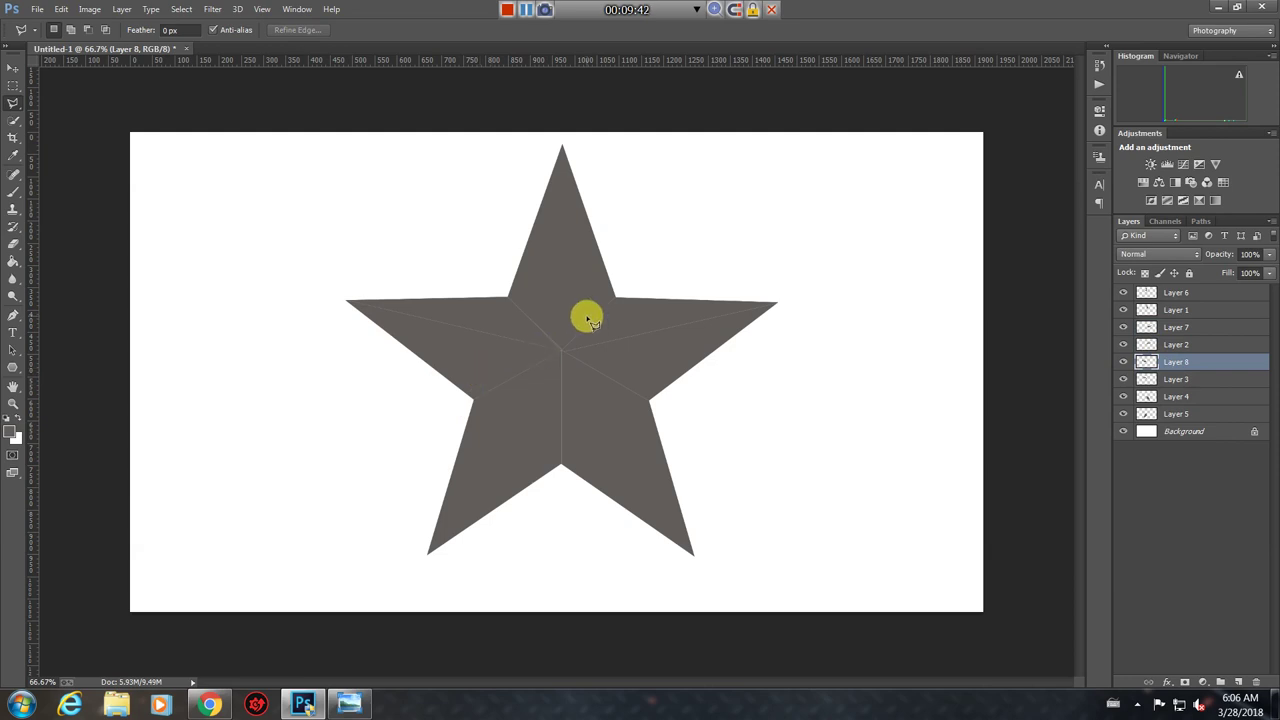
# On Layer 4, lasso the lower-right leg's outer half from the centre and copy it to Layer 9
pyautogui.click(1169, 397)
pyautogui.click(1124, 398)
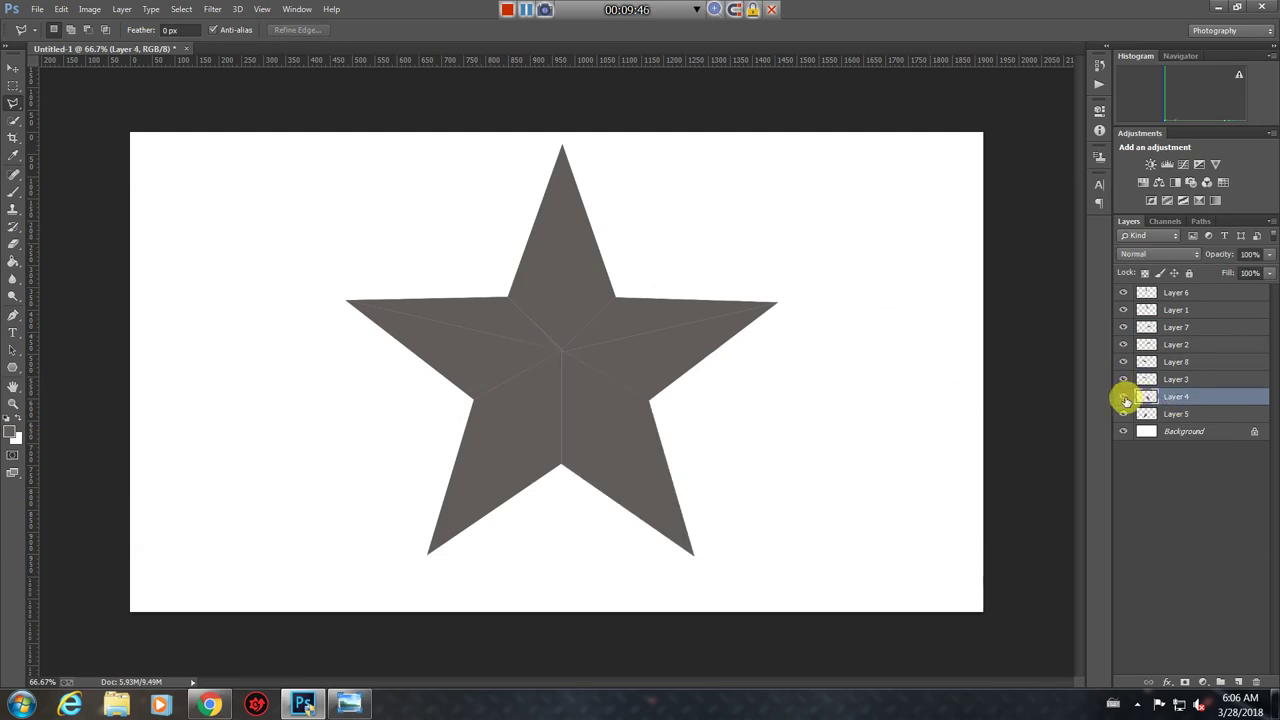
pyautogui.click(562, 354)
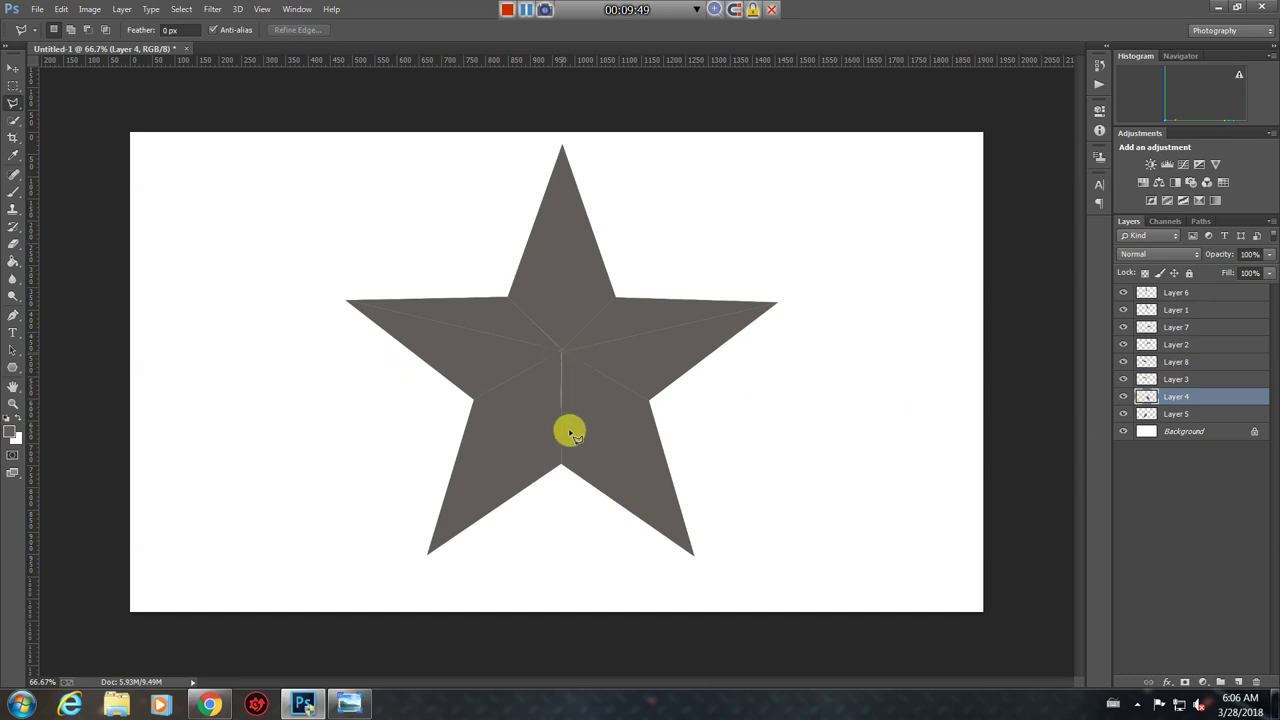
pyautogui.click(714, 588)
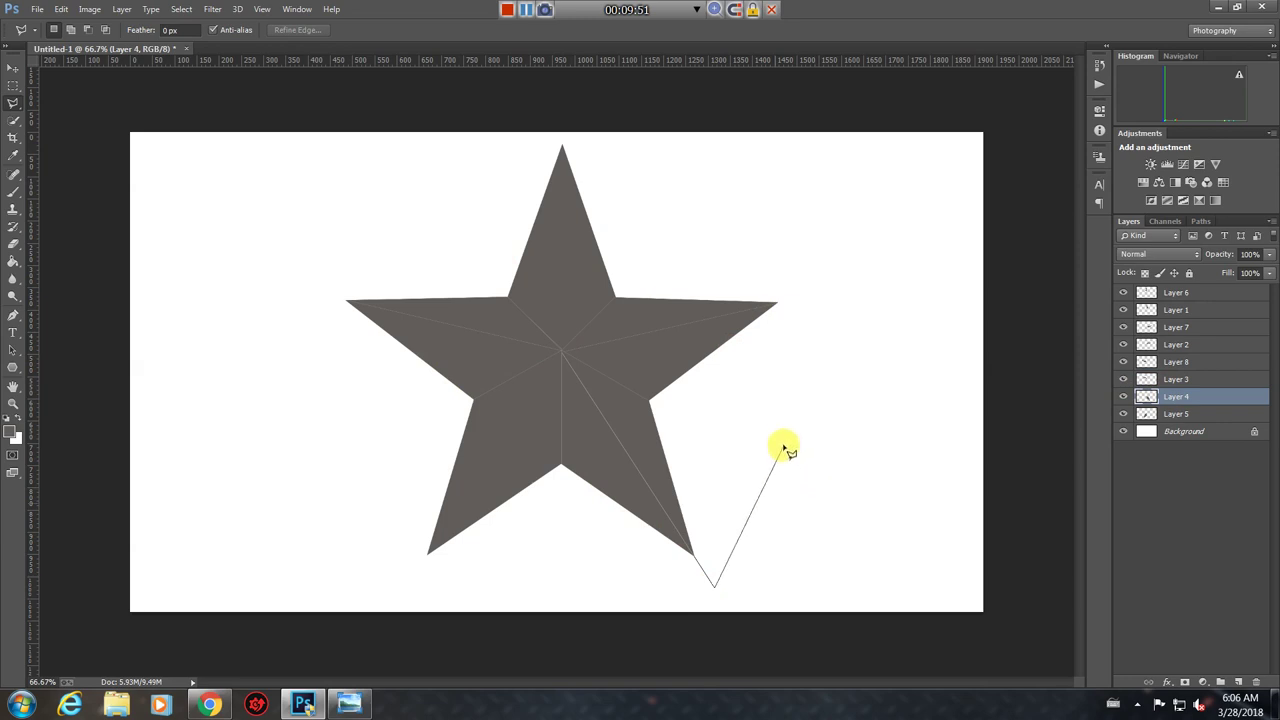
pyautogui.click(748, 418)
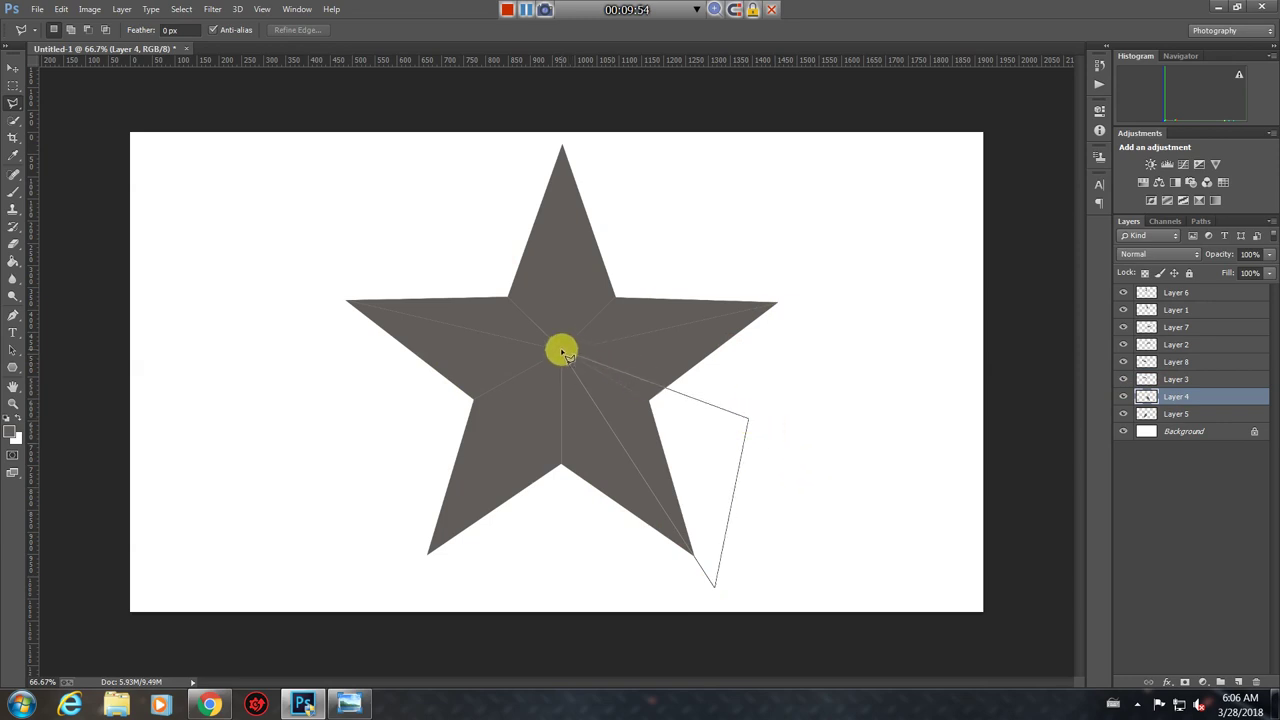
pyautogui.click(563, 354)
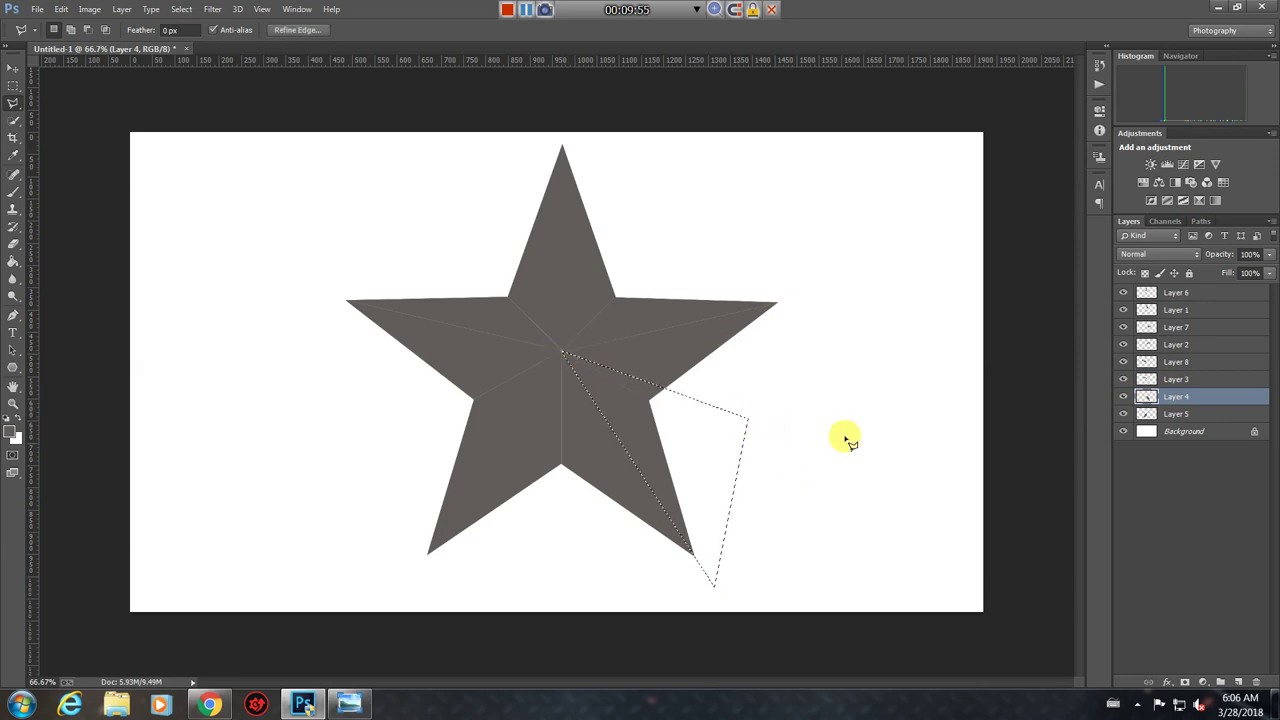
pyautogui.hotkey('ctrl', 'j')
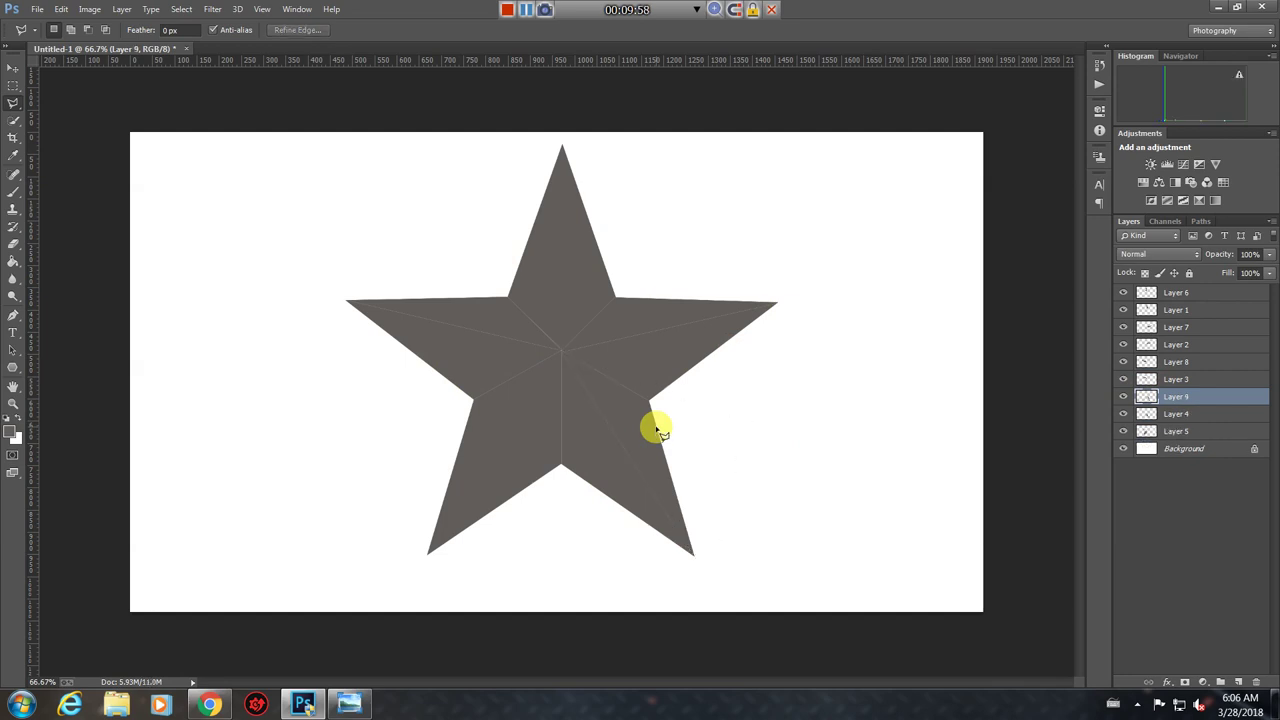
# Select Layer 5 and dismiss the warning from an accidental tiny lasso selection
pyautogui.click(1182, 432)
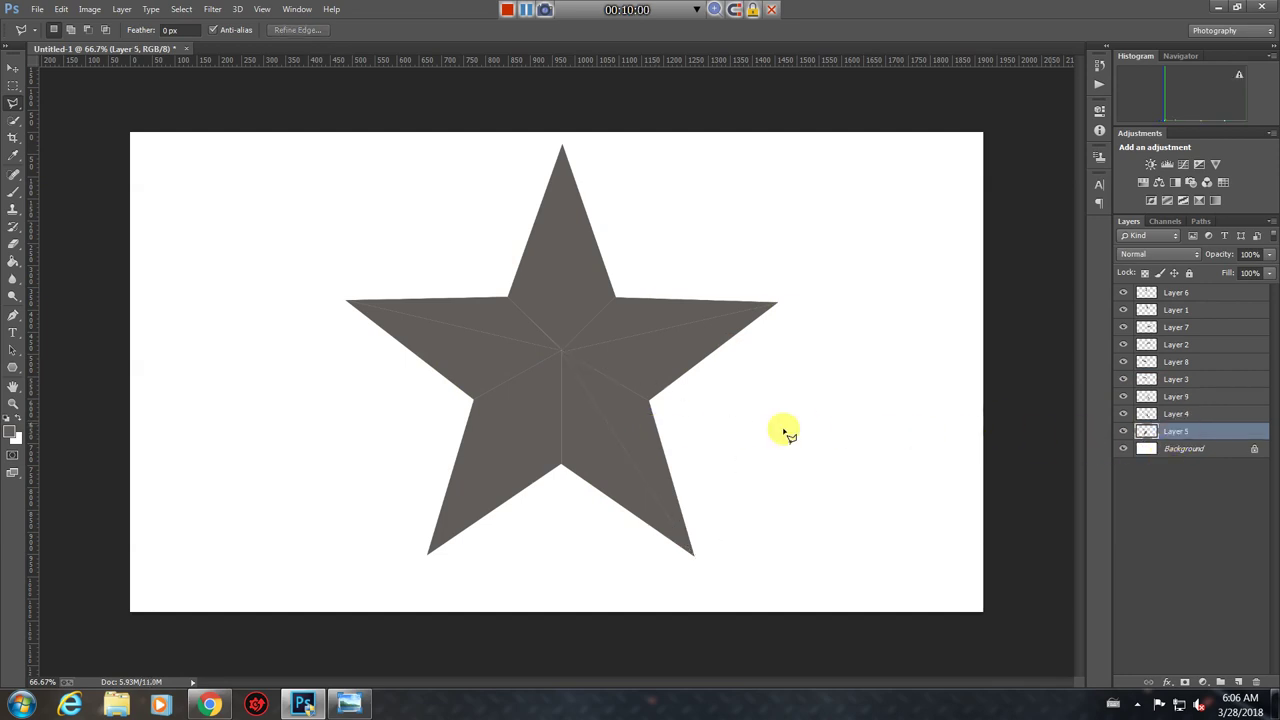
pyautogui.click(424, 560)
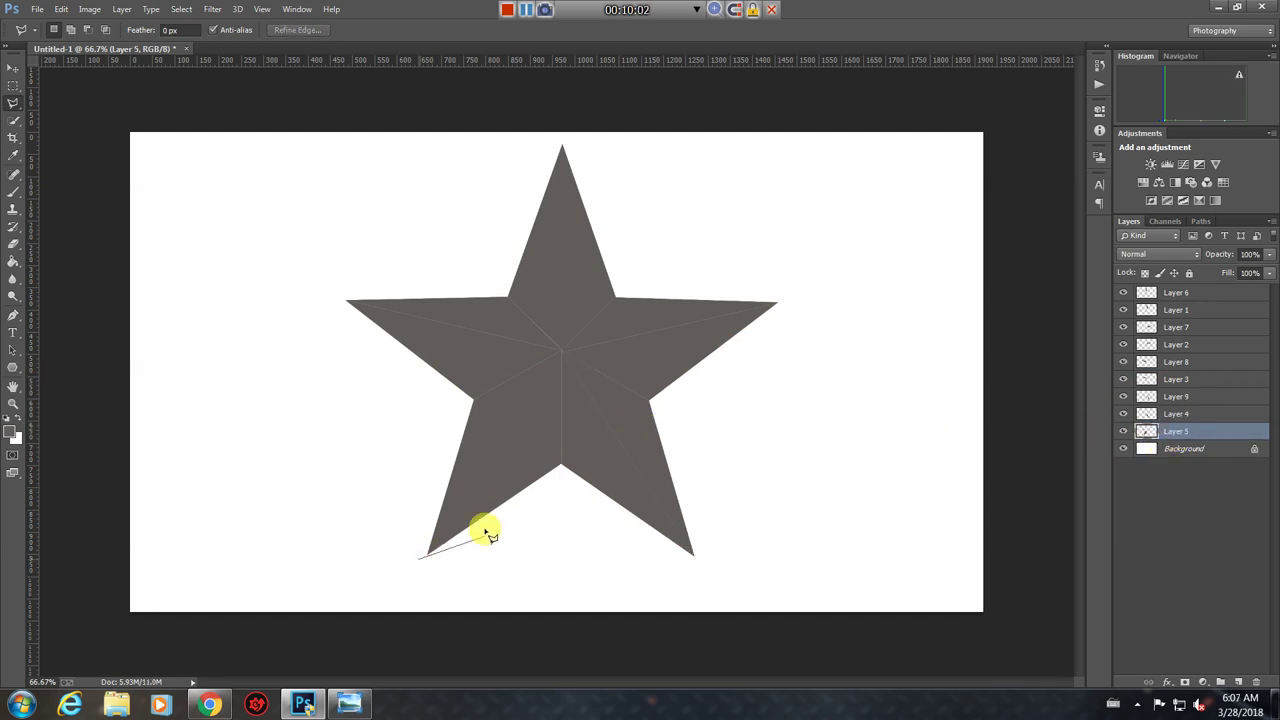
pyautogui.click(417, 566)
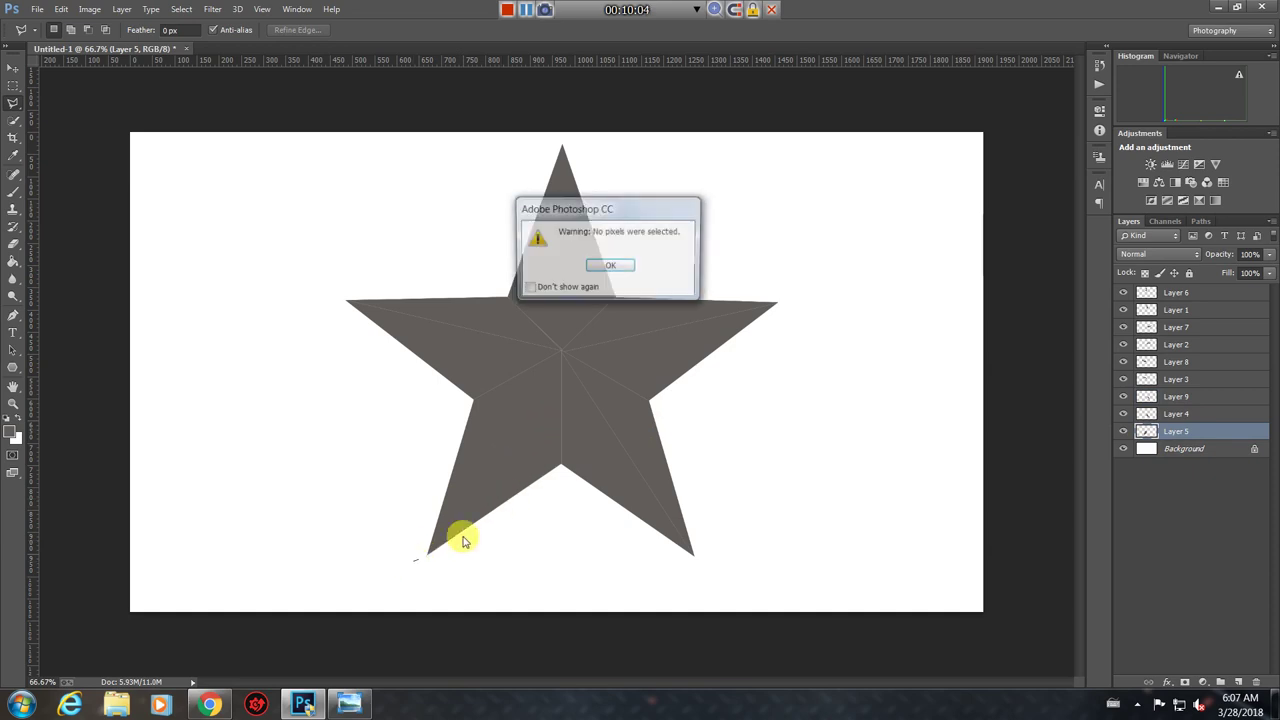
pyautogui.click(609, 268)
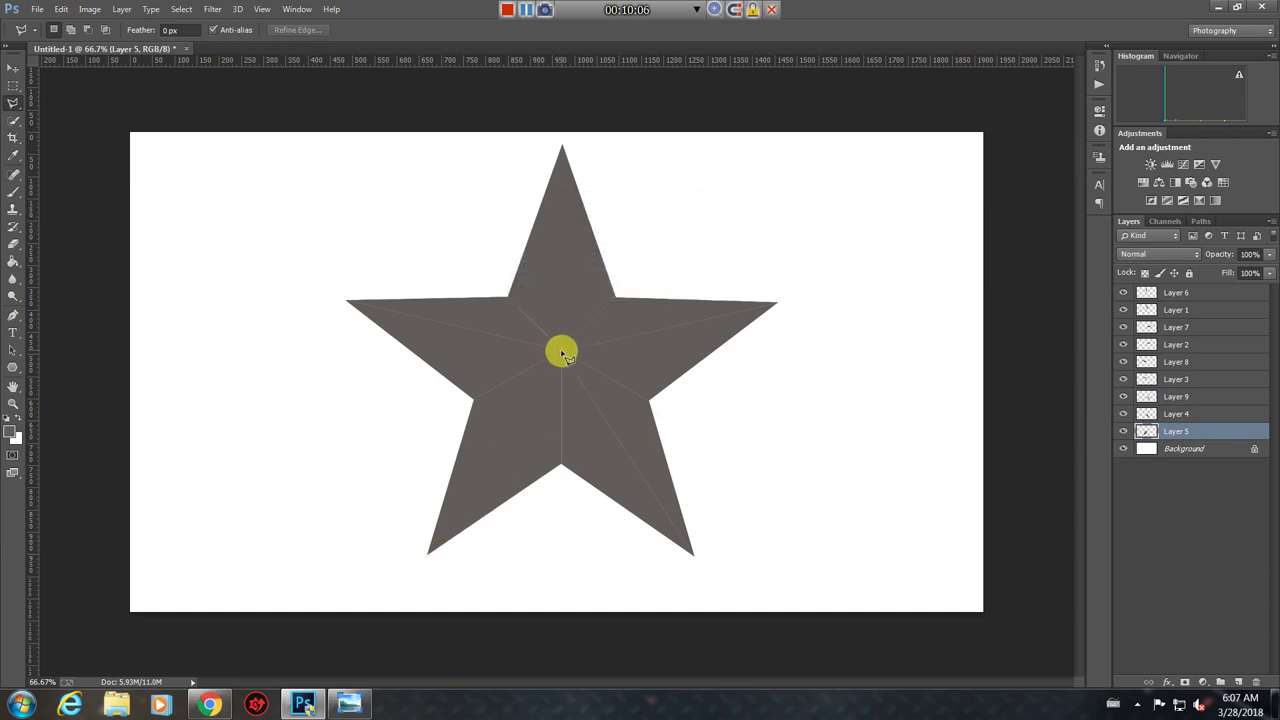
# Lasso the inner half of the lower-left leg from the centre and copy it to Layer 10
pyautogui.click(561, 355)
pyautogui.click(428, 553)
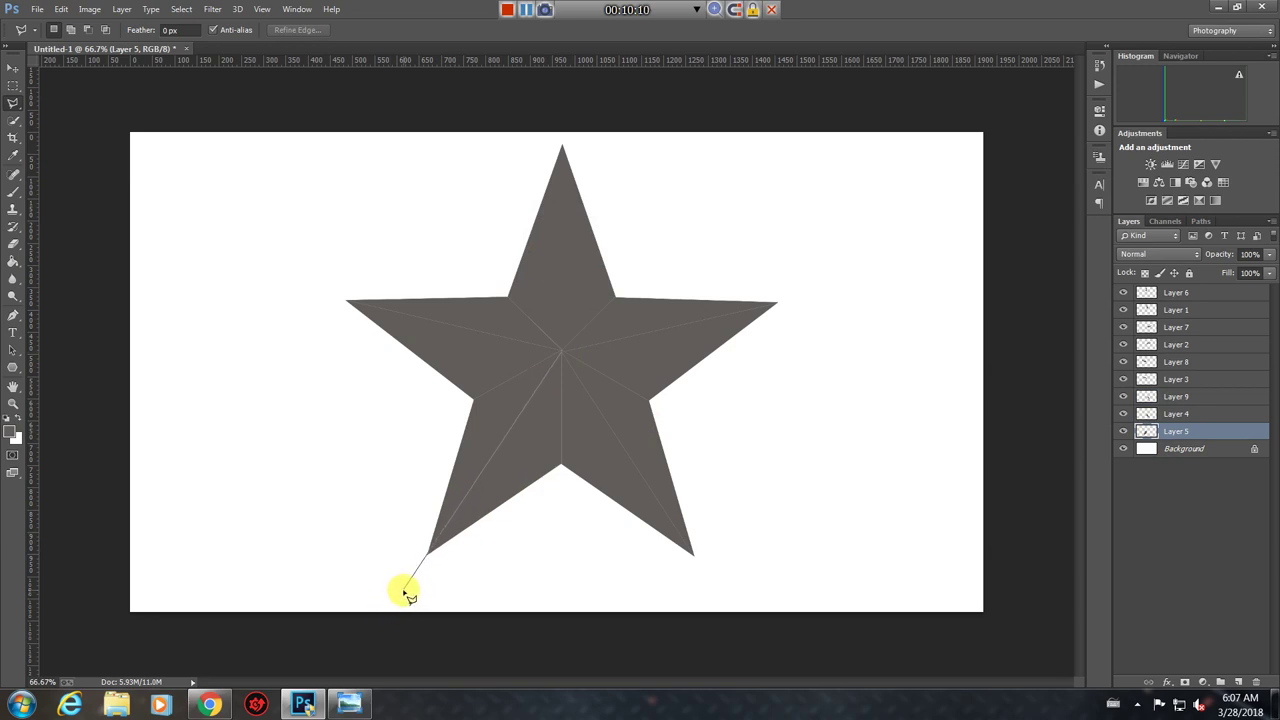
pyautogui.click(405, 588)
pyautogui.click(569, 497)
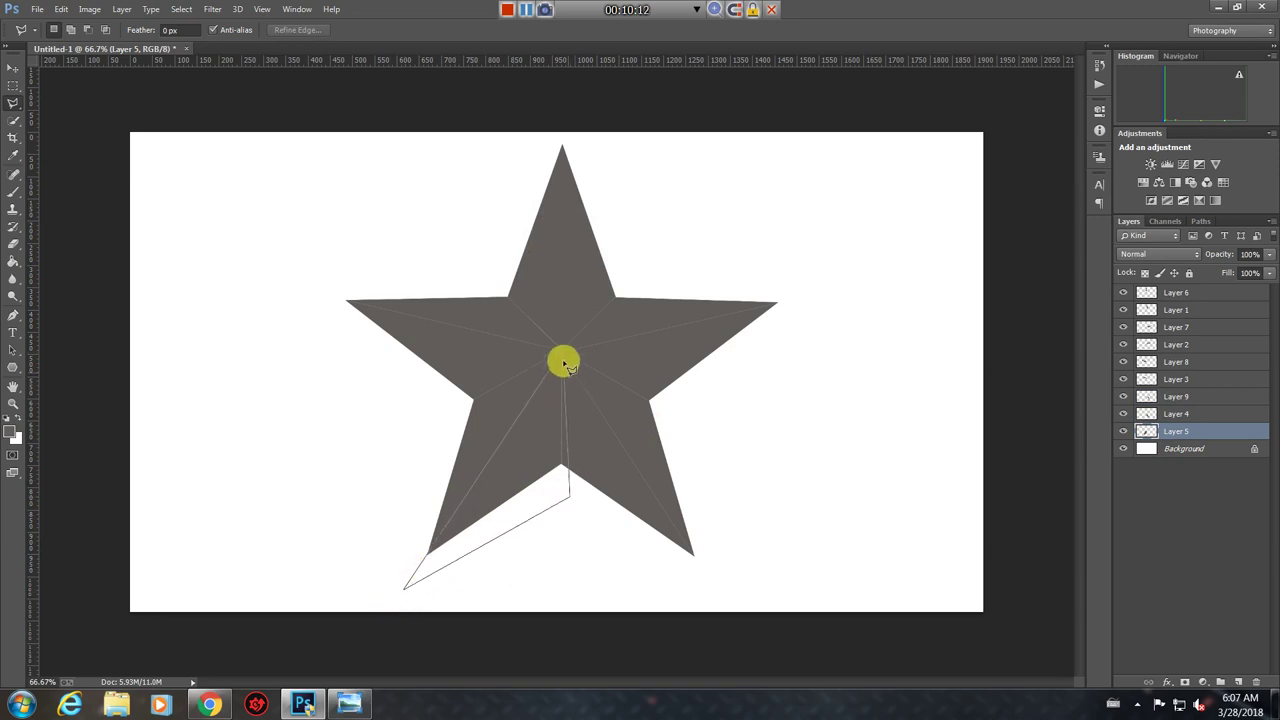
pyautogui.click(563, 355)
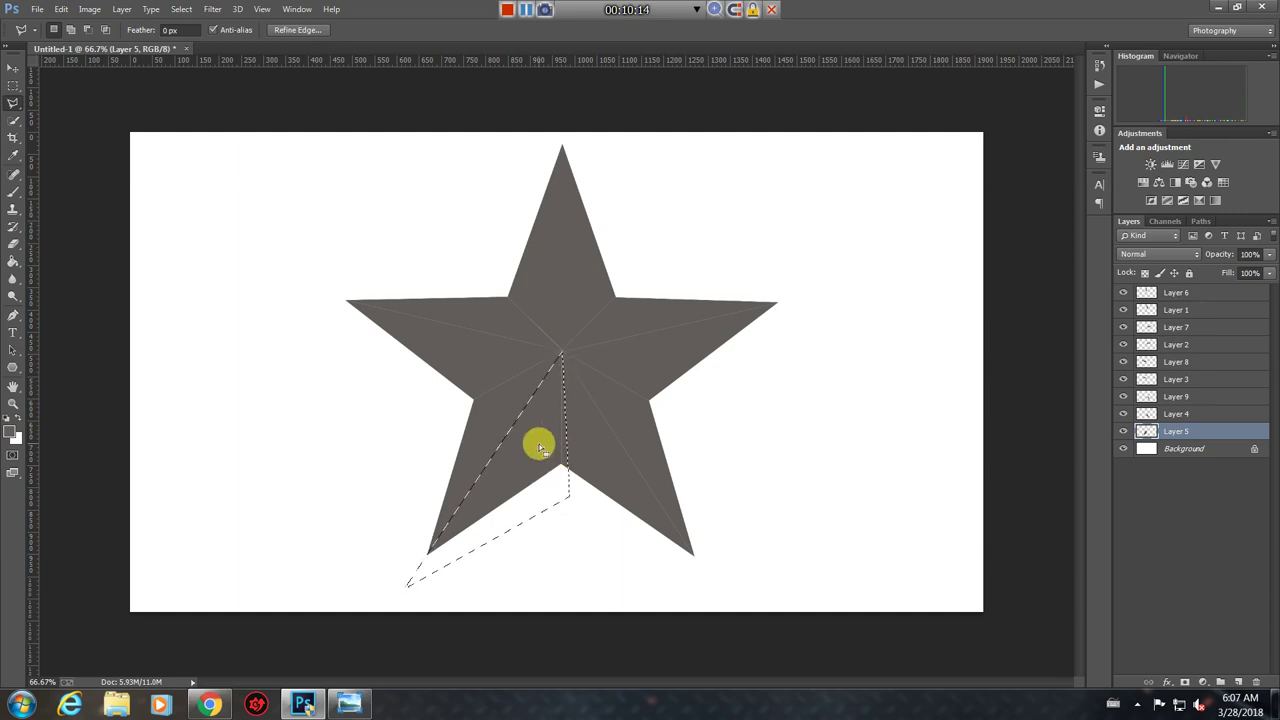
pyautogui.hotkey('ctrl', 'j')
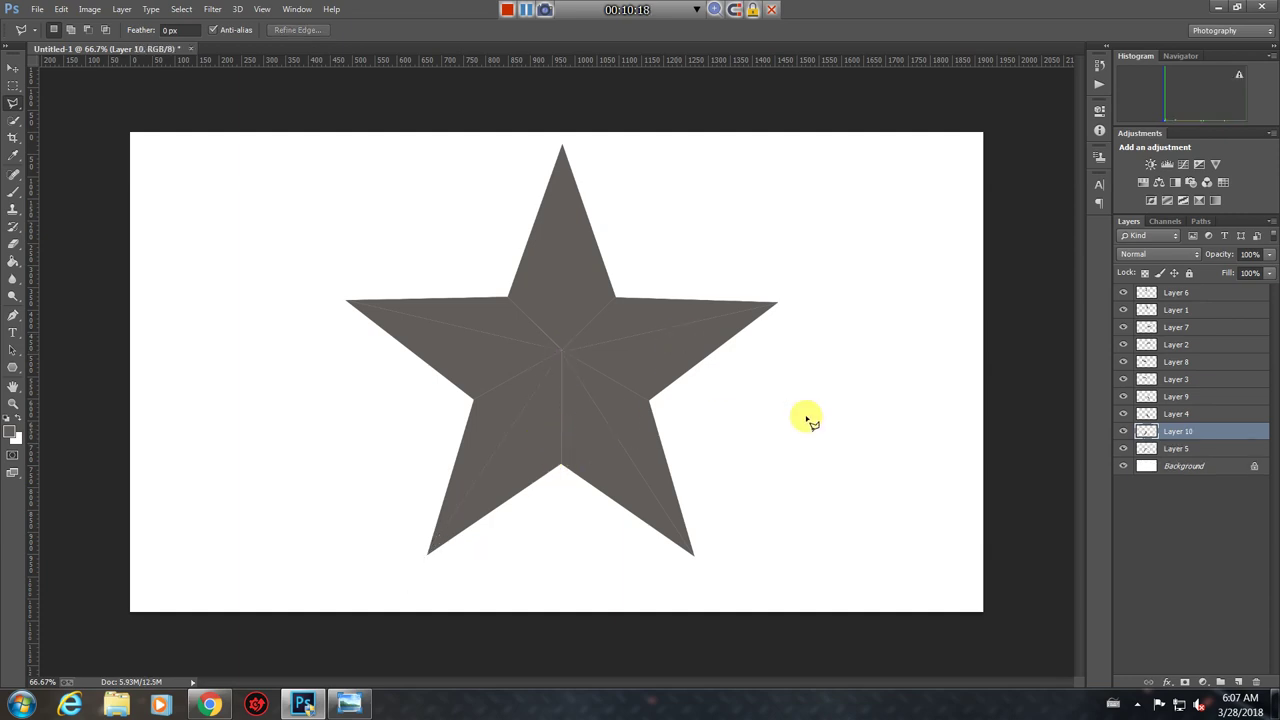
pyautogui.click(1228, 449)
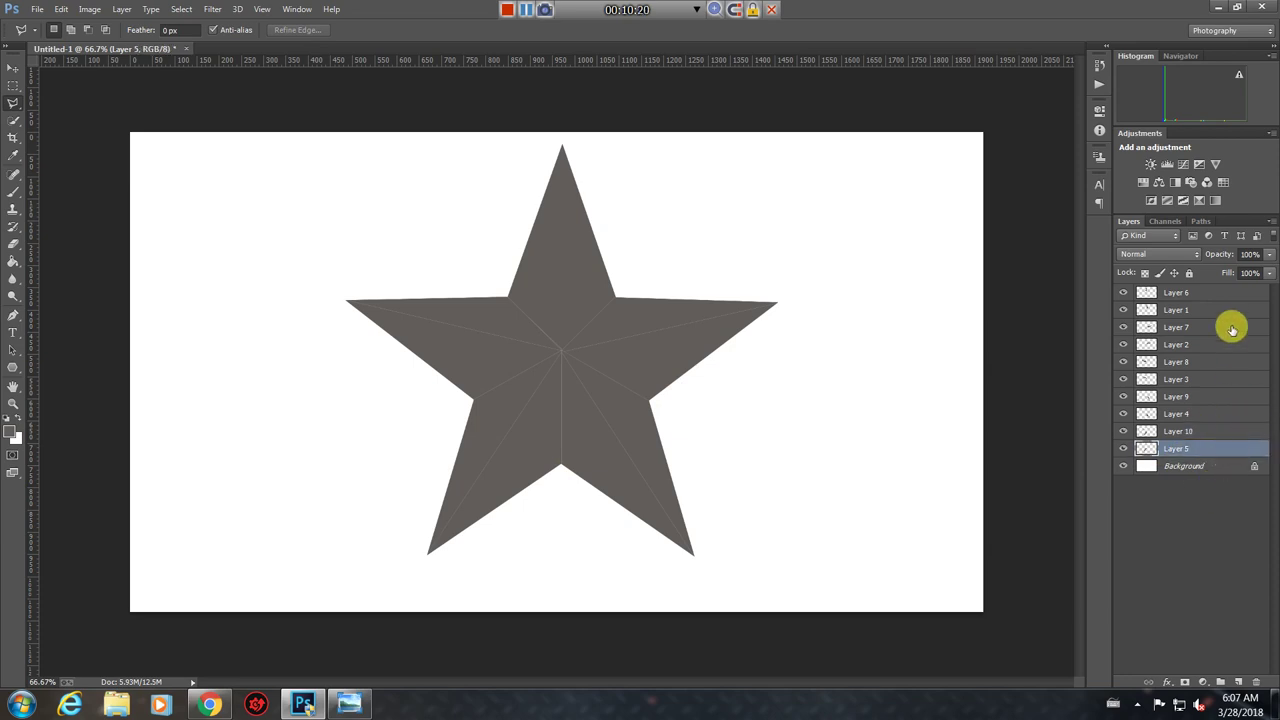
# Scale all ten star facet layers to about 92% × 88% and shift the star slightly left and down
pyautogui.keyDown('shift'); pyautogui.click(1229, 291); pyautogui.keyUp('shift')
pyautogui.click(13, 68)
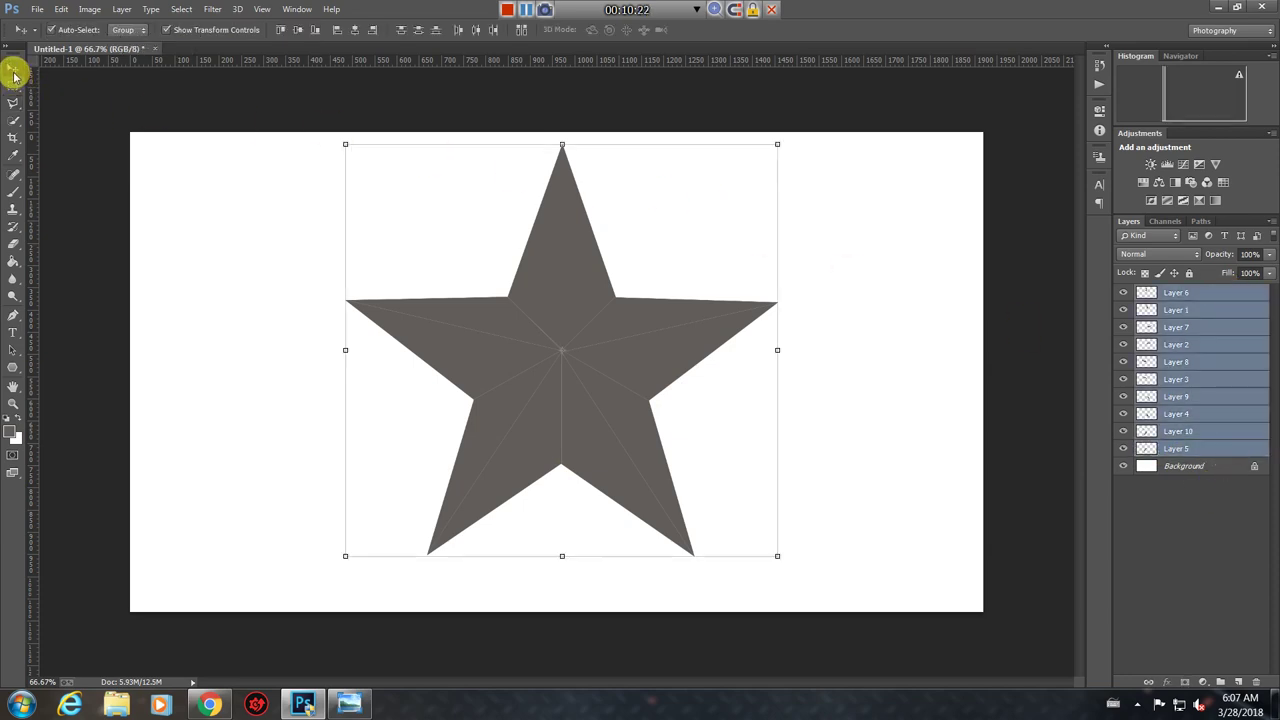
pyautogui.moveTo(779, 556)
pyautogui.mouseDown()
pyautogui.moveTo(836, 537)
pyautogui.moveTo(773, 510)
pyautogui.moveTo(908, 568)
pyautogui.moveTo(904, 599)
pyautogui.moveTo(771, 549)
pyautogui.moveTo(743, 507)
pyautogui.mouseUp()
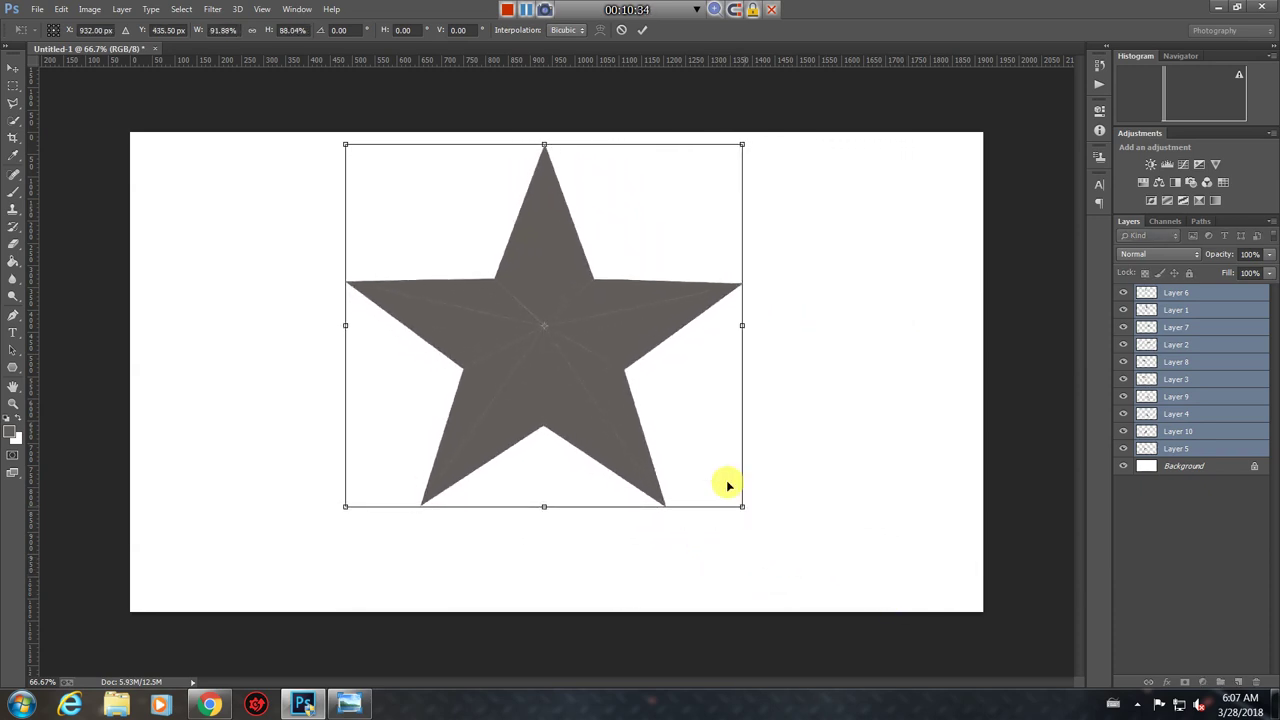
pyautogui.moveTo(531, 397); pyautogui.dragTo(519, 417)
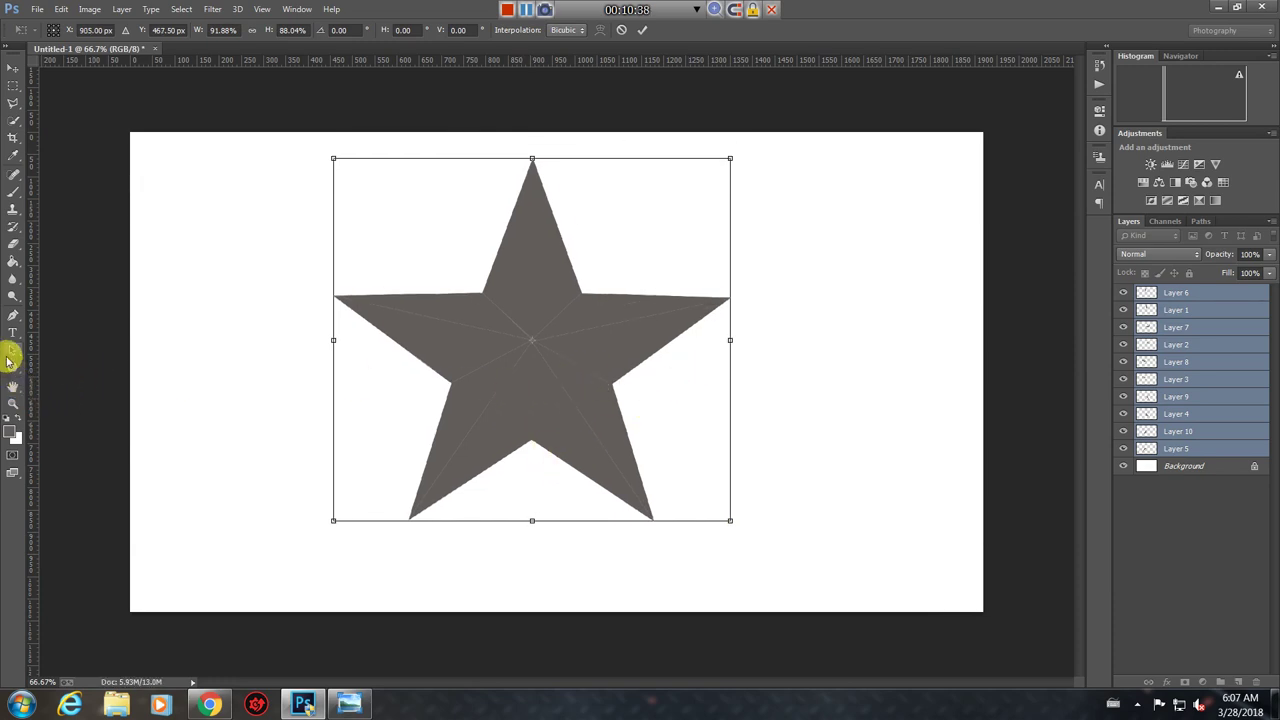
pyautogui.click(13, 350)
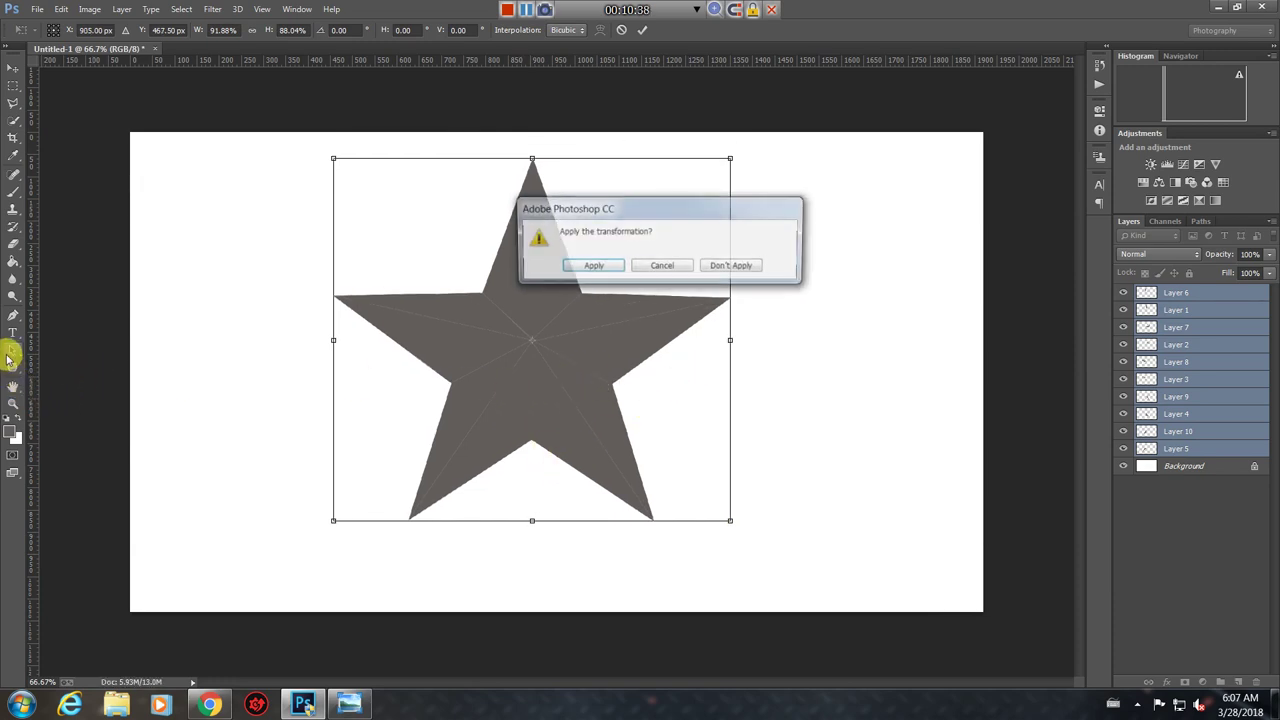
pyautogui.click(590, 266)
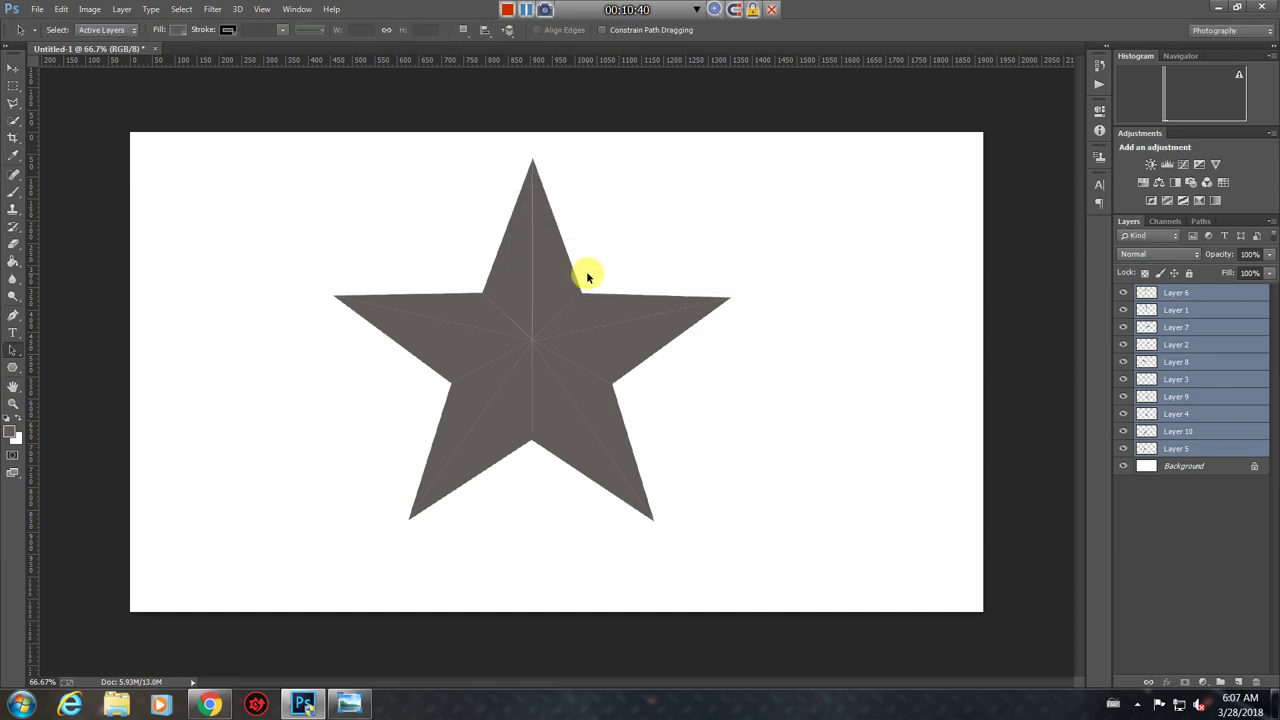
# Select Layer 6 on its own, briefly hiding it to identify its star facet
pyautogui.click(1221, 449)
pyautogui.click(1190, 293)
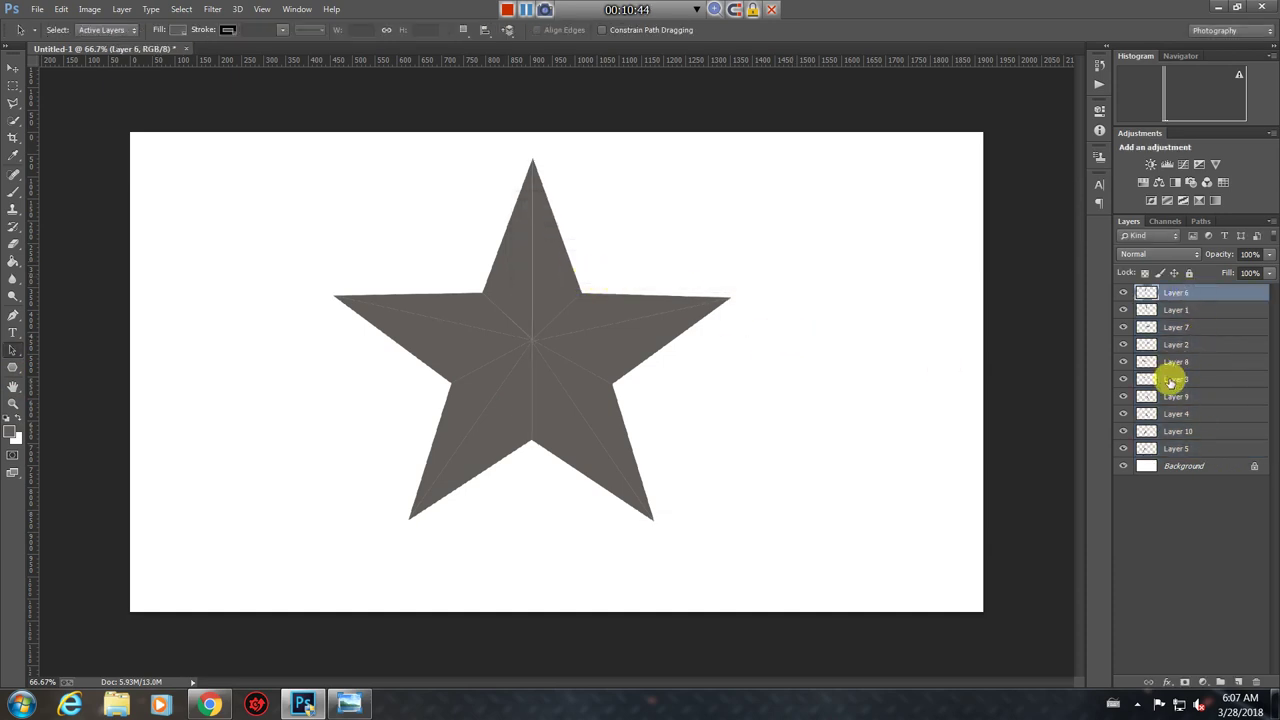
pyautogui.click(1168, 310)
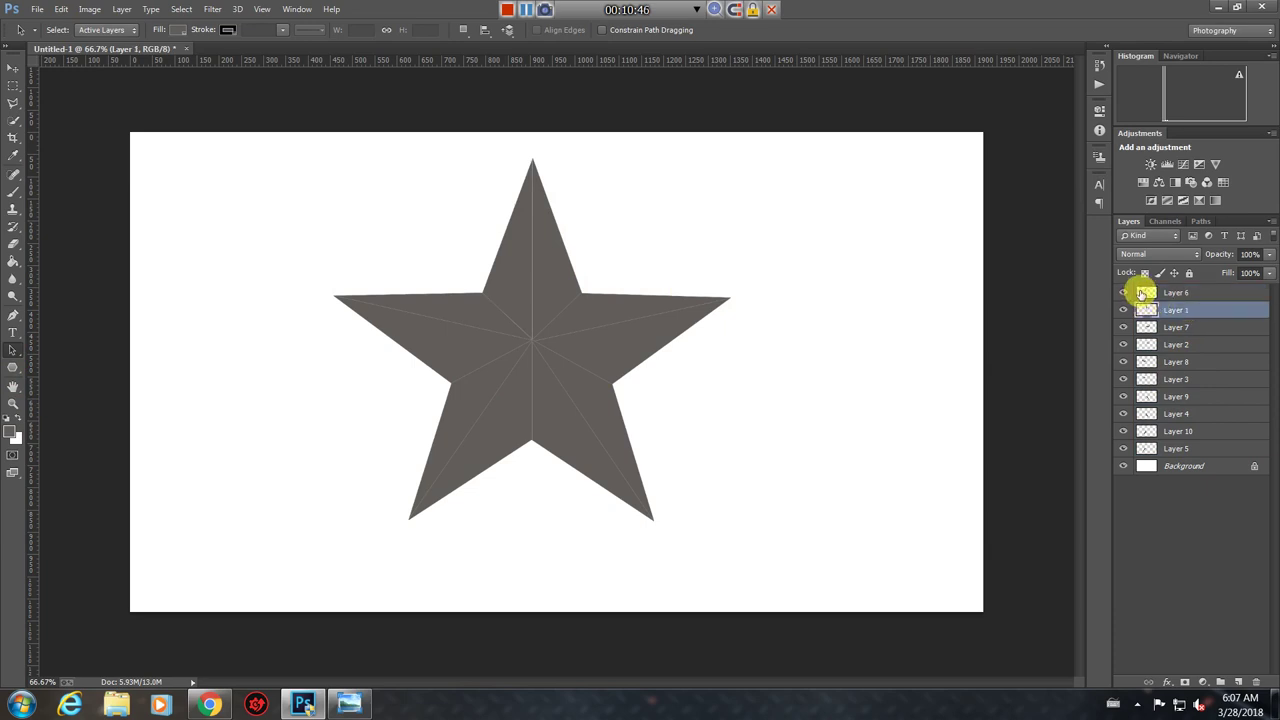
pyautogui.click(1150, 291)
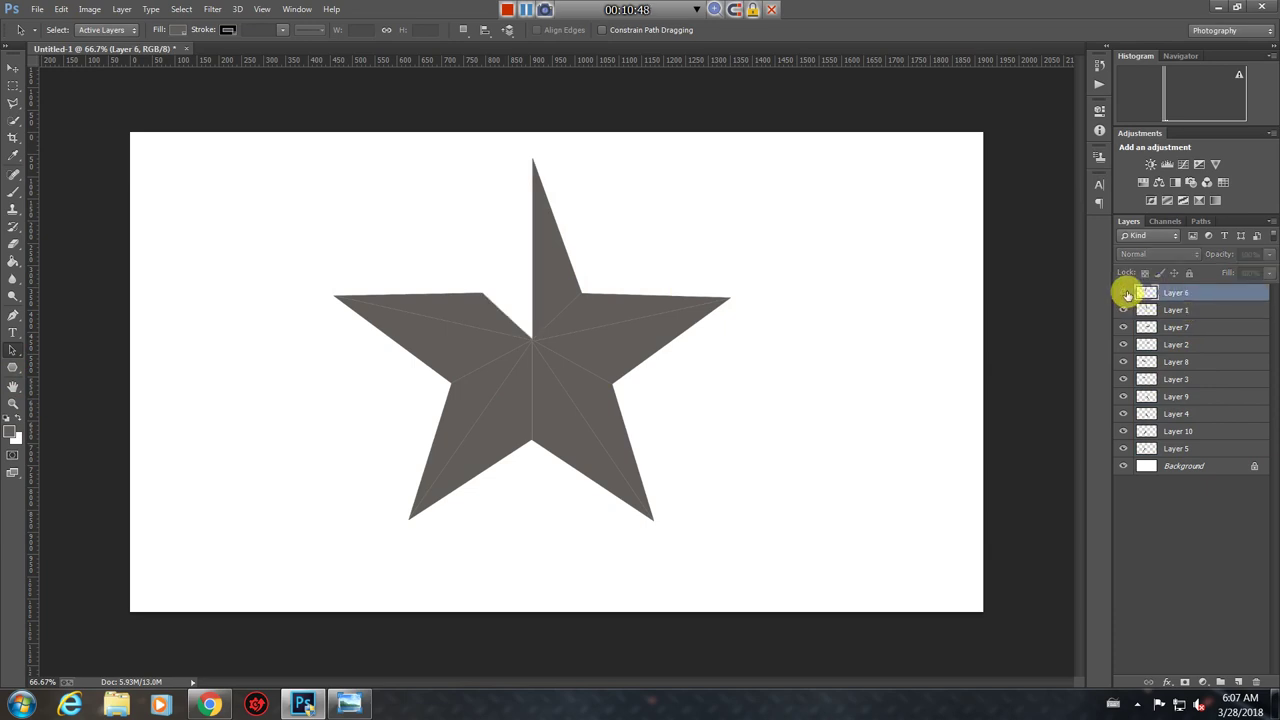
pyautogui.click(1123, 292)
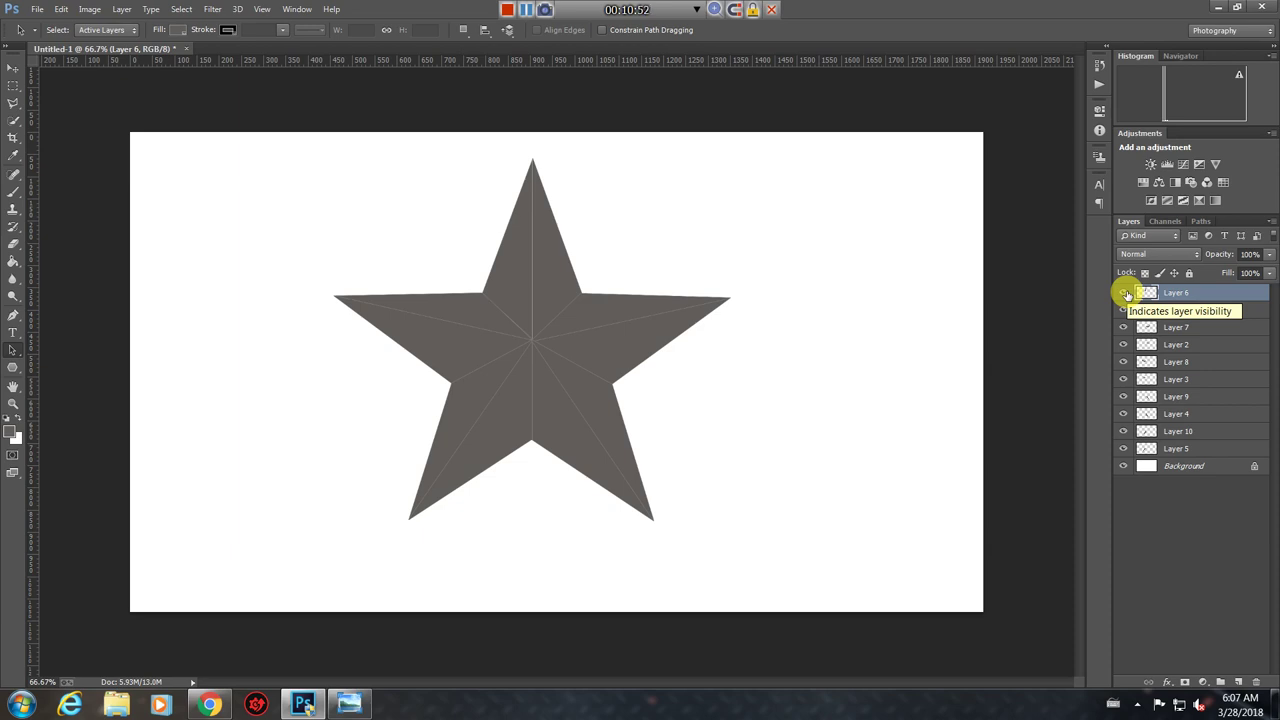
# Bring up the foreground Color Picker, closing and reopening it once
pyautogui.click(12, 432)
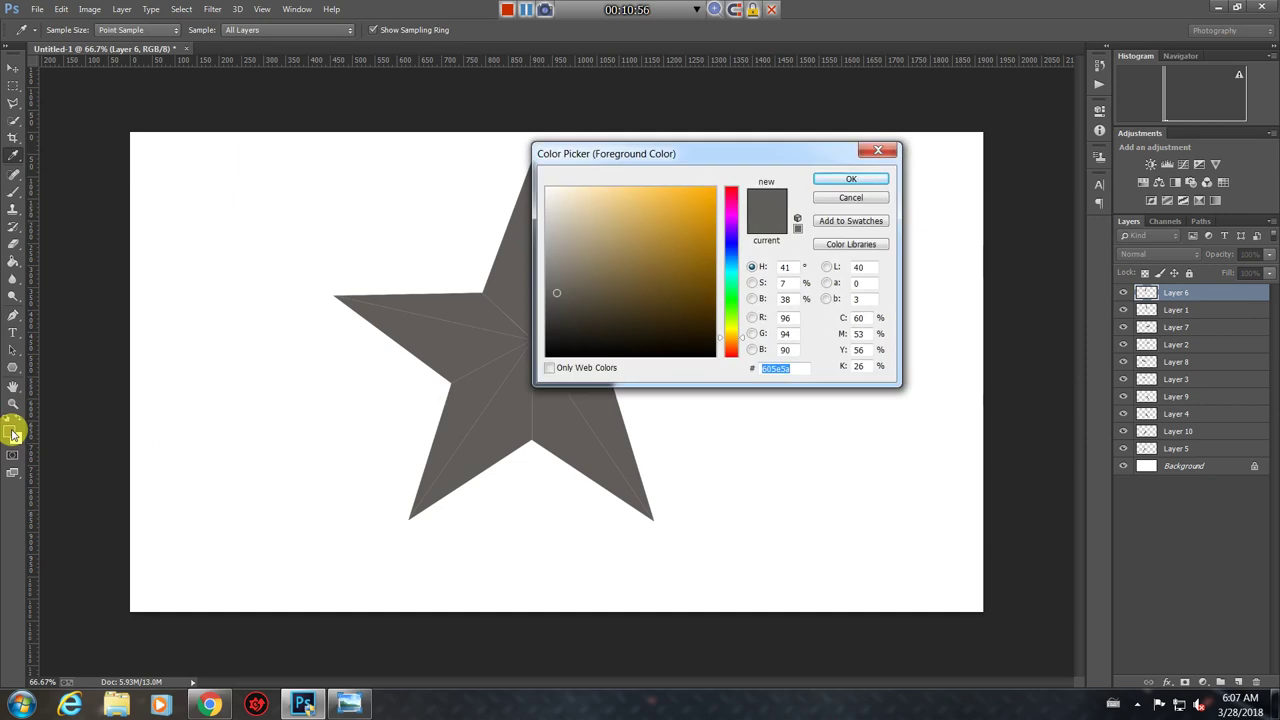
pyautogui.click(842, 199)
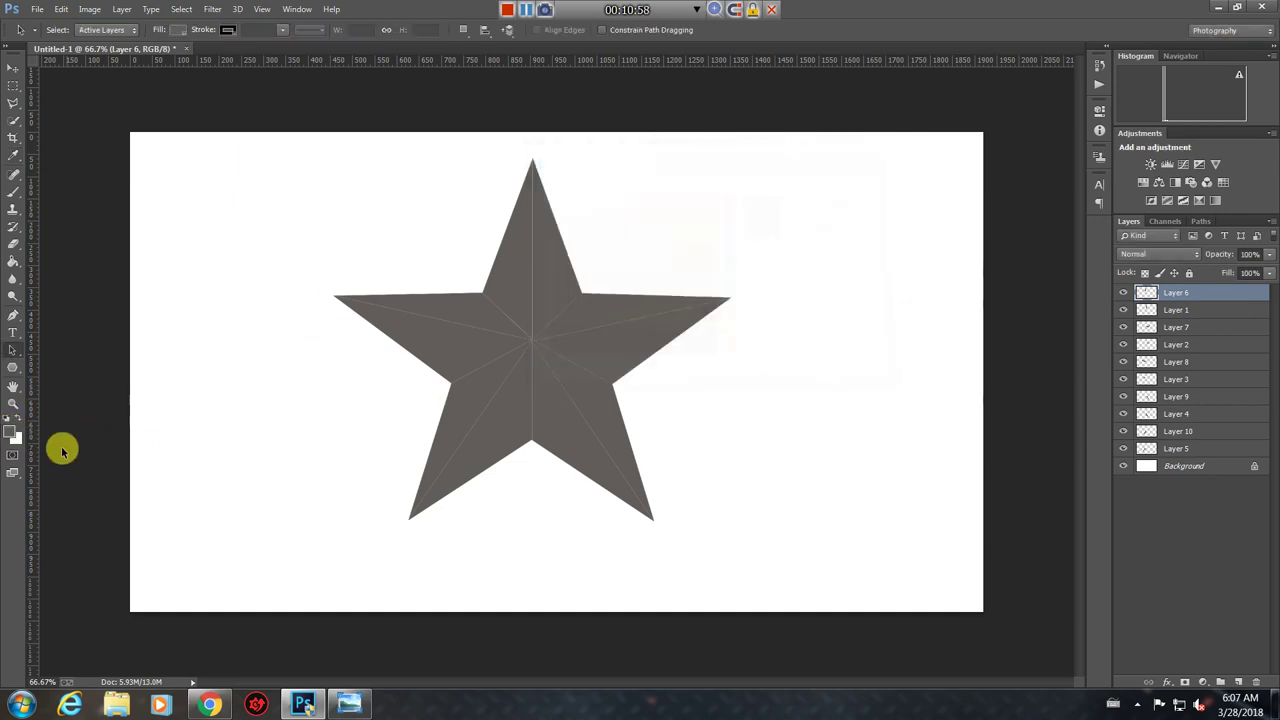
pyautogui.click(12, 433)
# Set the foreground to bright green #2ead07 and fill the top point's left facet with it
pyautogui.moveTo(741, 154)
pyautogui.mouseDown()
pyautogui.moveTo(1046, 171)
pyautogui.moveTo(980, 177)
pyautogui.moveTo(970, 129)
pyautogui.mouseUp()
pyautogui.click(975, 281)
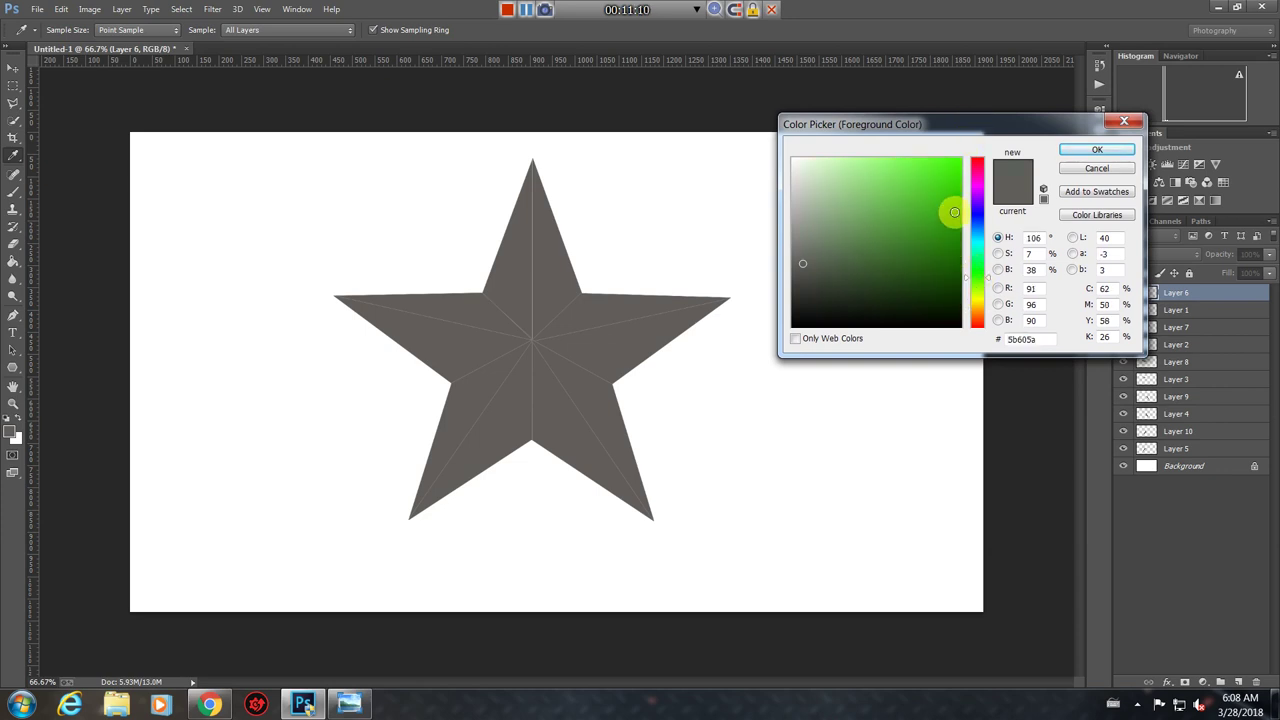
pyautogui.moveTo(954, 212); pyautogui.dragTo(954, 207)
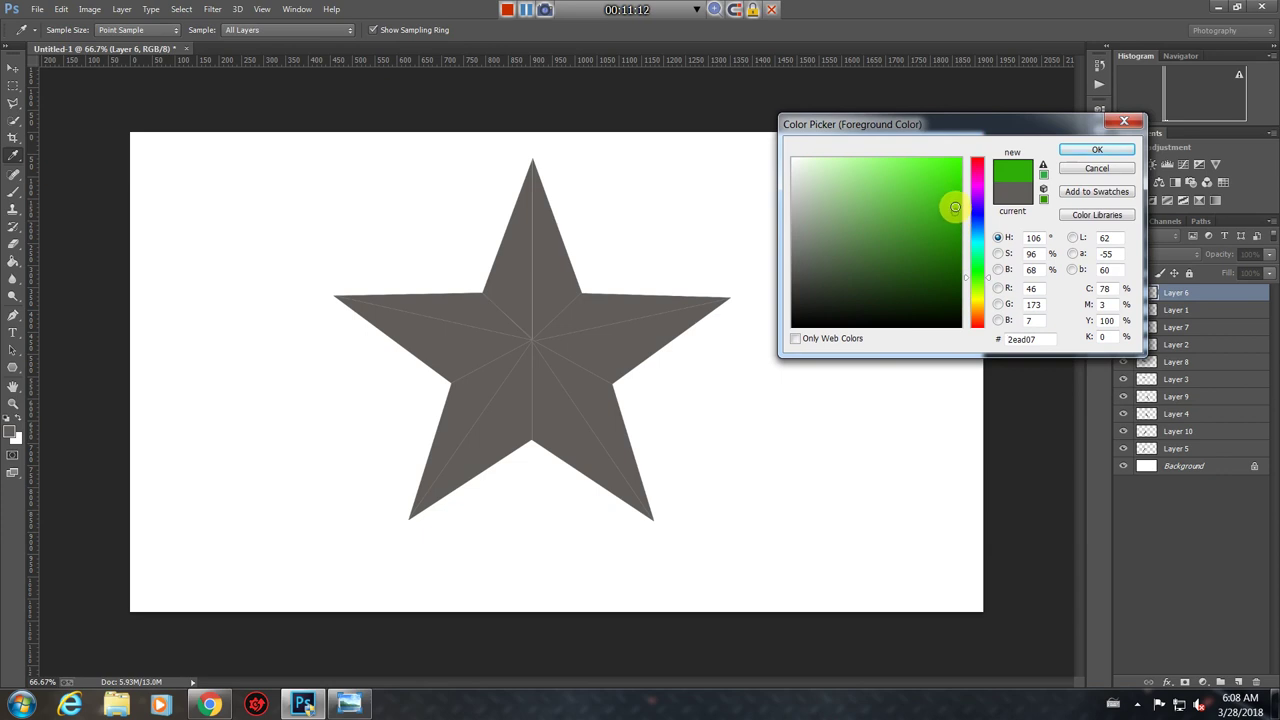
pyautogui.click(1078, 150)
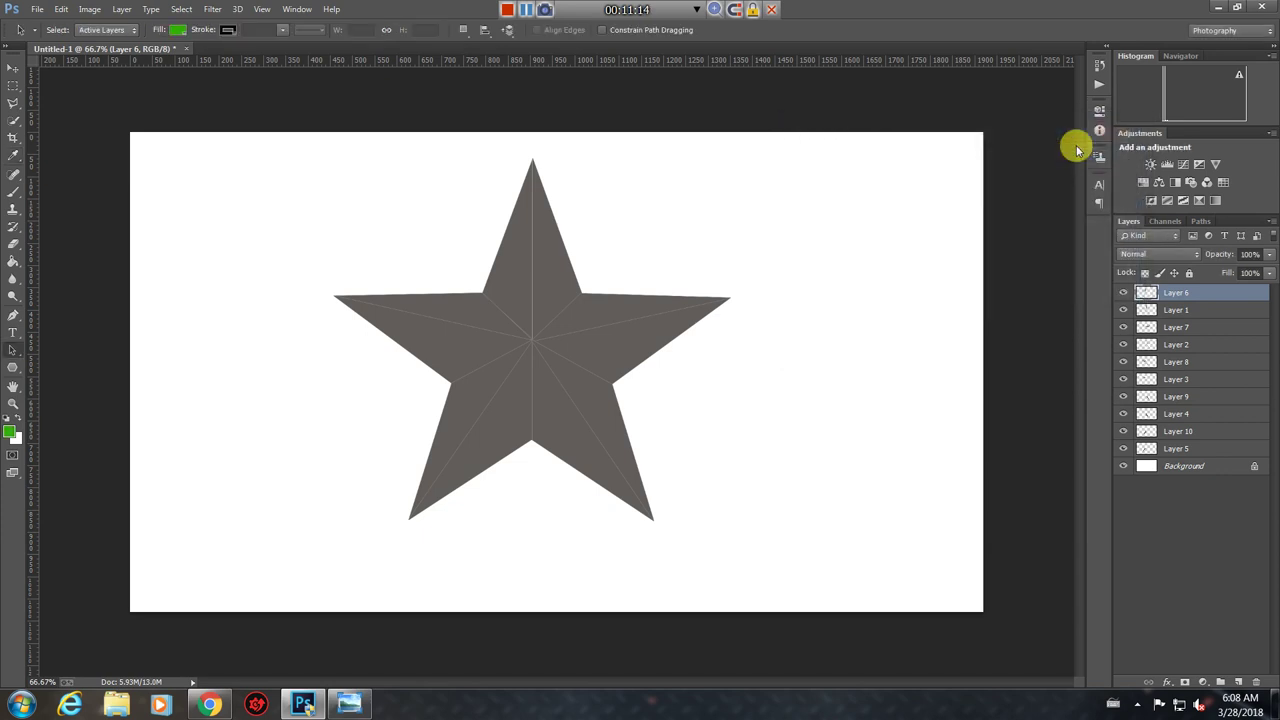
pyautogui.click(12, 264)
pyautogui.click(513, 251)
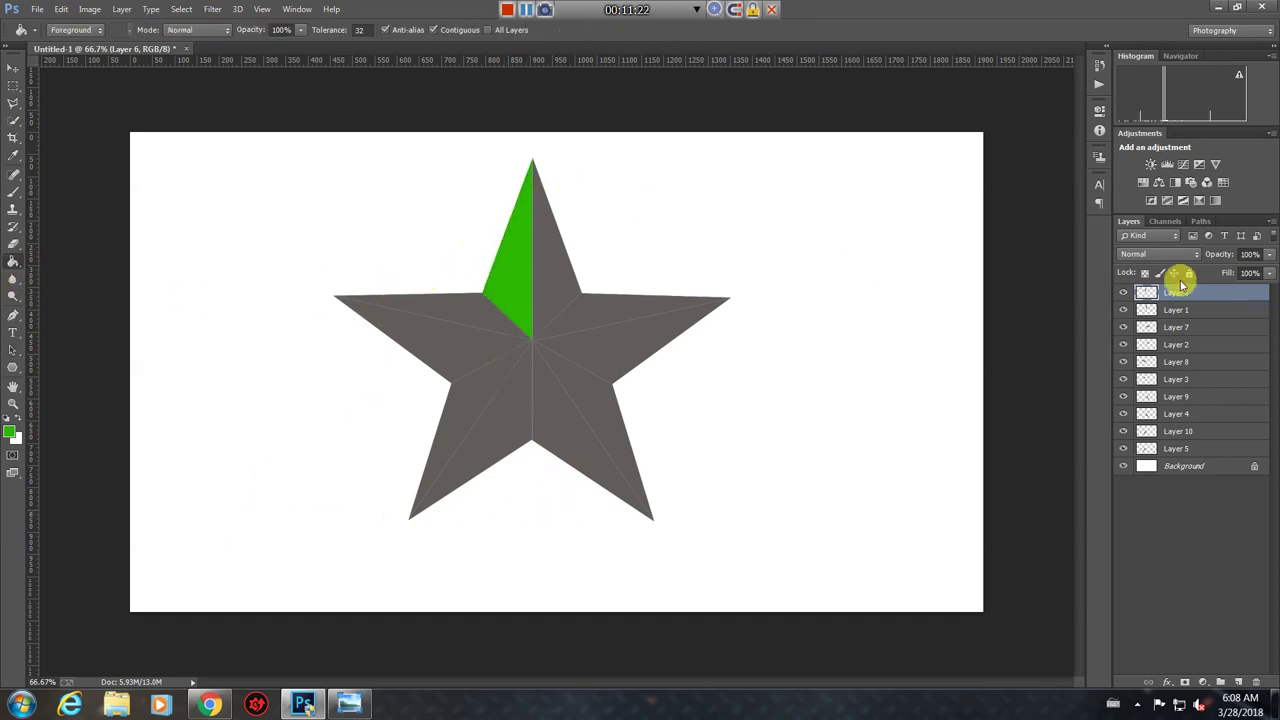
# On Layer 1, fill the top point's right facet with darker green #1e7702
pyautogui.click(1170, 311)
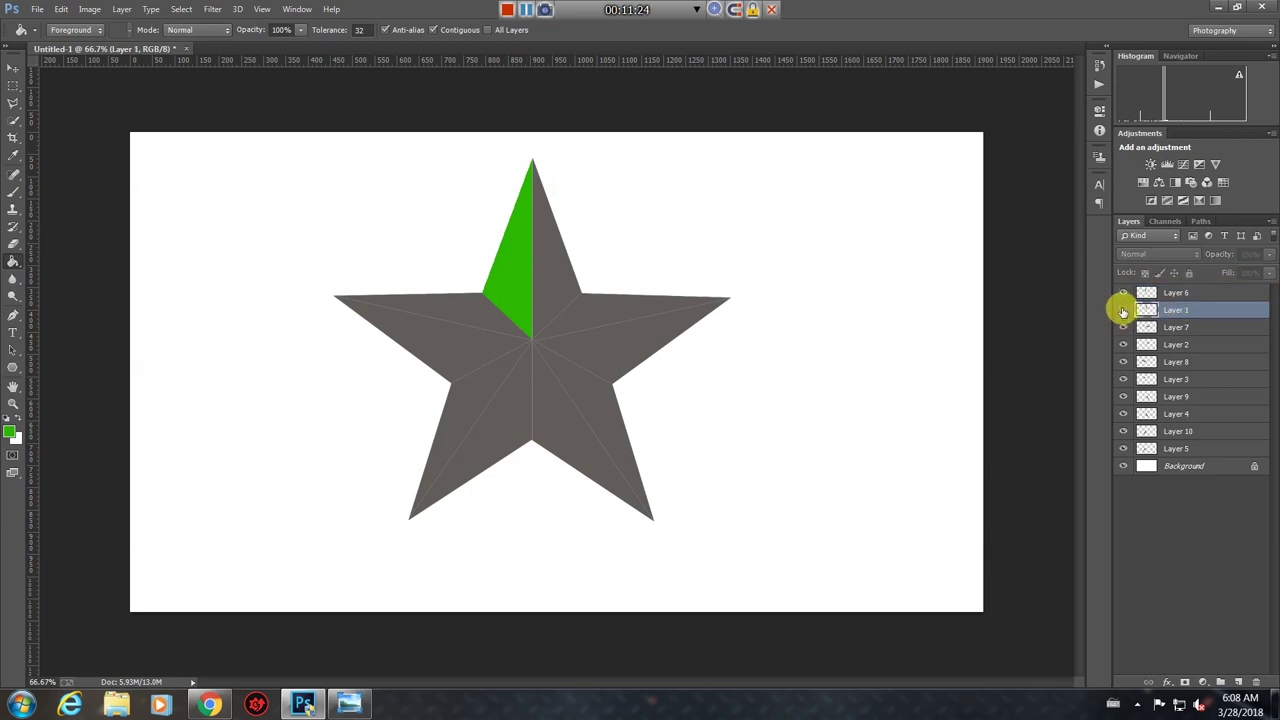
pyautogui.click(1123, 312)
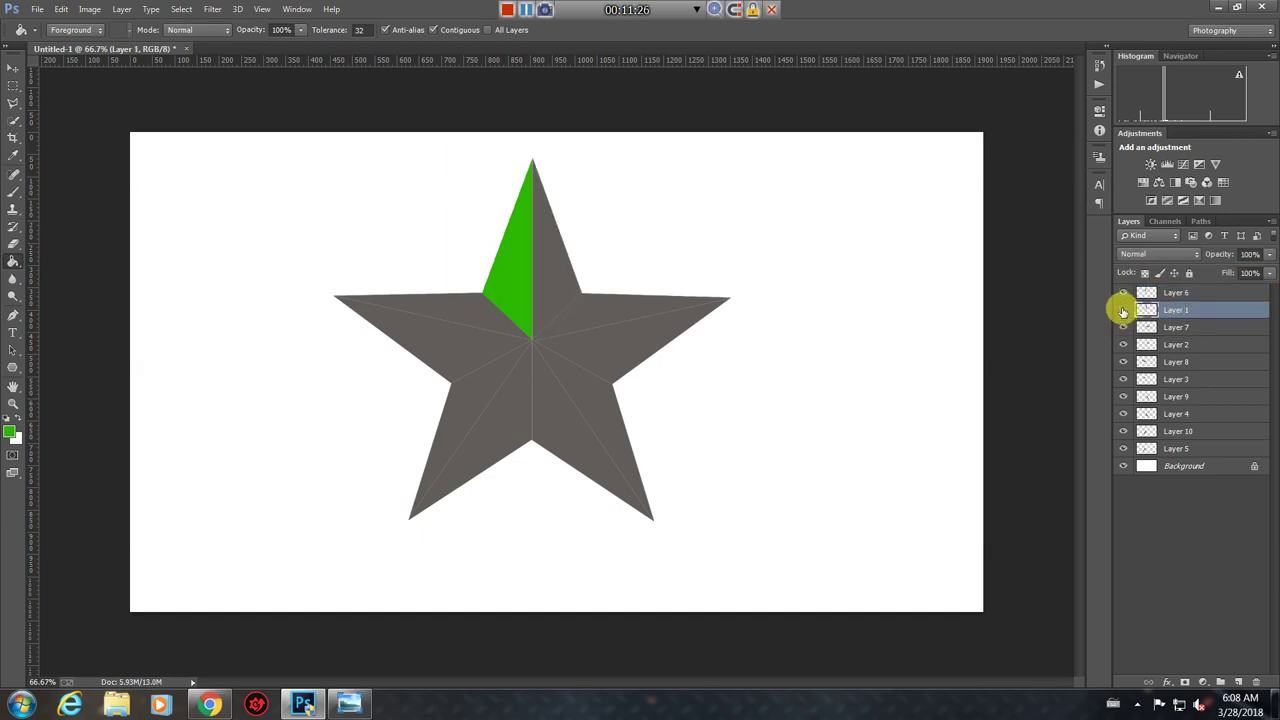
pyautogui.click(1123, 312)
pyautogui.click(1123, 312)
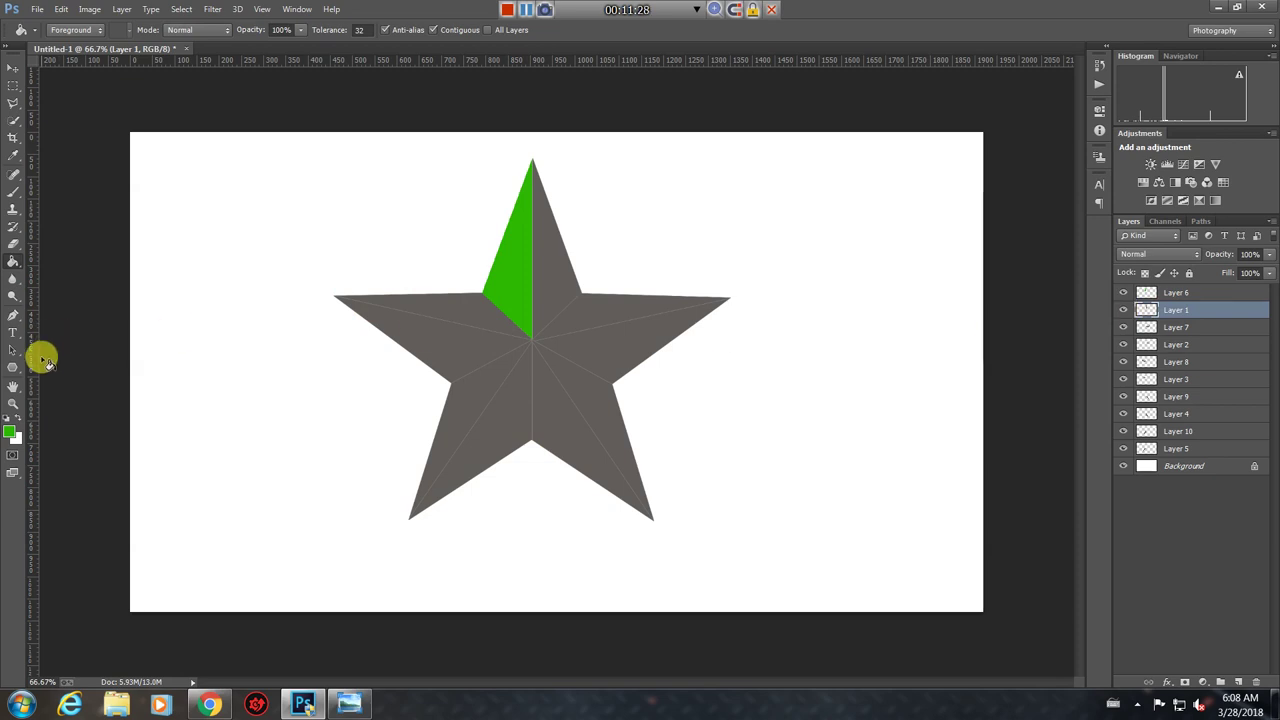
pyautogui.click(548, 238)
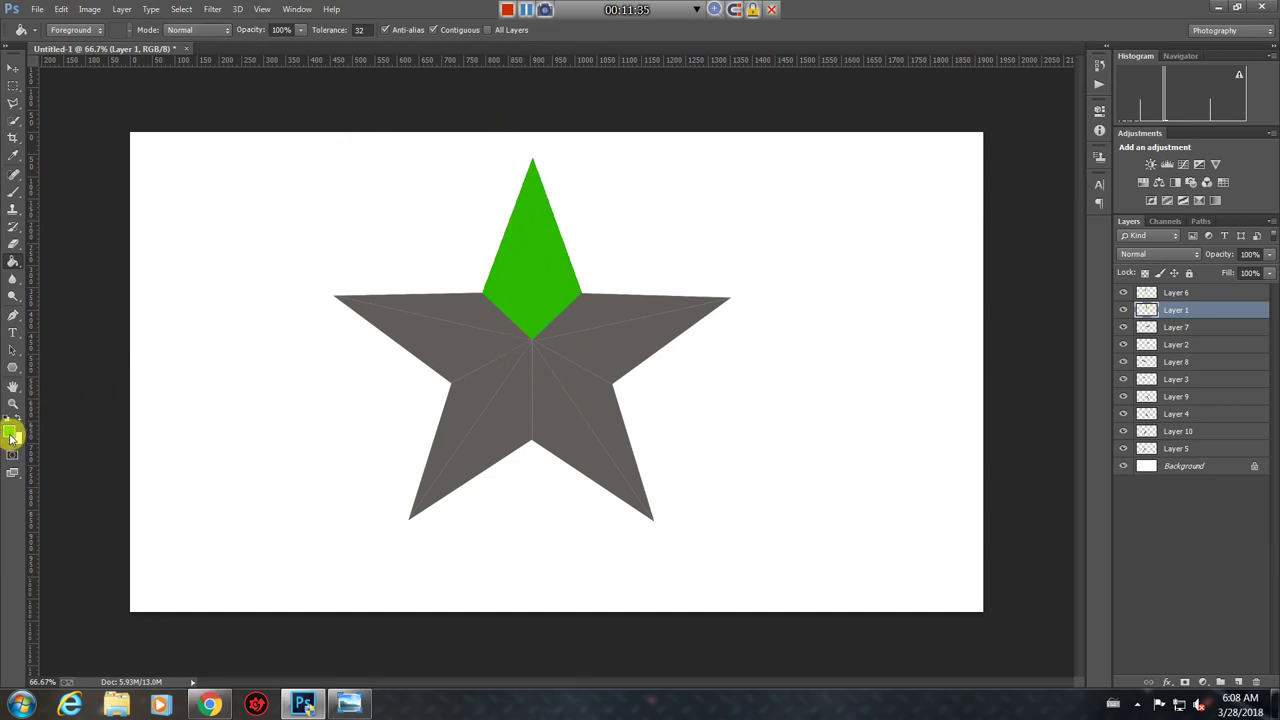
pyautogui.click(12, 434)
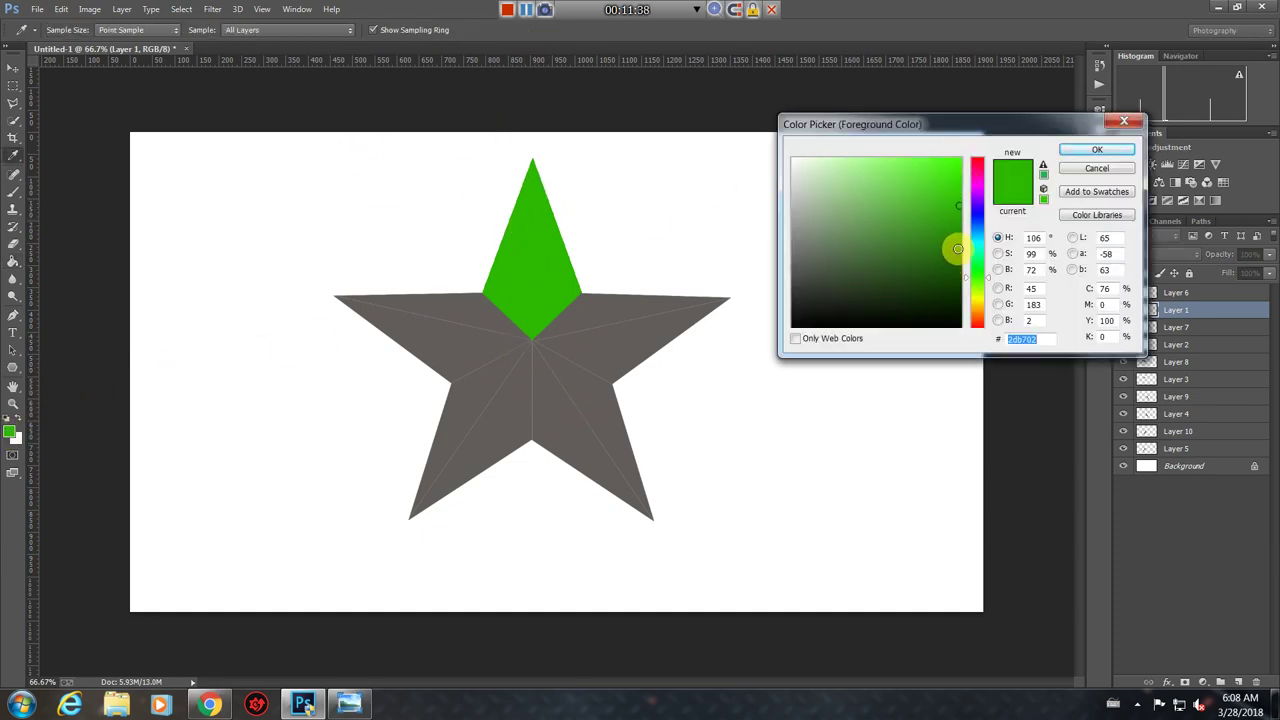
pyautogui.write('1e7702')
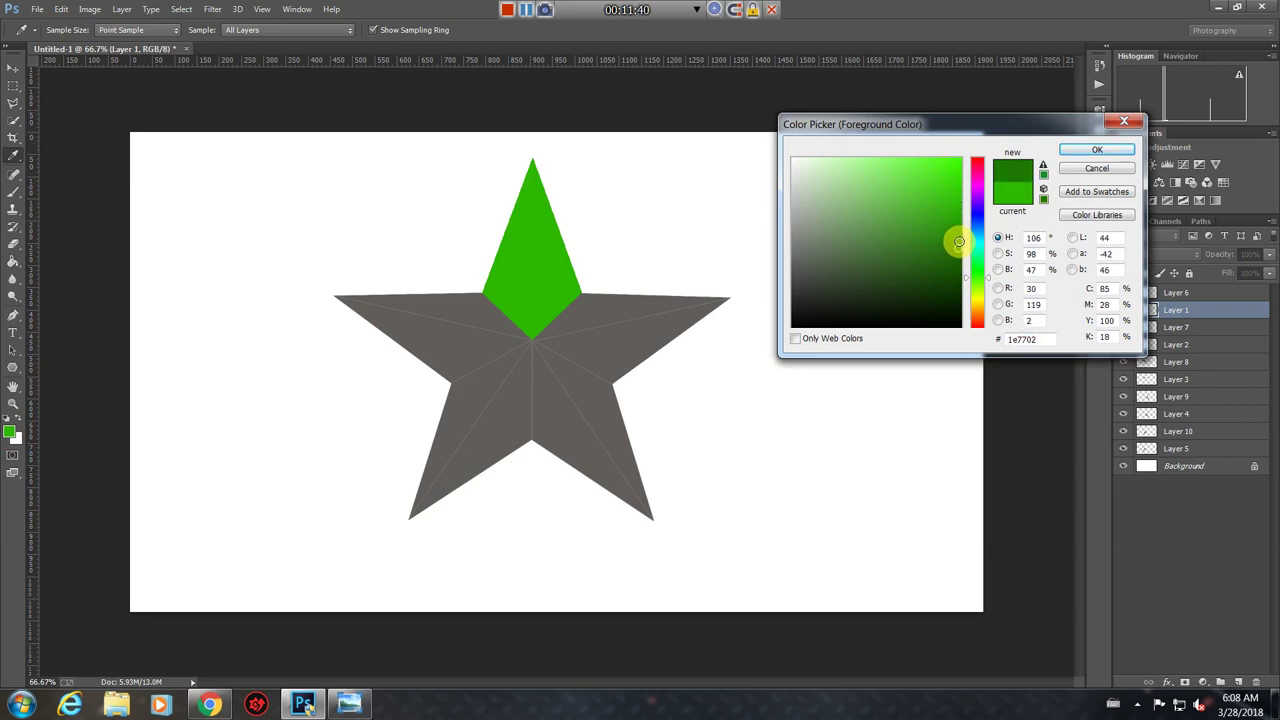
pyautogui.click(1094, 152)
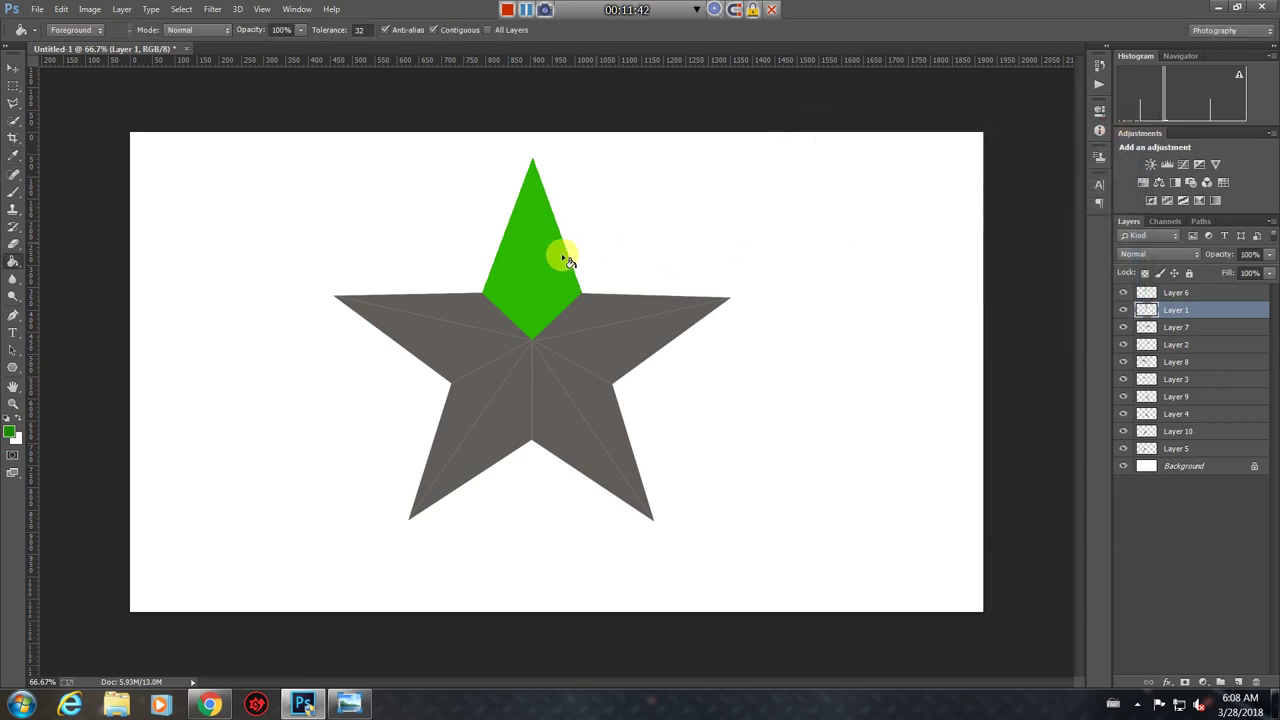
pyautogui.click(556, 255)
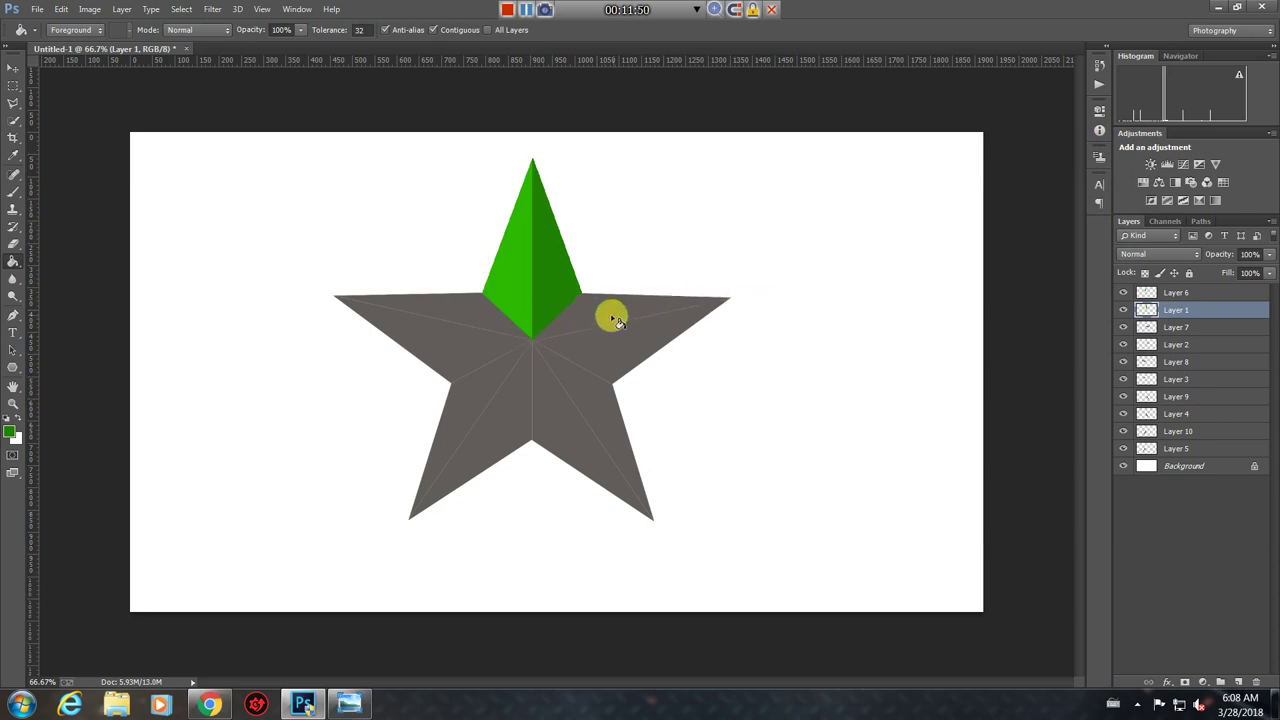
# Identify the facets on Layers 7 and 2 by briefly hiding each layer
pyautogui.click(1146, 329)
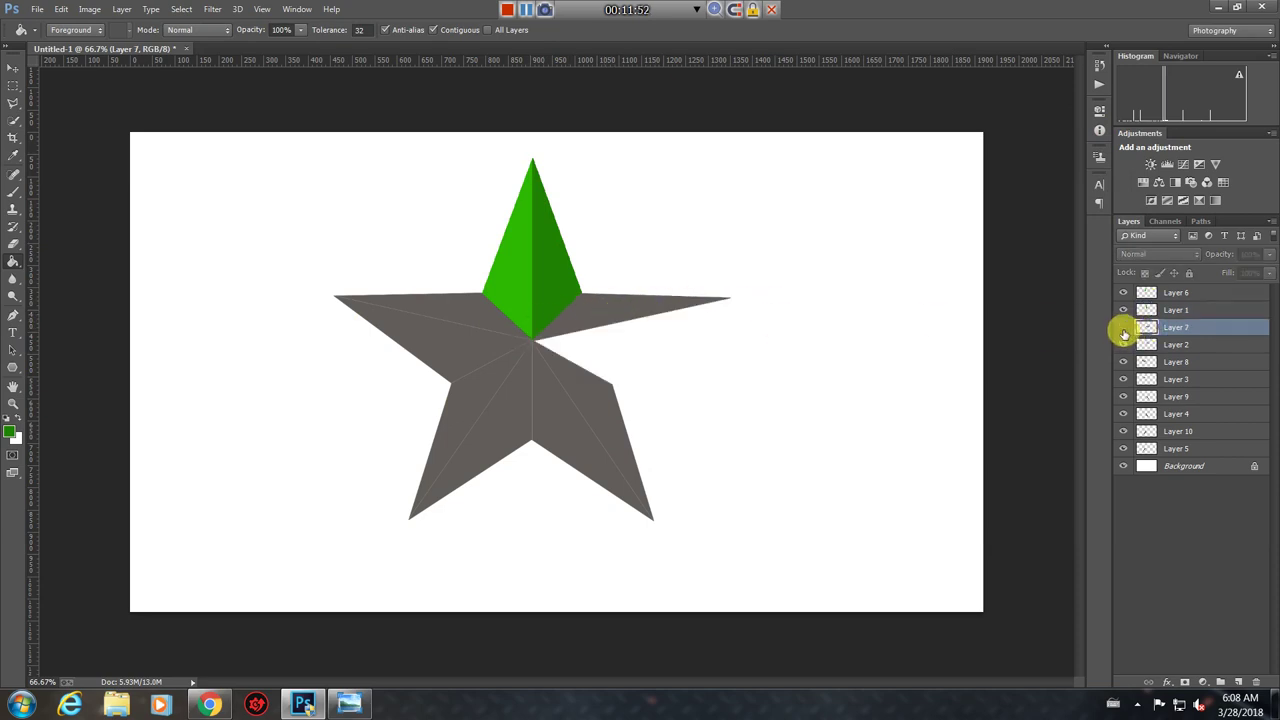
pyautogui.click(1123, 330)
pyautogui.click(1140, 345)
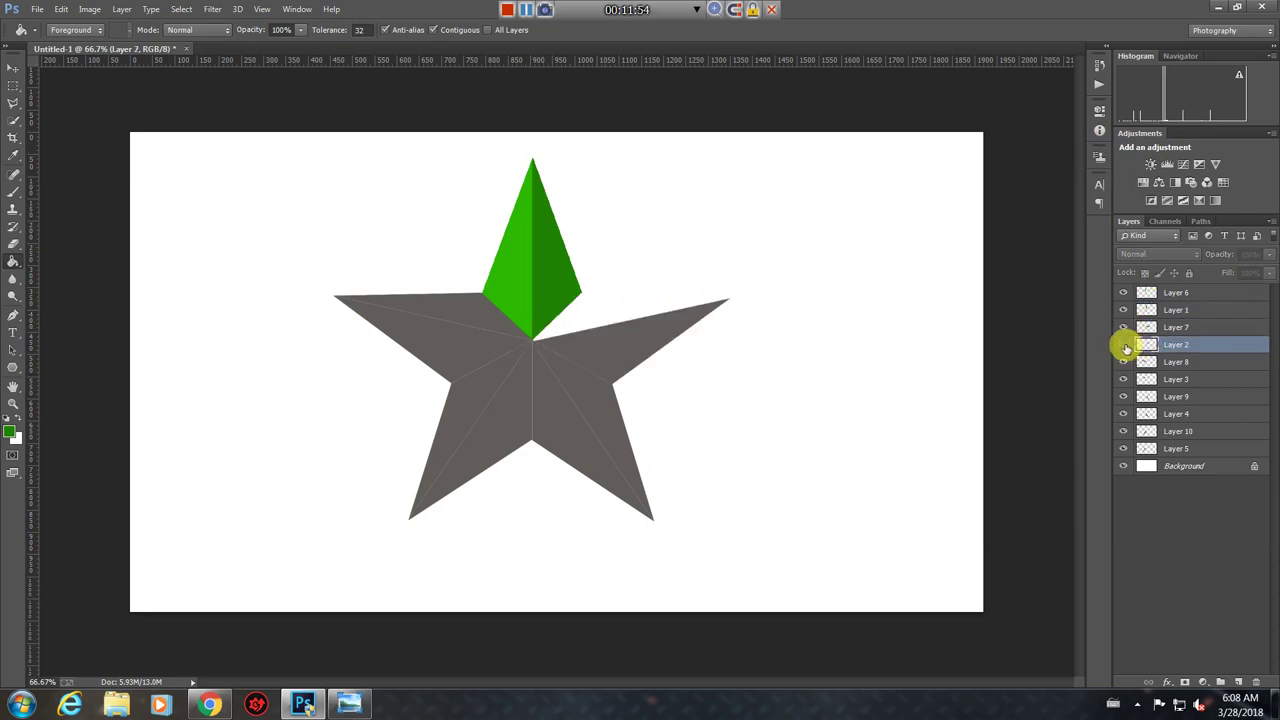
pyautogui.click(1124, 346)
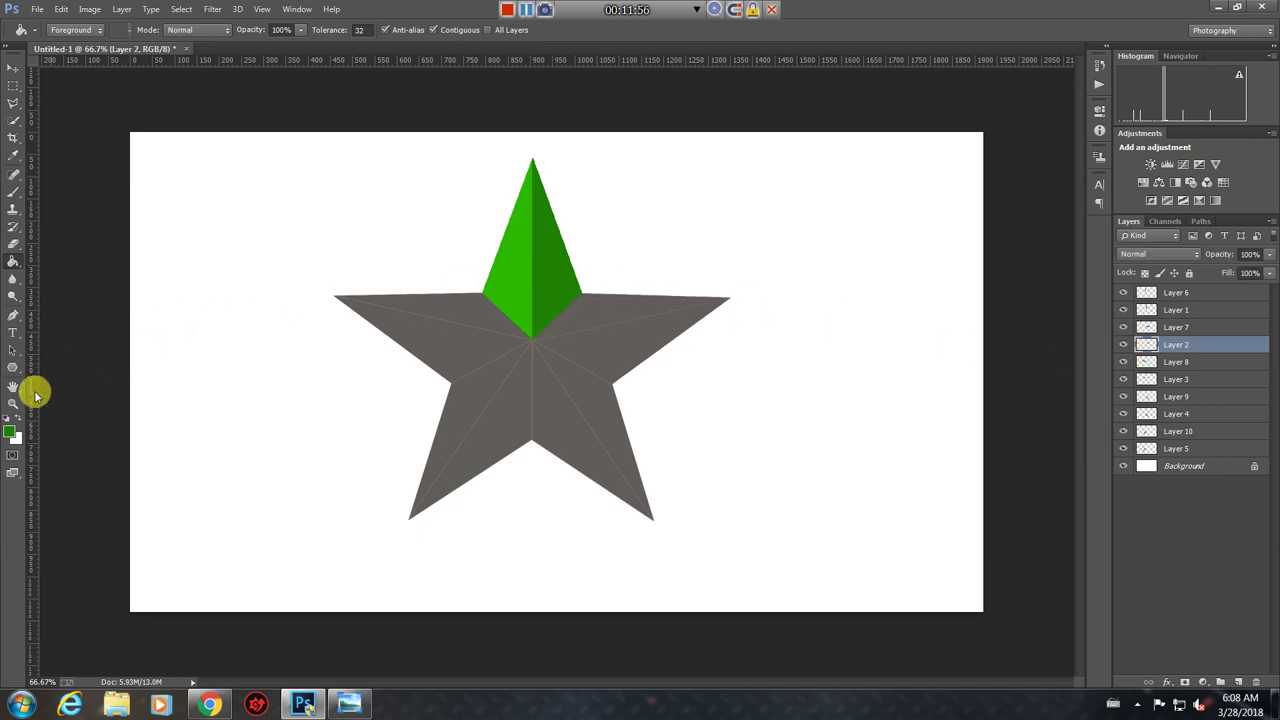
# Sample bright green #2db702 from the top point and fill the right arm's upper facet
pyautogui.click(12, 437)
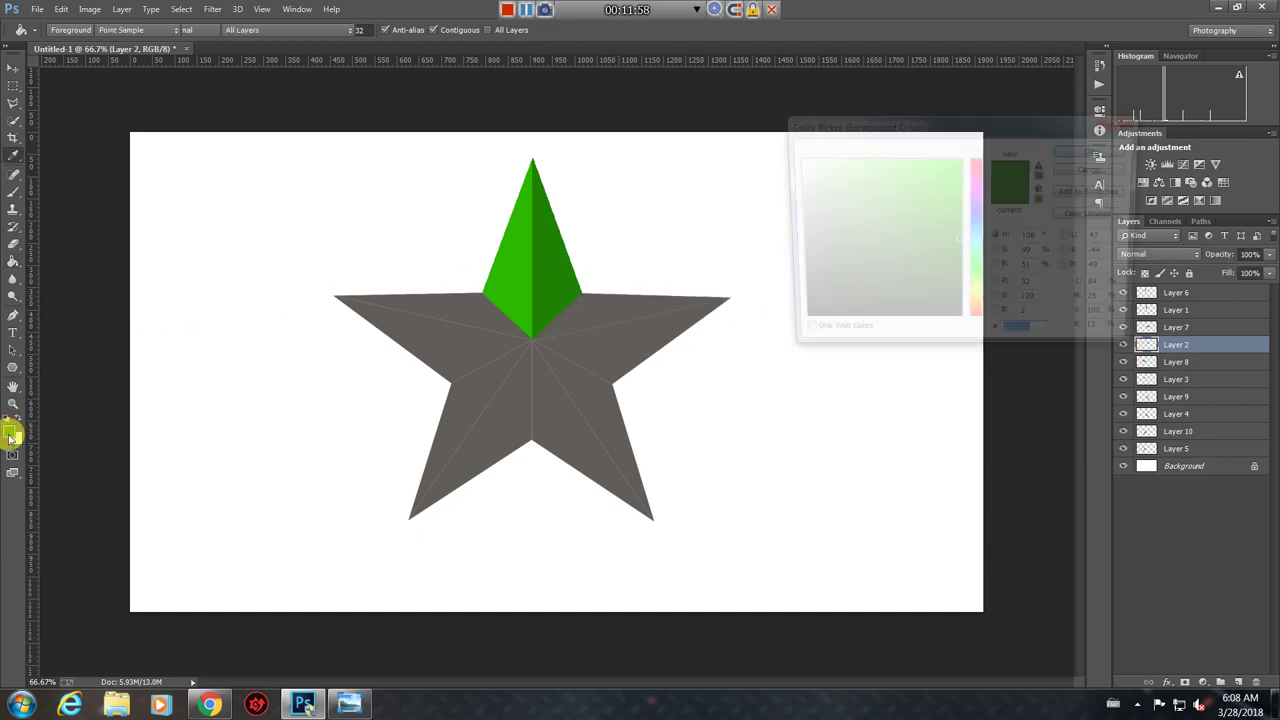
pyautogui.moveTo(943, 122); pyautogui.dragTo(949, 156)
pyautogui.click(528, 258)
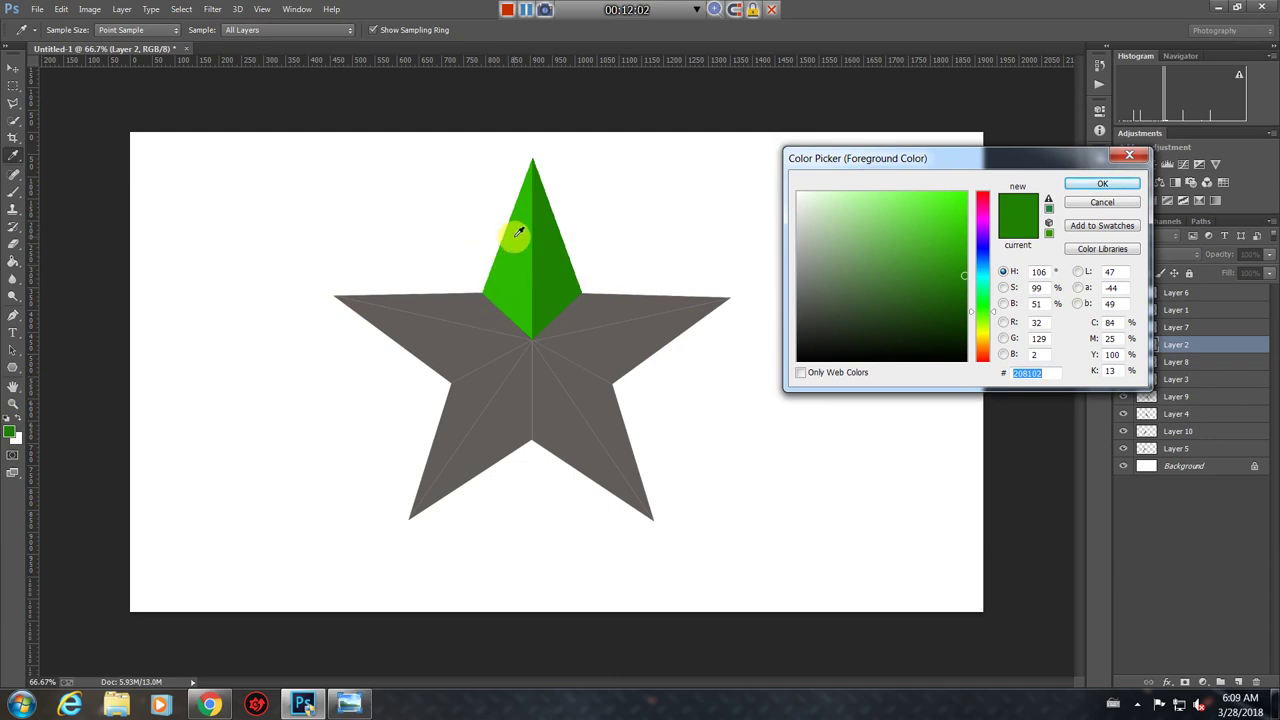
pyautogui.moveTo(1018, 158)
pyautogui.mouseDown()
pyautogui.moveTo(968, 108)
pyautogui.moveTo(974, 155)
pyautogui.mouseUp()
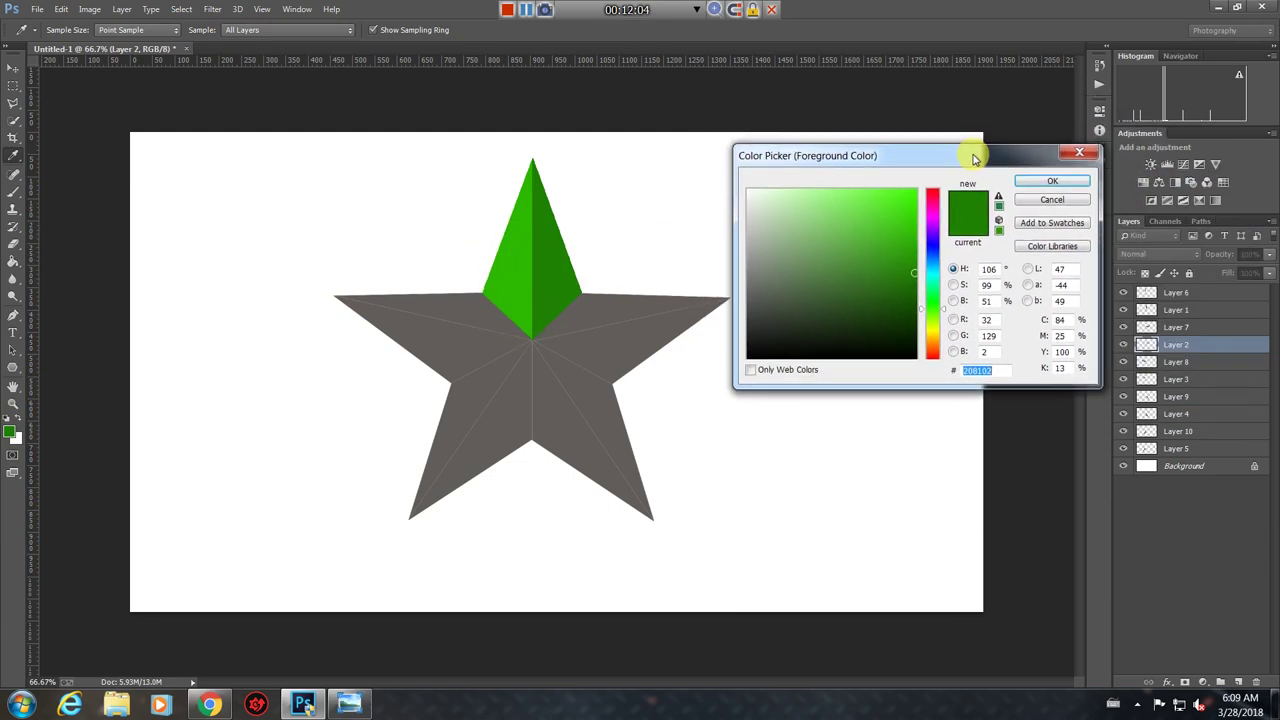
pyautogui.click(509, 271)
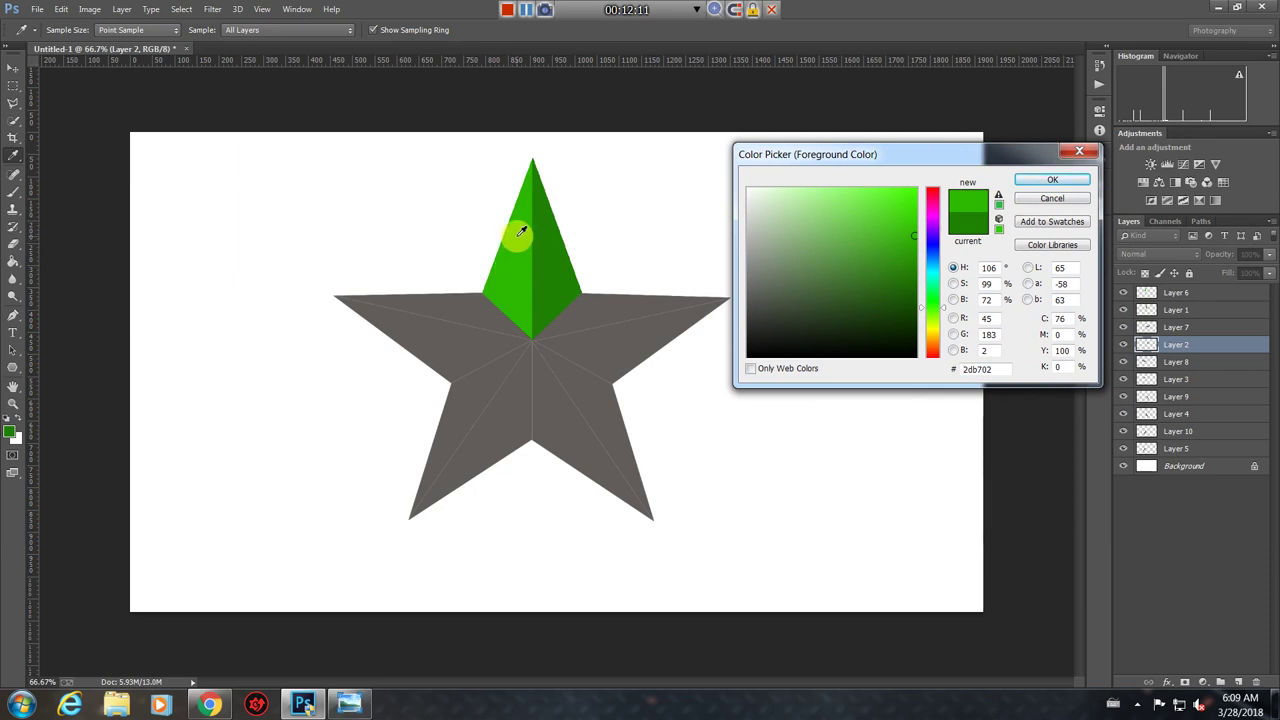
pyautogui.click(1052, 179)
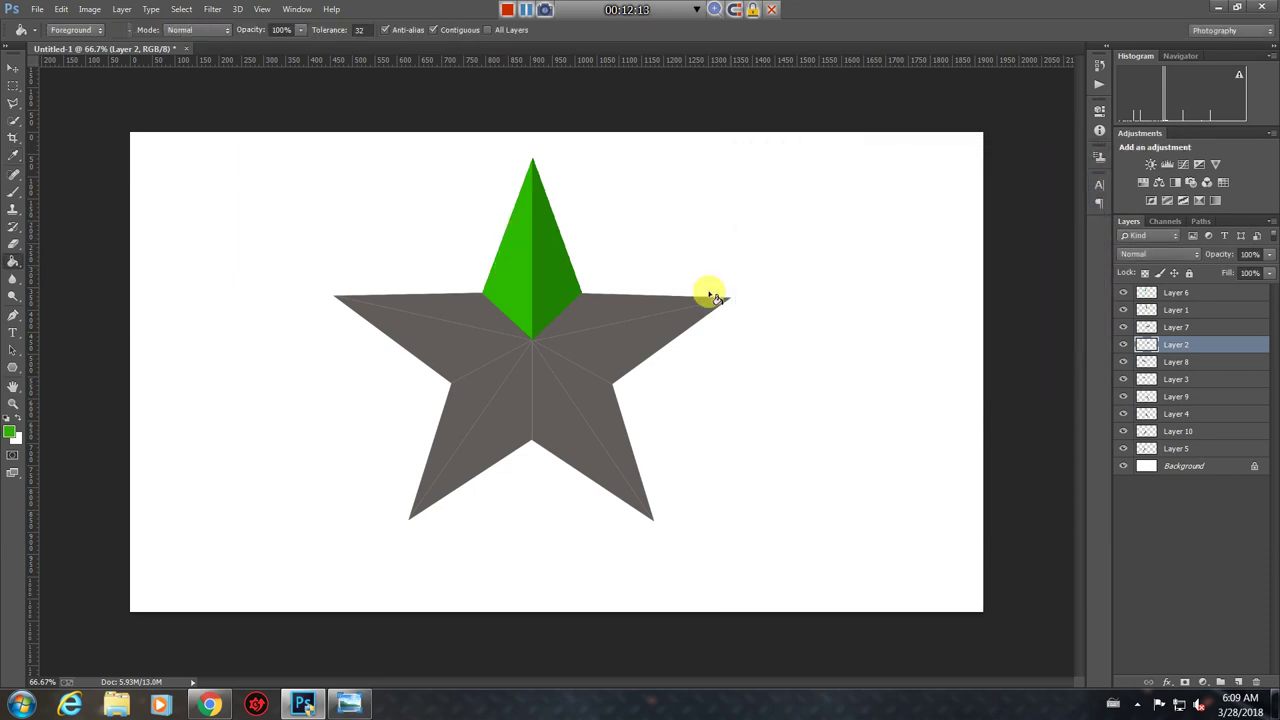
pyautogui.click(610, 303)
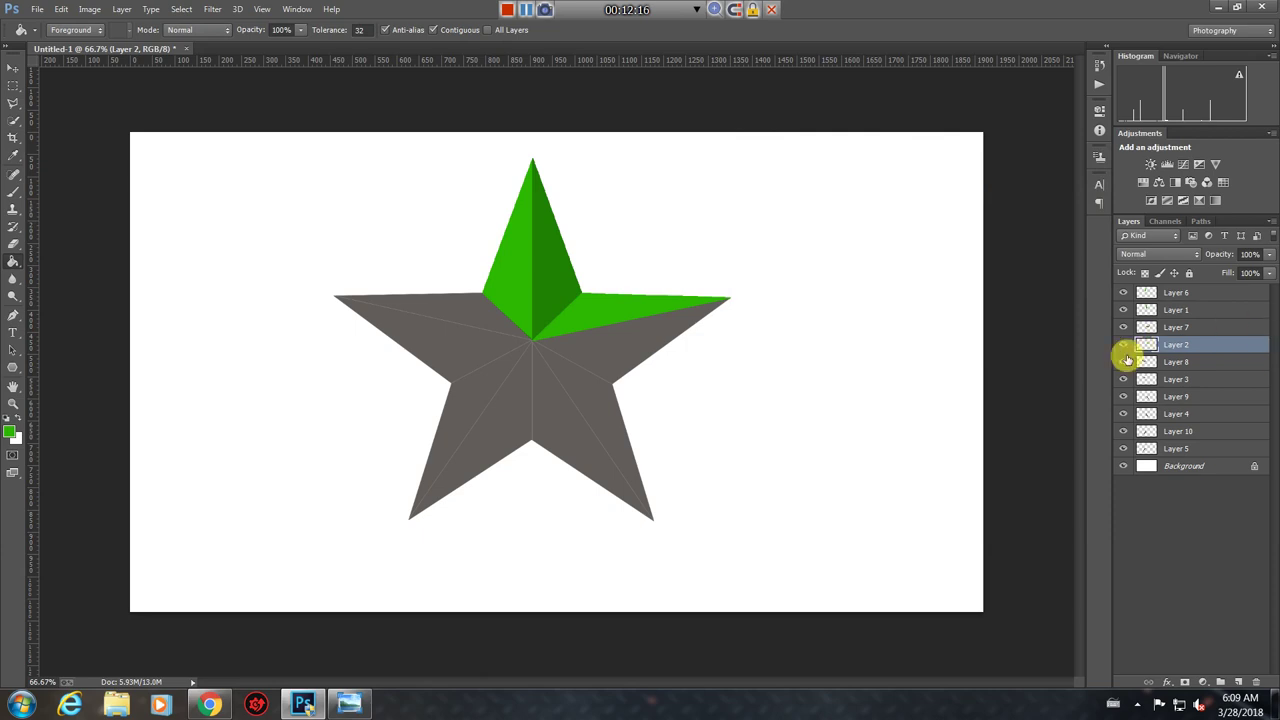
# On Layer 7, sample darker green #208102 and fill the right arm's lower facet
pyautogui.click(1150, 328)
pyautogui.click(1123, 327)
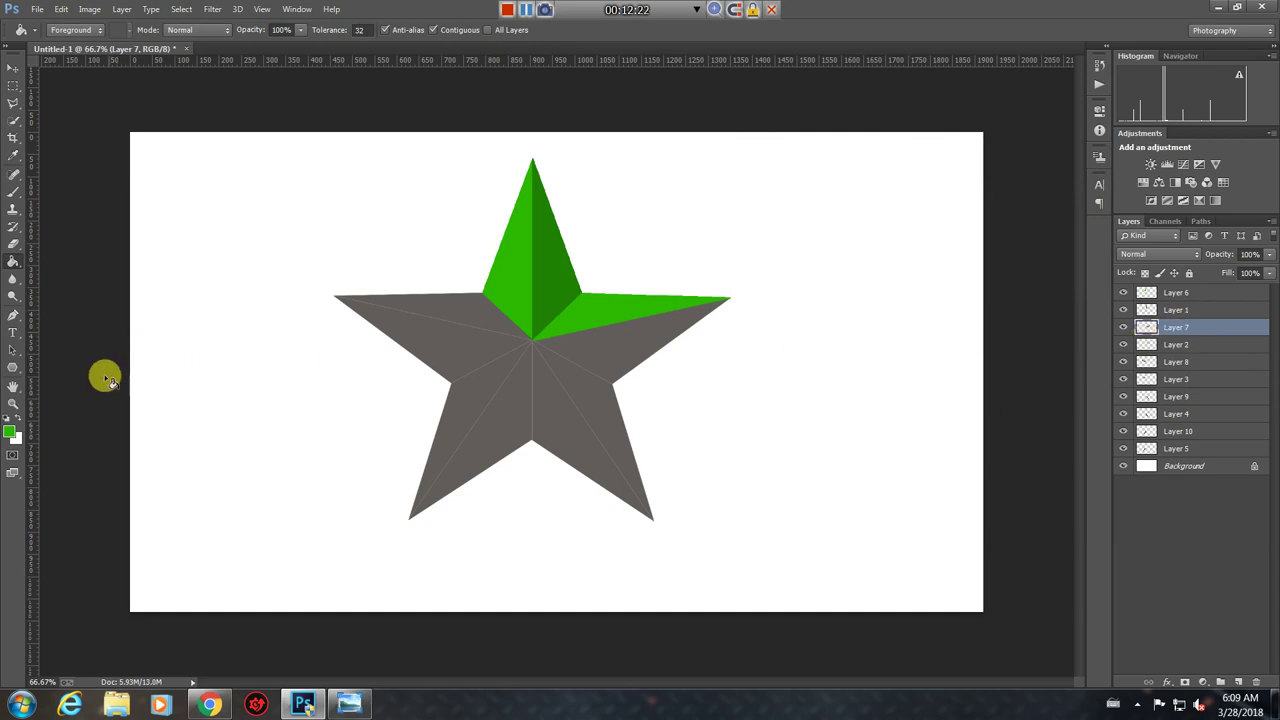
pyautogui.click(9, 431)
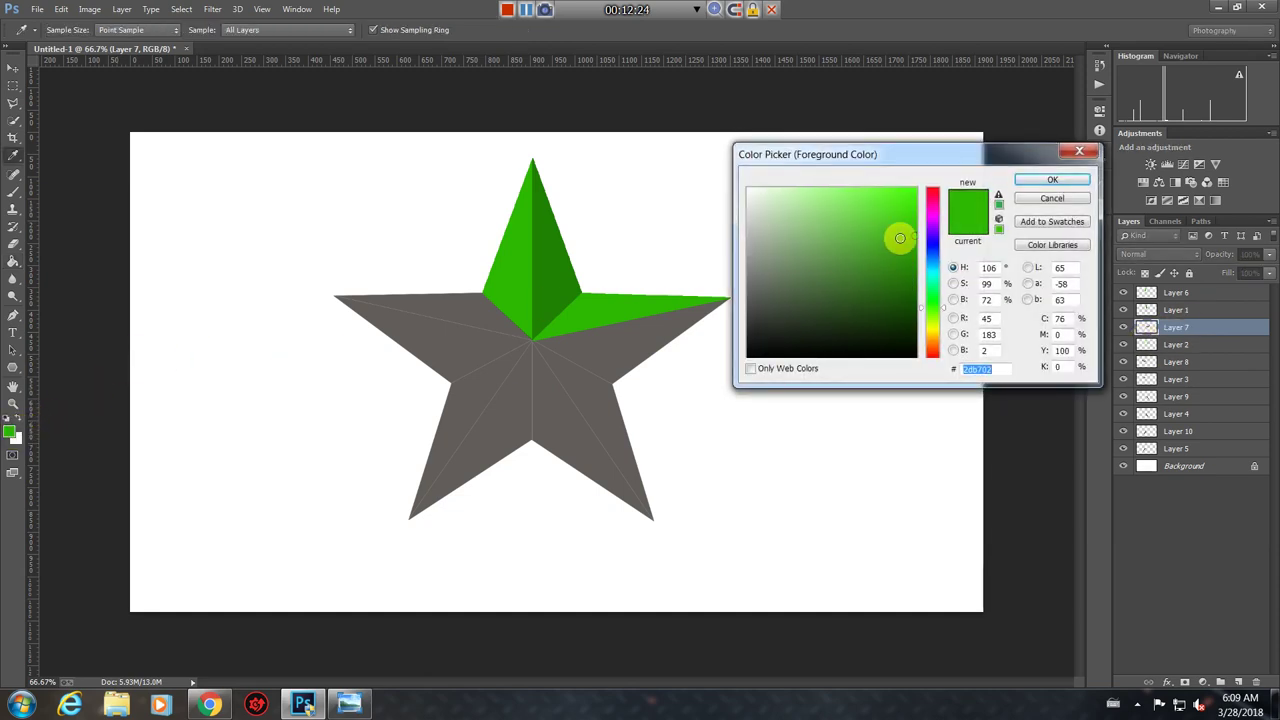
pyautogui.click(546, 257)
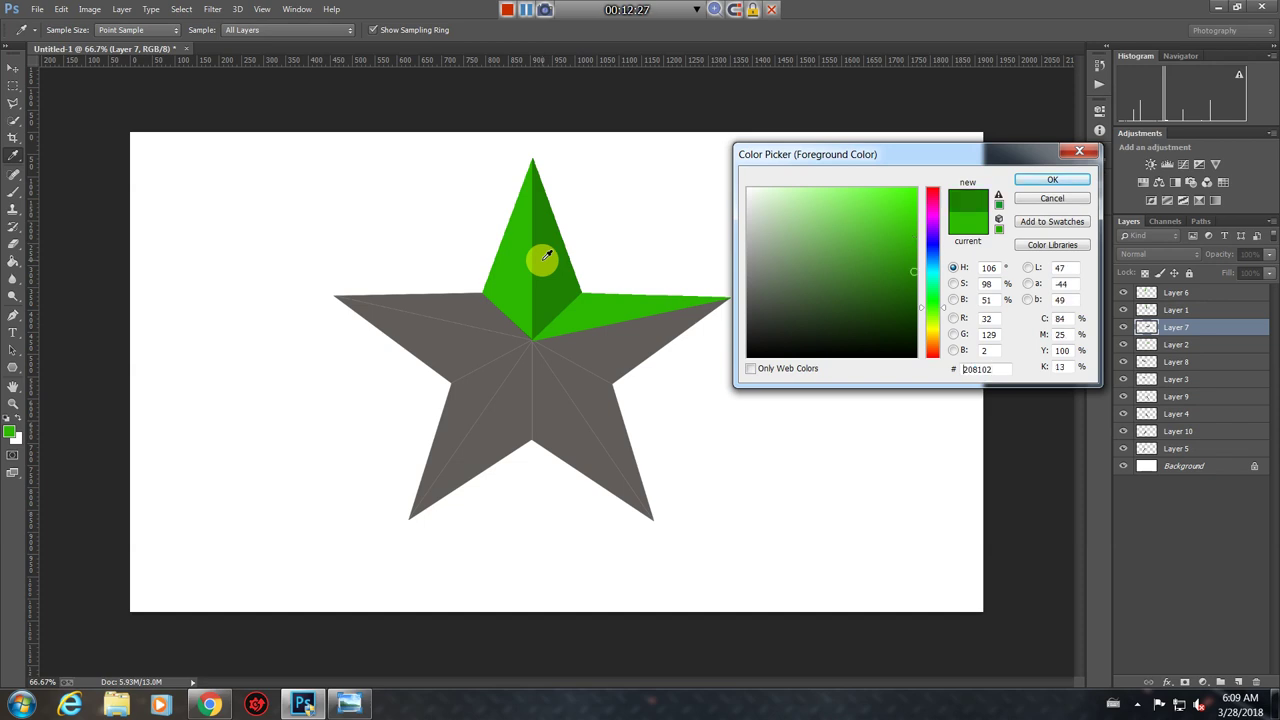
pyautogui.click(1040, 188)
pyautogui.click(603, 337)
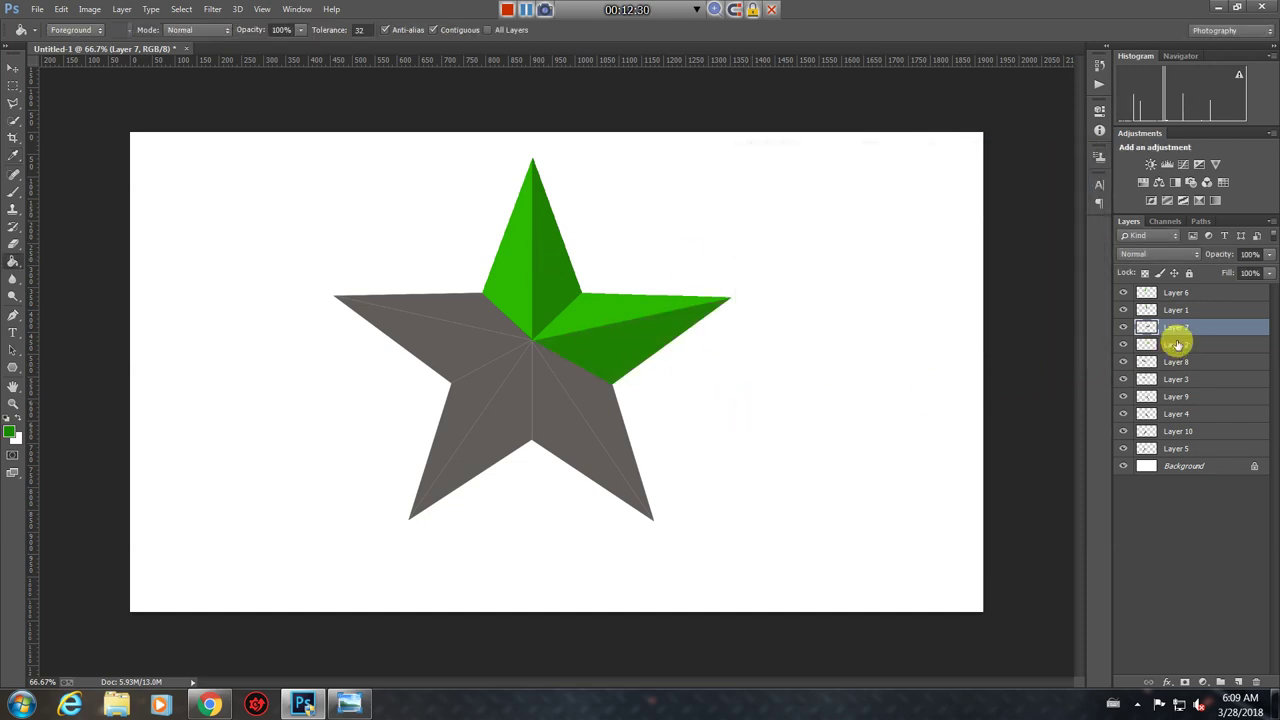
# Select Layer 3 and toggle its visibility to identify its facet
pyautogui.click(1178, 379)
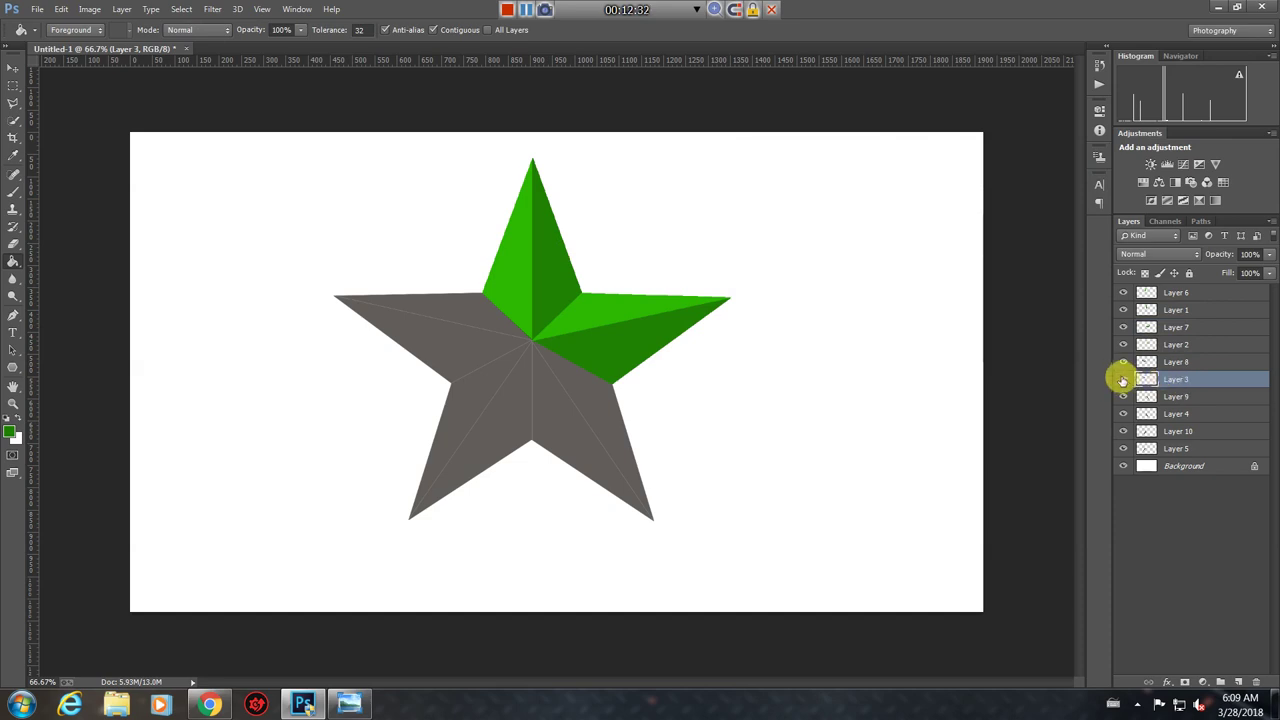
pyautogui.click(1123, 379)
pyautogui.click(1123, 379)
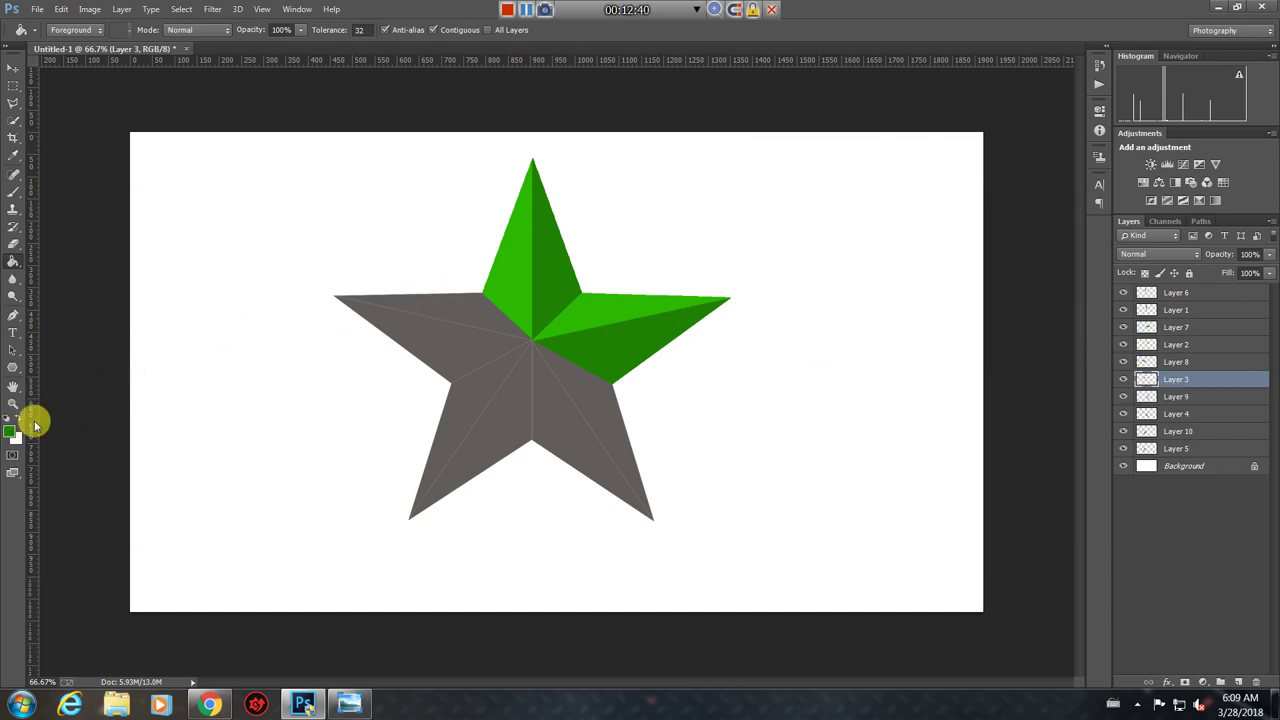
# Fill the left arm's upper facet darker green and, on Layer 8, its lower facet bright green
pyautogui.click(447, 310)
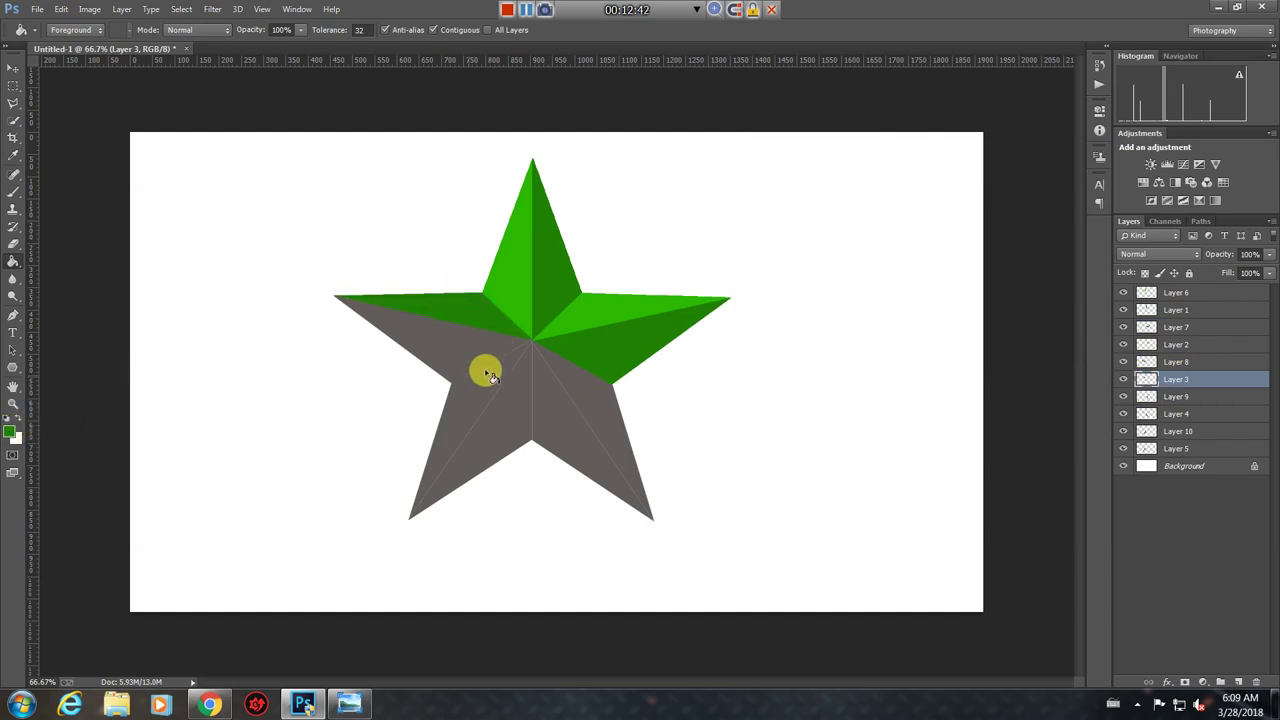
pyautogui.click(1170, 362)
pyautogui.click(1122, 362)
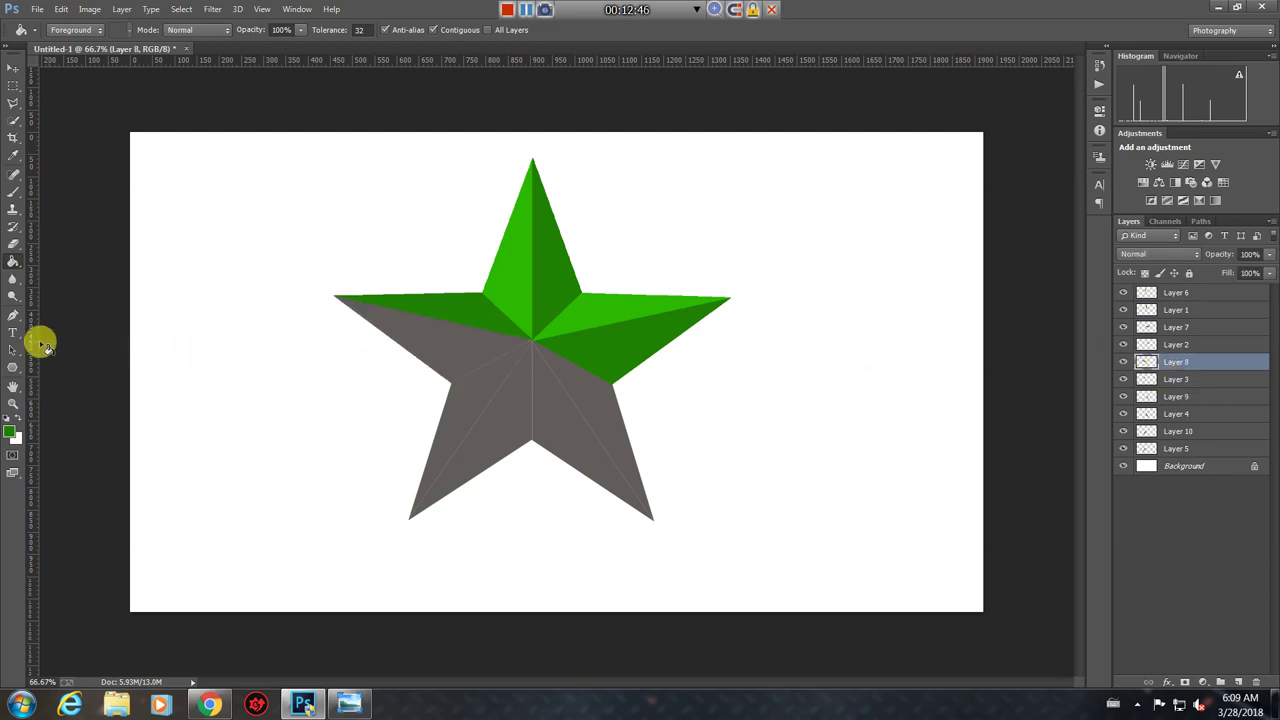
pyautogui.click(10, 431)
pyautogui.click(512, 280)
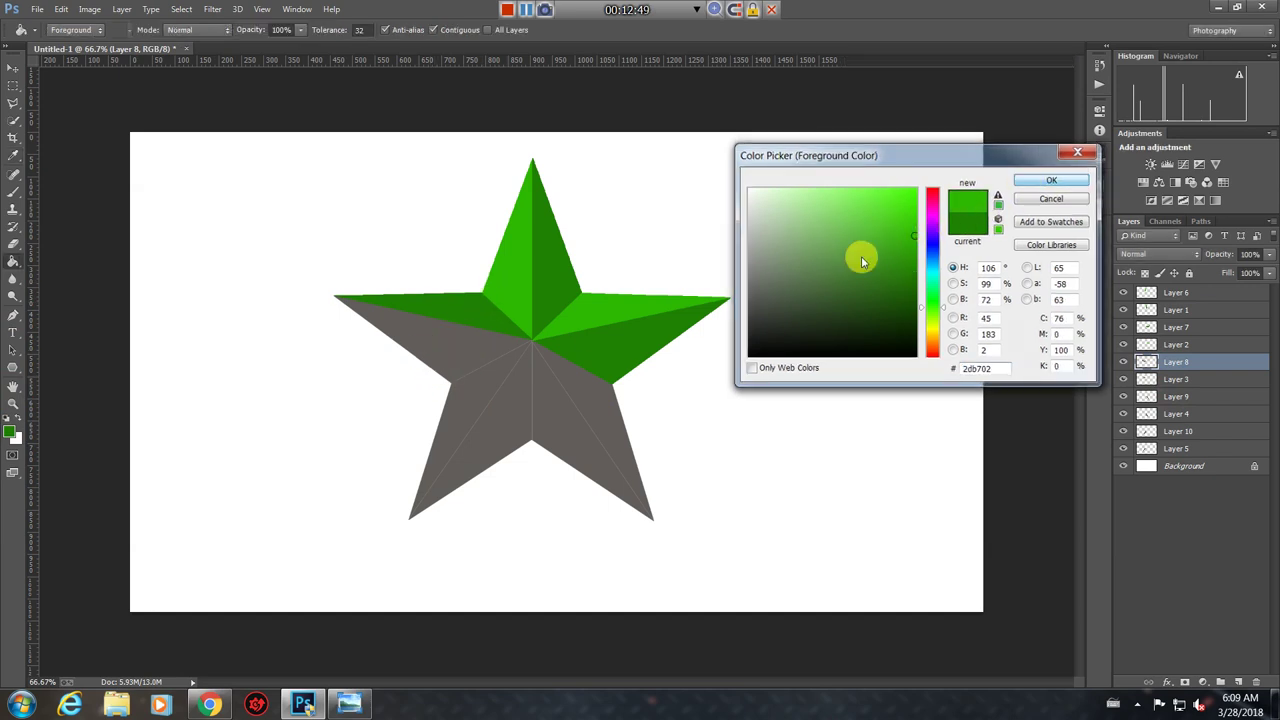
pyautogui.press('Return')
pyautogui.click(444, 341)
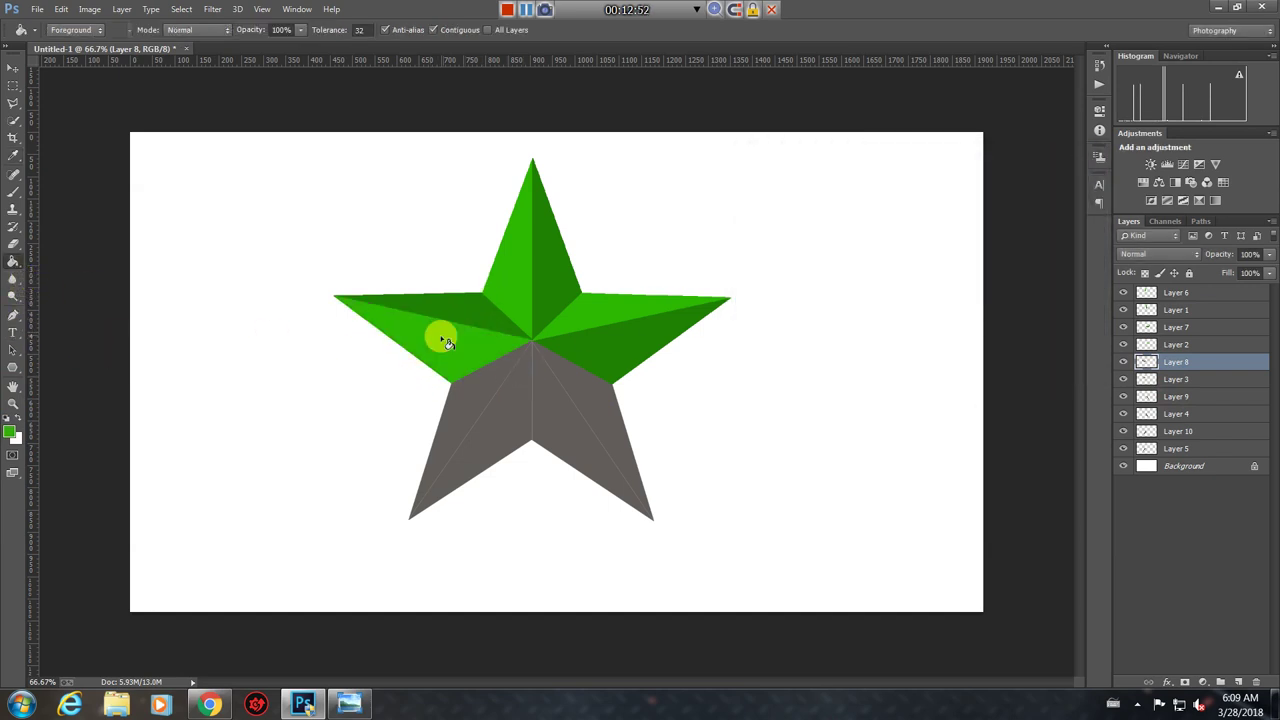
# Undo a stray full-canvas fill, then fill Layer 9's lower-right outer facet bright green
pyautogui.click(1150, 415)
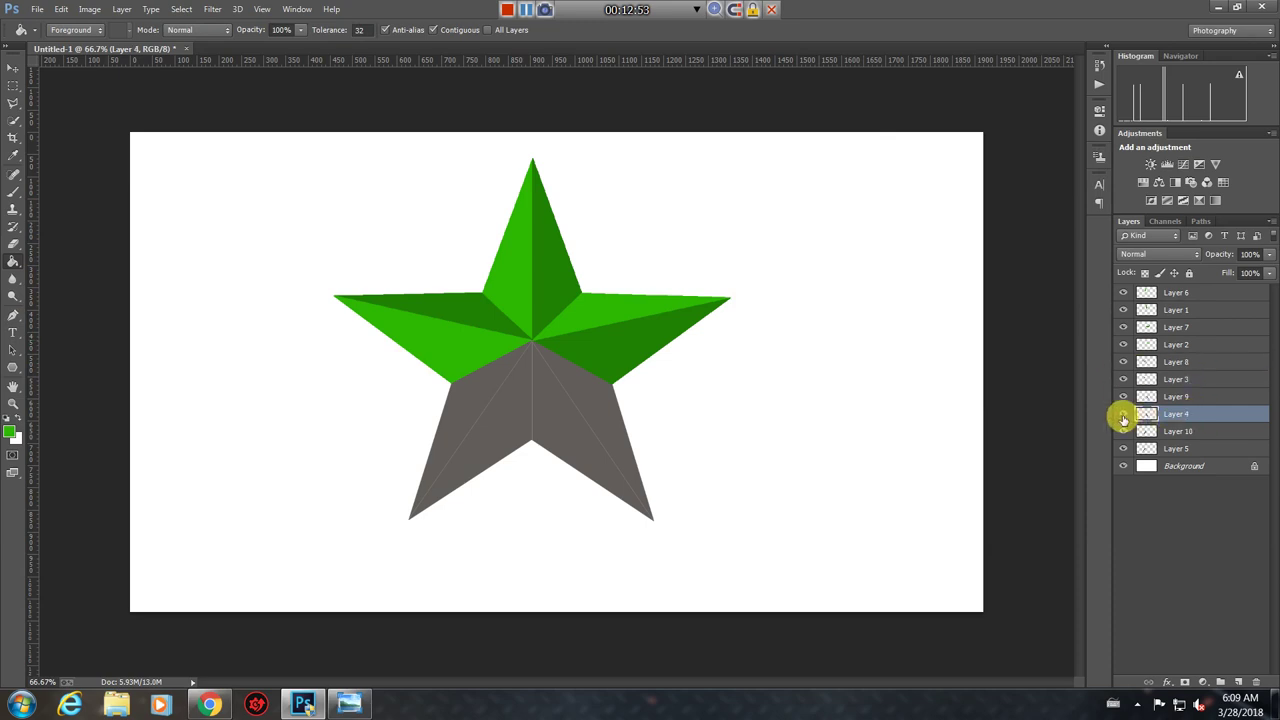
pyautogui.click(1123, 415)
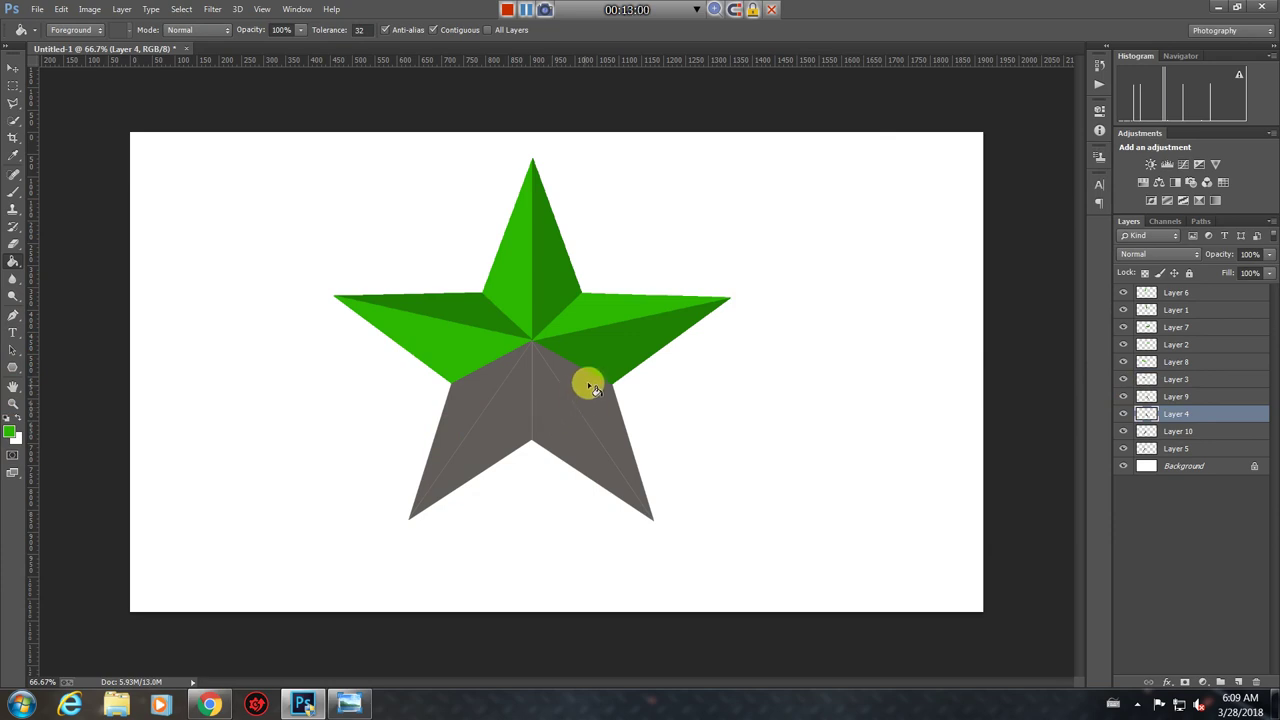
pyautogui.click(590, 388)
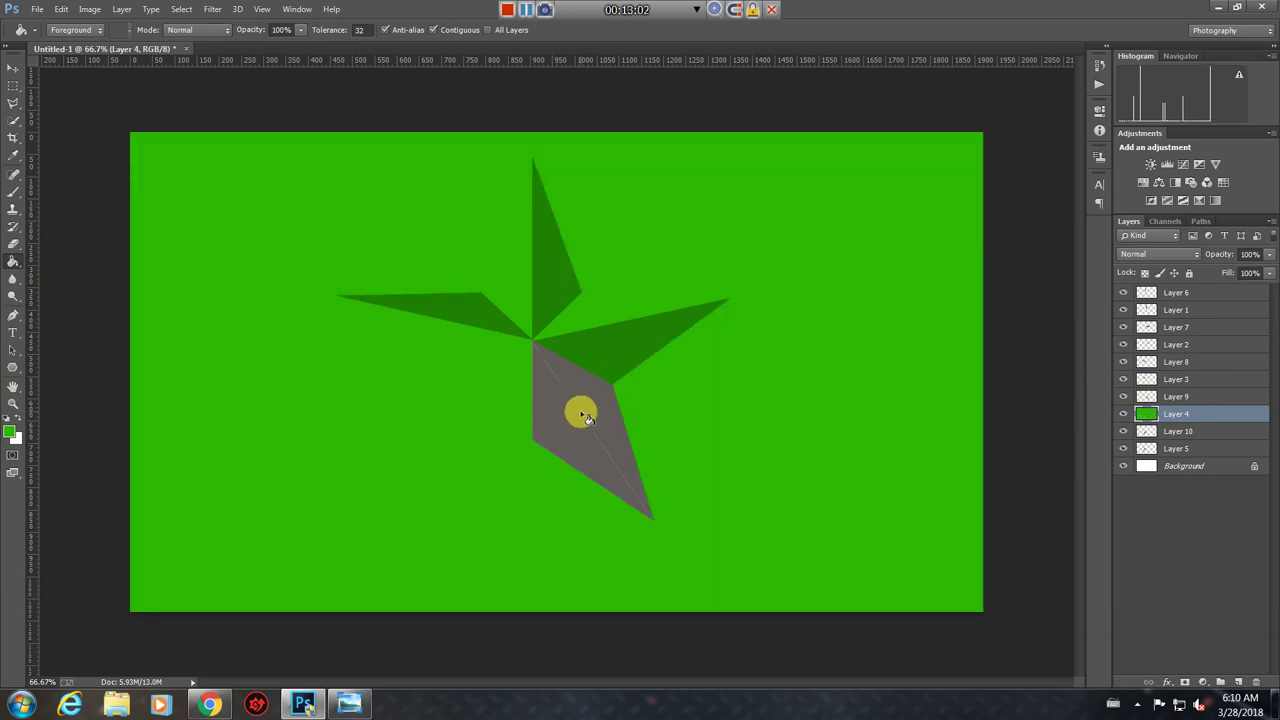
pyautogui.hotkey('ctrl', 'z')
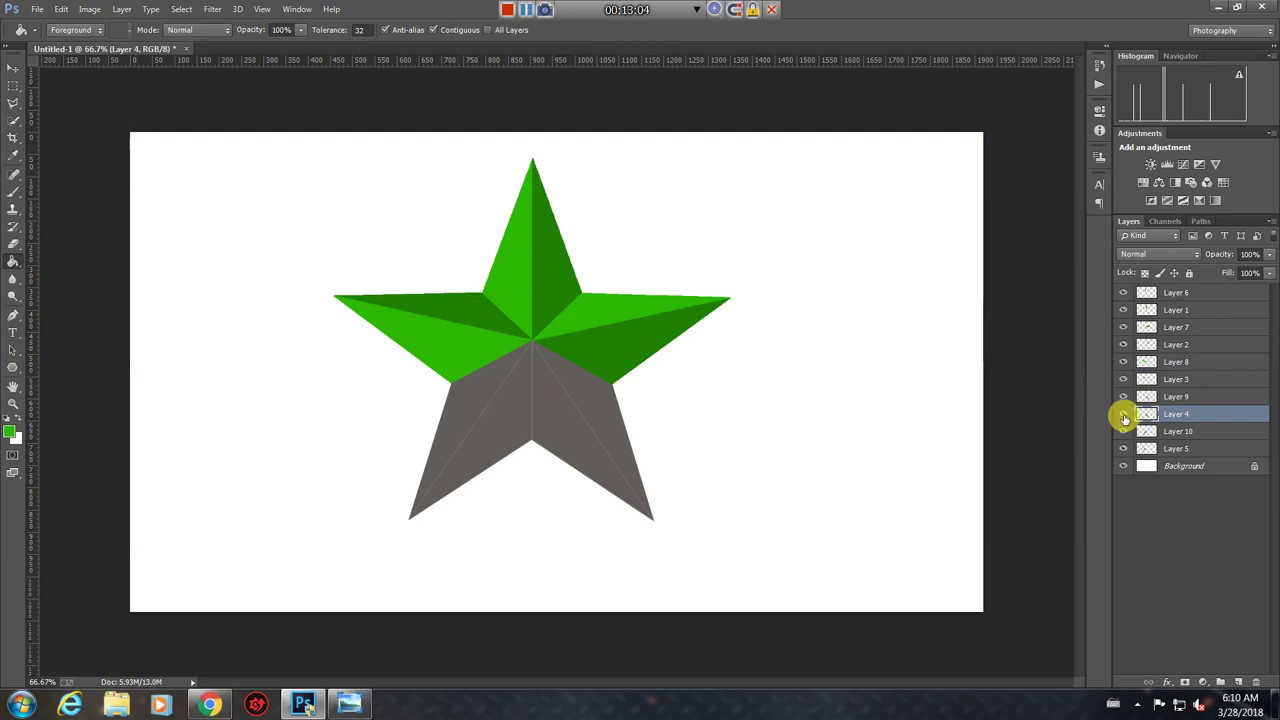
pyautogui.click(1123, 414)
pyautogui.click(1137, 400)
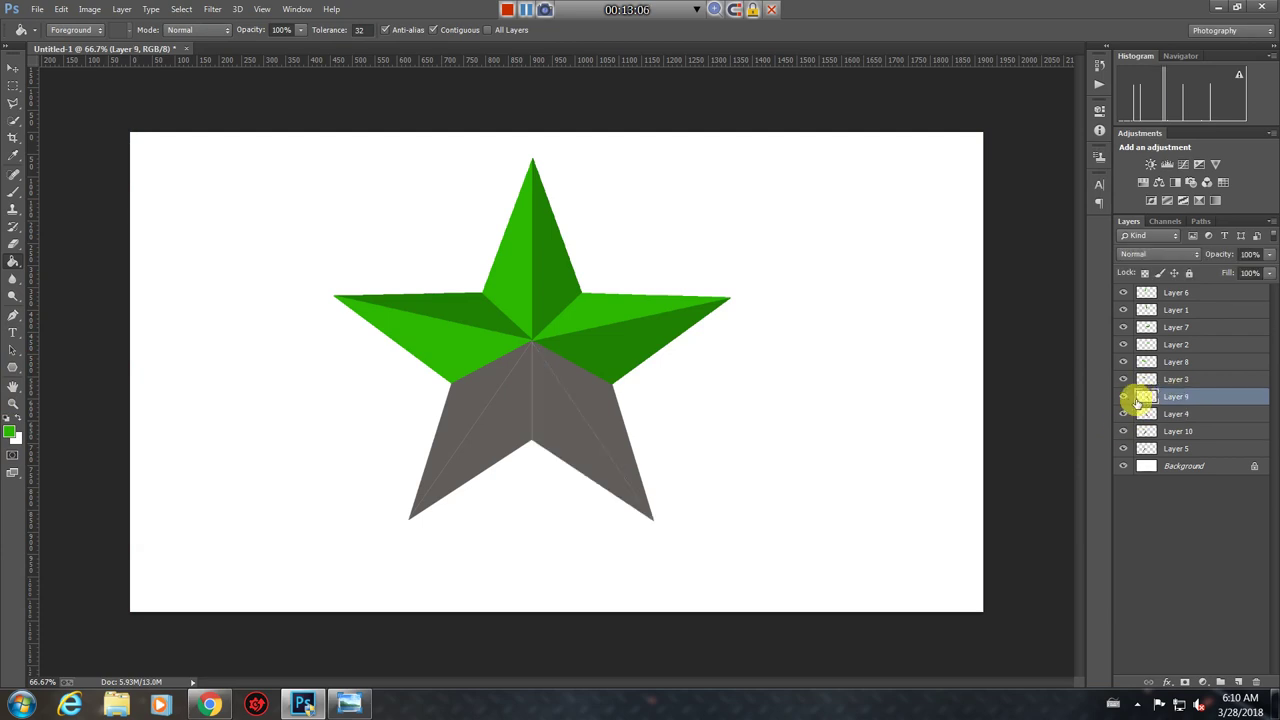
pyautogui.click(590, 404)
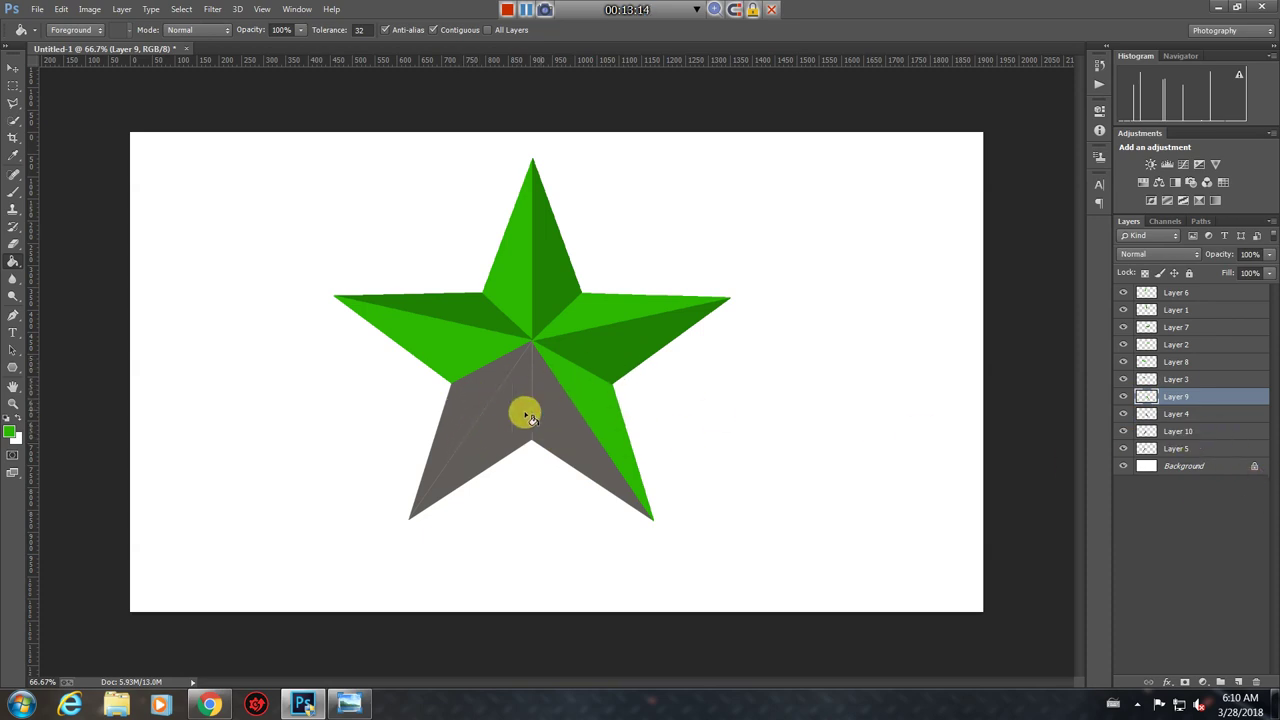
# Undo another accidental full-canvas fill and select Layer 10 for the next facet
pyautogui.click(500, 405)
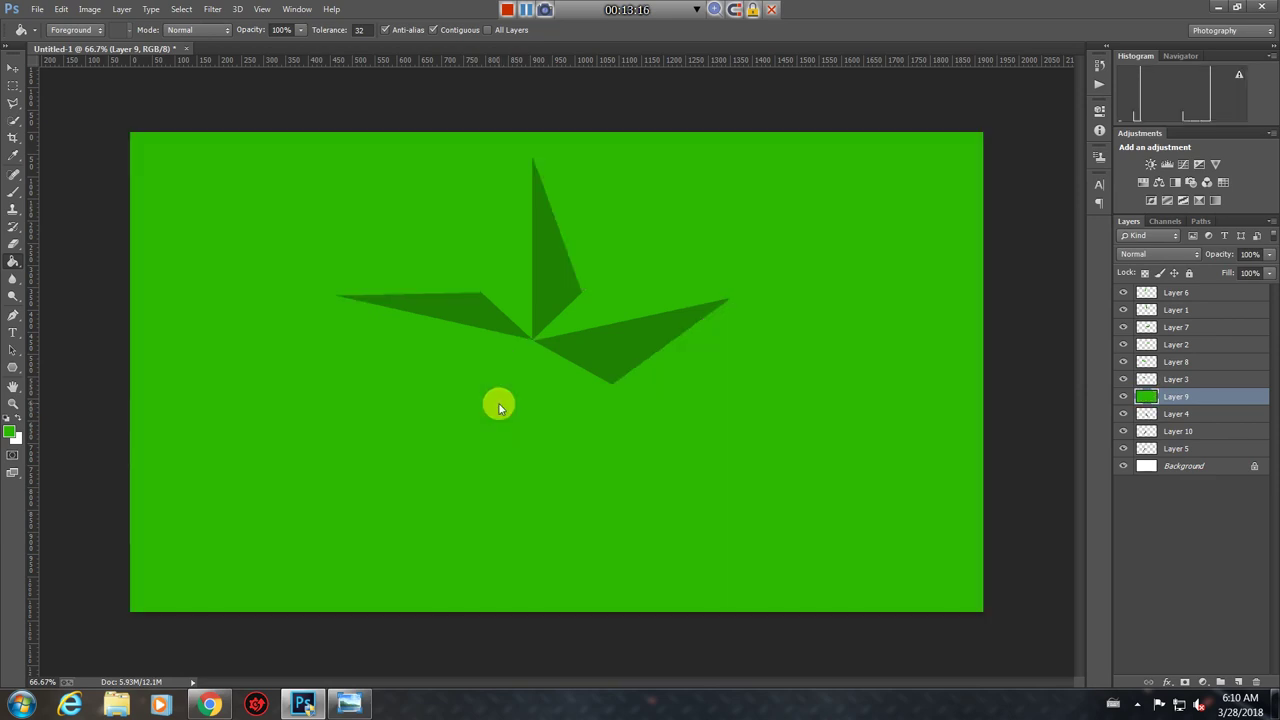
pyautogui.hotkey('ctrl', 'z')
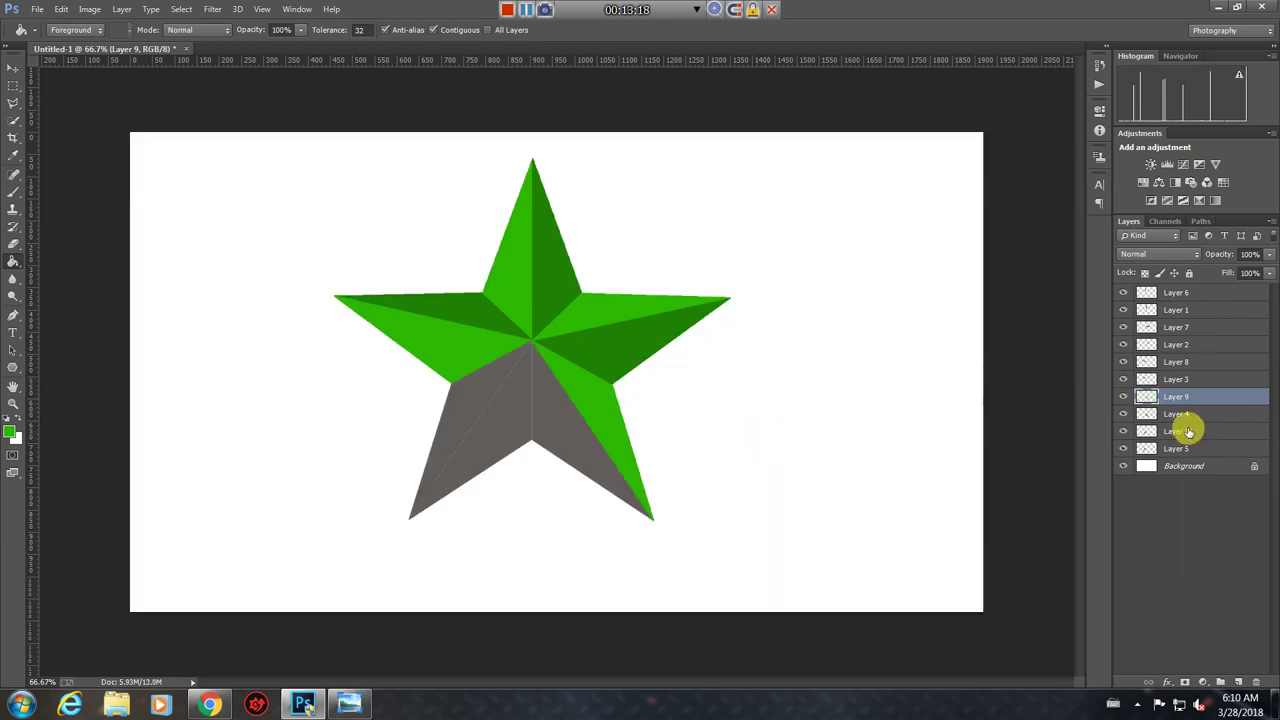
pyautogui.click(1180, 431)
# Fill Layer 10's lower-left inner facet green and sample the dark green, undoing a stray canvas fill
pyautogui.click(1122, 431)
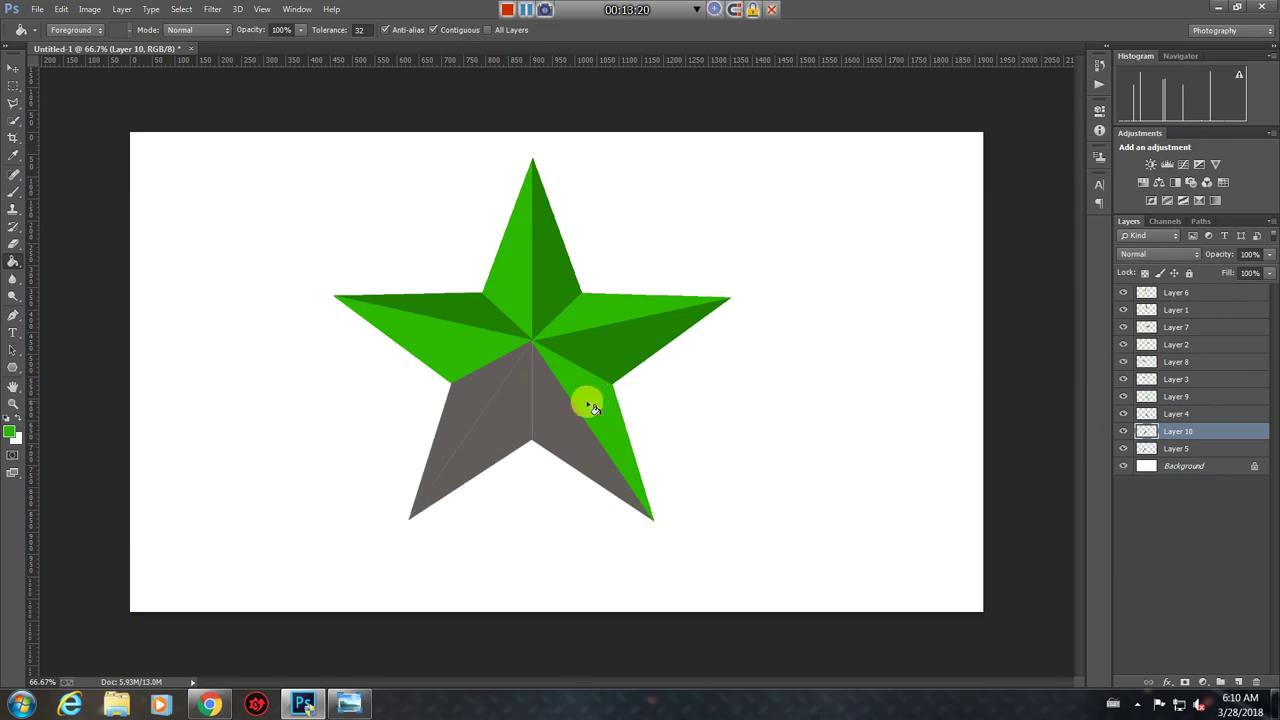
pyautogui.click(493, 418)
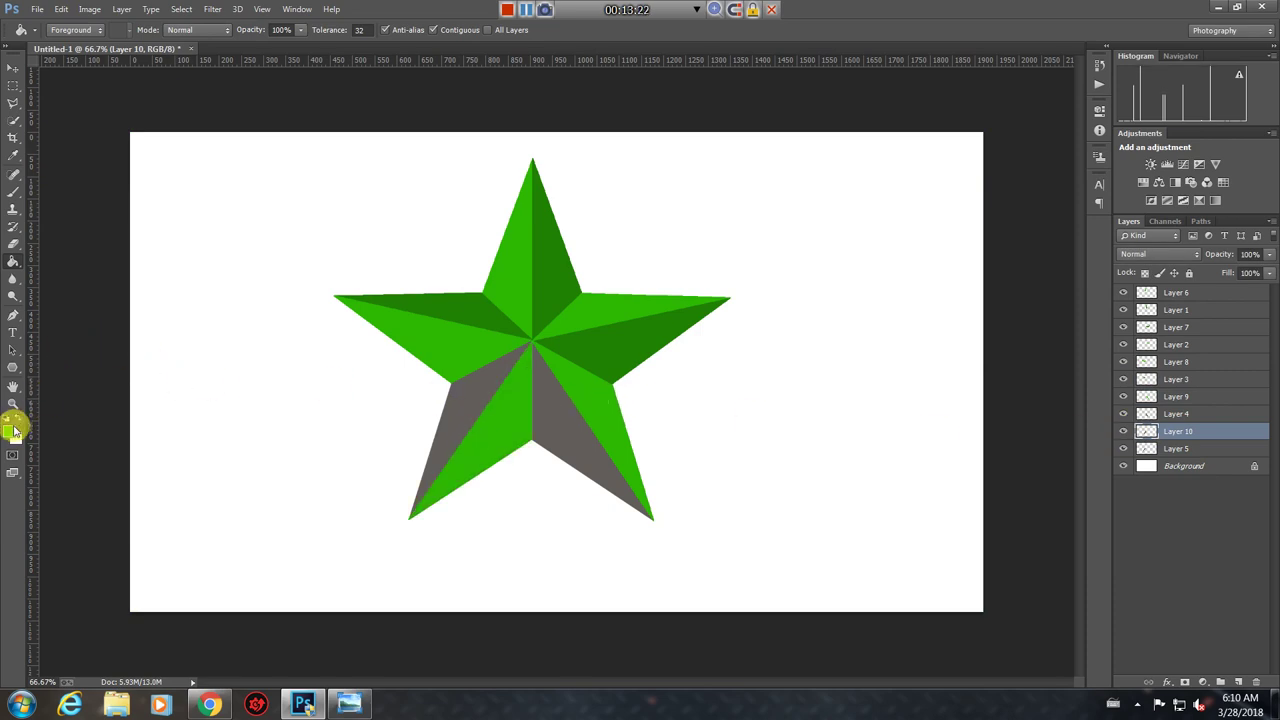
pyautogui.click(9, 431)
pyautogui.click(570, 263)
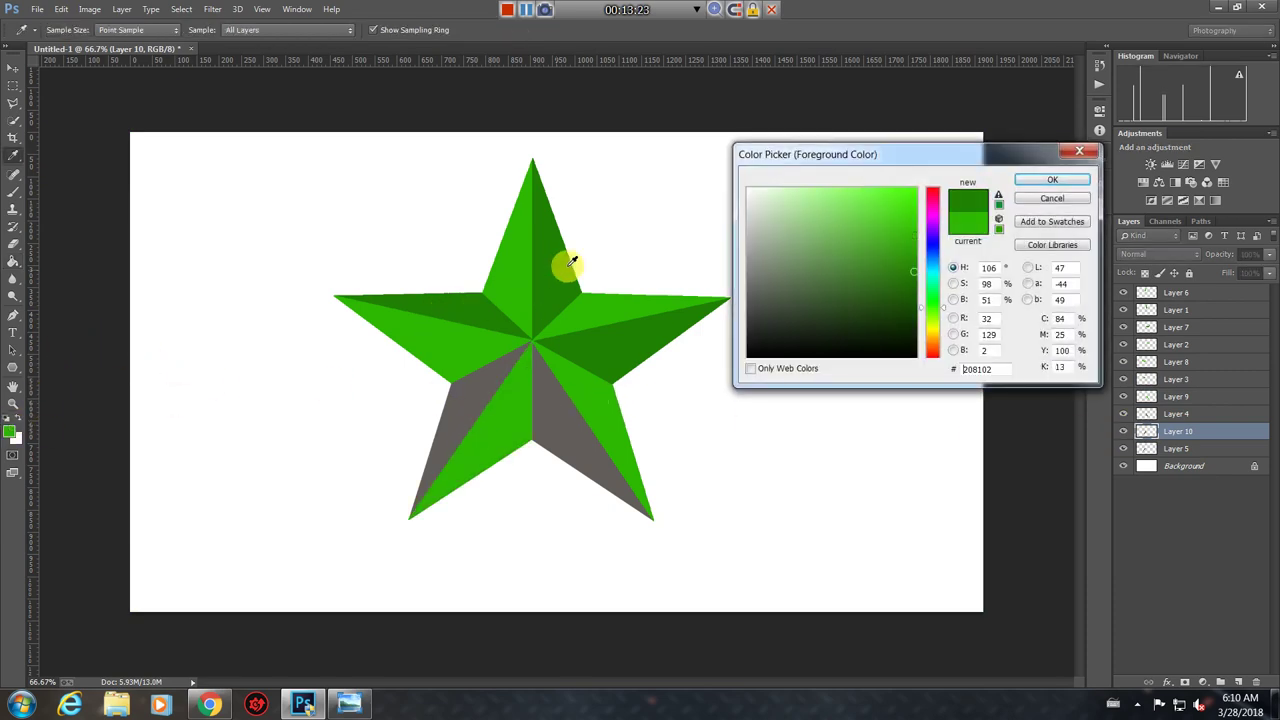
pyautogui.click(1027, 186)
pyautogui.click(475, 390)
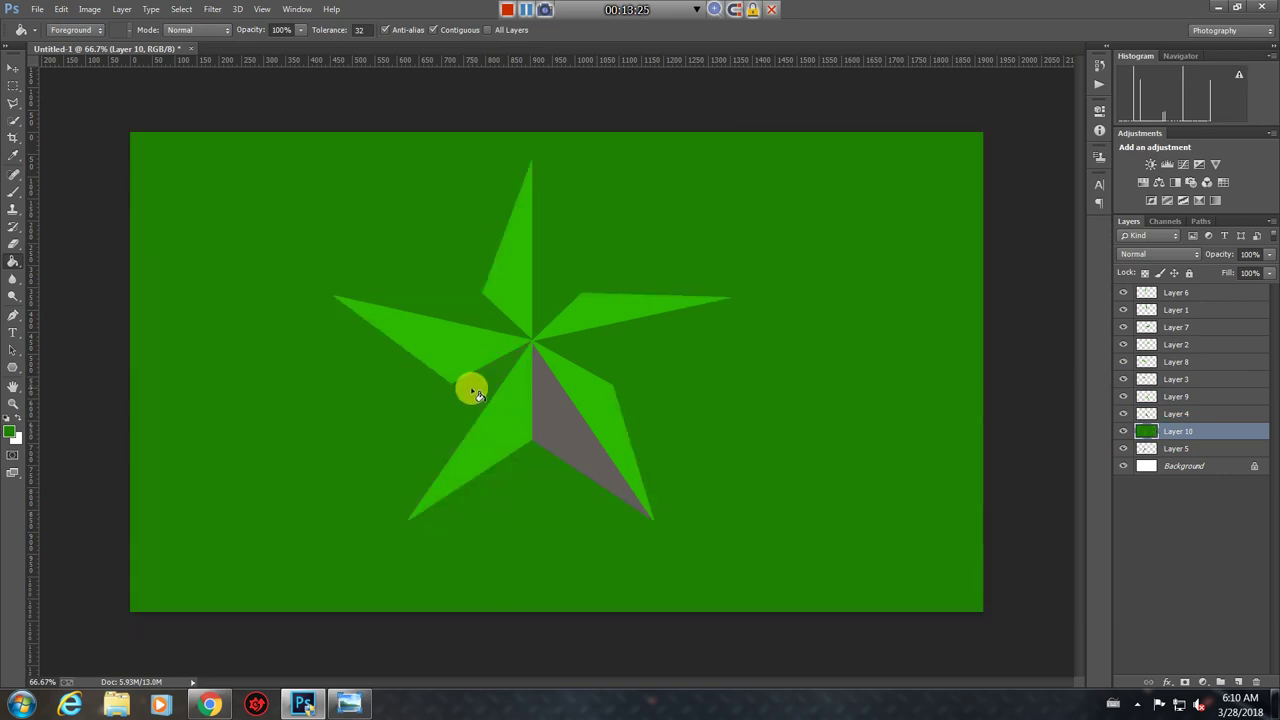
pyautogui.hotkey('ctrl', 'z')
# Fill the last grey facets on Layers 4 and 5 with the dark green
pyautogui.click(1162, 414)
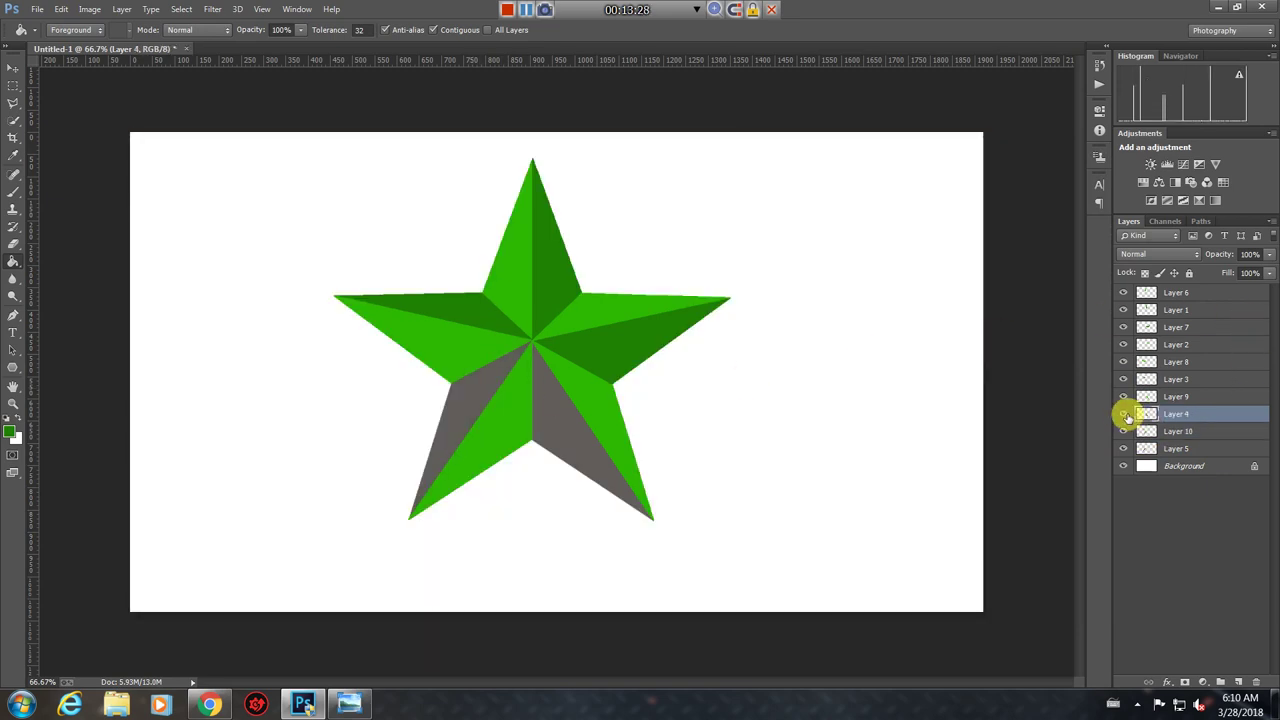
pyautogui.click(1123, 414)
pyautogui.click(569, 436)
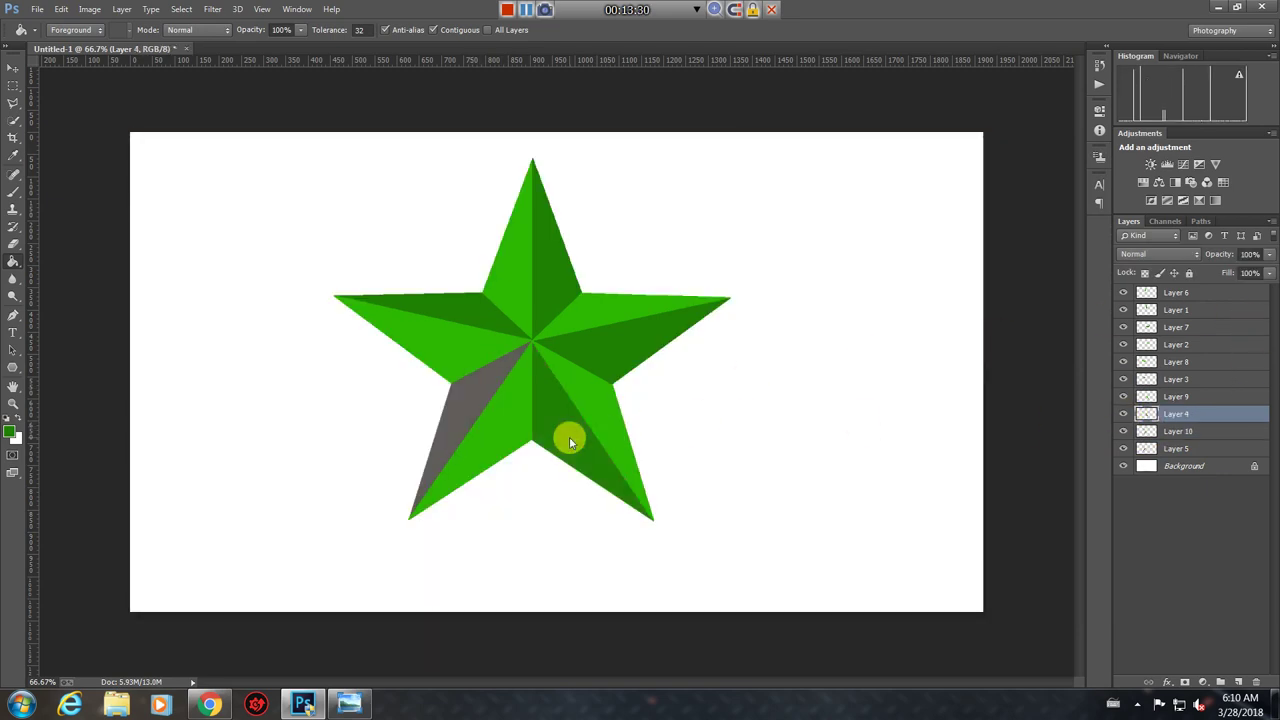
pyautogui.click(1166, 449)
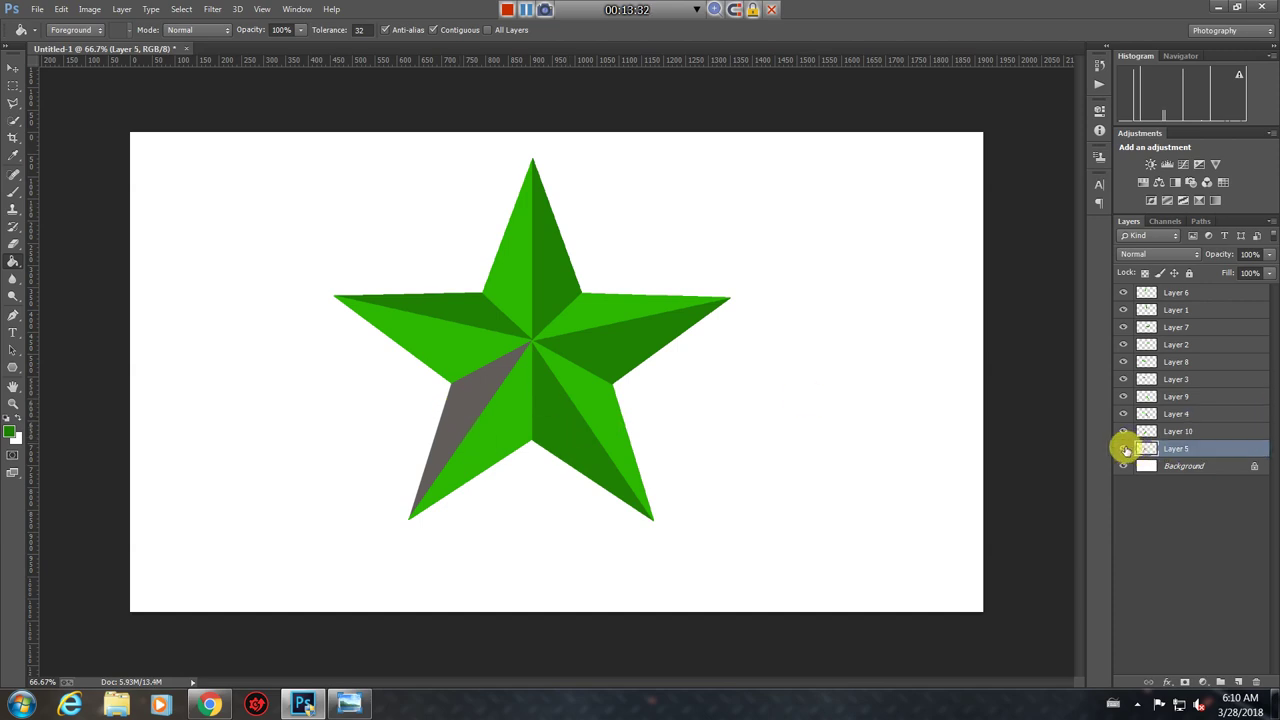
pyautogui.click(1123, 449)
pyautogui.click(476, 385)
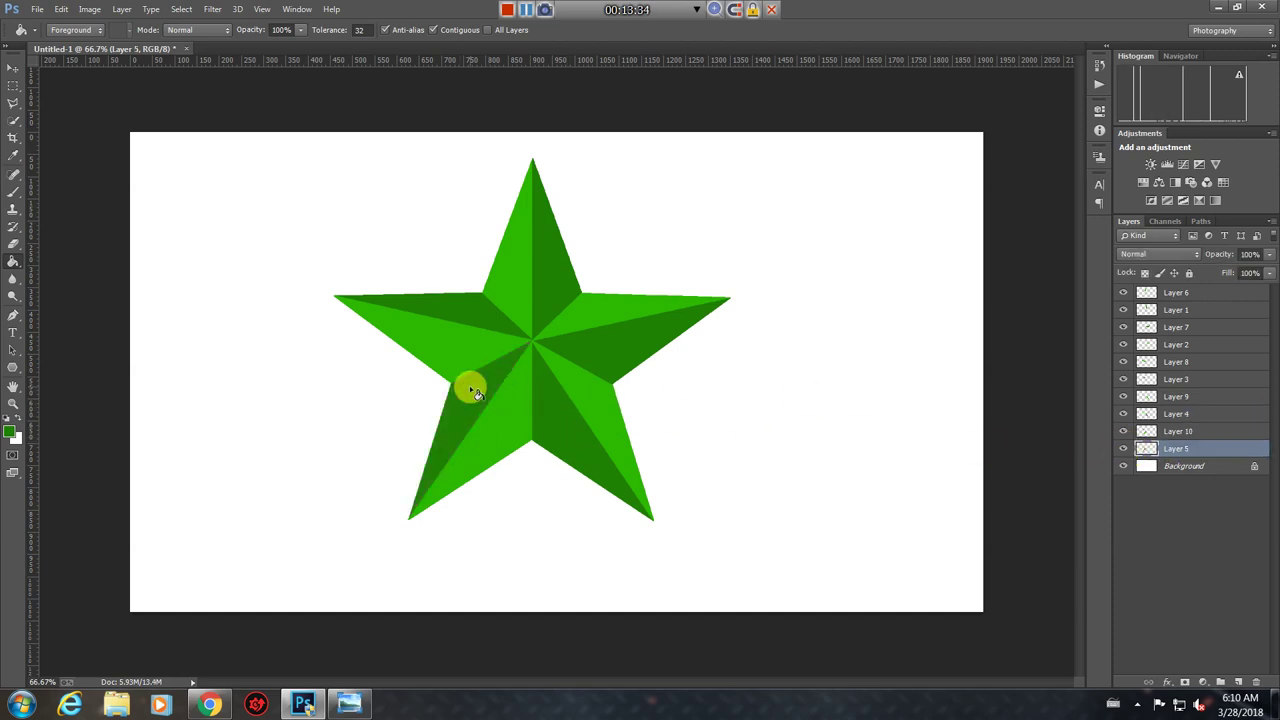
pyautogui.click(13, 349)
pyautogui.click(566, 426)
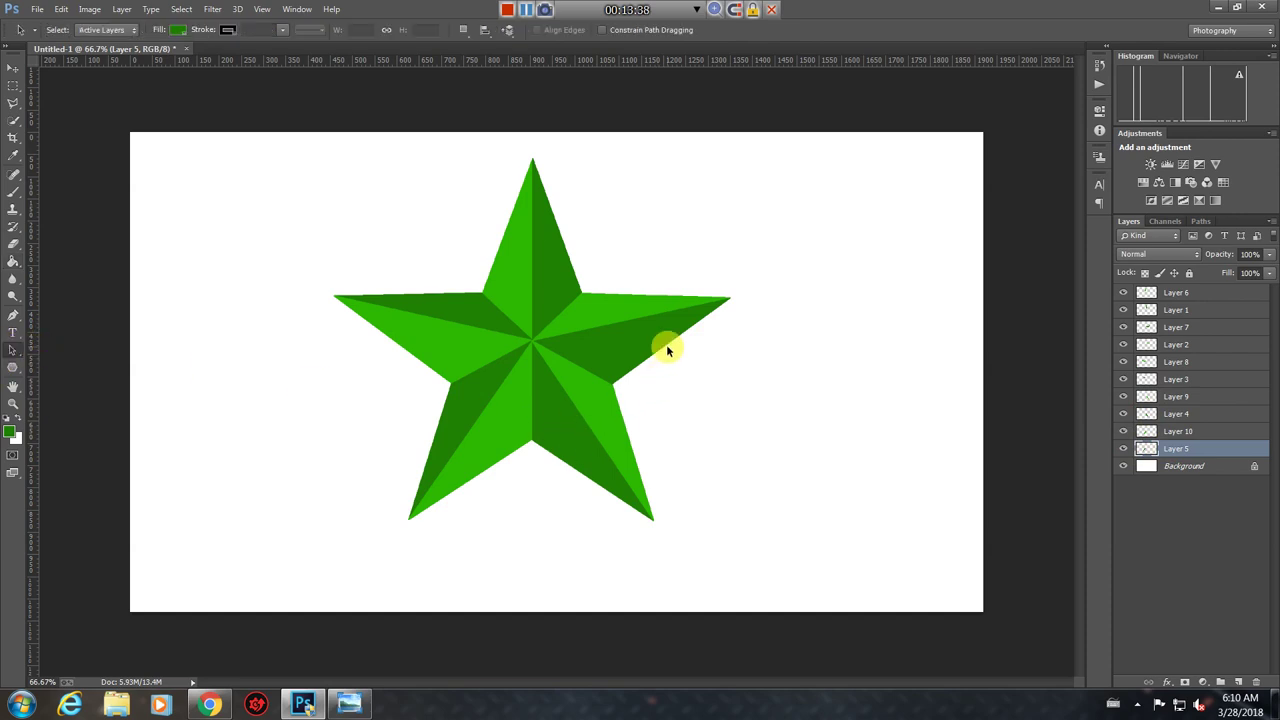
pyautogui.hotkey('ctrl', '-')
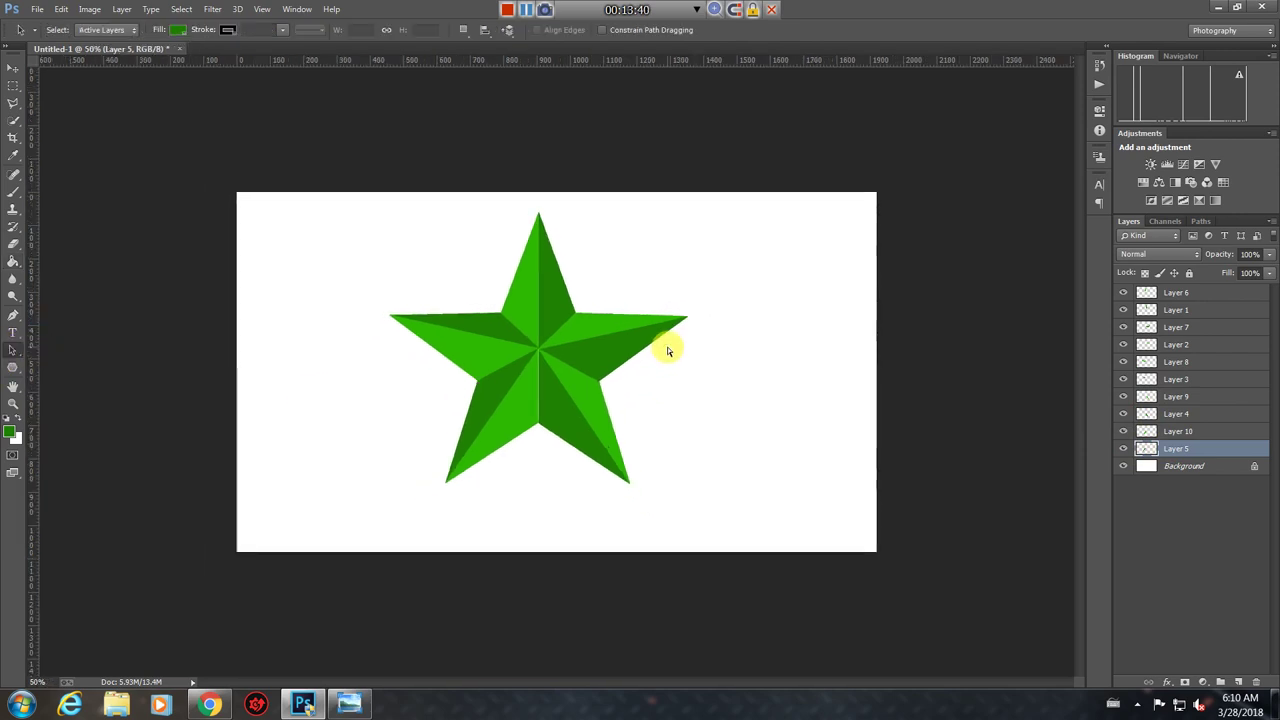
pyautogui.hotkey('ctrl', '-')
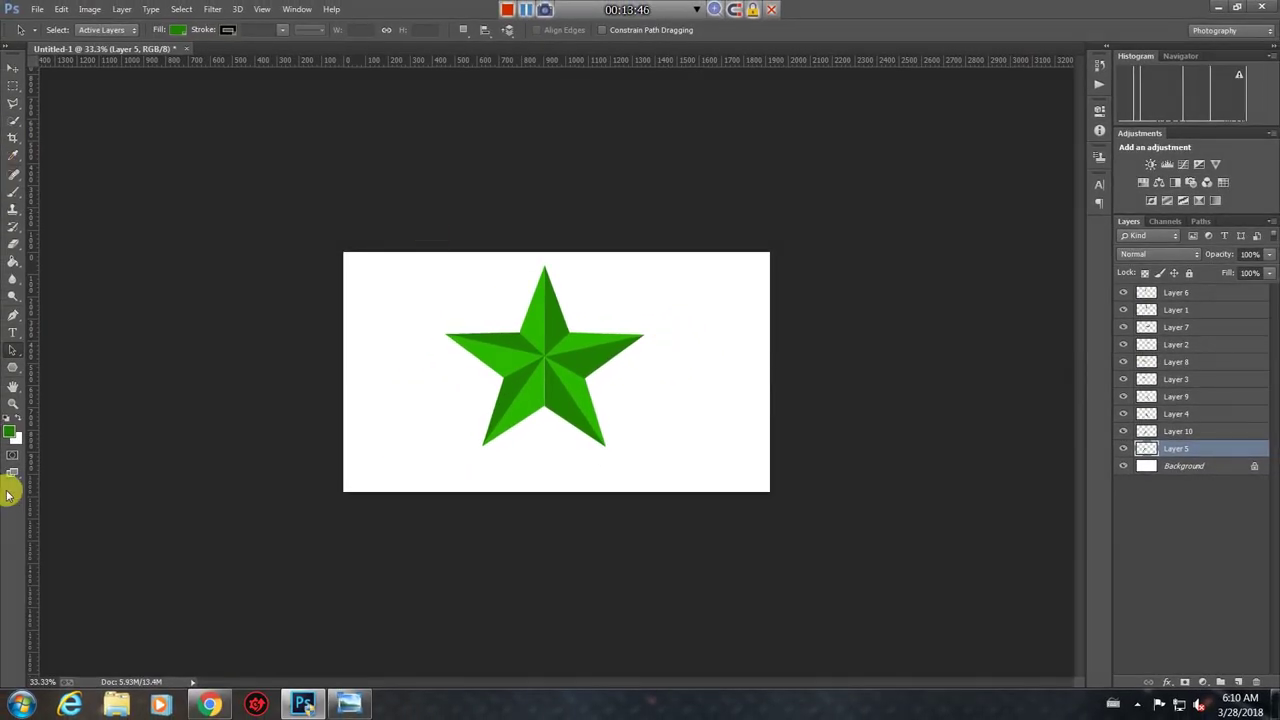
pyautogui.click(13, 403)
pyautogui.click(203, 295)
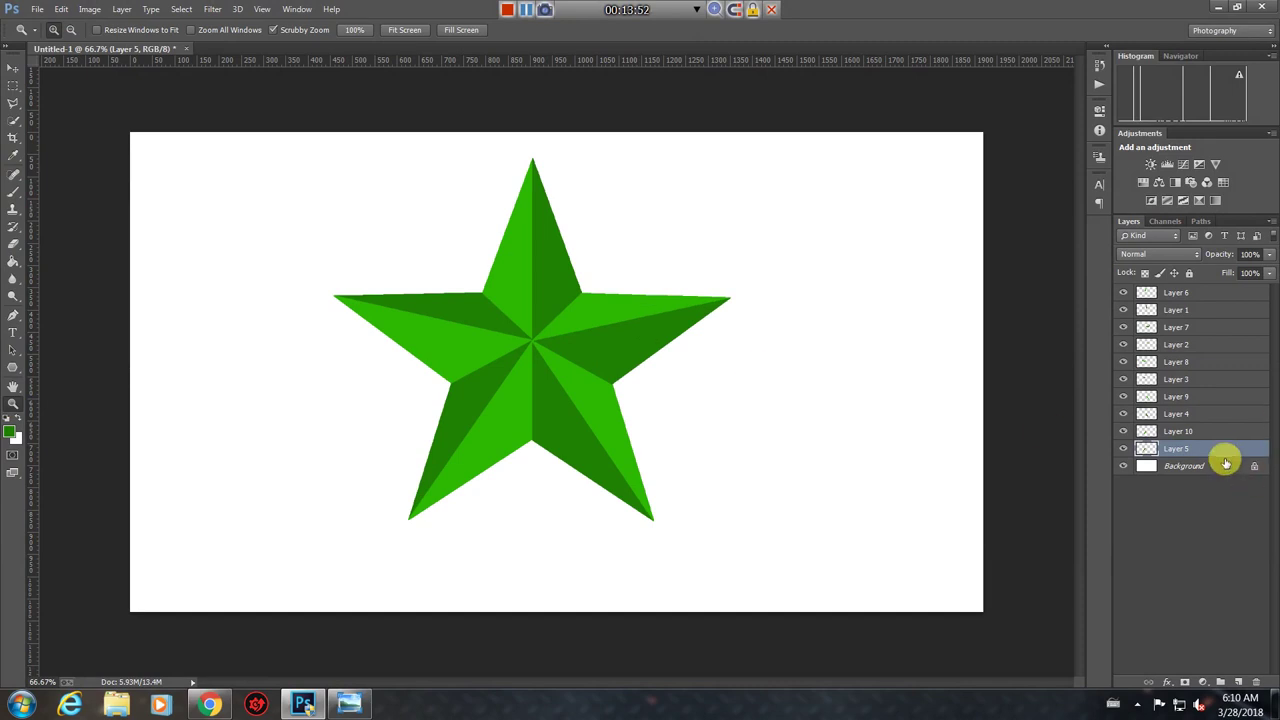
pyautogui.click(1203, 294)
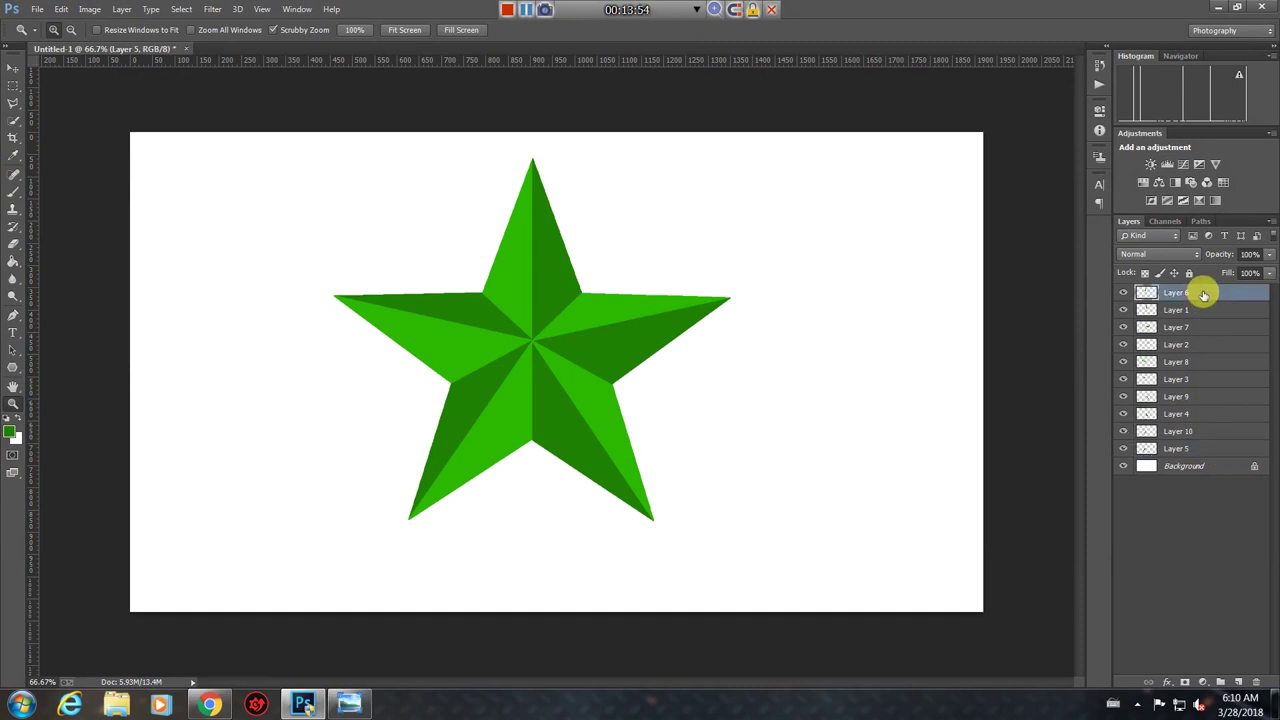
pyautogui.click(1207, 450)
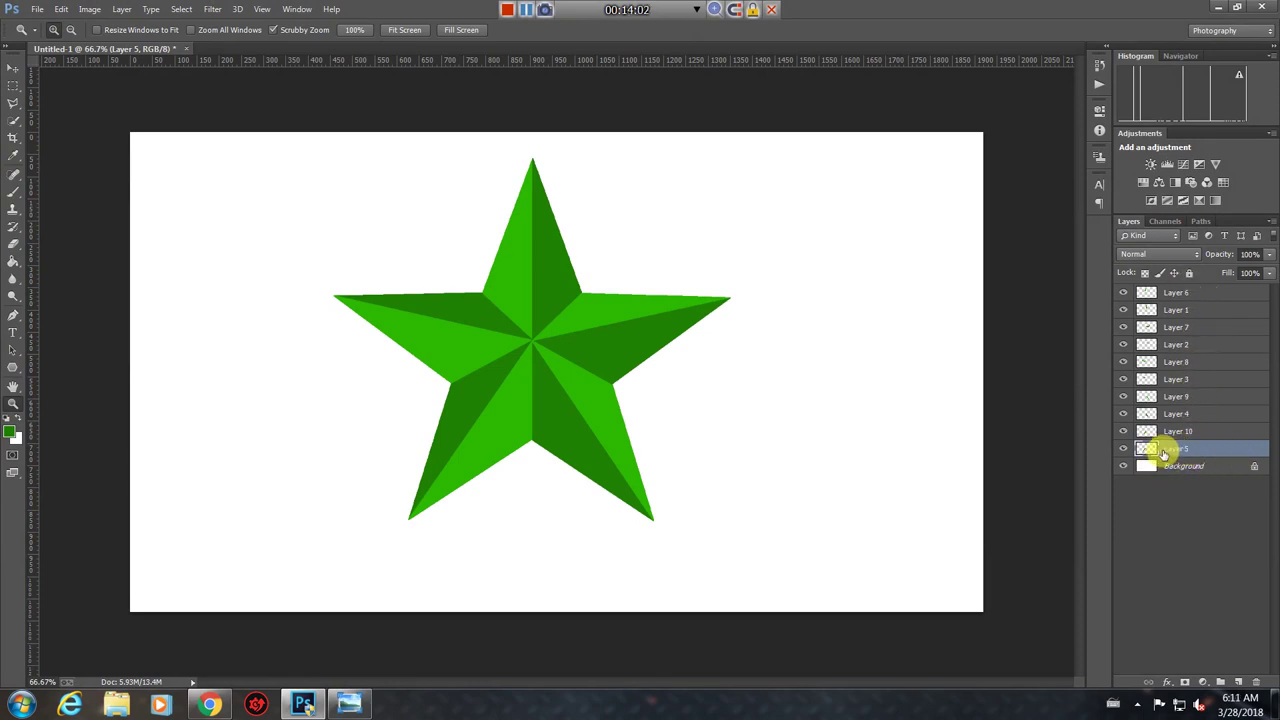
pyautogui.click(1201, 437)
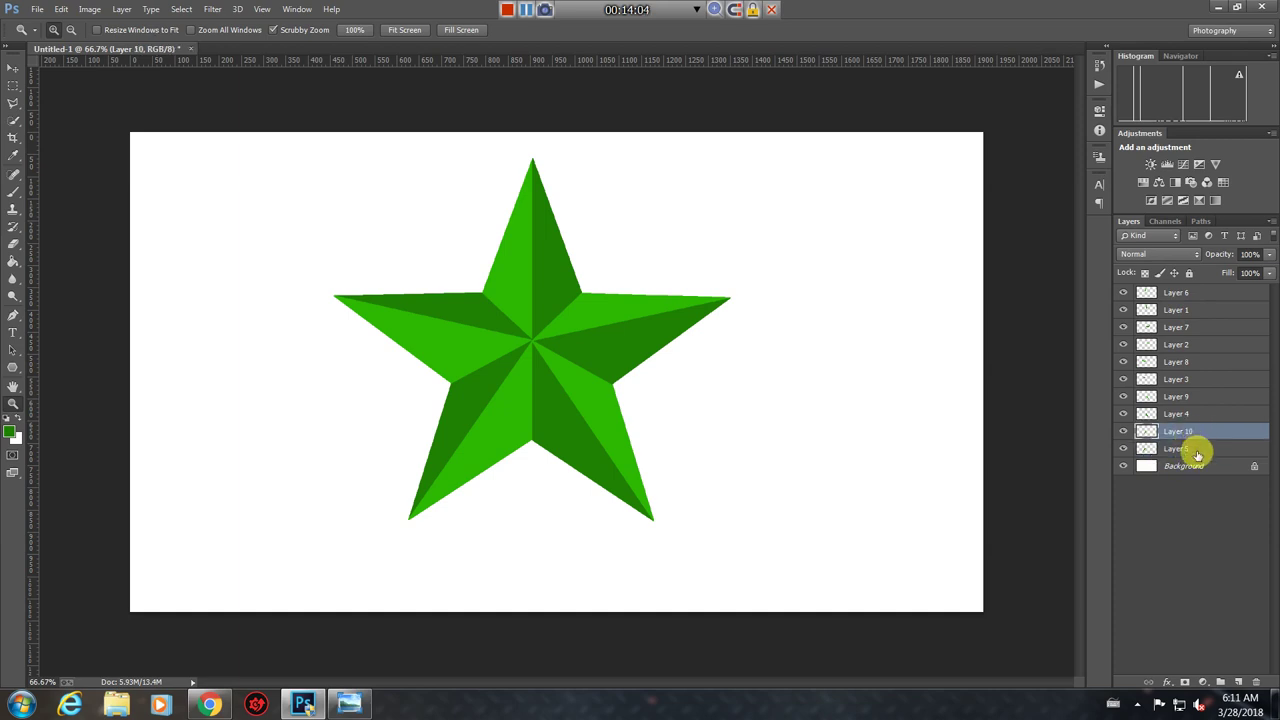
pyautogui.click(1197, 453)
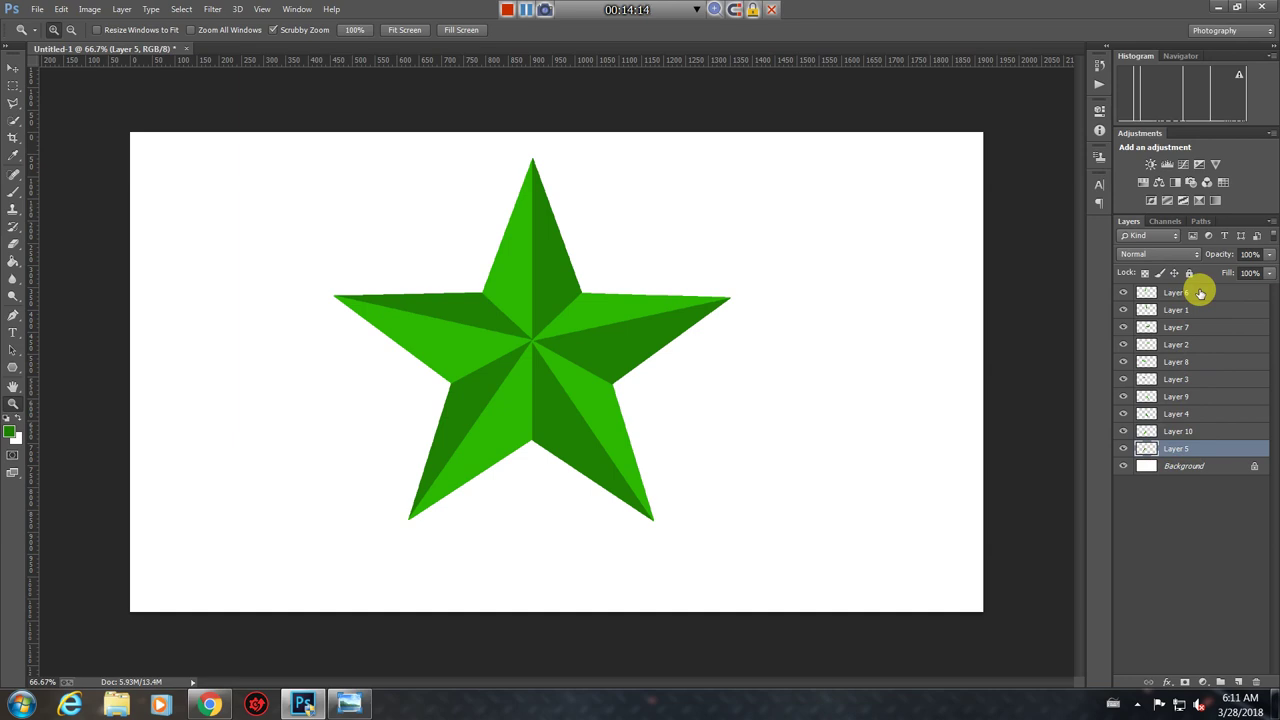
# Group Layer 6 through Layer 5 into Group 1 and nudge the star slightly right
pyautogui.keyDown('shift'); pyautogui.click(1200, 293); pyautogui.keyUp('shift')
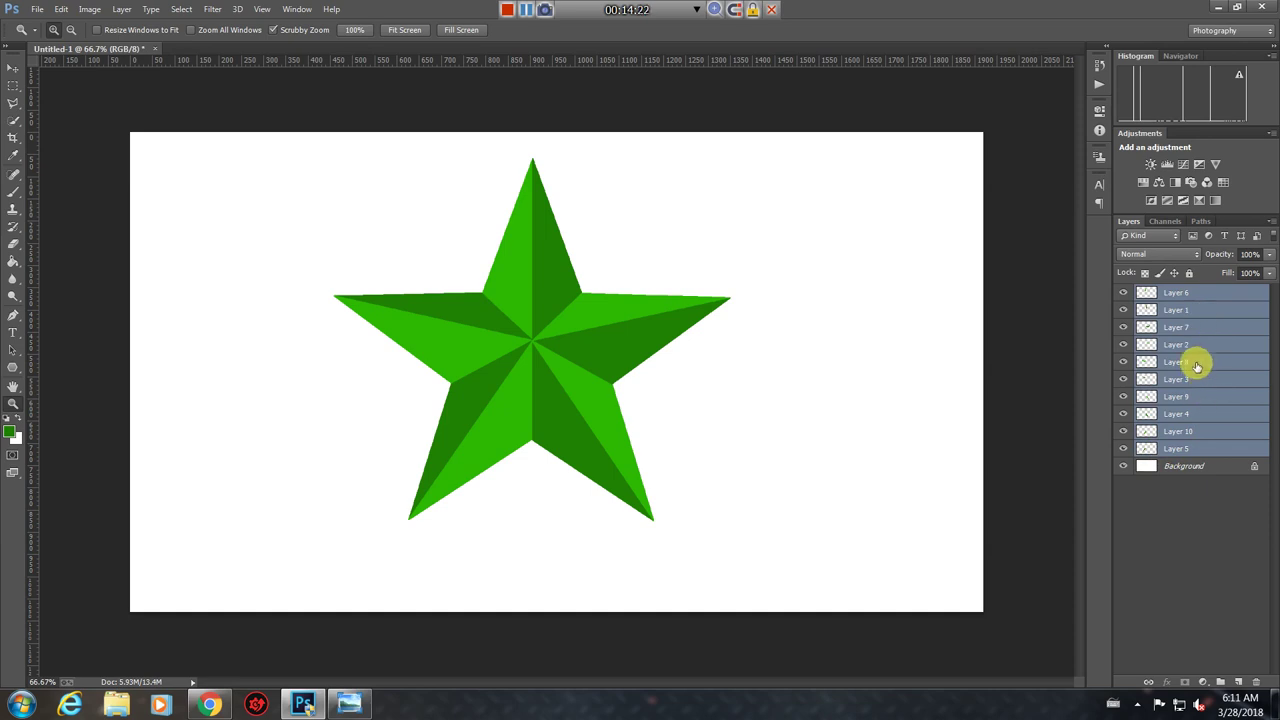
pyautogui.hotkey('ctrl', 'g')
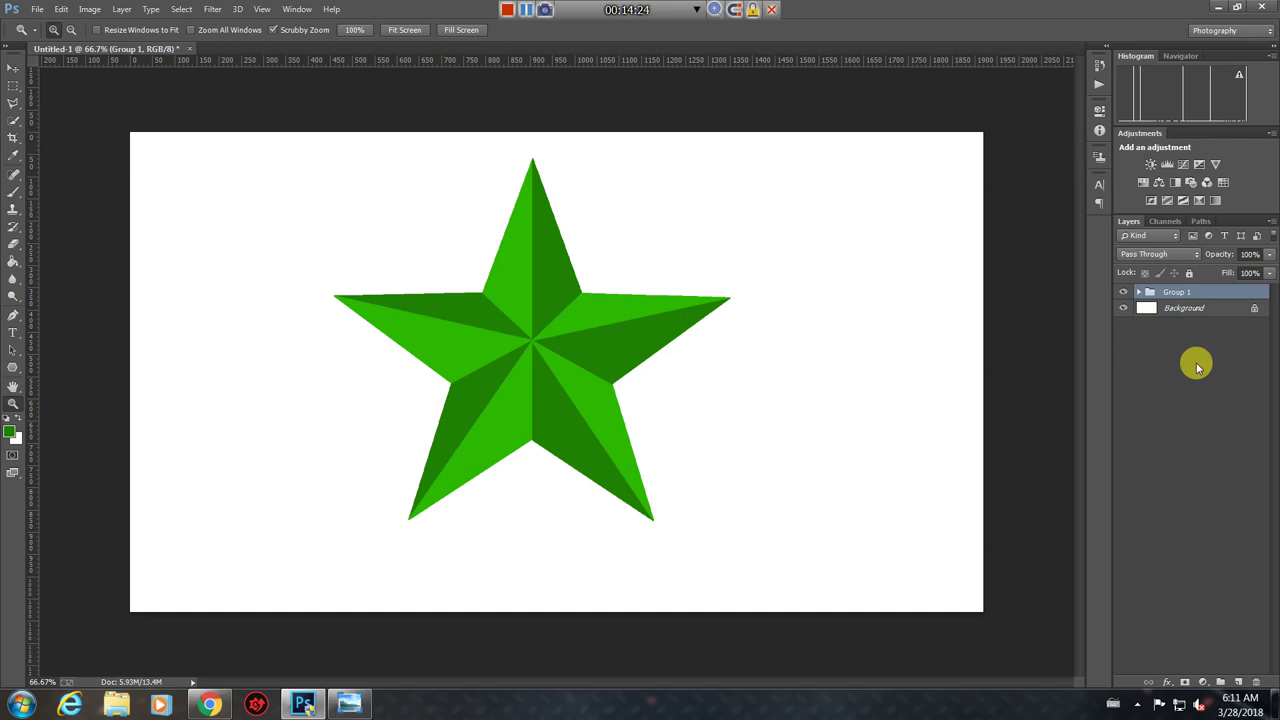
pyautogui.click(13, 67)
pyautogui.moveTo(566, 338)
pyautogui.mouseDown()
pyautogui.moveTo(595, 377)
pyautogui.moveTo(595, 332)
pyautogui.mouseUp()
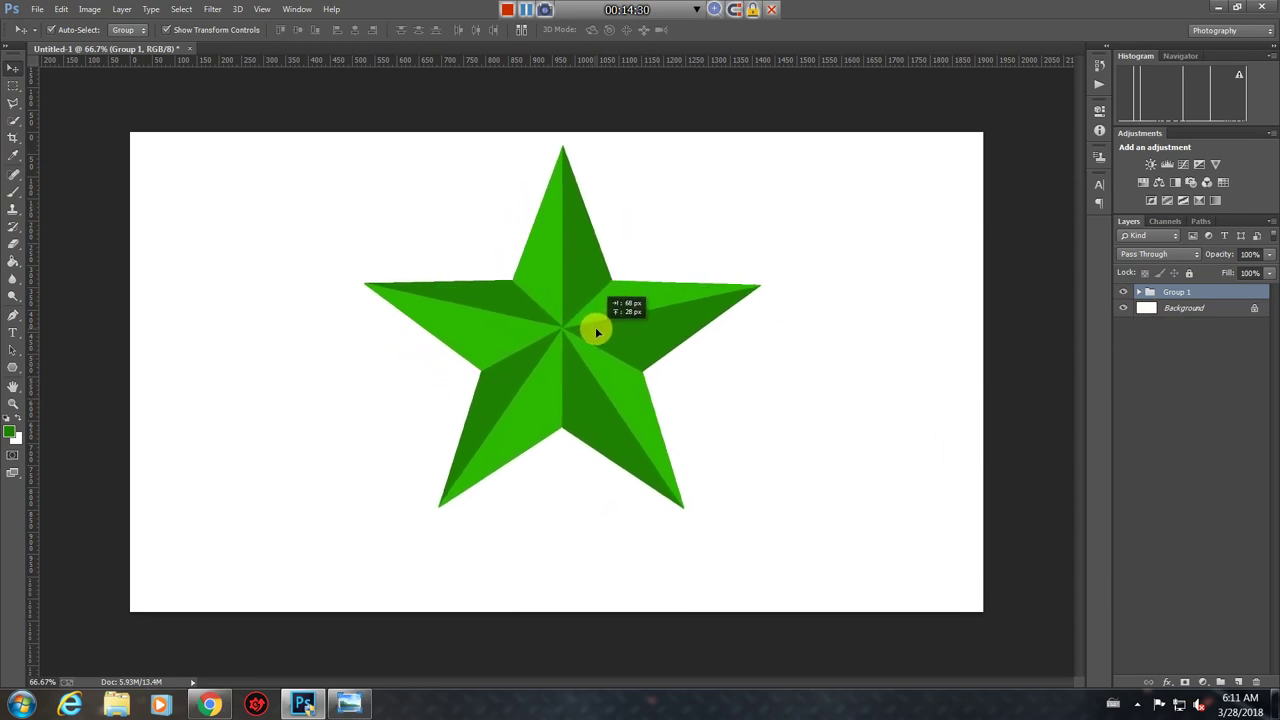
pyautogui.moveTo(597, 332); pyautogui.dragTo(598, 333)
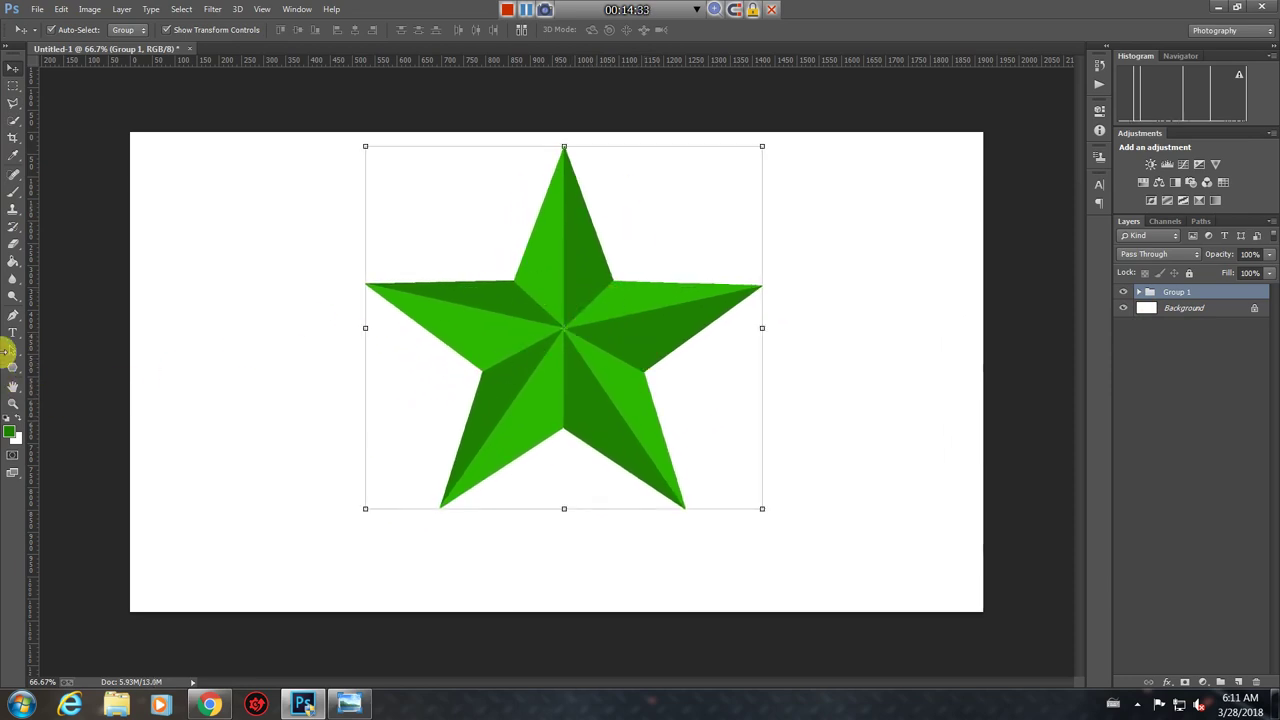
# Convert the Background into Layer 0 and add a Gradient Overlay layer style
pyautogui.click(13, 351)
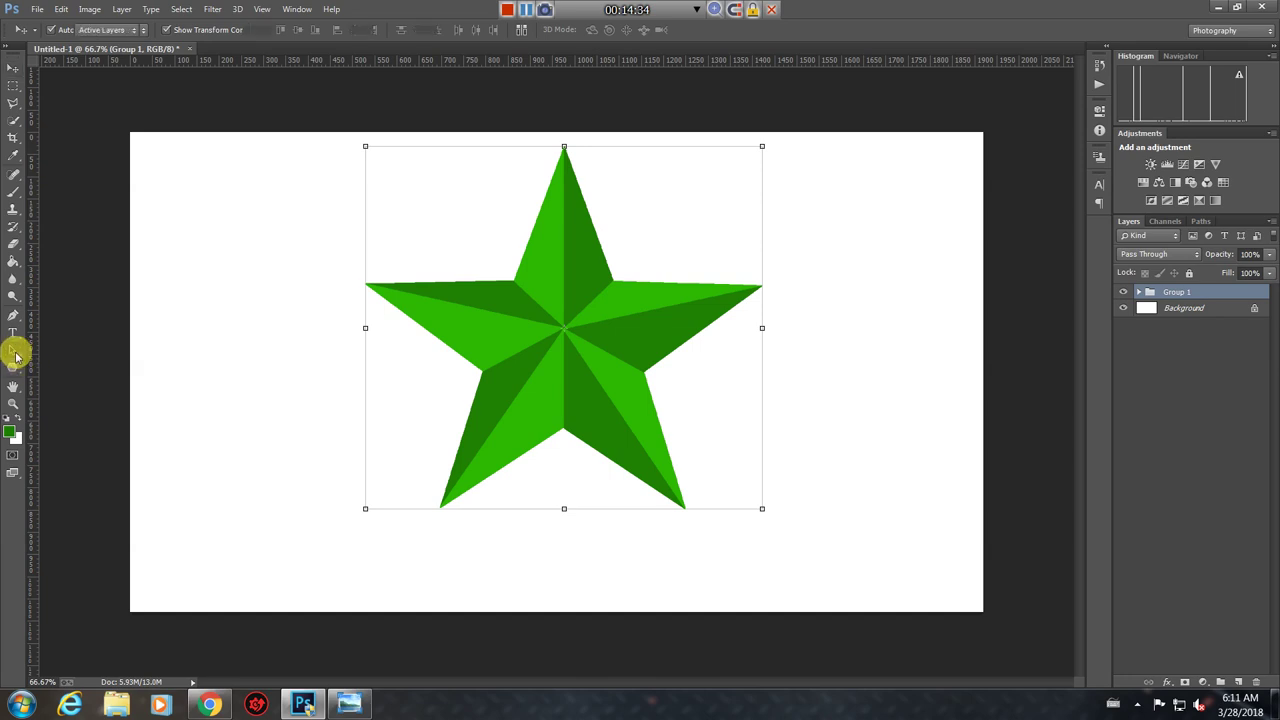
pyautogui.doubleClick(1203, 314)
pyautogui.click(752, 226)
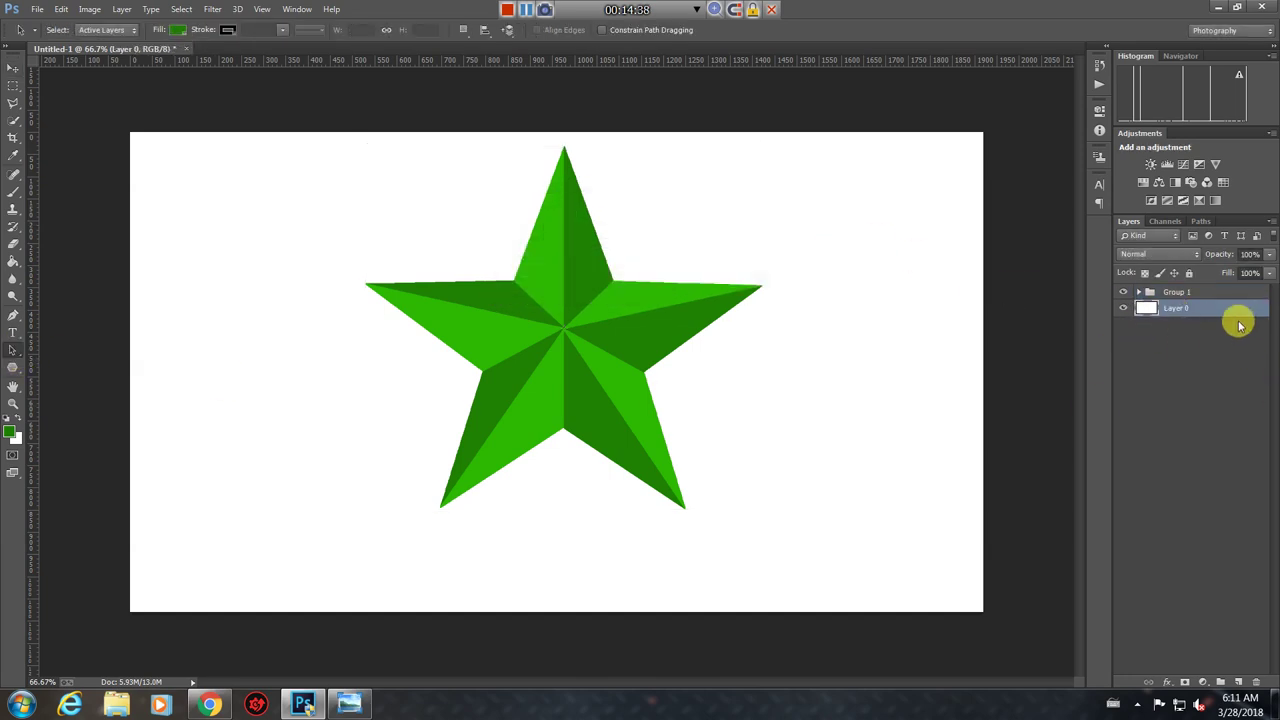
pyautogui.doubleClick(1240, 305)
pyautogui.click(891, 277)
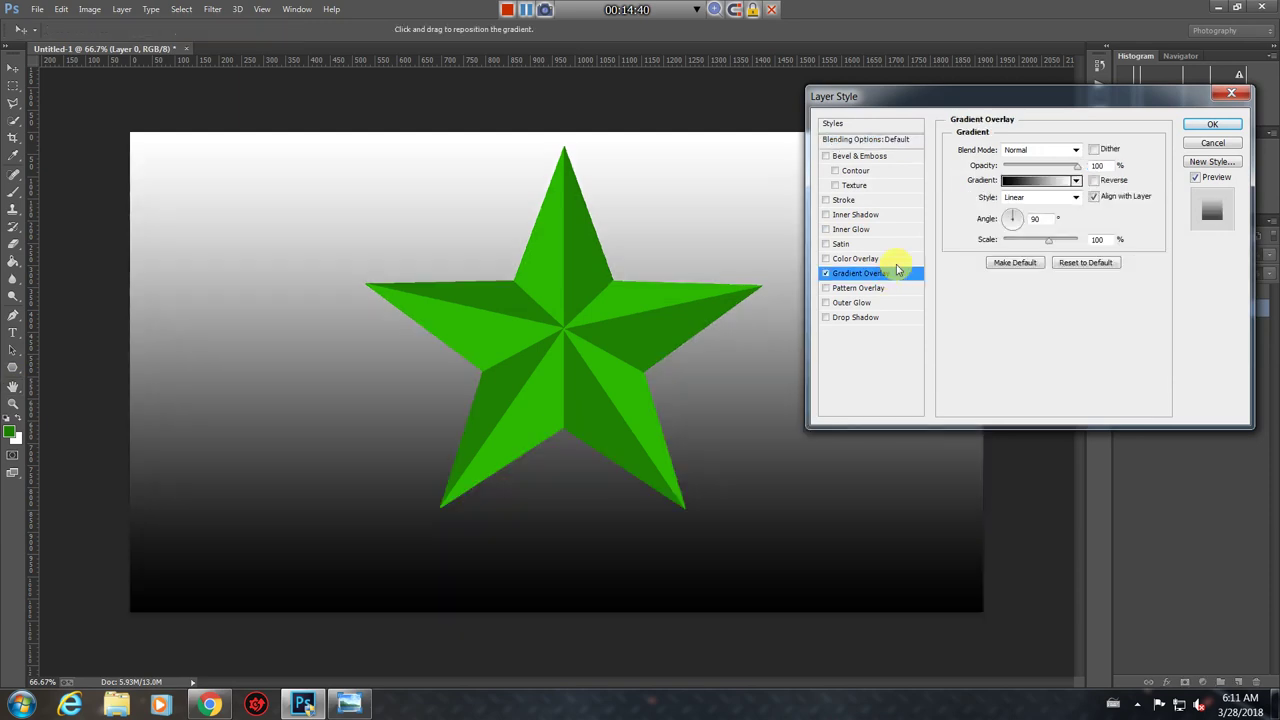
# Try several preset gradients and settle on the pale pink-mauve one
pyautogui.click(1023, 182)
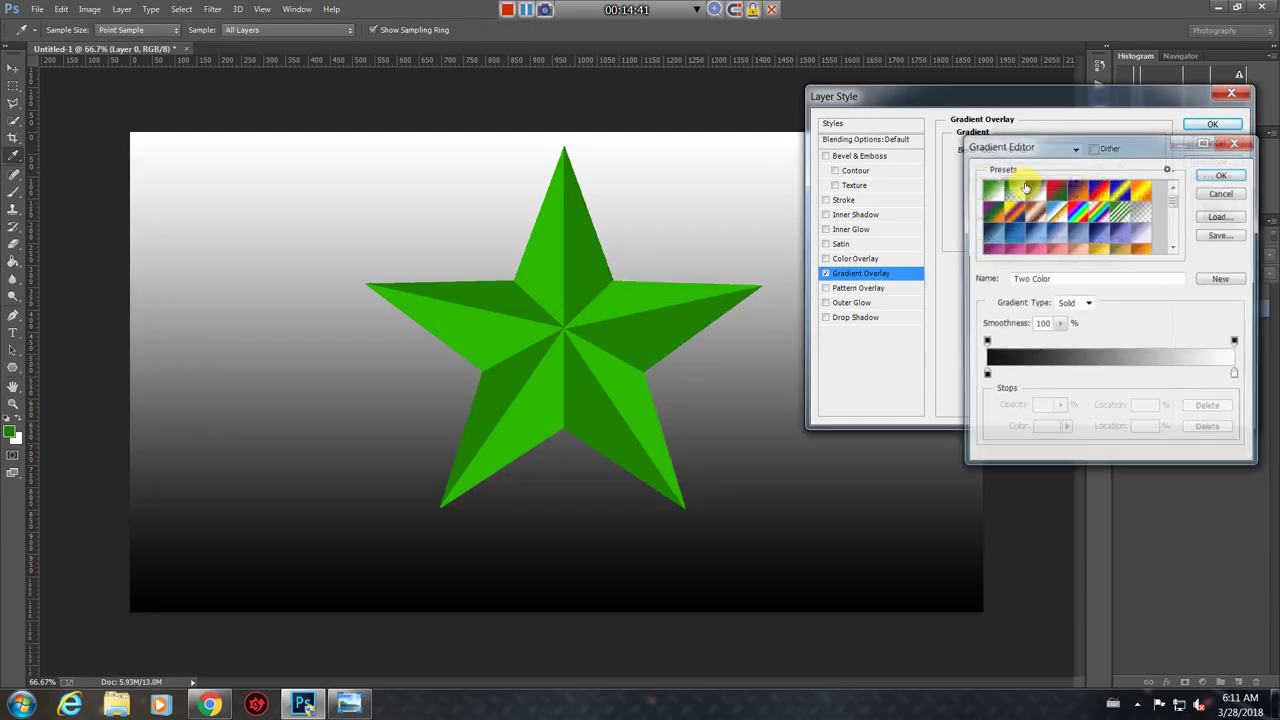
pyautogui.click(1025, 237)
pyautogui.scroll(-1, 1068, 233)
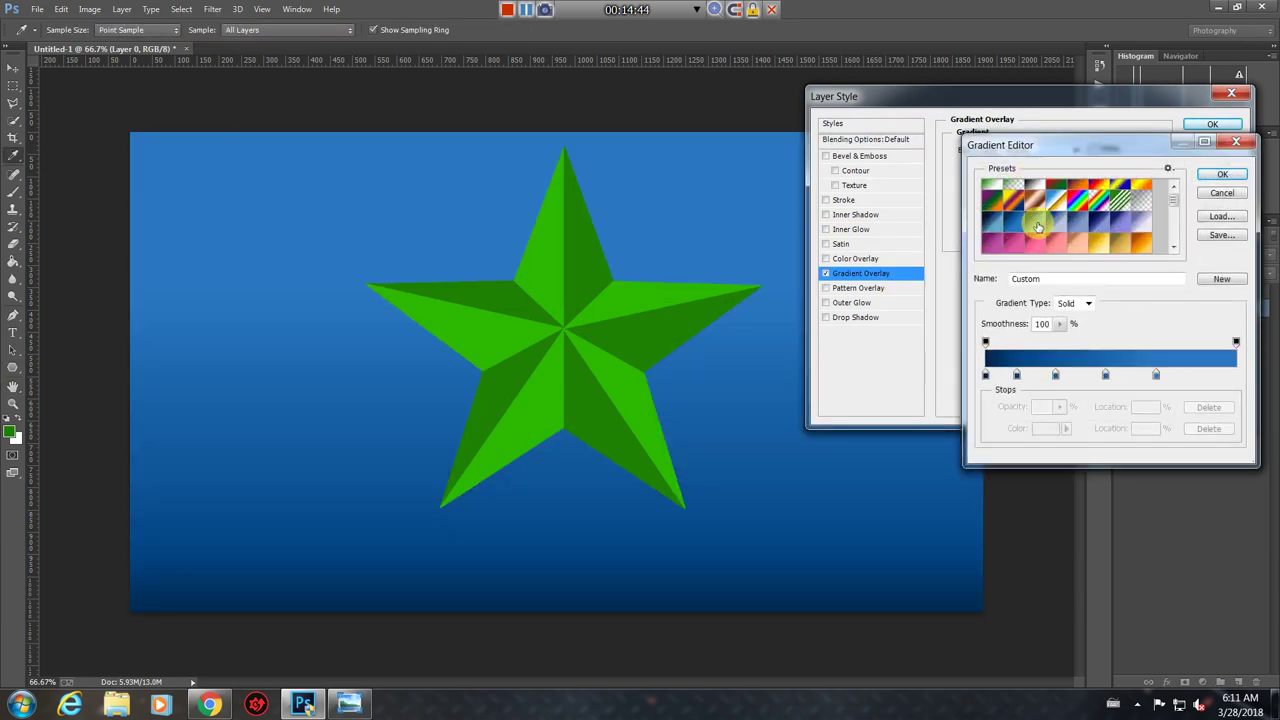
pyautogui.click(1035, 222)
pyautogui.scroll(-1, 1040, 222)
pyautogui.click(1100, 226)
pyautogui.click(1077, 222)
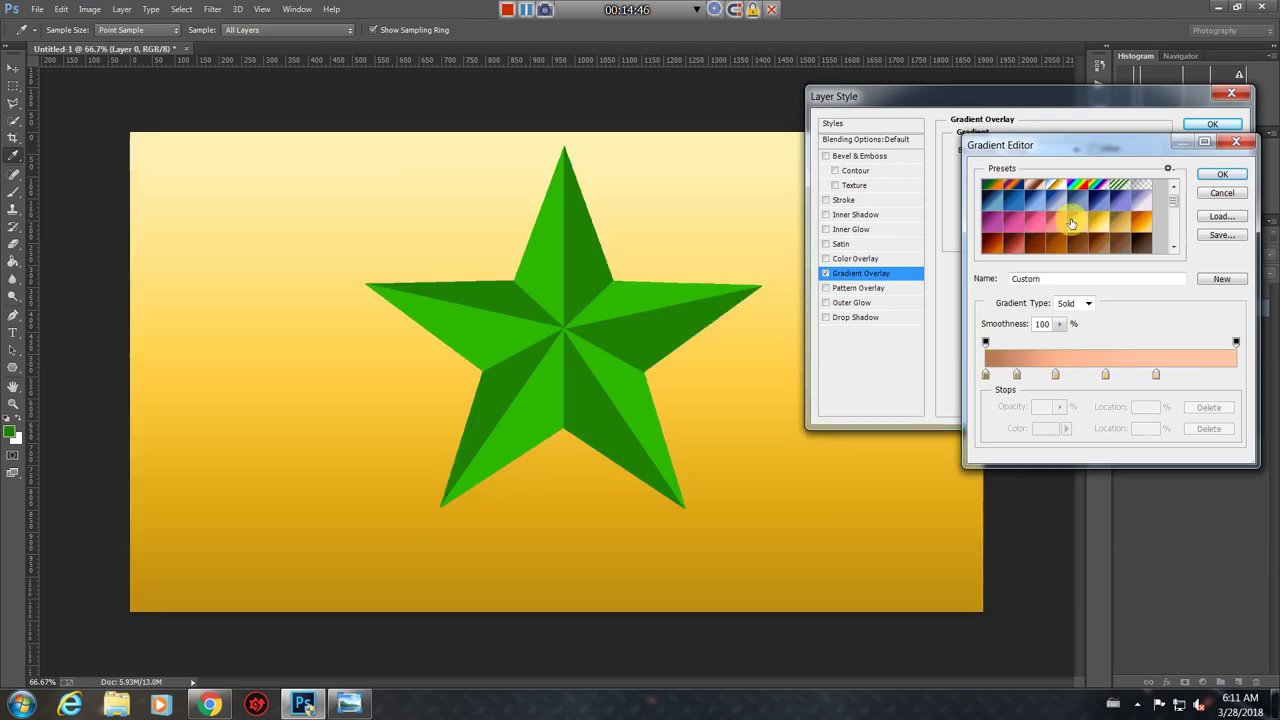
pyautogui.click(1055, 221)
pyautogui.scroll(-1, 1050, 220)
pyautogui.scroll(-2, 1050, 220)
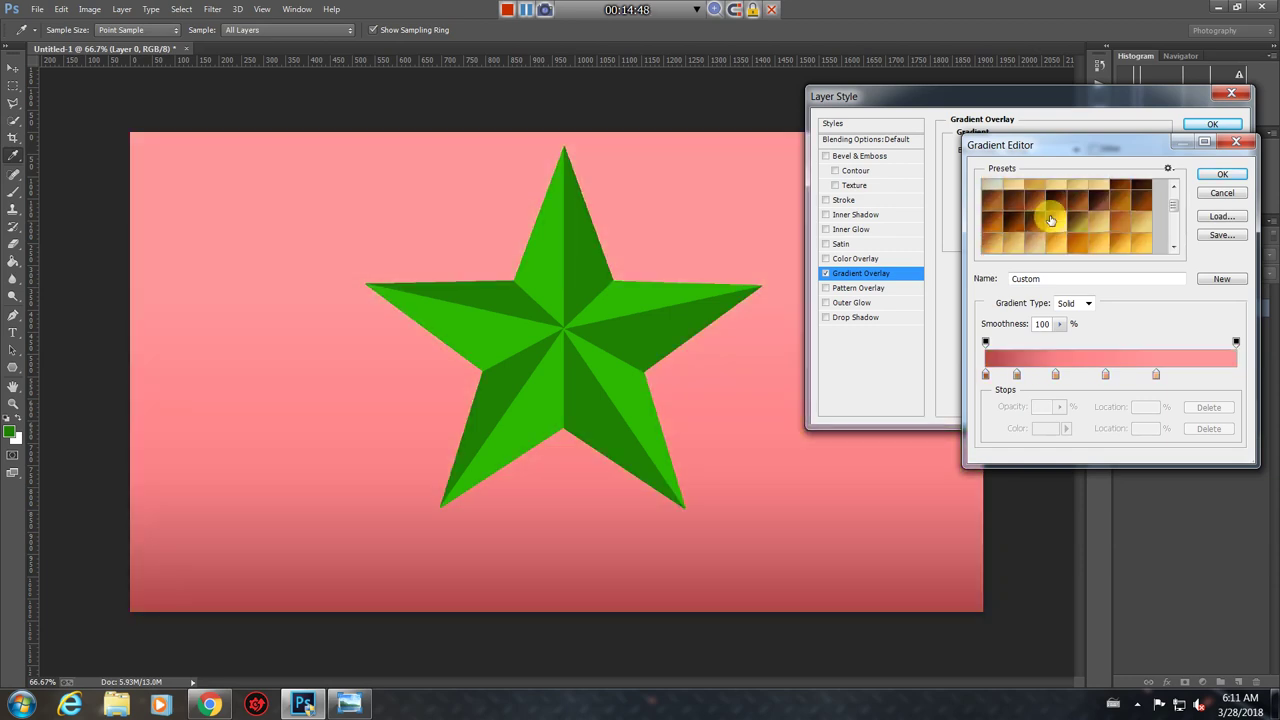
pyautogui.scroll(-2, 1050, 222)
pyautogui.scroll(-2, 1052, 228)
pyautogui.click(1053, 233)
pyautogui.scroll(-2, 1055, 231)
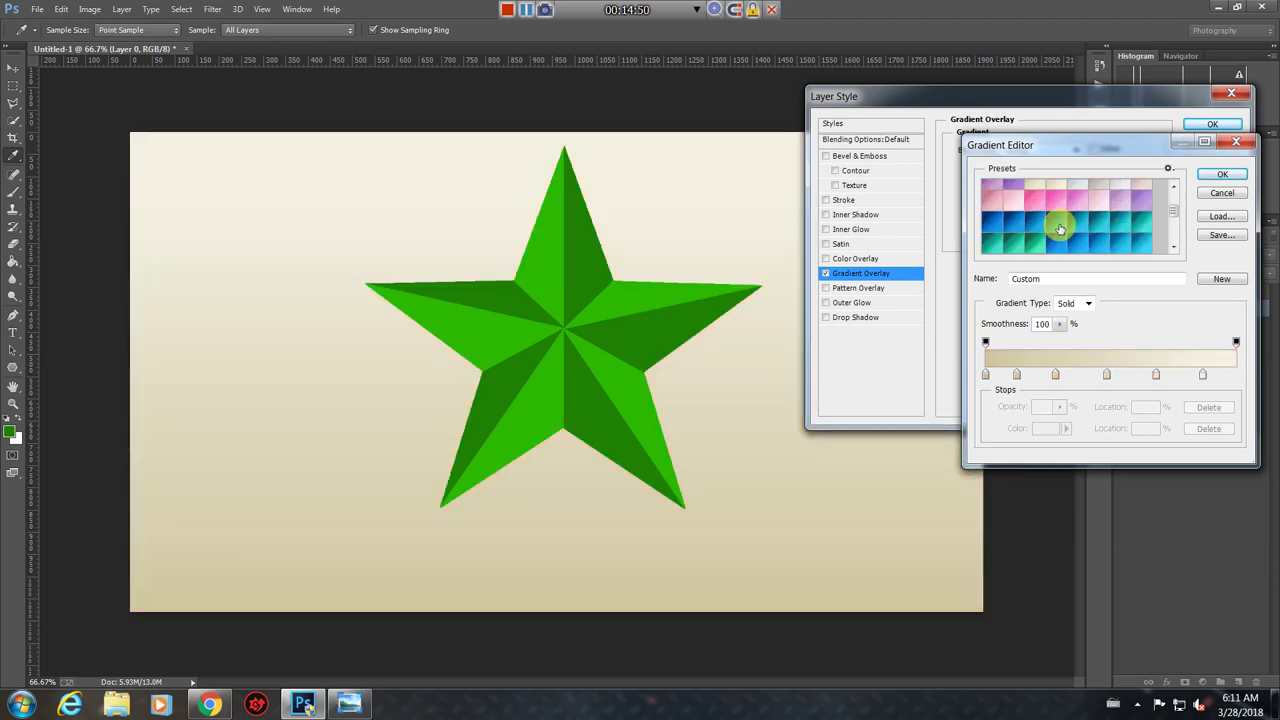
pyautogui.click(1090, 200)
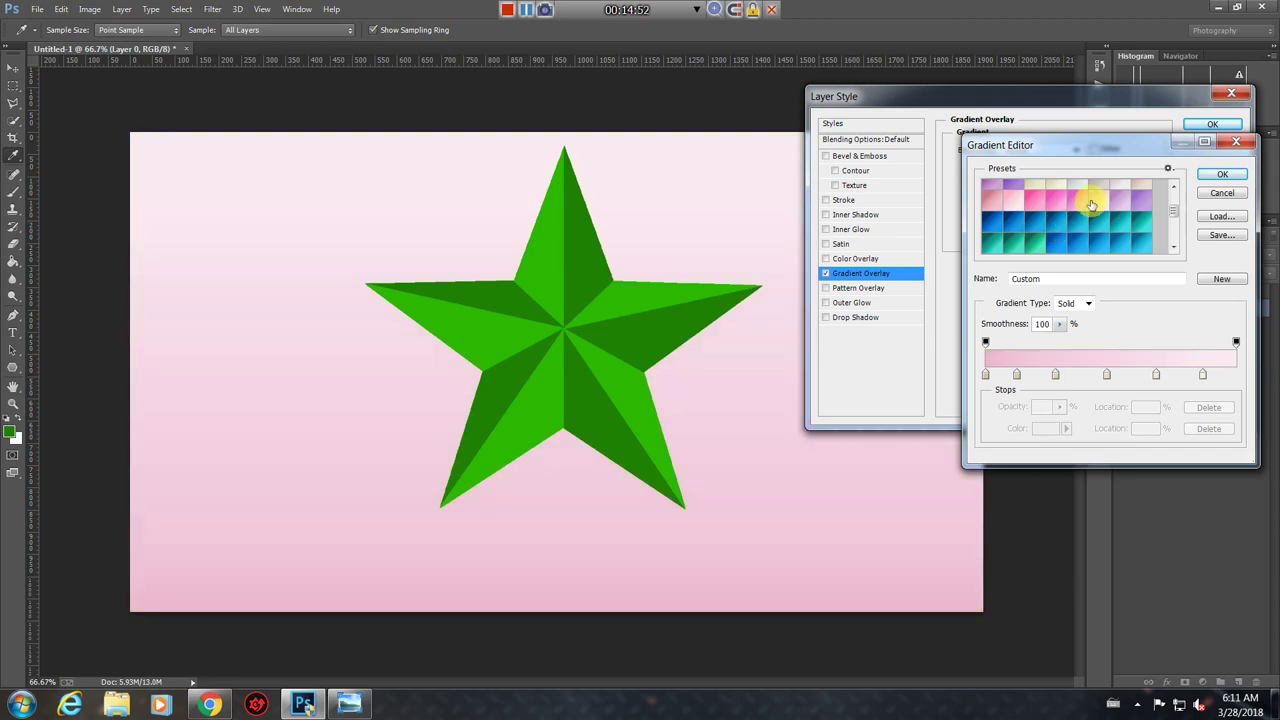
pyautogui.click(1018, 243)
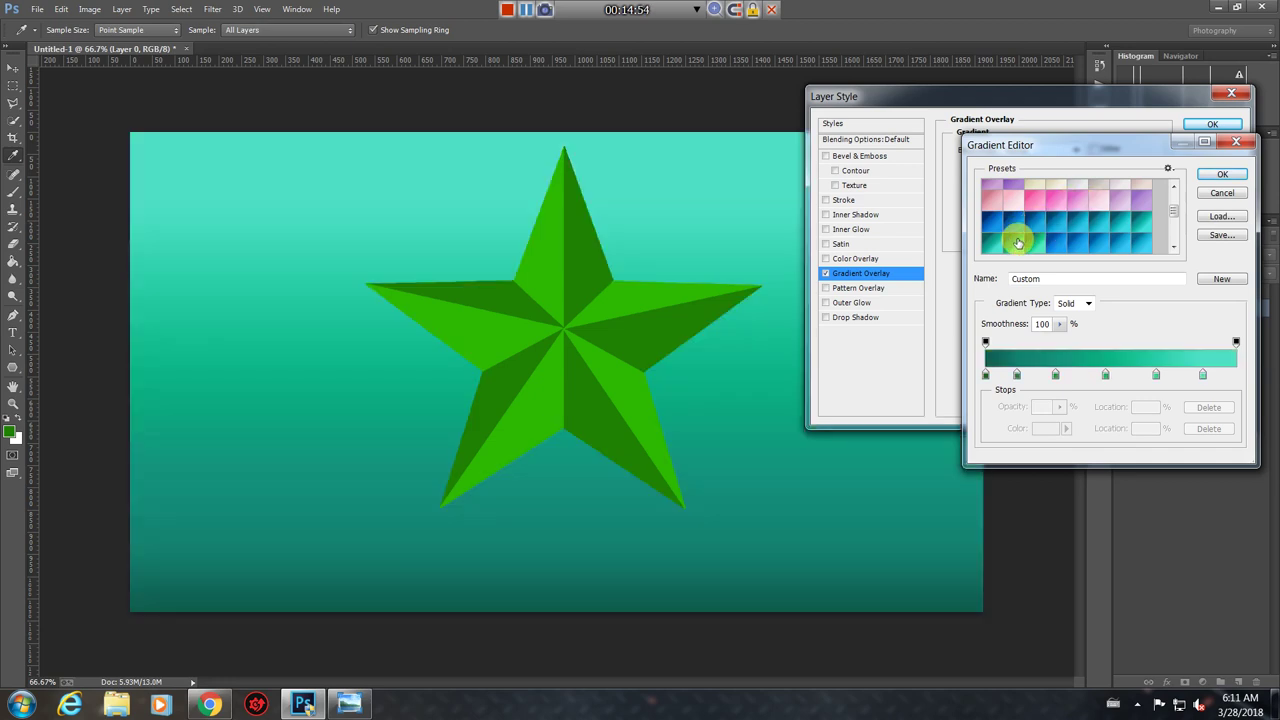
pyautogui.scroll(2, 1018, 243)
pyautogui.click(1038, 212)
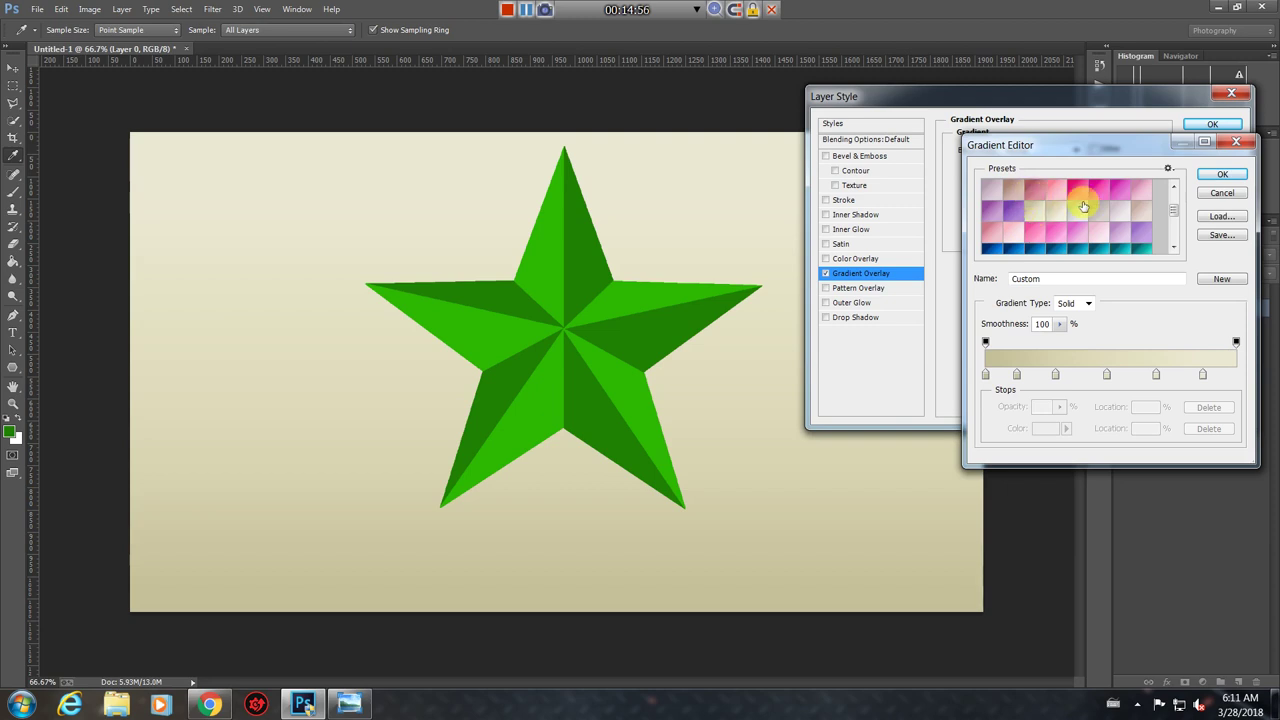
pyautogui.click(1108, 205)
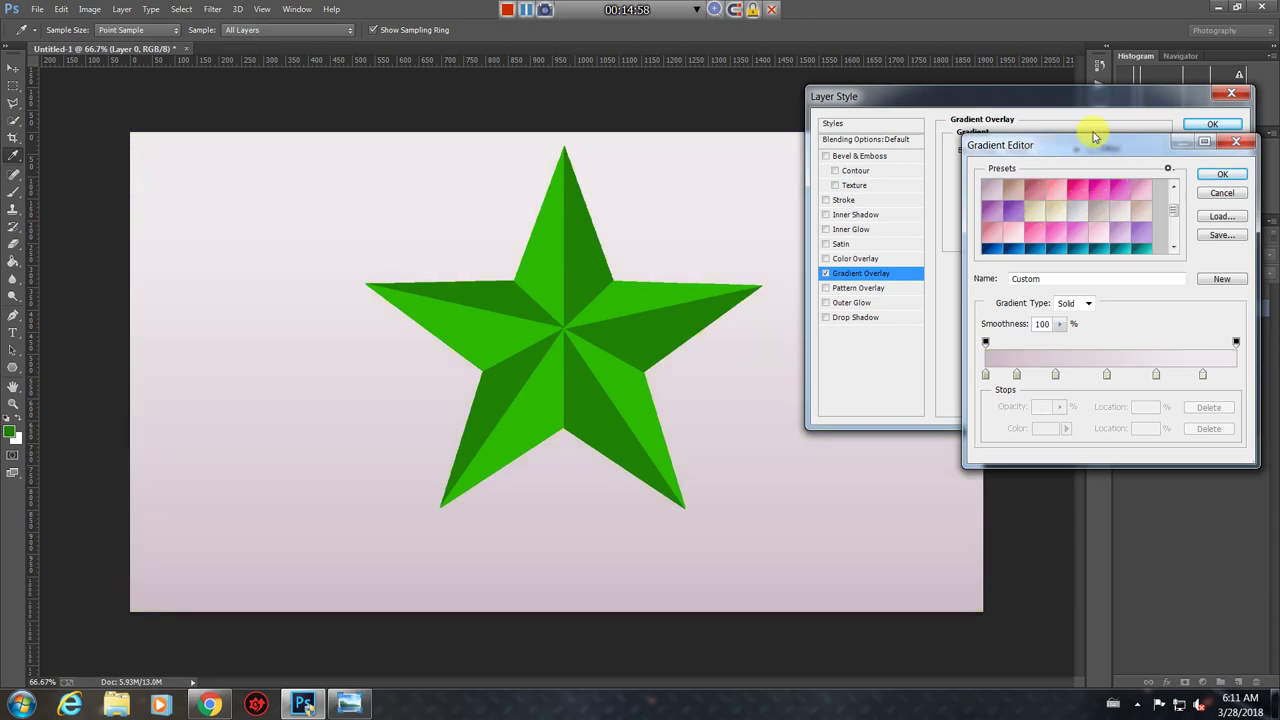
# Confirm the pale pink-mauve gradient in the Gradient Editor and Layer Style dialogs
pyautogui.moveTo(1095, 136); pyautogui.dragTo(952, 164)
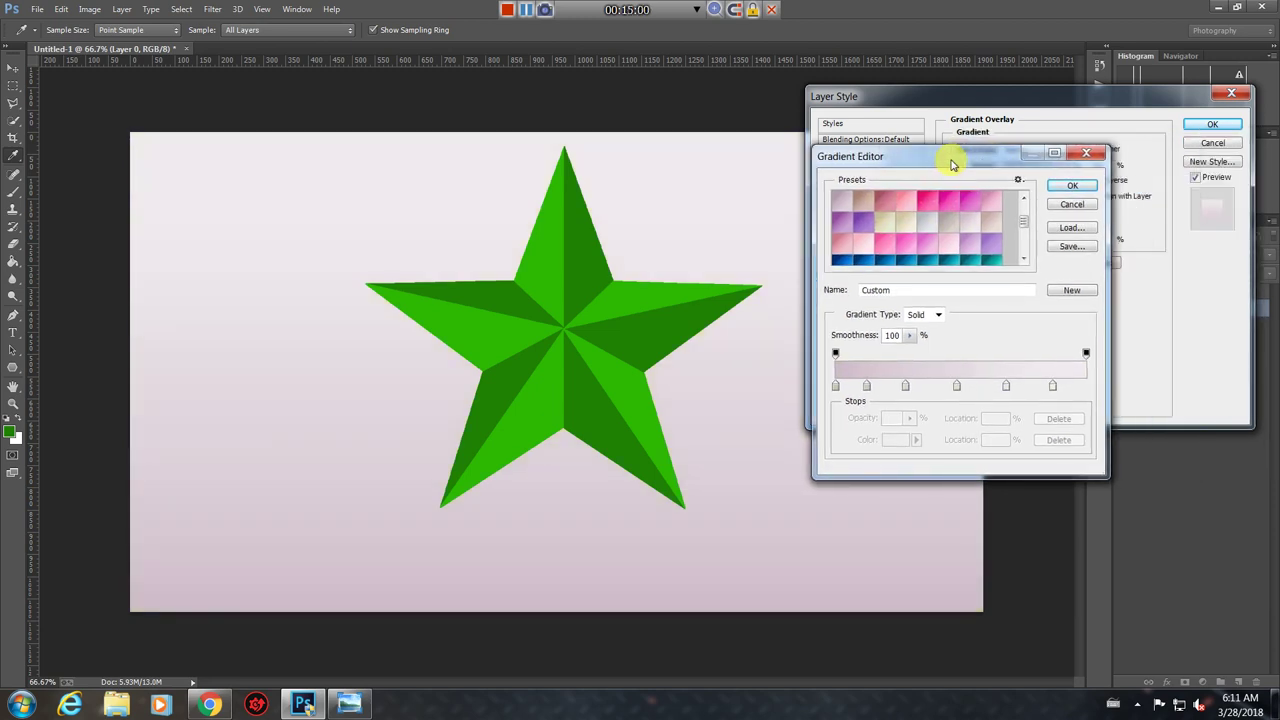
pyautogui.click(1071, 186)
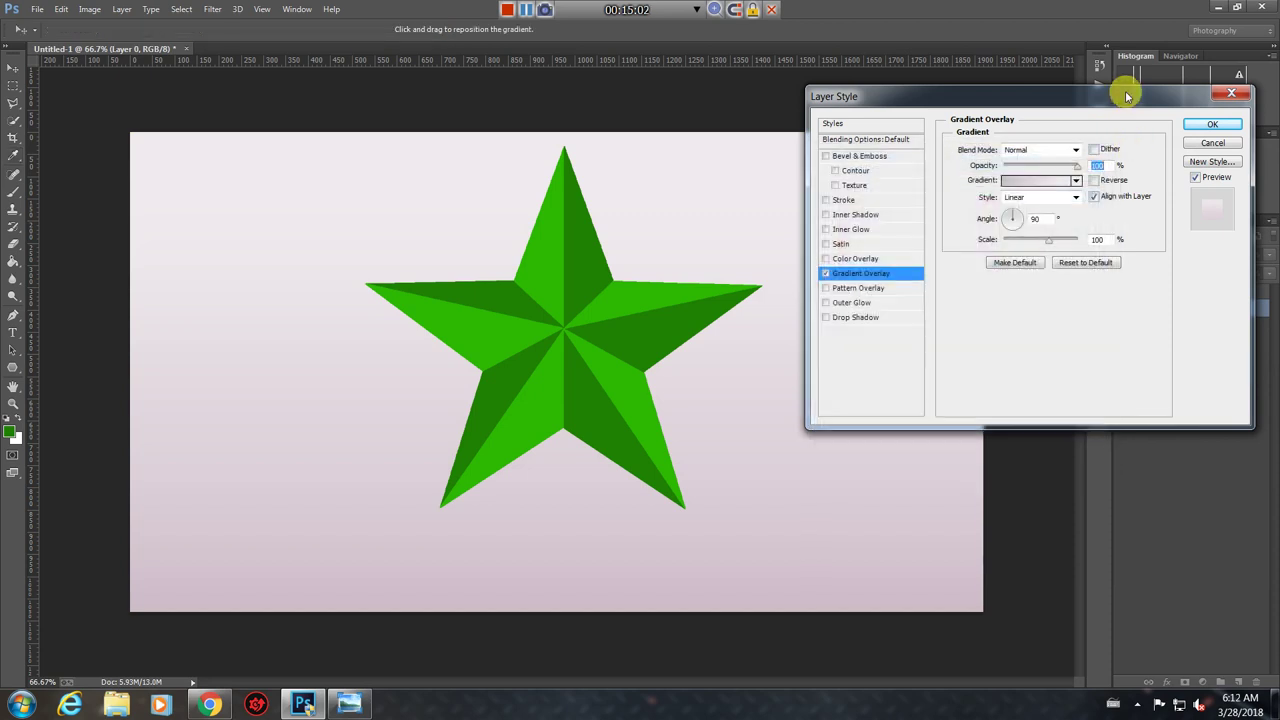
pyautogui.moveTo(1122, 96); pyautogui.dragTo(1046, 156)
pyautogui.click(1137, 186)
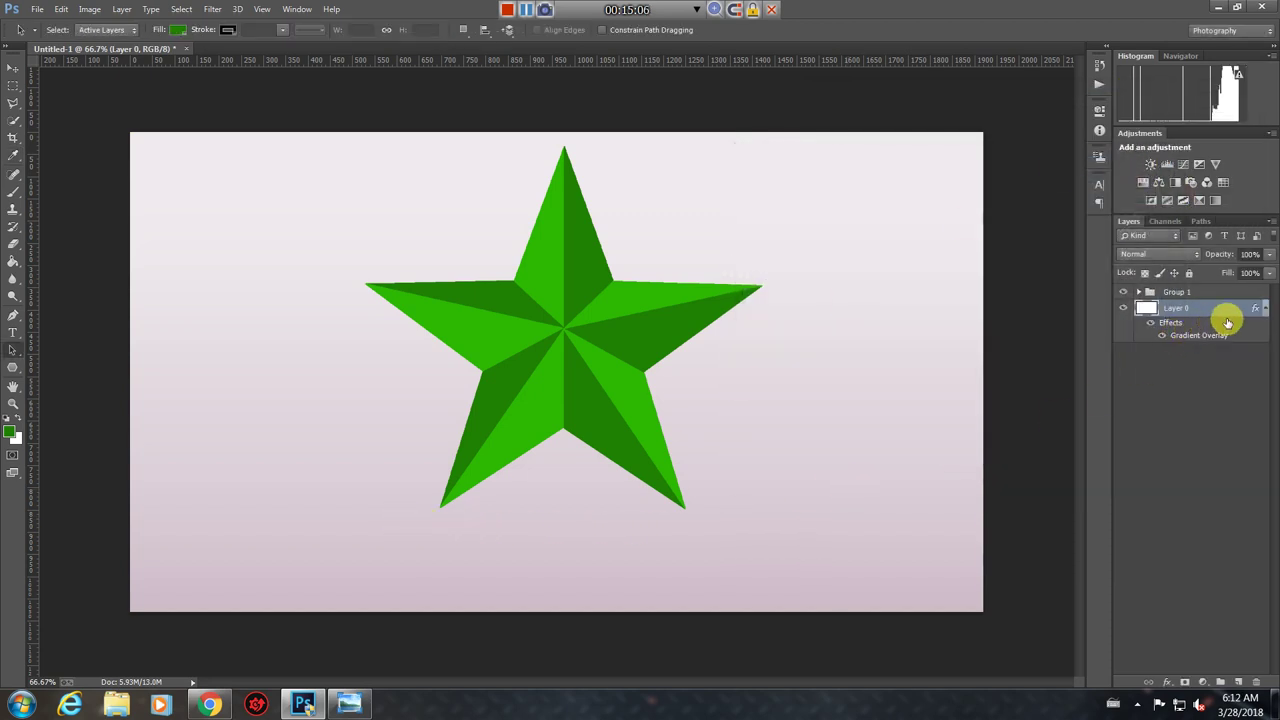
# Add a new empty layer and select the Ellipse Tool
pyautogui.click(1240, 682)
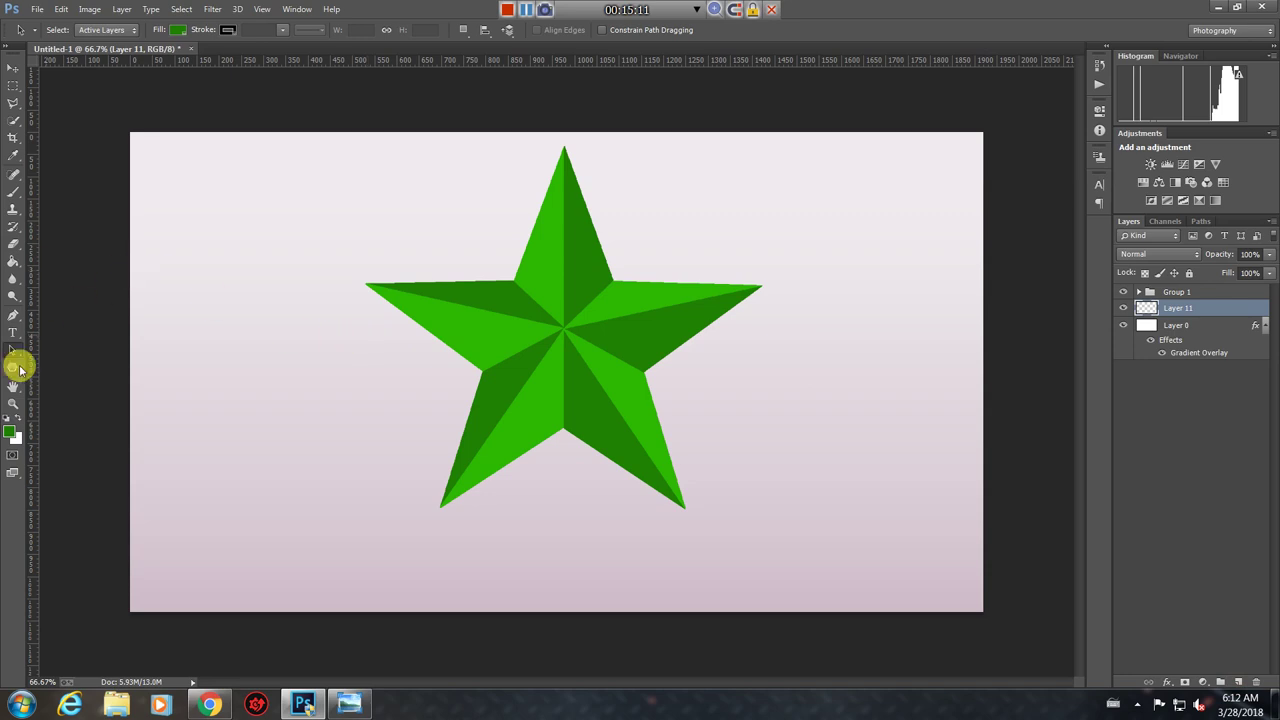
pyautogui.click(20, 368)
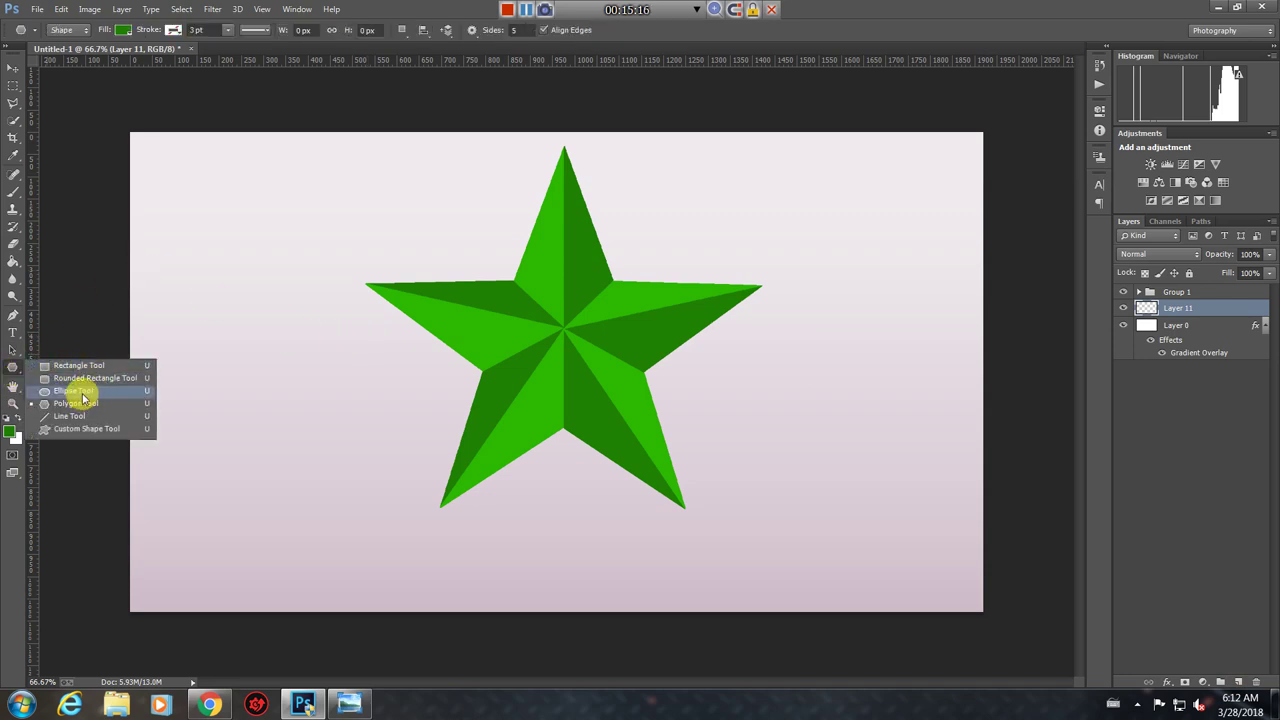
pyautogui.click(75, 391)
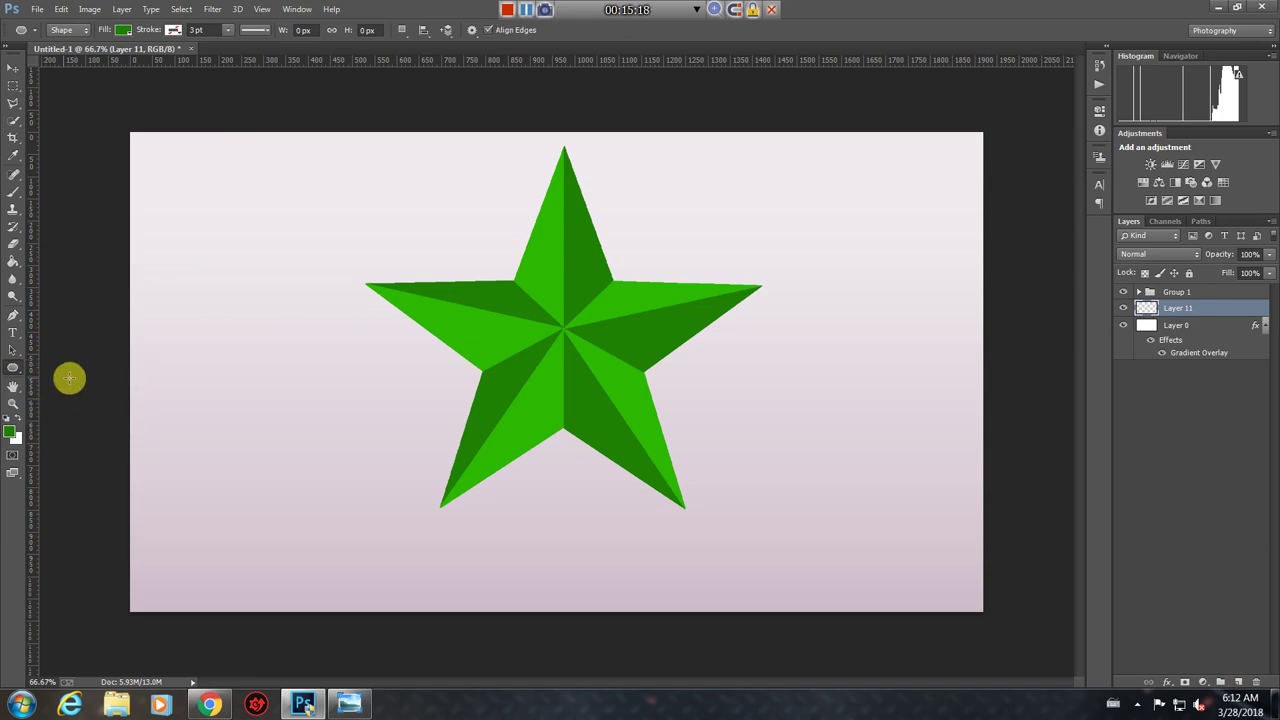
# Set the foreground to black and draw a 623 × 57 px ellipse below the star
pyautogui.click(9, 433)
pyautogui.moveTo(757, 325); pyautogui.dragTo(709, 386)
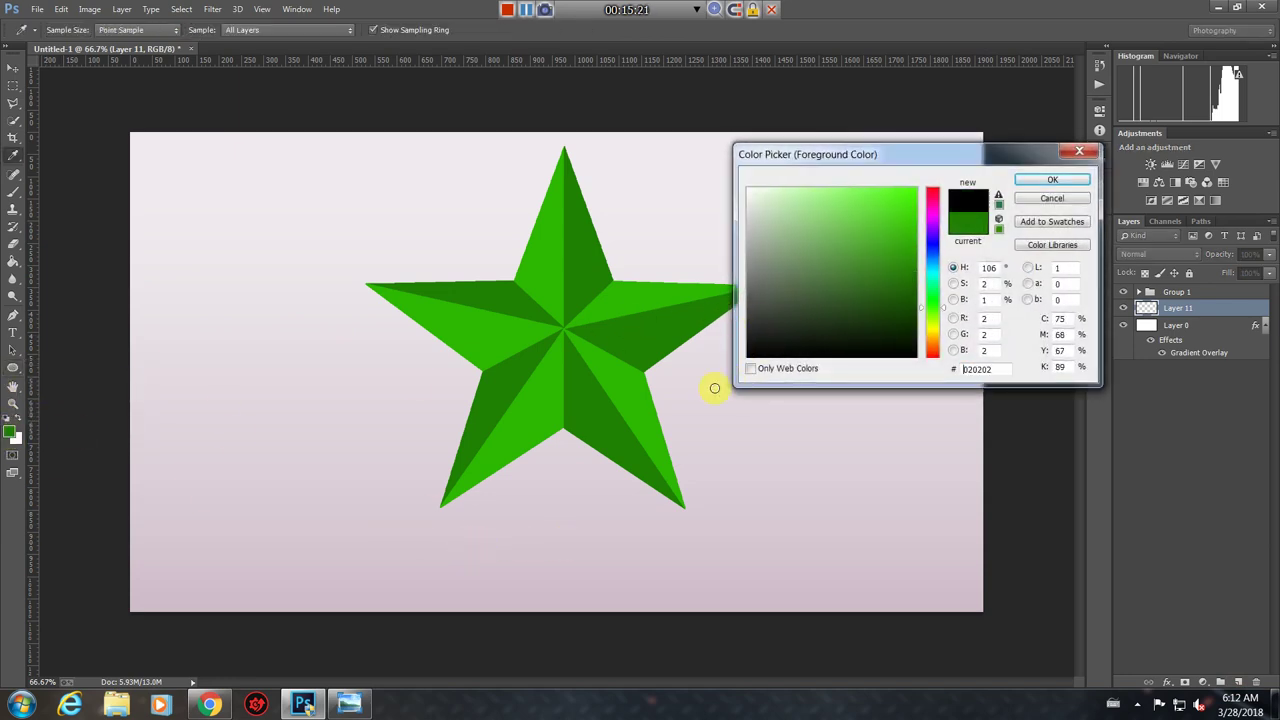
pyautogui.click(1050, 181)
pyautogui.moveTo(424, 524); pyautogui.dragTo(706, 548)
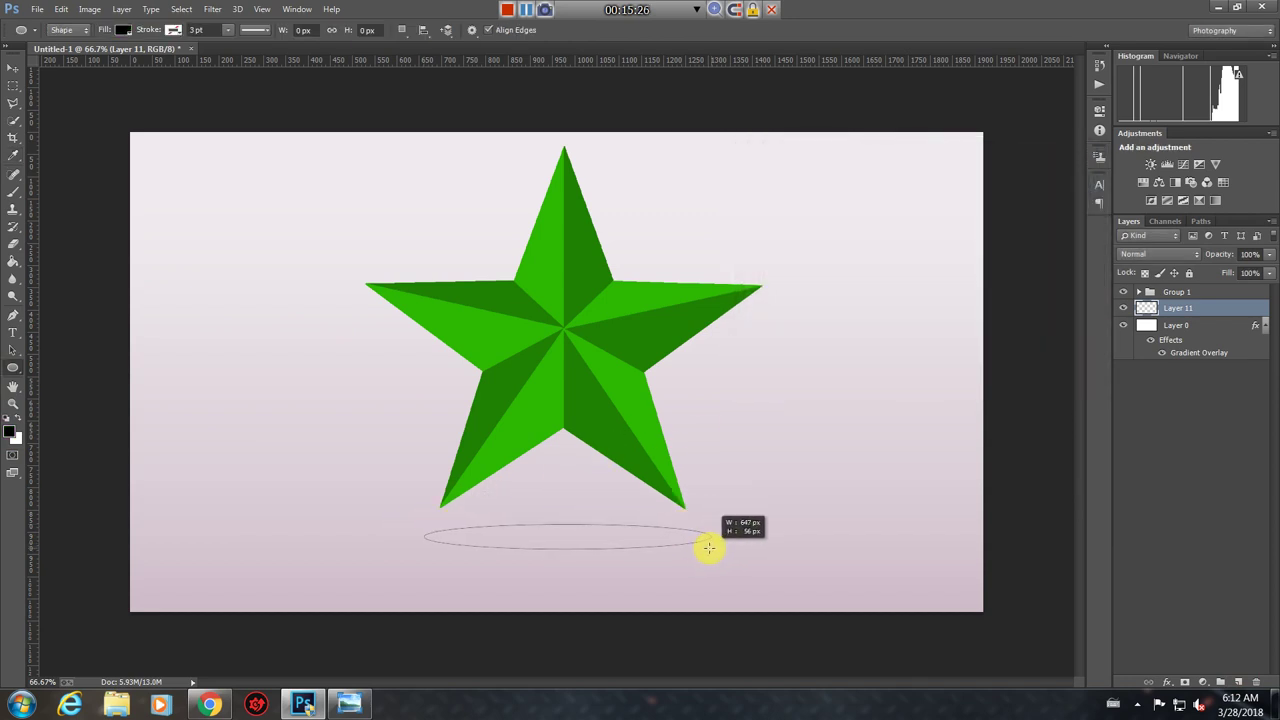
pyautogui.moveTo(706, 548); pyautogui.dragTo(699, 548)
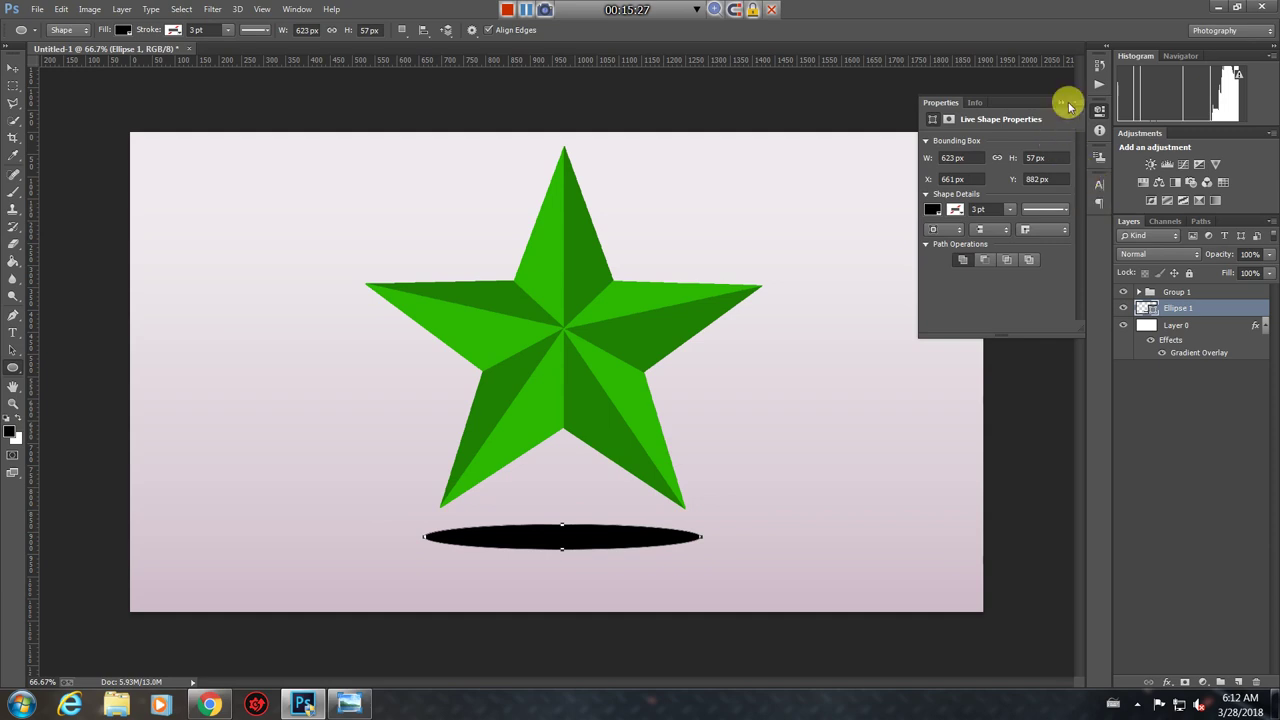
pyautogui.click(1062, 105)
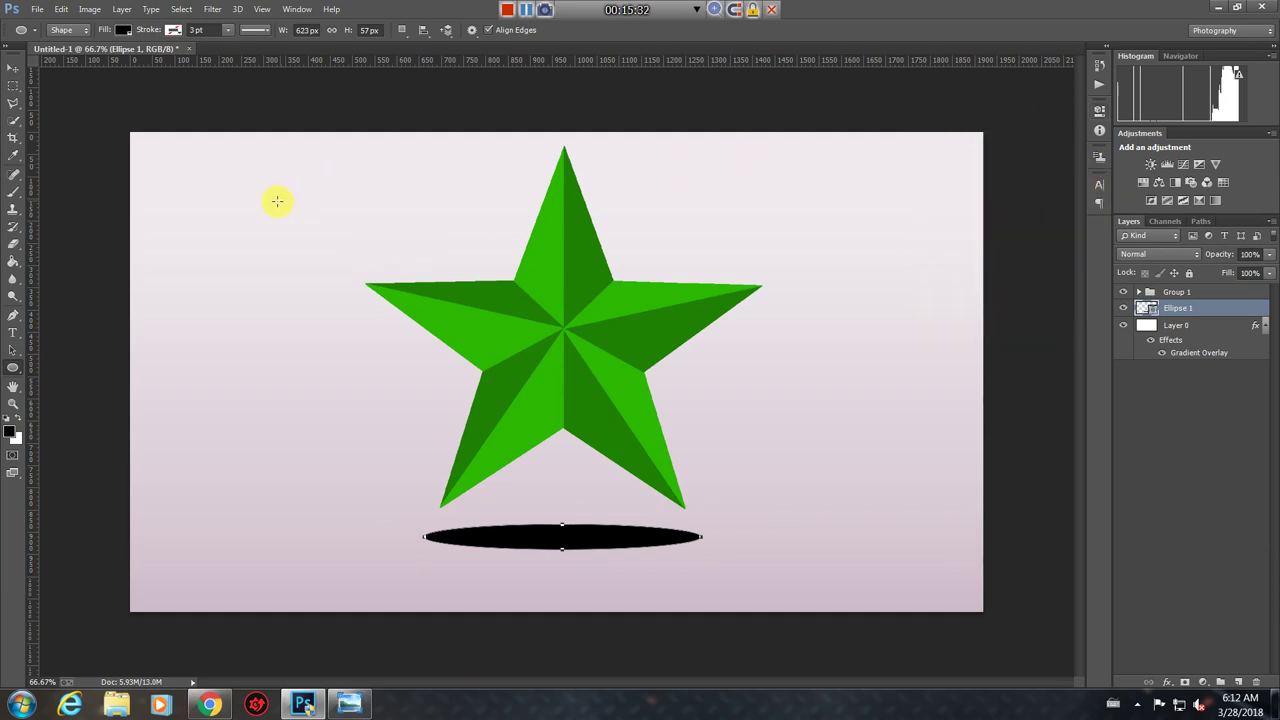
# Rasterize Ellipse 1, apply a 30.5 px Gaussian Blur, and set its opacity to 65%
pyautogui.click(211, 9)
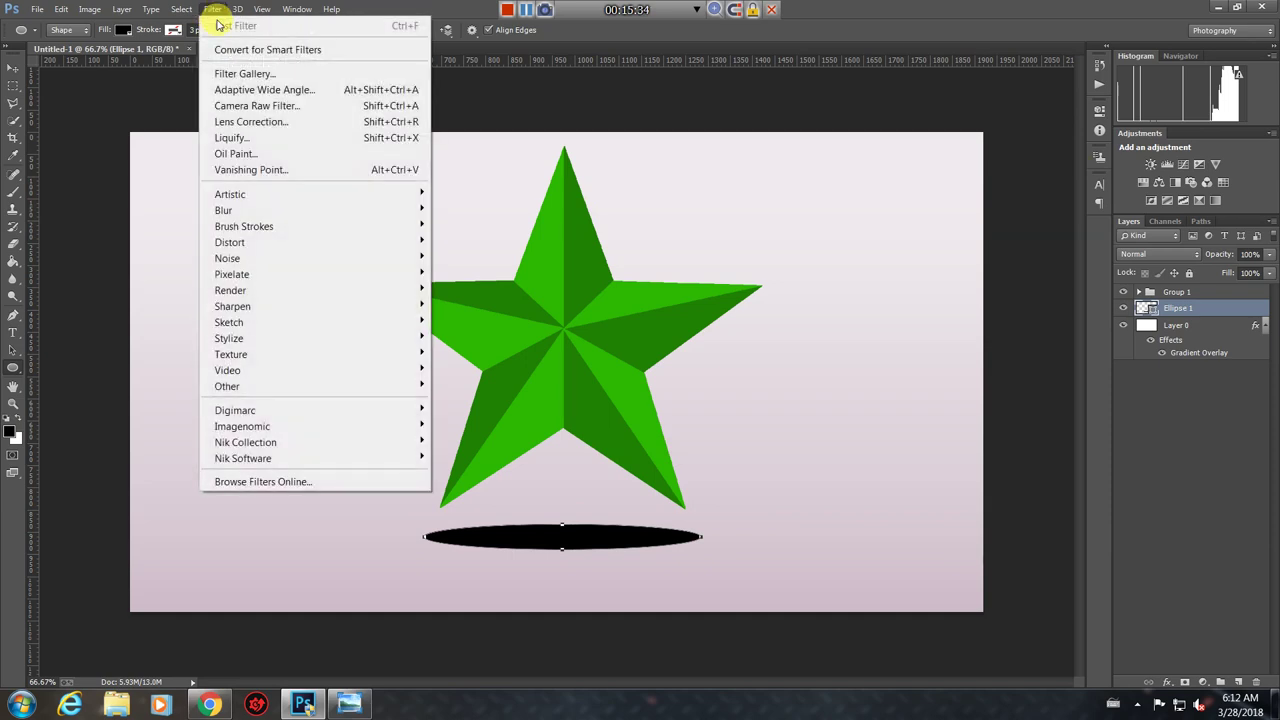
pyautogui.moveTo(223, 210)
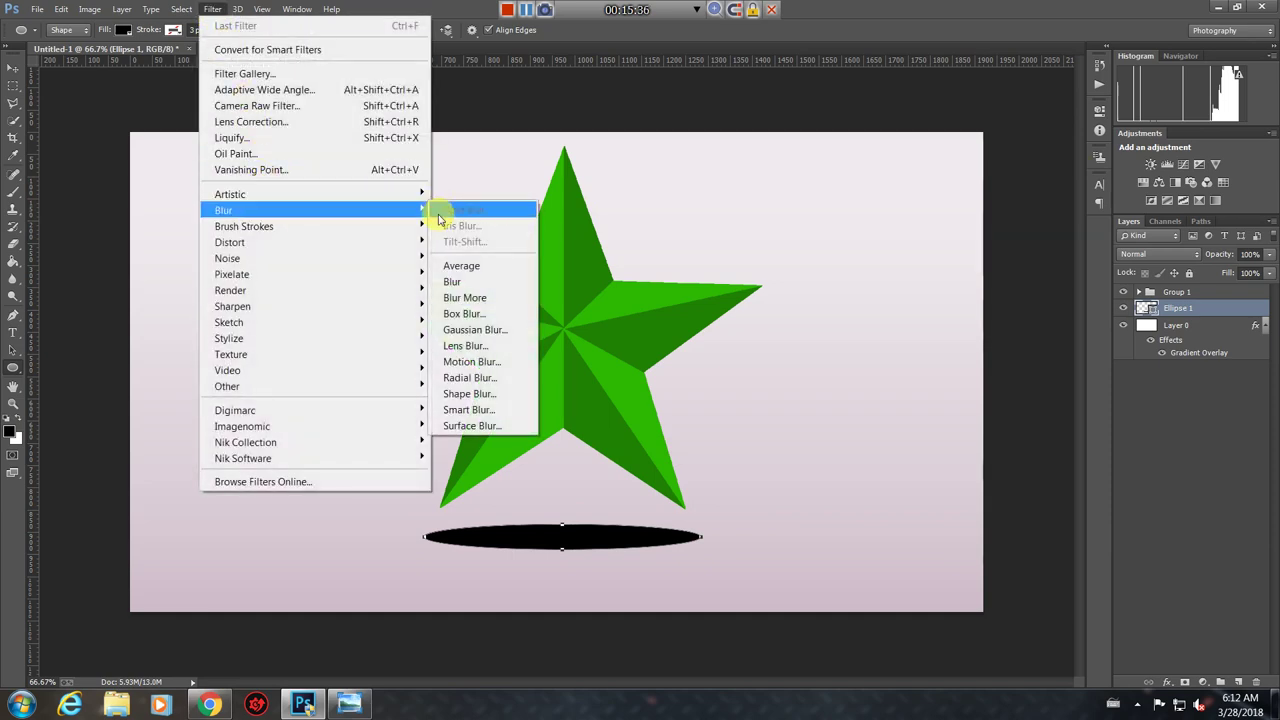
pyautogui.click(450, 329)
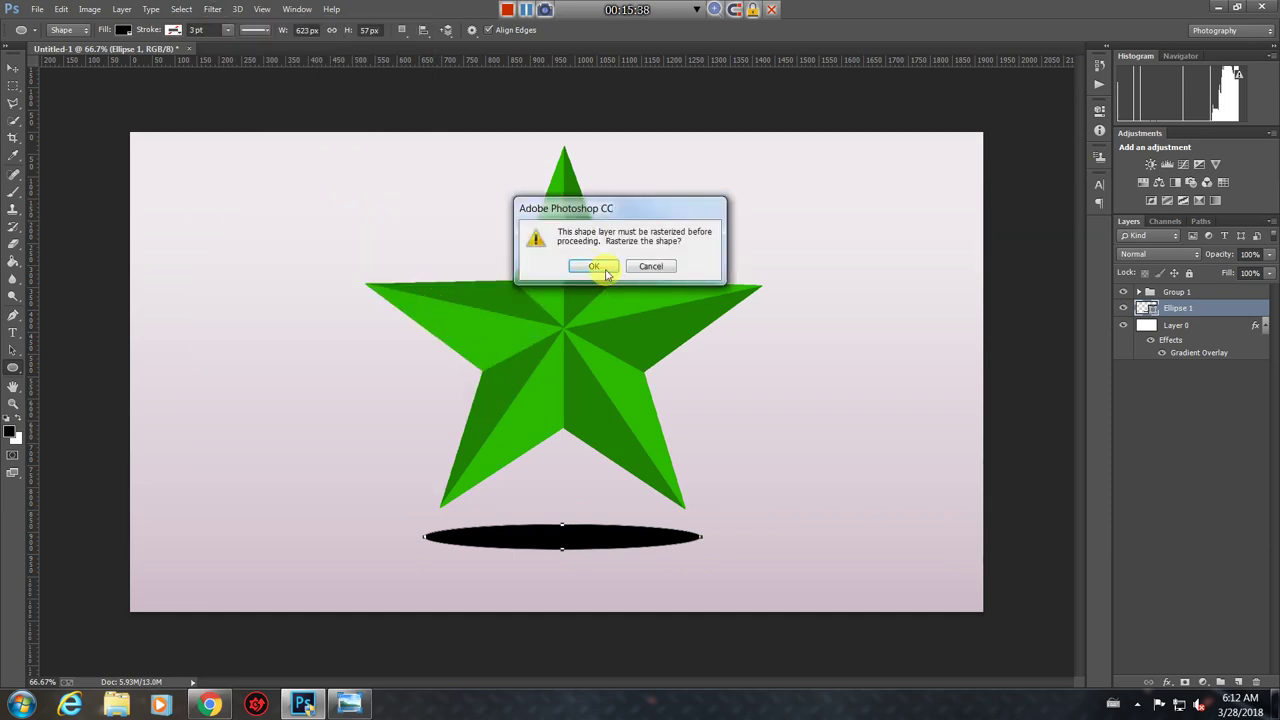
pyautogui.click(605, 269)
pyautogui.moveTo(790, 170); pyautogui.dragTo(853, 188)
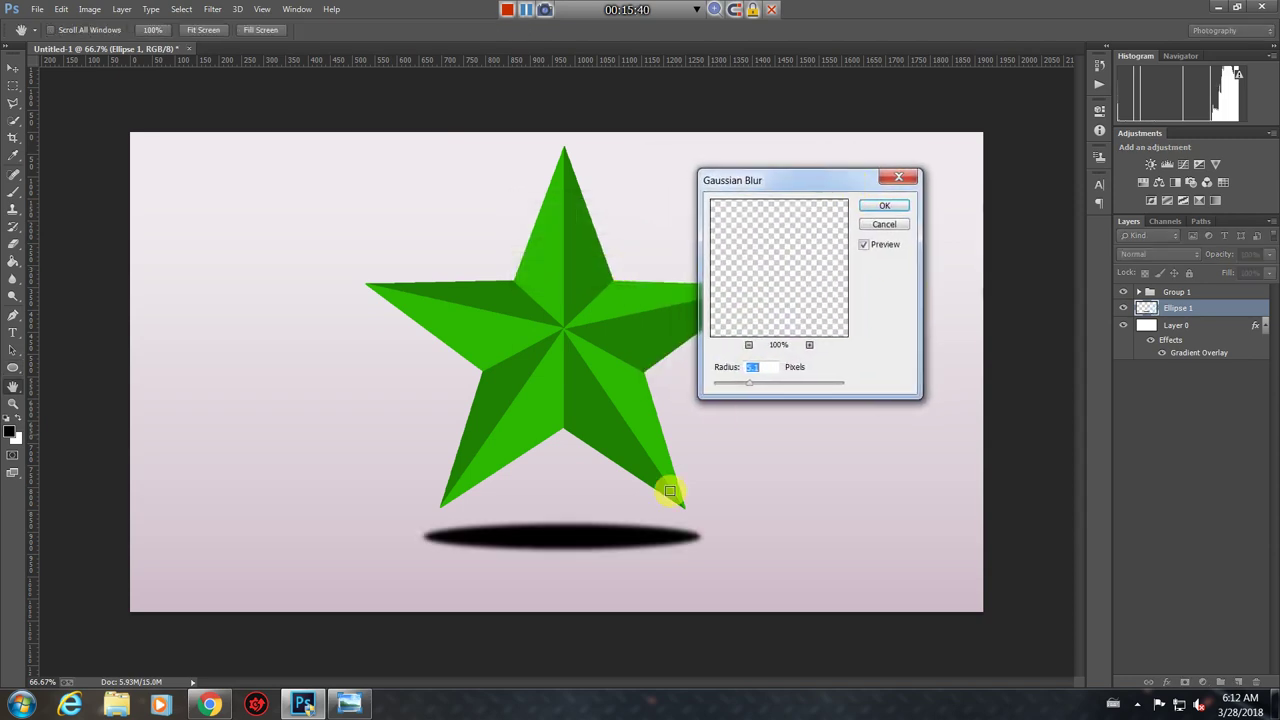
pyautogui.moveTo(765, 388); pyautogui.dragTo(771, 389)
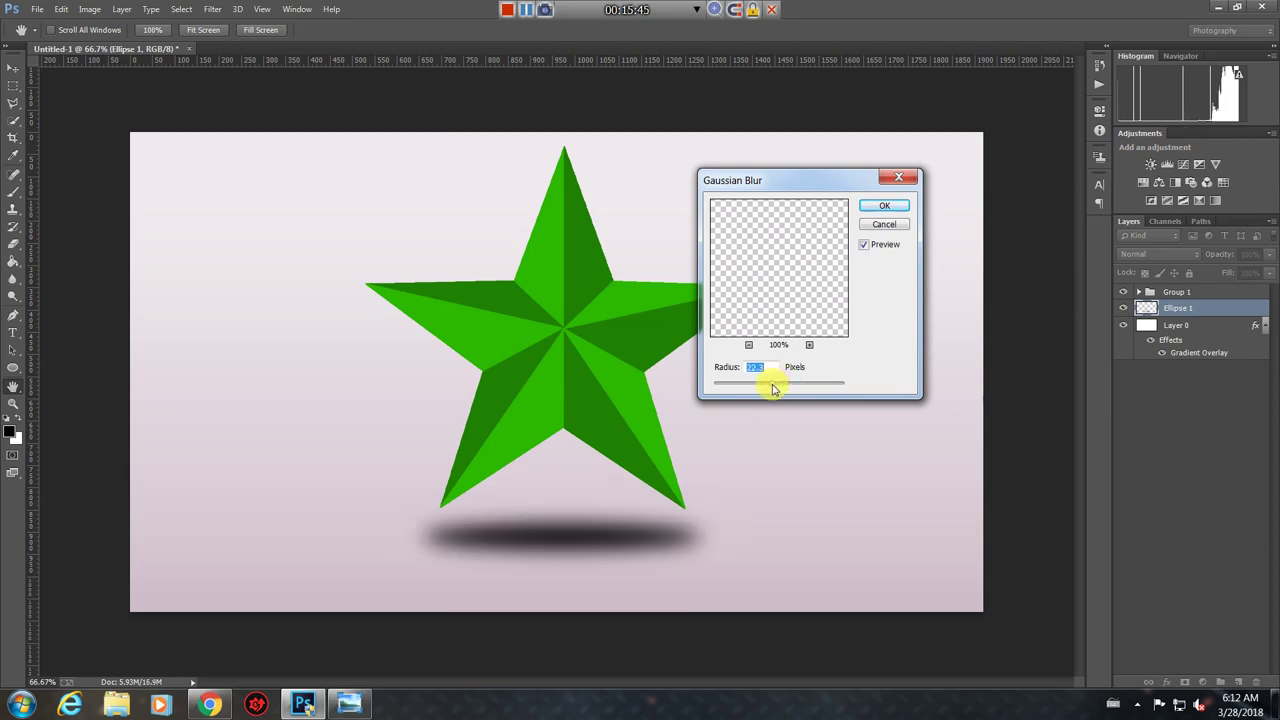
pyautogui.click(884, 207)
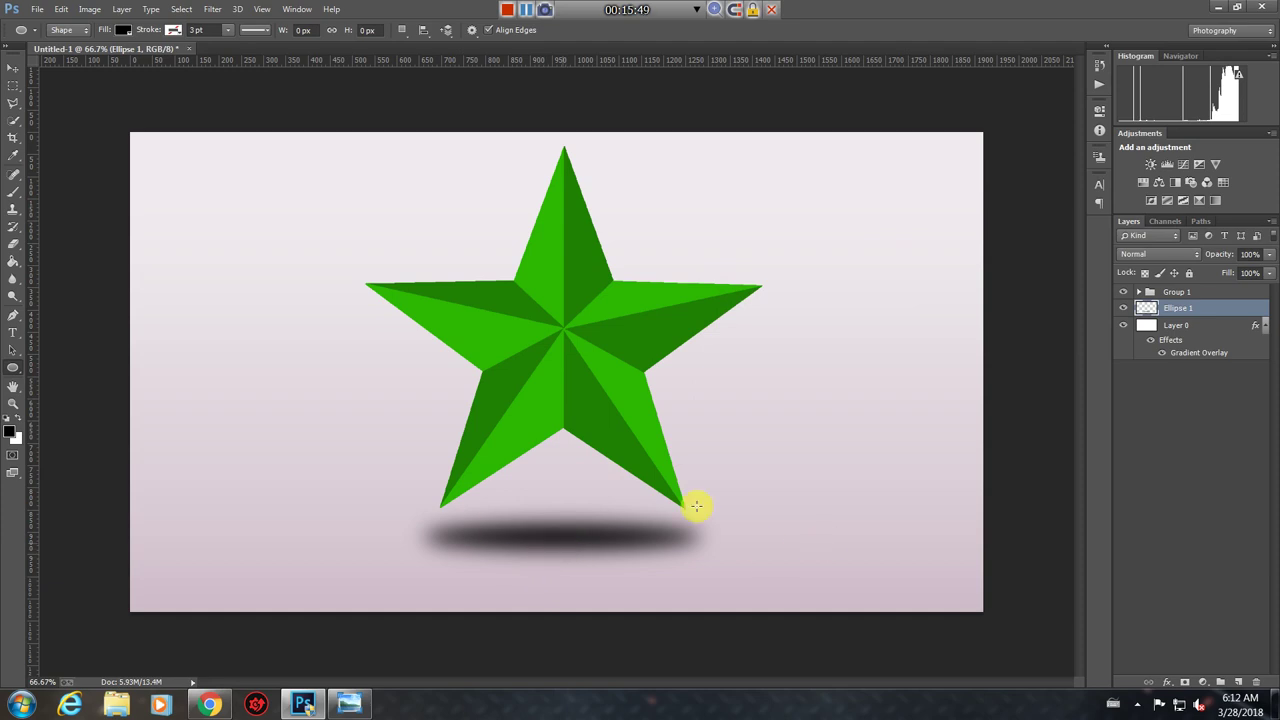
pyautogui.click(1266, 254)
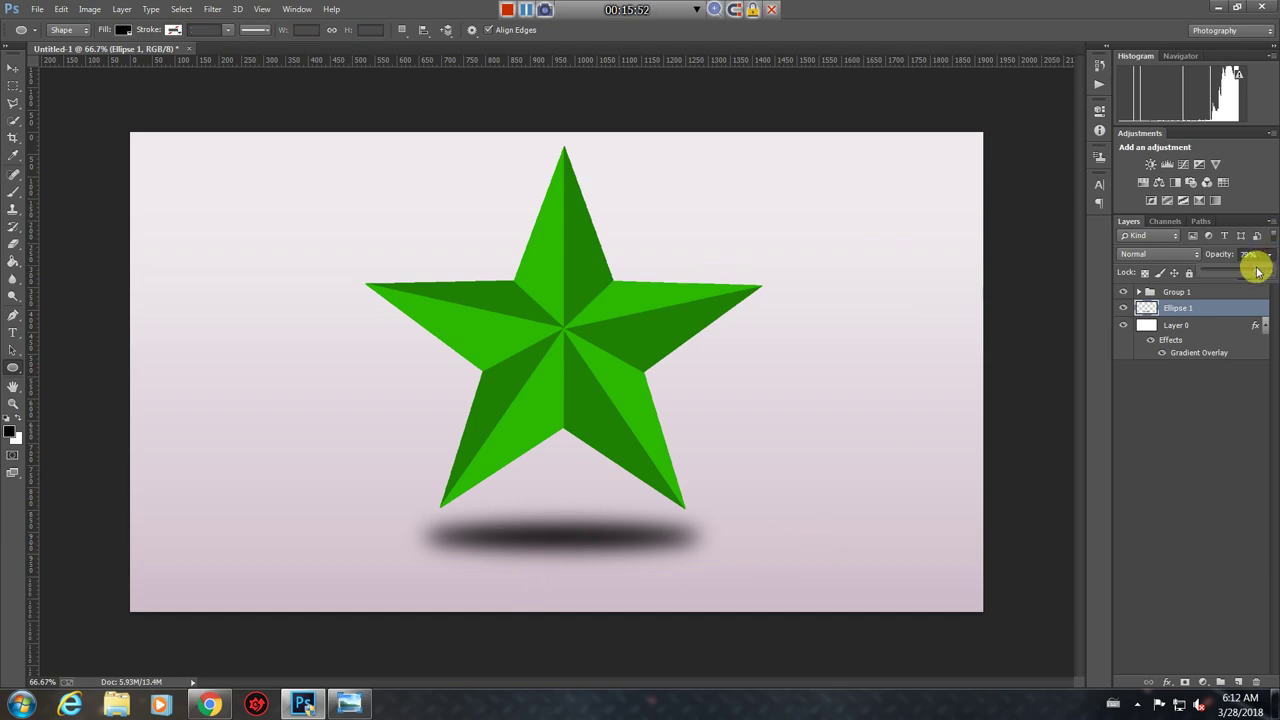
pyautogui.moveTo(1258, 271); pyautogui.dragTo(1259, 270)
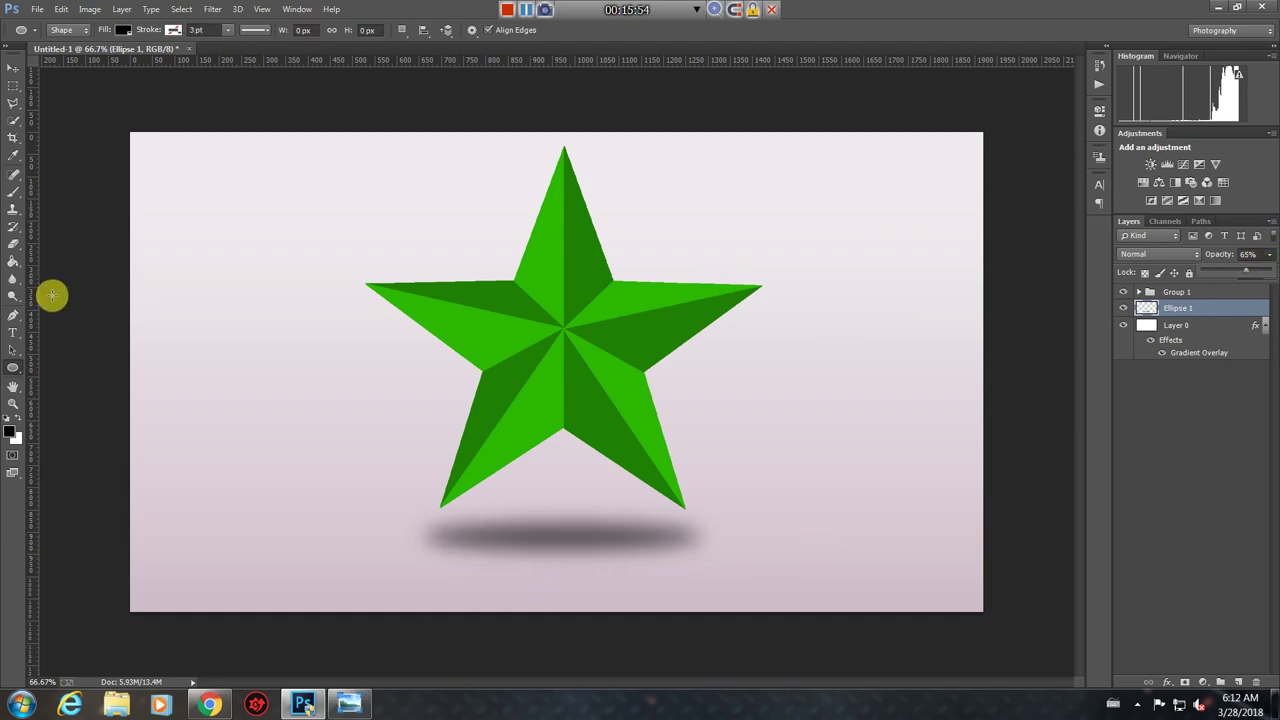
# Confirm the 65% shadow opacity, show rulers with Ctrl+R, and minimize Photoshop
pyautogui.click(12, 350)
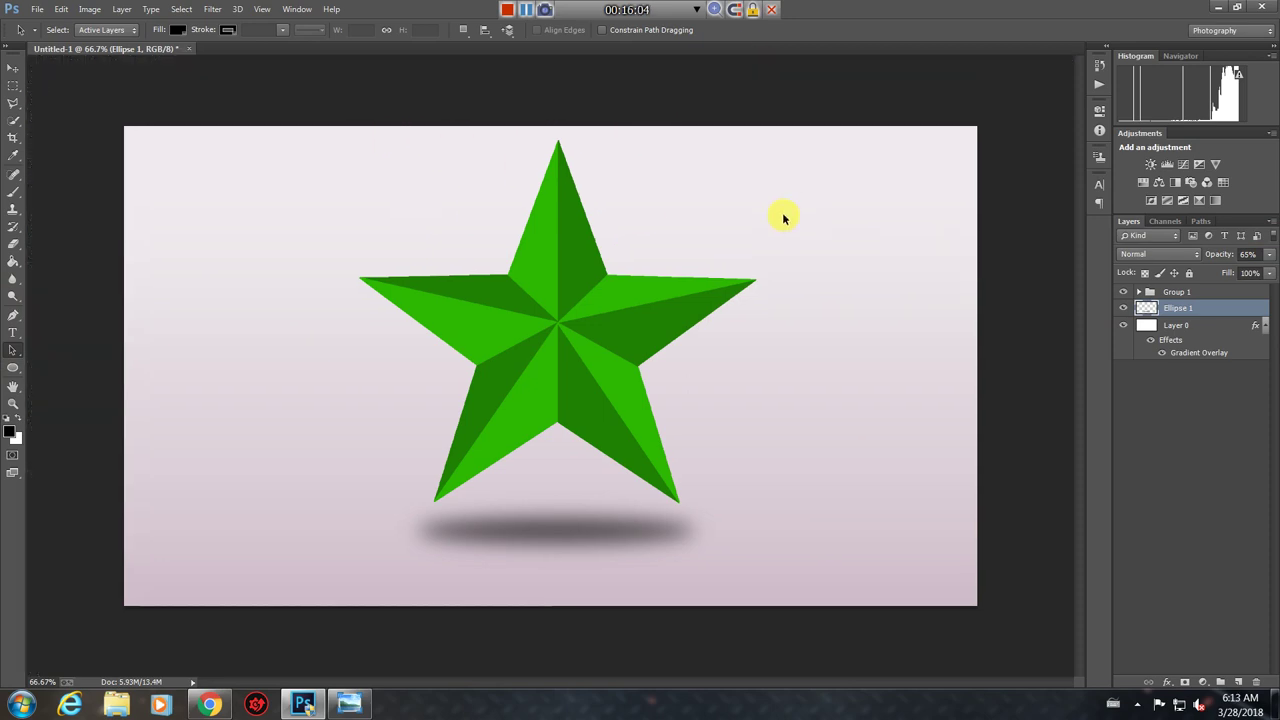
pyautogui.hotkey('ctrl', 'r')
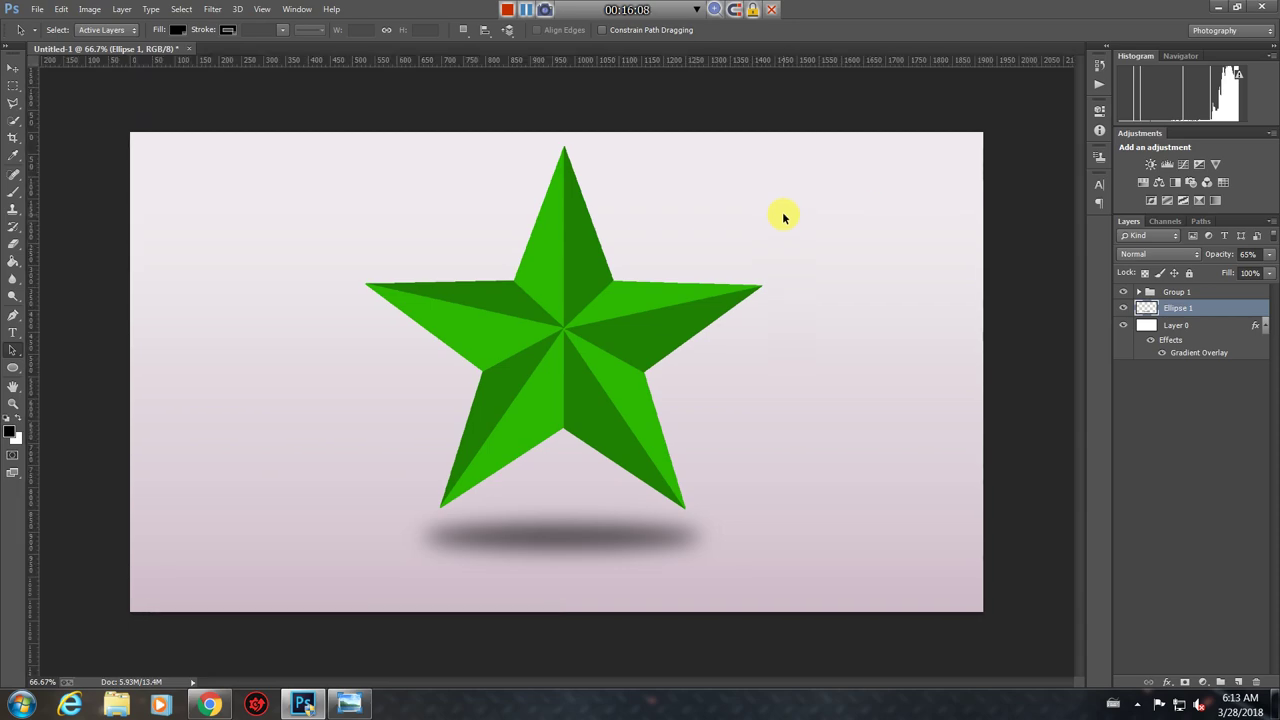
pyautogui.click(1217, 9)
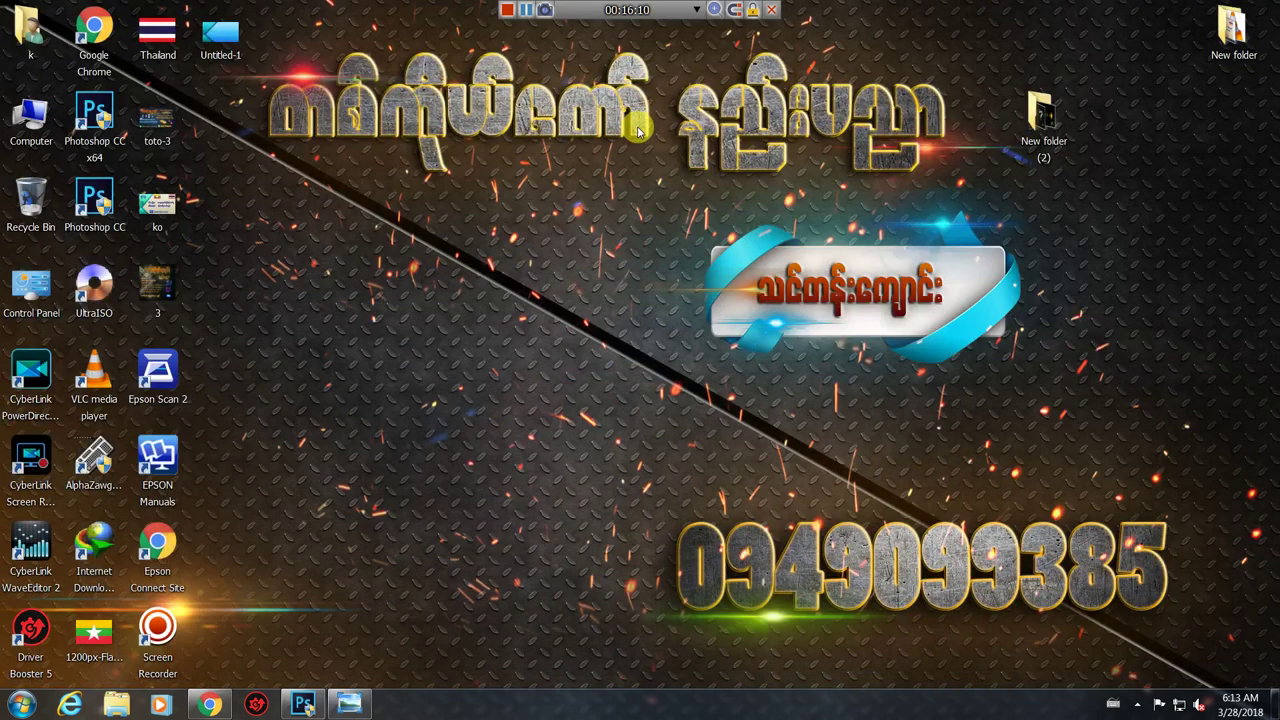
# Refresh the Windows desktop twice from its shortcut menu
pyautogui.rightClick(463, 263)
pyautogui.click(500, 309)
pyautogui.rightClick(501, 313)
pyautogui.click(529, 354)
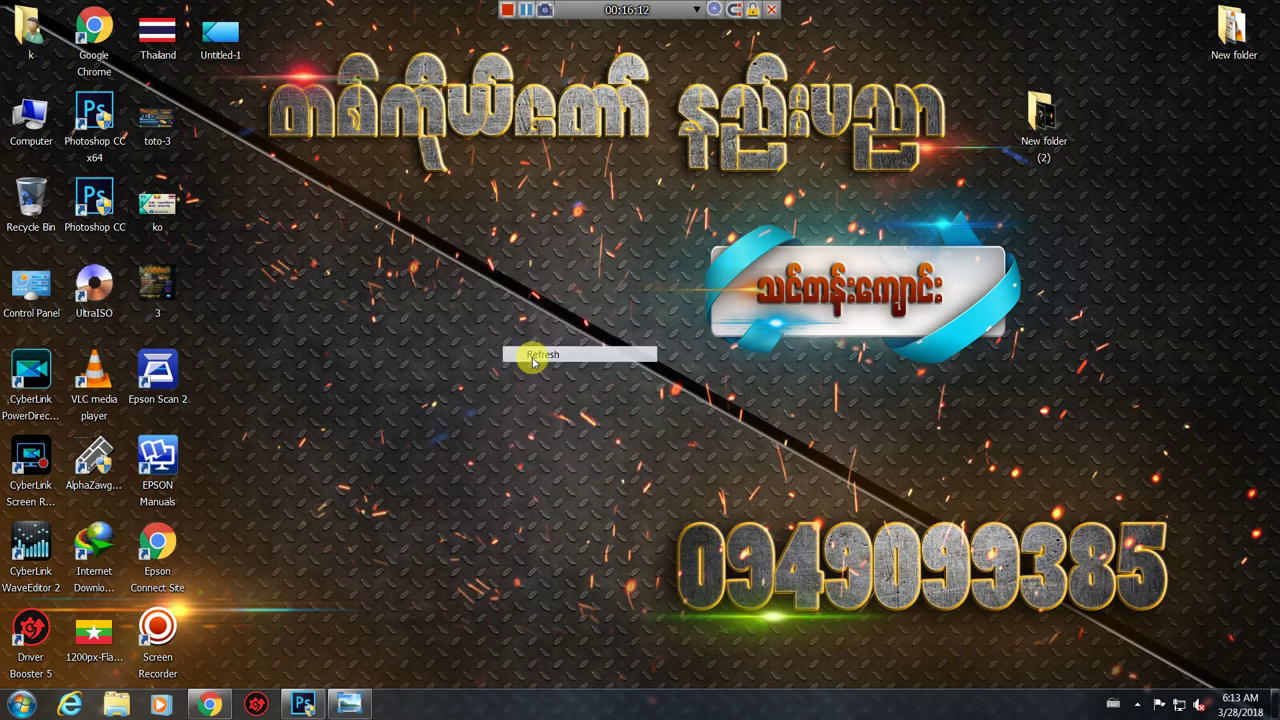